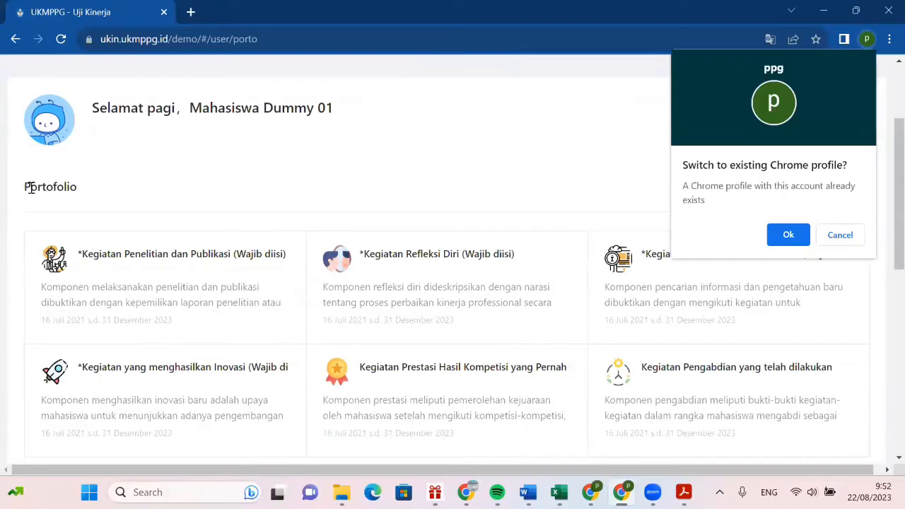
# Step: Look over the Portofolio activity cards and decline switching to the existing Chrome profile
pyautogui.scroll(-2, 155, 258)
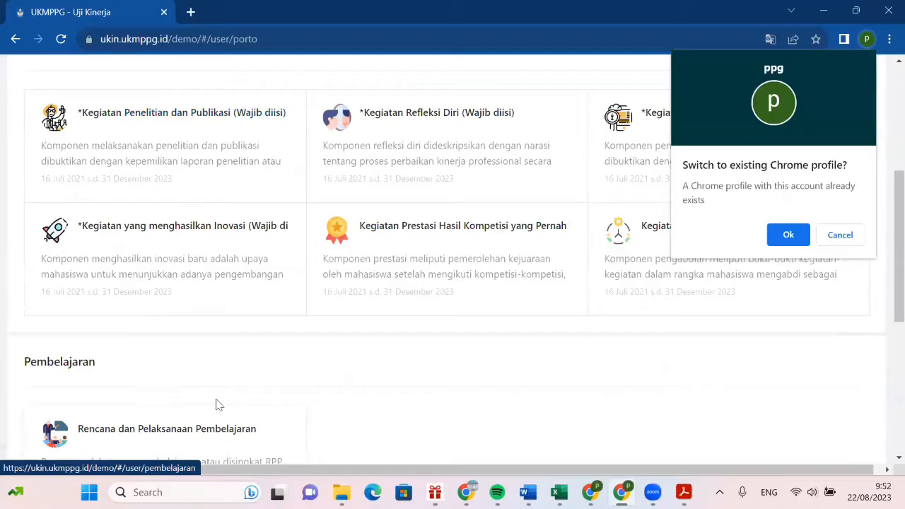
pyautogui.scroll(3, 216, 403)
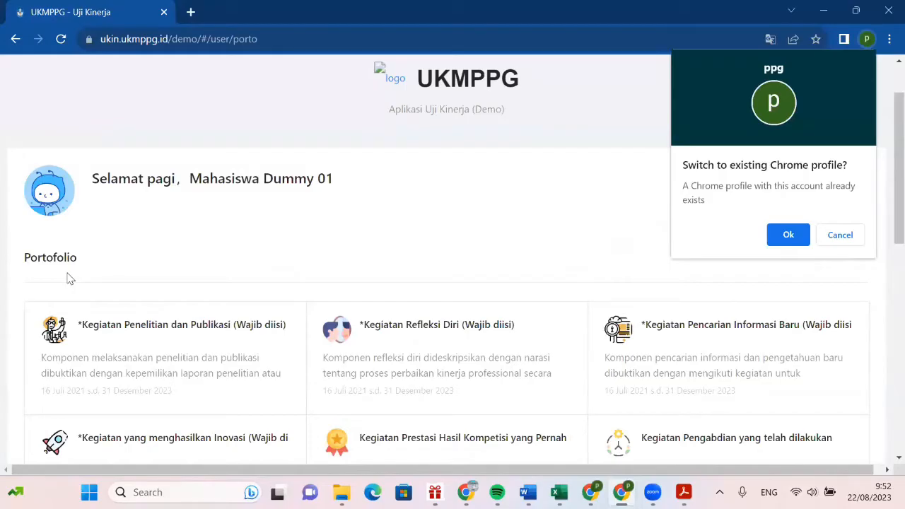
pyautogui.scroll(-1, 202, 289)
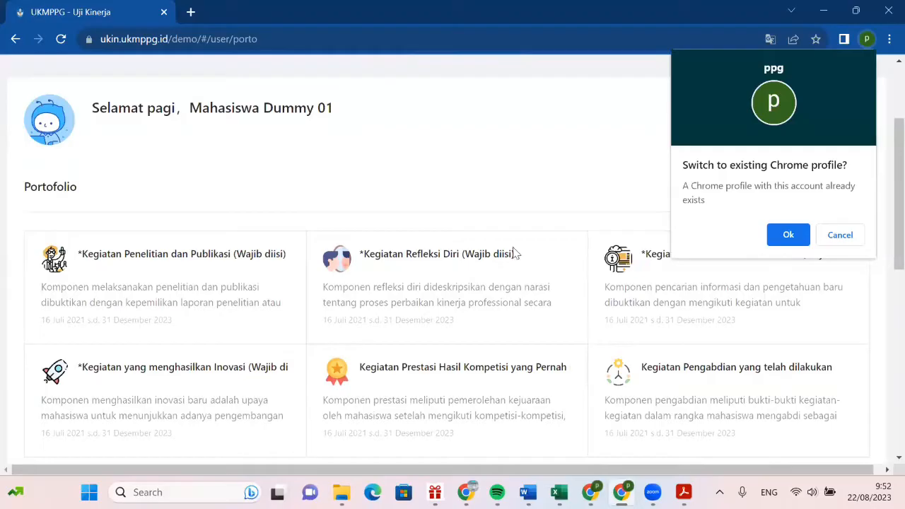
pyautogui.click(770, 242)
pyautogui.click(837, 242)
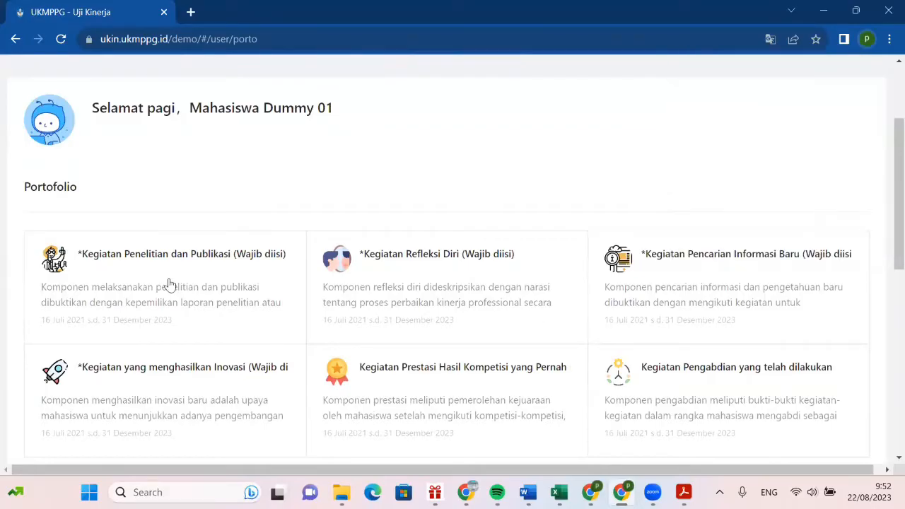
# Step: Open the Kegiatan Penelitian dan Publikasi portfolio component and display its rubric
pyautogui.scroll(-1, 176, 269)
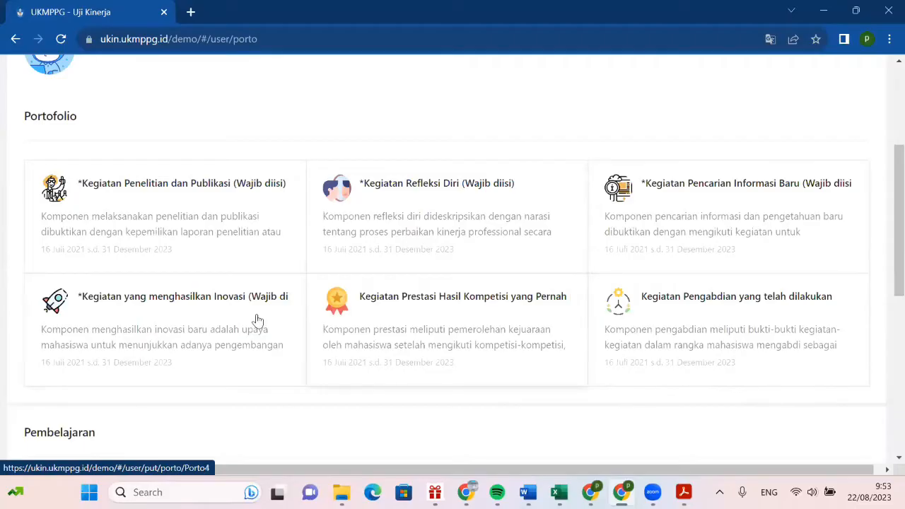
pyautogui.click(184, 221)
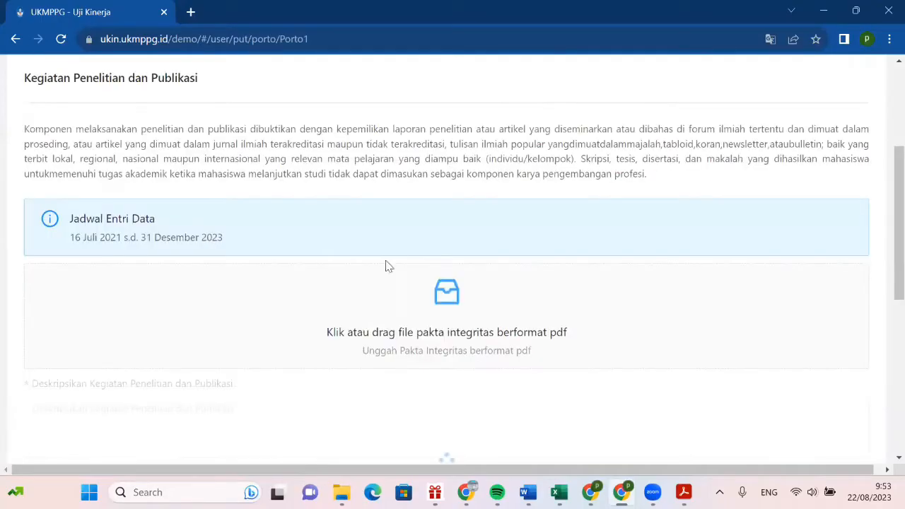
pyautogui.scroll(2, 319, 232)
pyautogui.scroll(2, 319, 231)
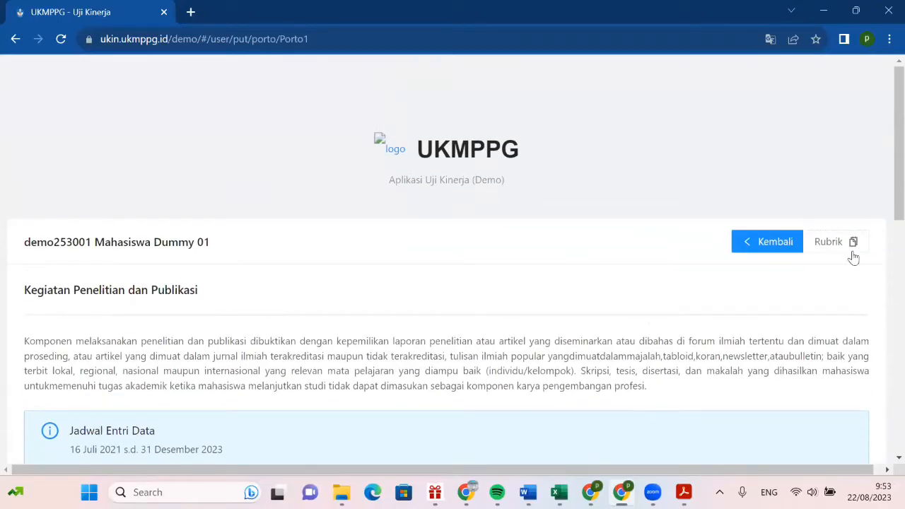
pyautogui.scroll(-1, 856, 286)
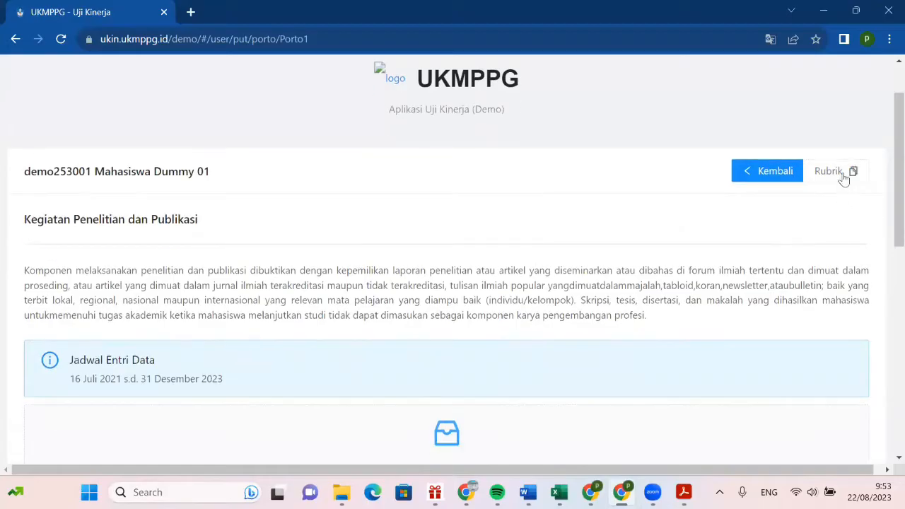
pyautogui.click(841, 175)
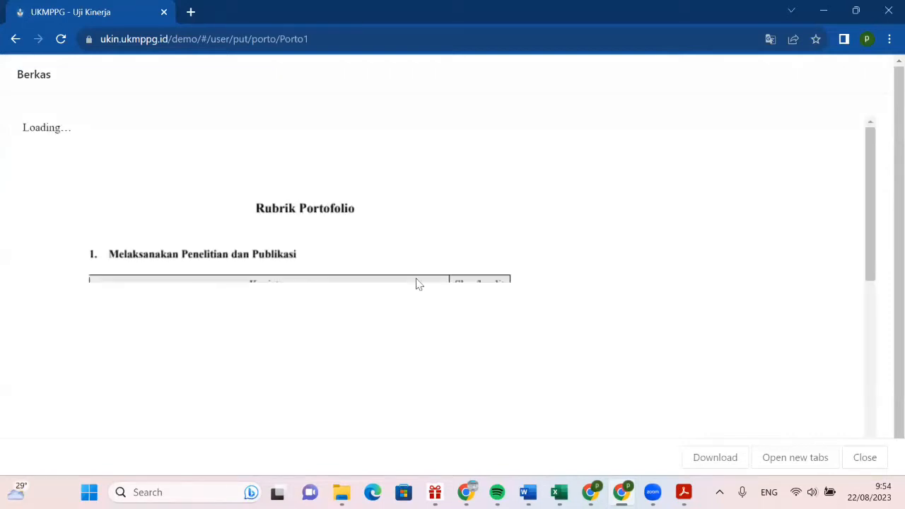
# Step: Examine the research and publication rubric's activity scores and credit split for collaborations, and open the rubric PDF separately
pyautogui.scroll(-2, 417, 283)
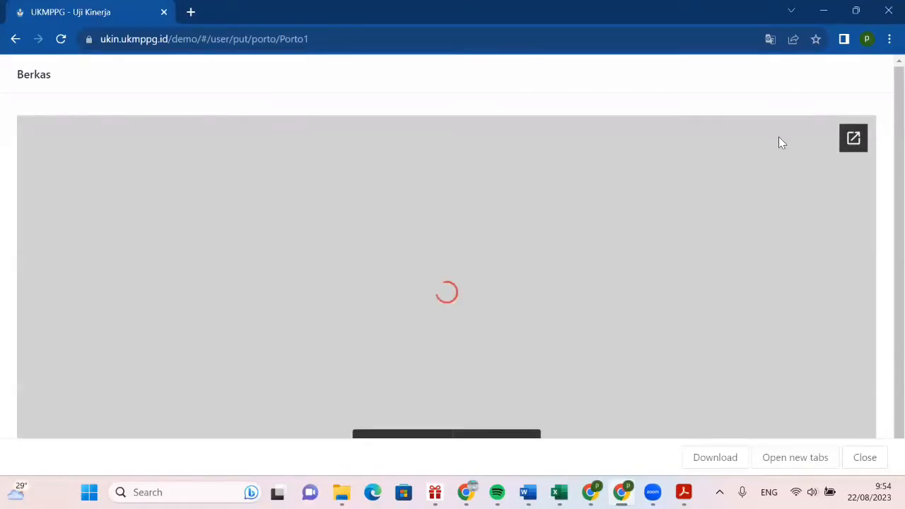
pyautogui.scroll(-2, 410, 259)
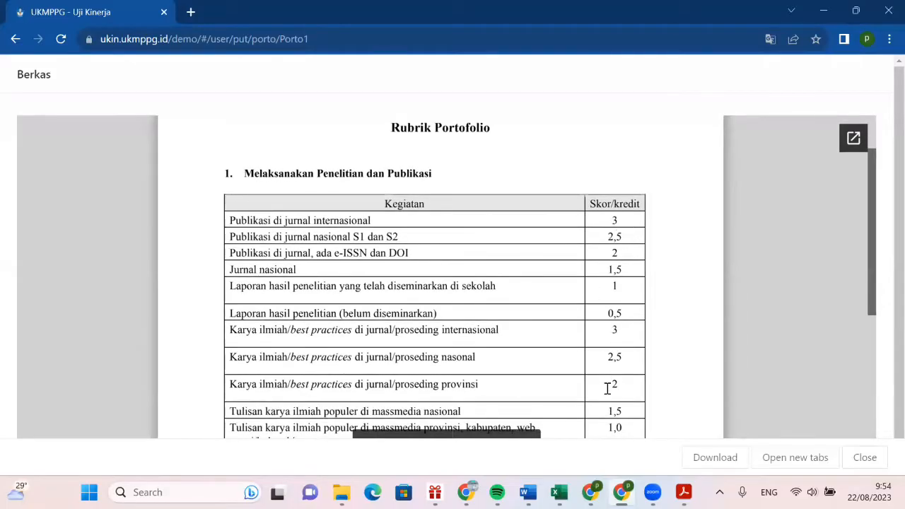
pyautogui.scroll(-2, 607, 388)
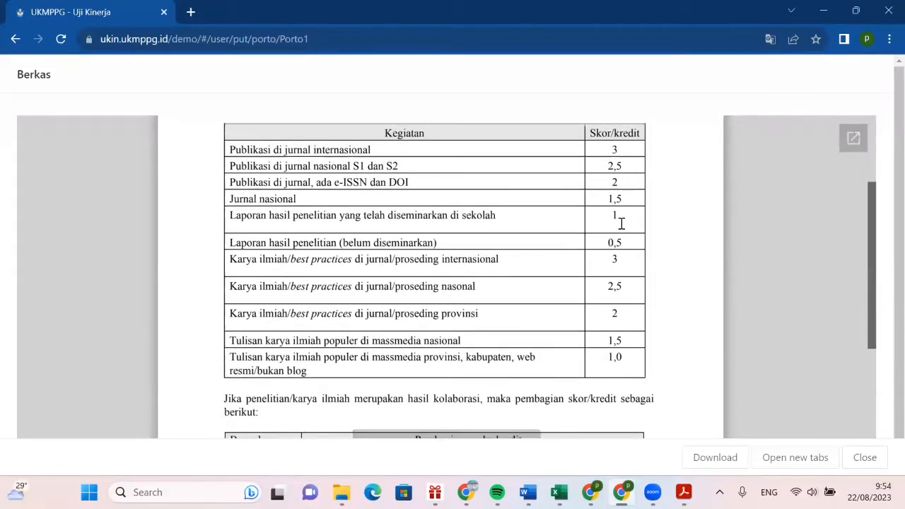
pyautogui.scroll(2, 601, 291)
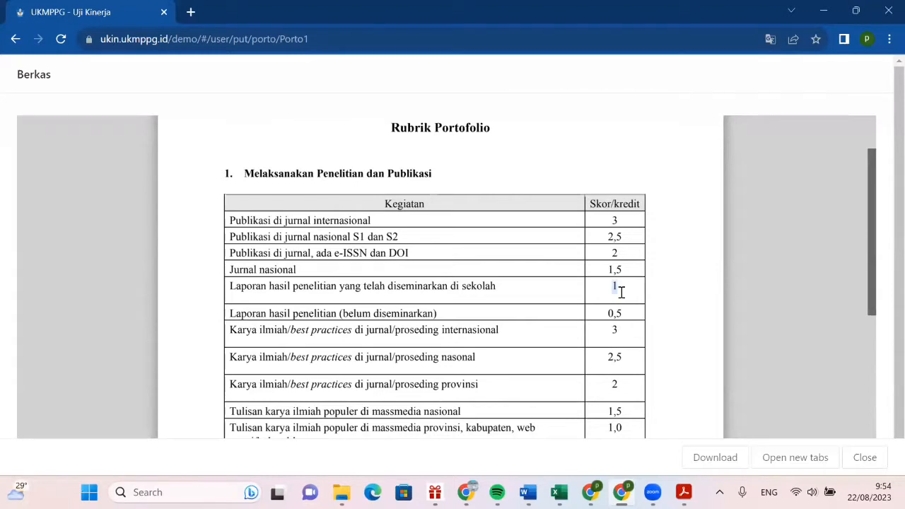
pyautogui.scroll(-3, 620, 292)
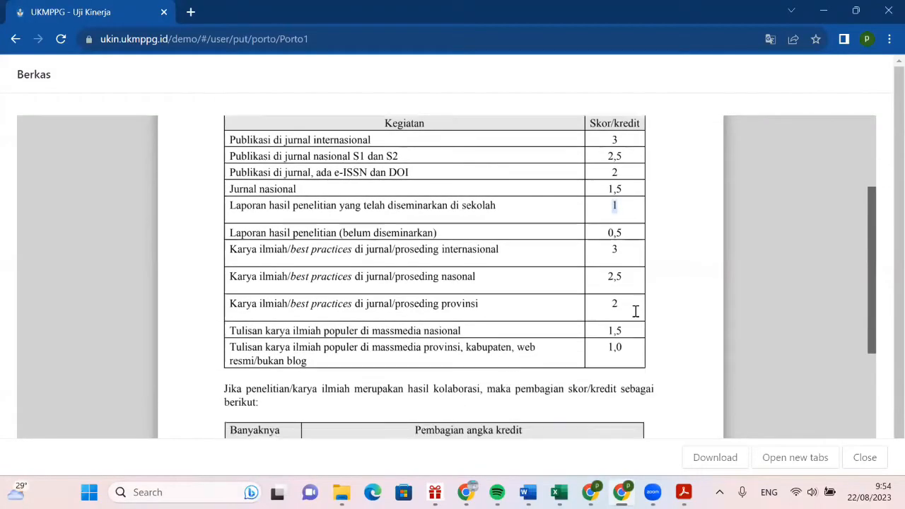
pyautogui.scroll(-3, 635, 312)
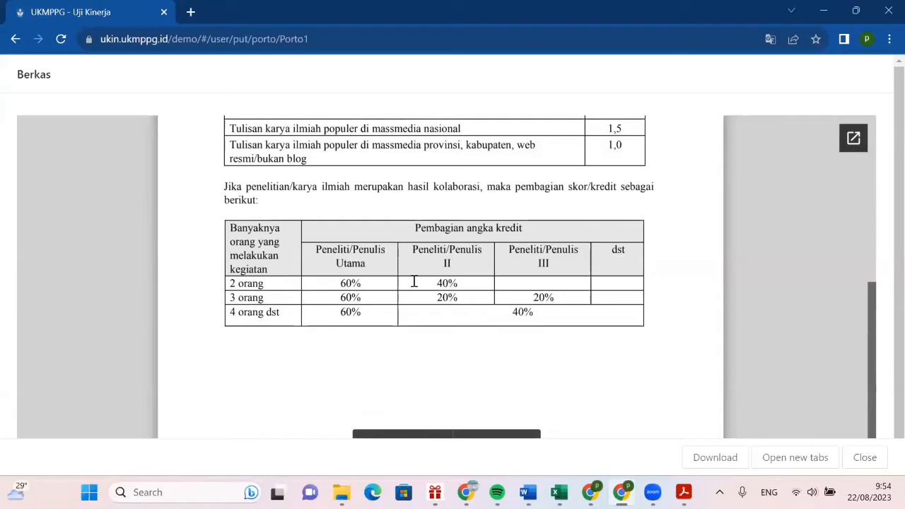
pyautogui.scroll(5, 396, 282)
pyautogui.scroll(-4, 495, 234)
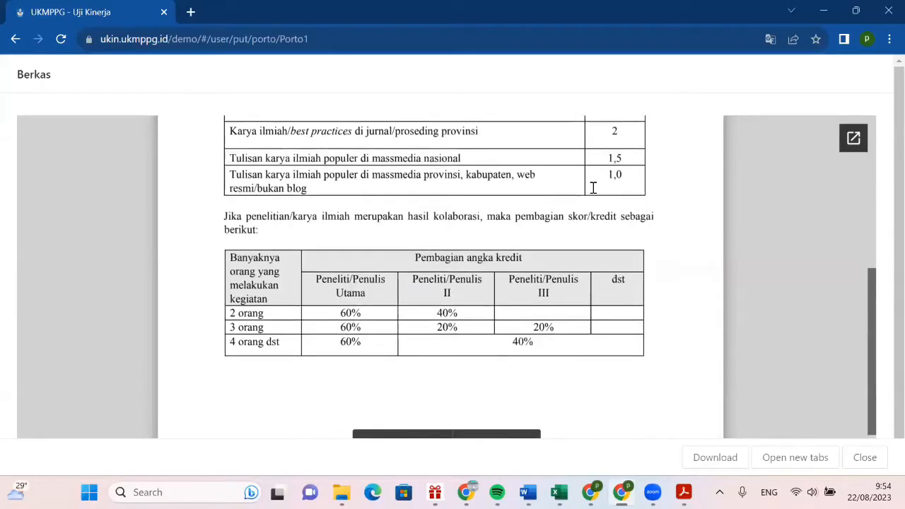
pyautogui.scroll(2, 606, 228)
pyautogui.scroll(4, 607, 229)
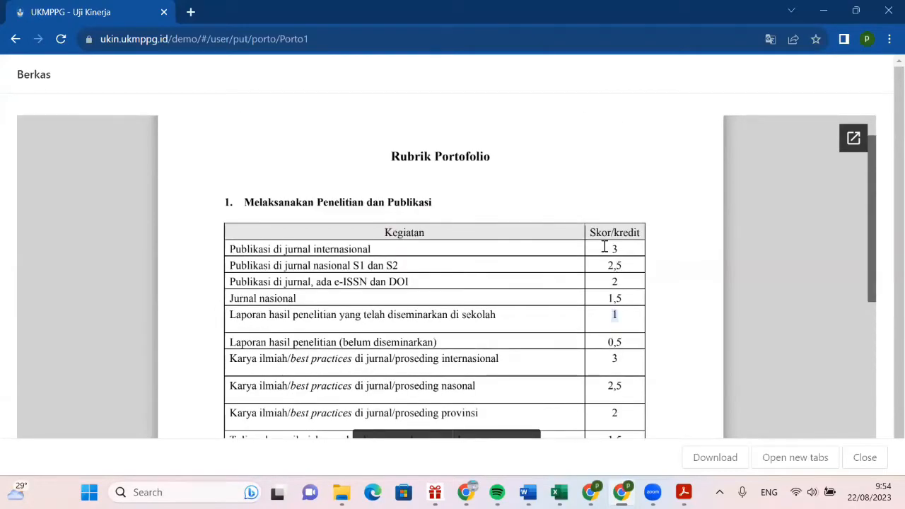
pyautogui.scroll(-1, 612, 342)
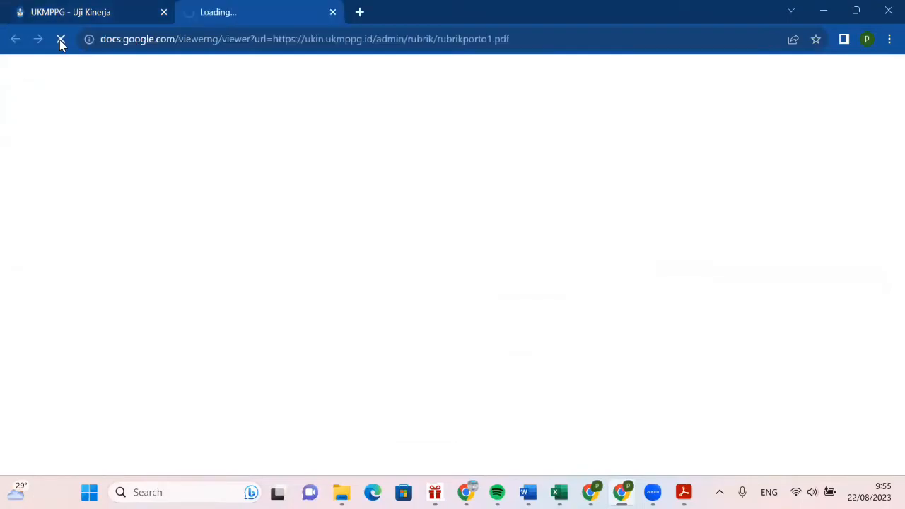
# Step: Return from the rubric PDF to the Kegiatan Penelitian dan Publikasi entry form
pyautogui.click(62, 12)
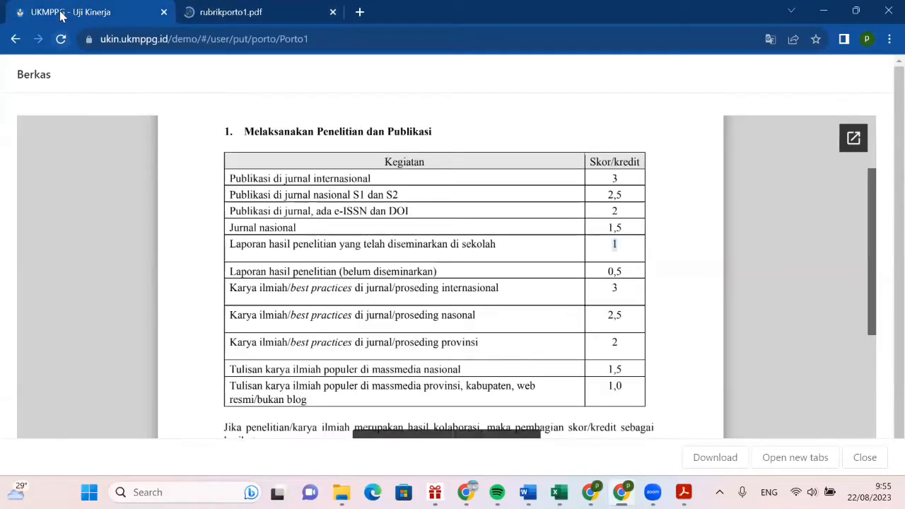
pyautogui.click(15, 41)
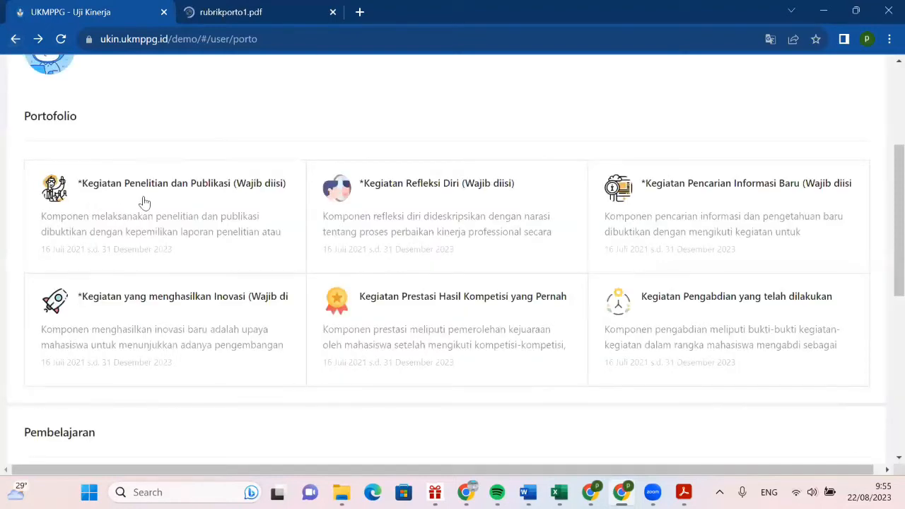
pyautogui.click(146, 201)
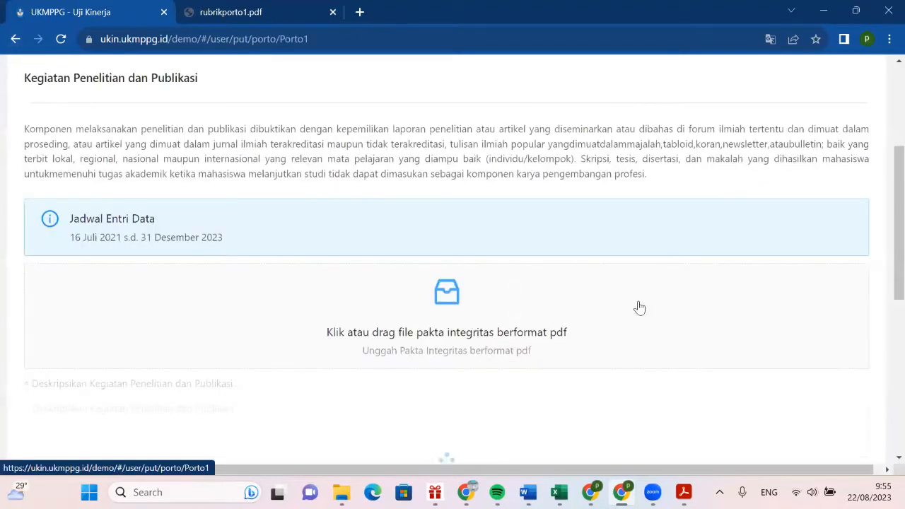
# Step: Read the component's description, highlighting the clause on what cannot be included as professional development work, and review the data entry schedule
pyautogui.scroll(3, 712, 320)
pyautogui.scroll(-2, 444, 347)
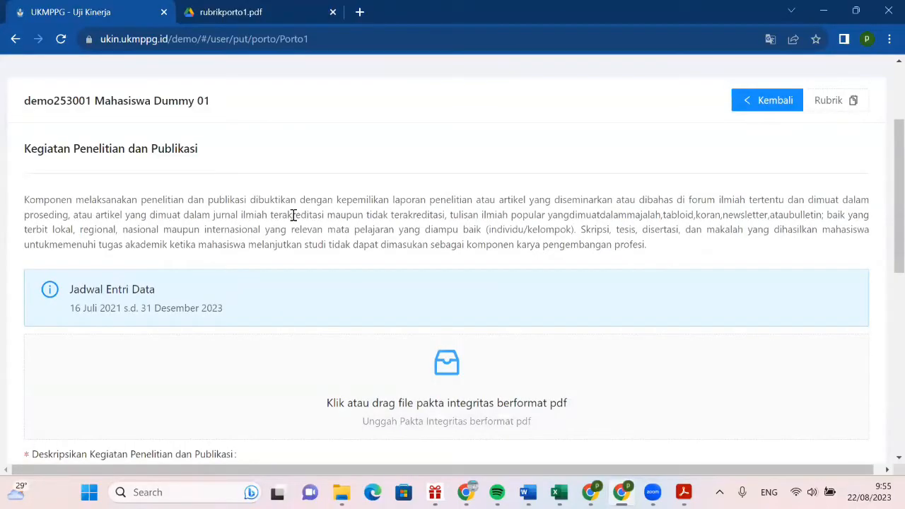
pyautogui.scroll(-1, 530, 226)
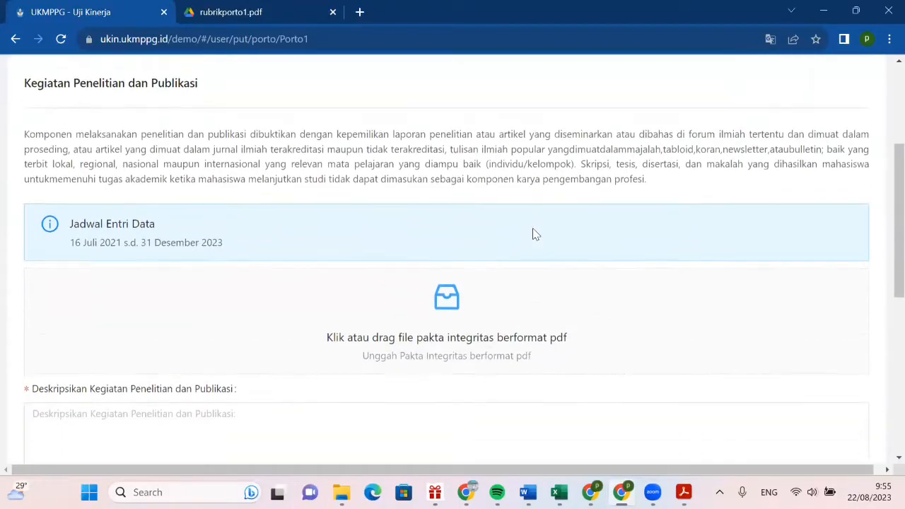
pyautogui.scroll(1, 531, 232)
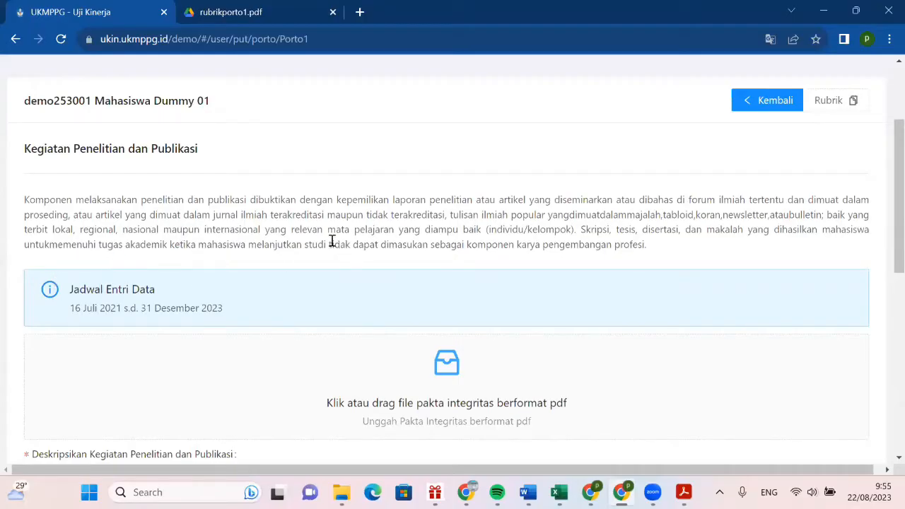
pyautogui.moveTo(331, 241); pyautogui.dragTo(657, 251)
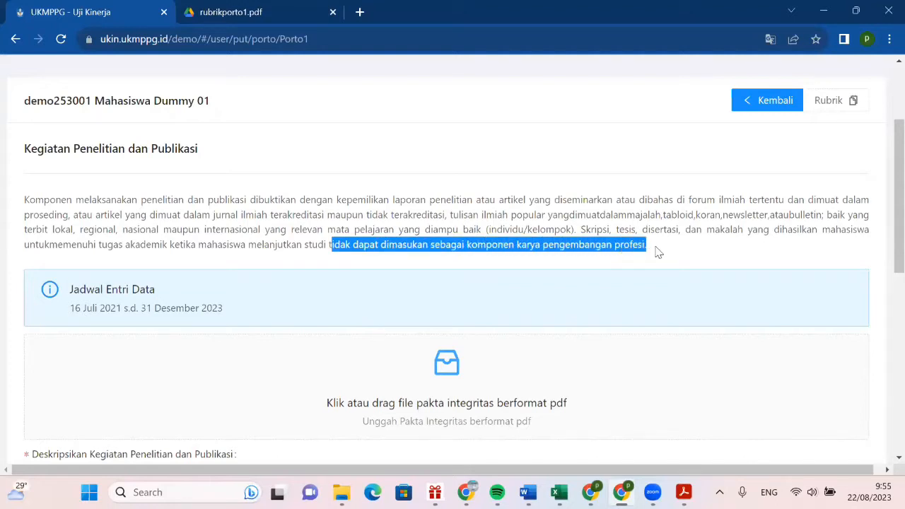
pyautogui.scroll(-2, 624, 307)
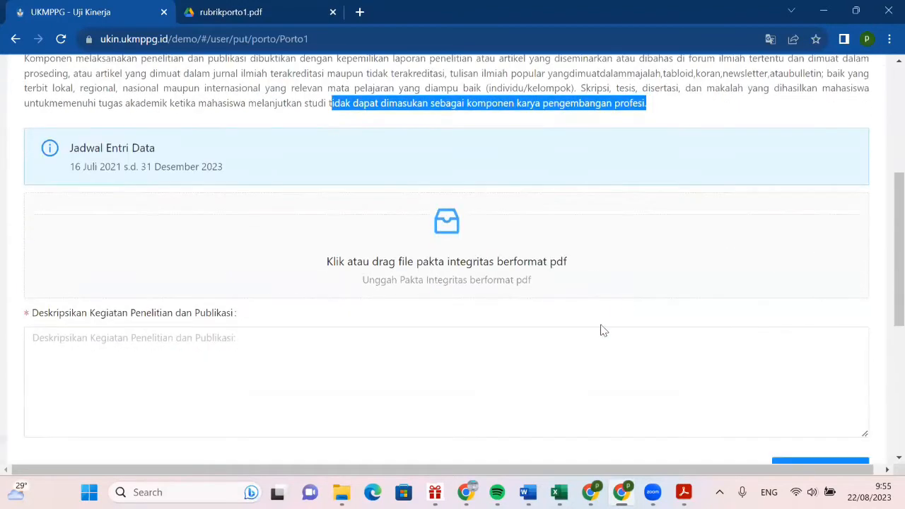
pyautogui.click(375, 317)
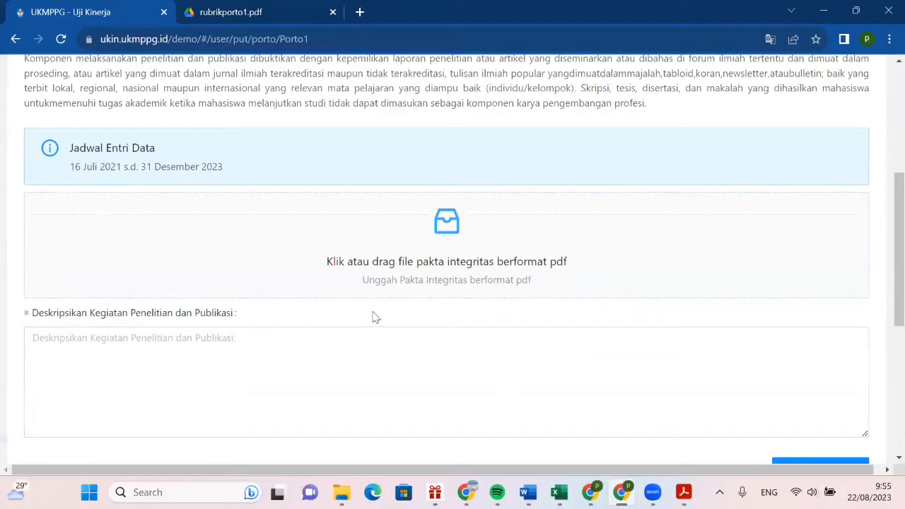
# Step: Upload UINSI_Rakor-1 (1).pdf from the Downloads folder as the pakta integritas file
pyautogui.click(450, 232)
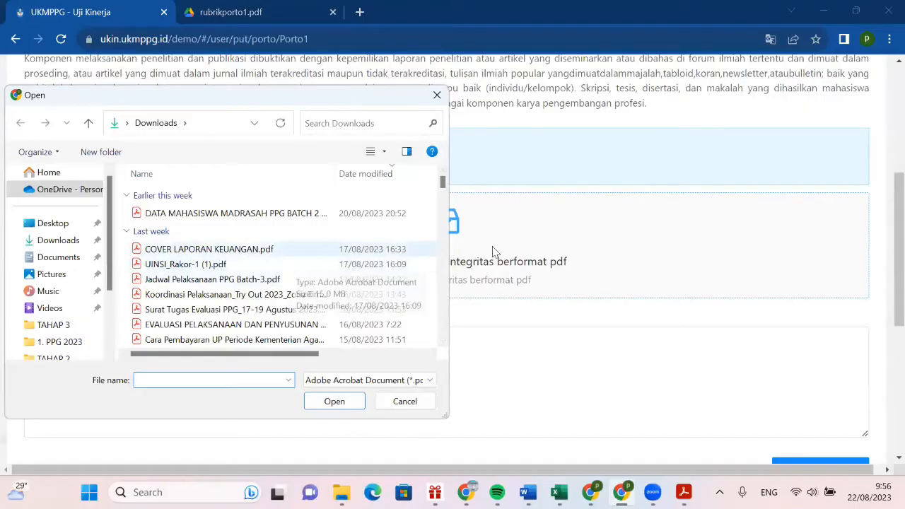
pyautogui.click(168, 266)
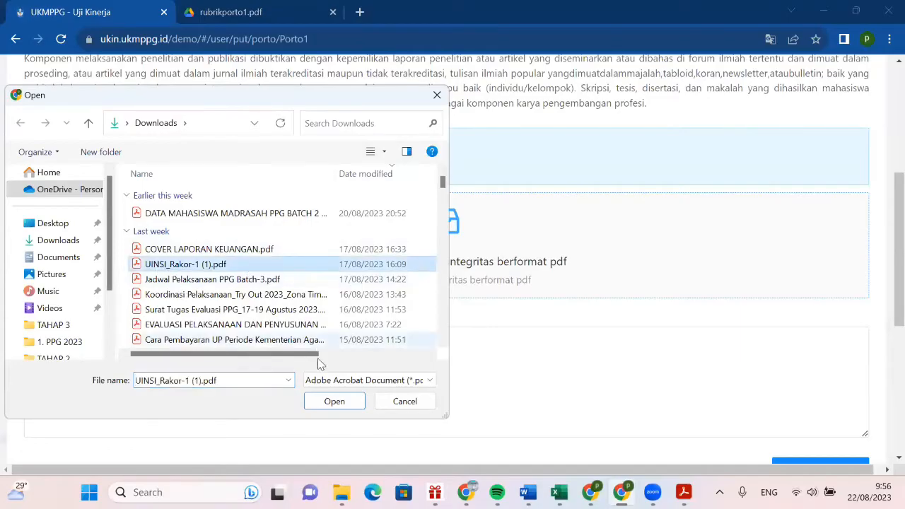
pyautogui.click(340, 405)
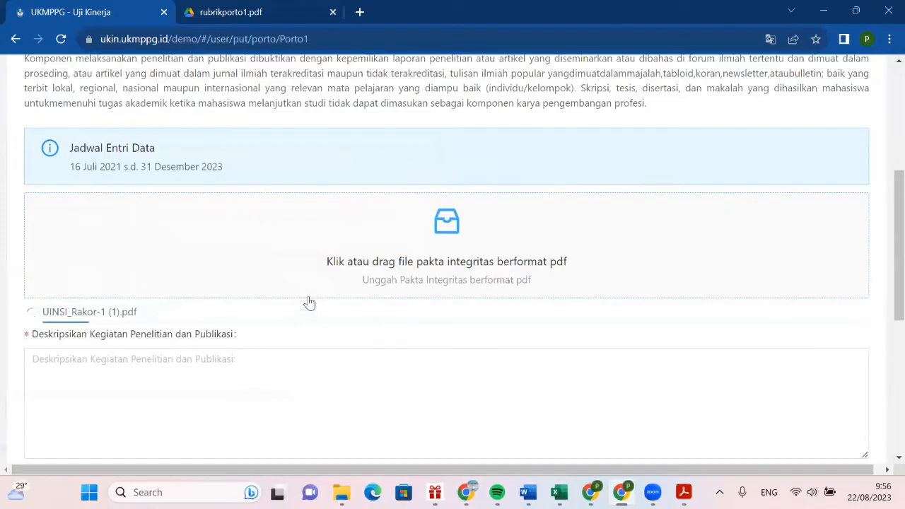
pyautogui.scroll(-1, 309, 297)
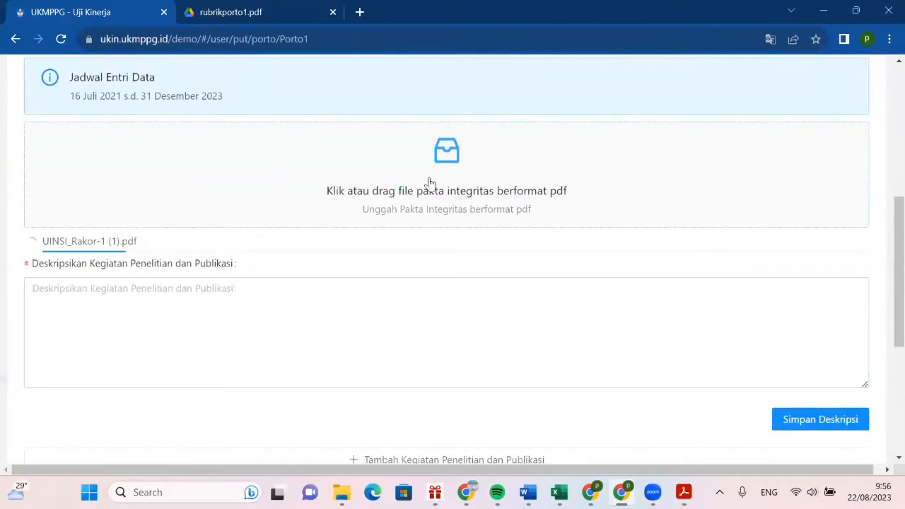
pyautogui.scroll(1, 427, 191)
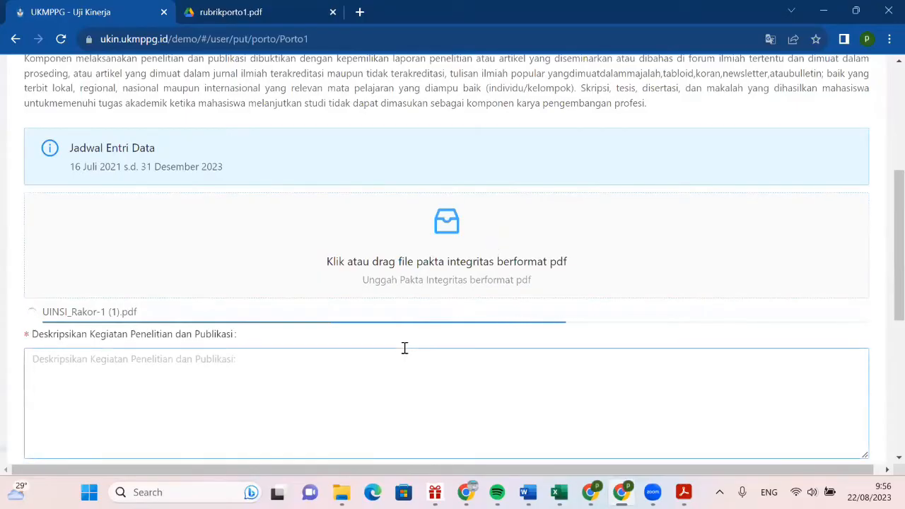
# Step: Begin the Deskripsikan Kegiatan Penelitian dan Publikasi text with "Pada Poin Penelitian"
pyautogui.scroll(-2, 403, 350)
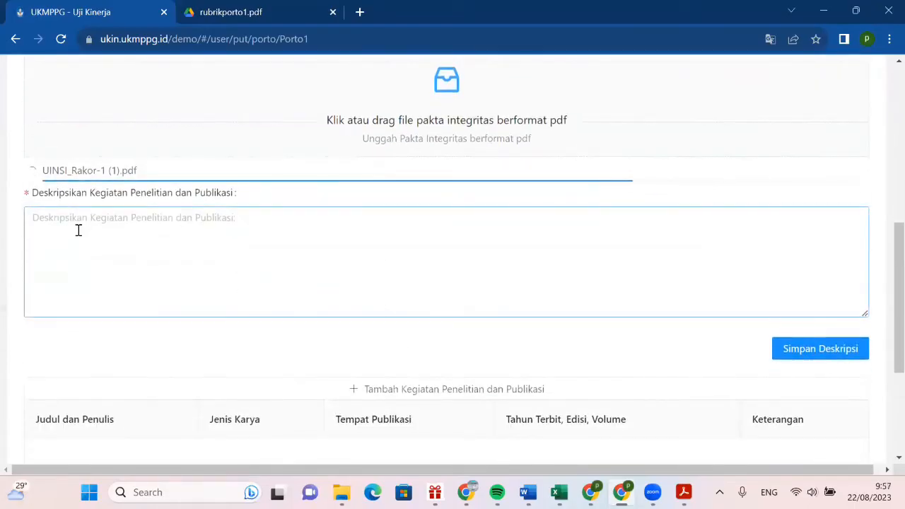
pyautogui.click(79, 230)
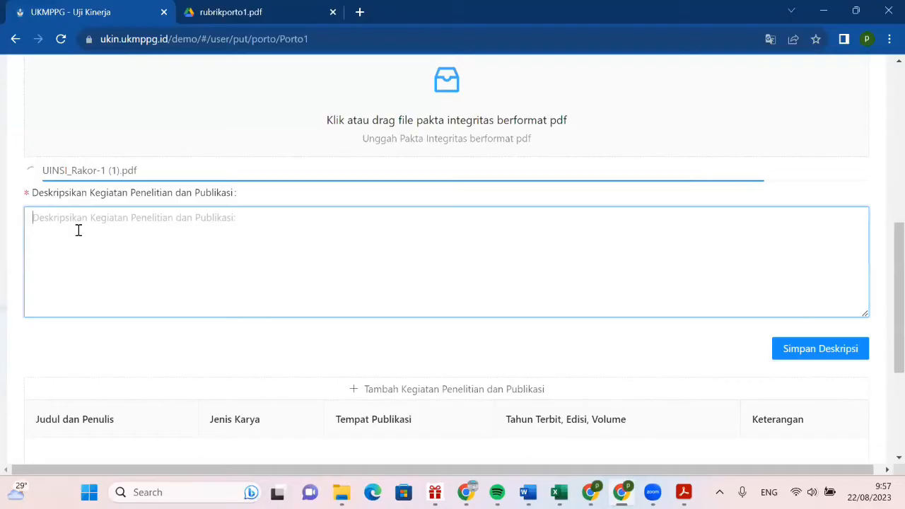
pyautogui.write('Na')
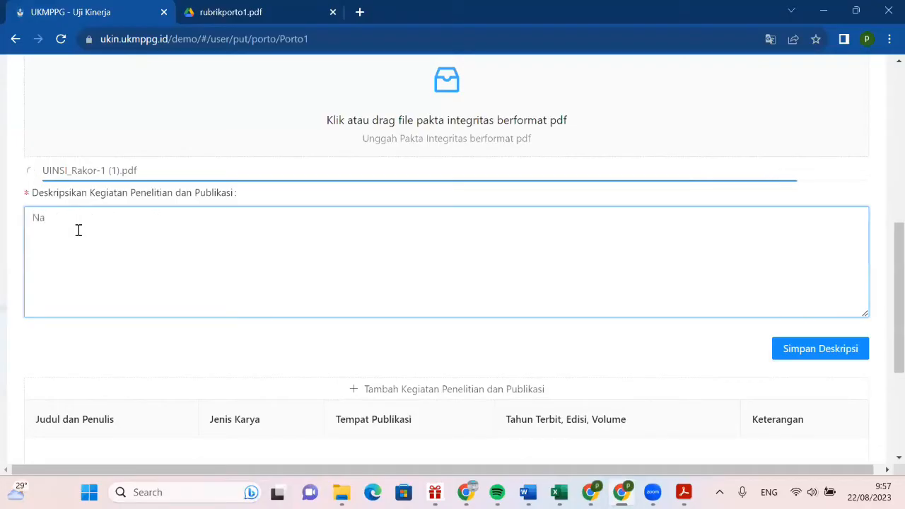
pyautogui.press('BackSpace')
pyautogui.press('BackSpace')
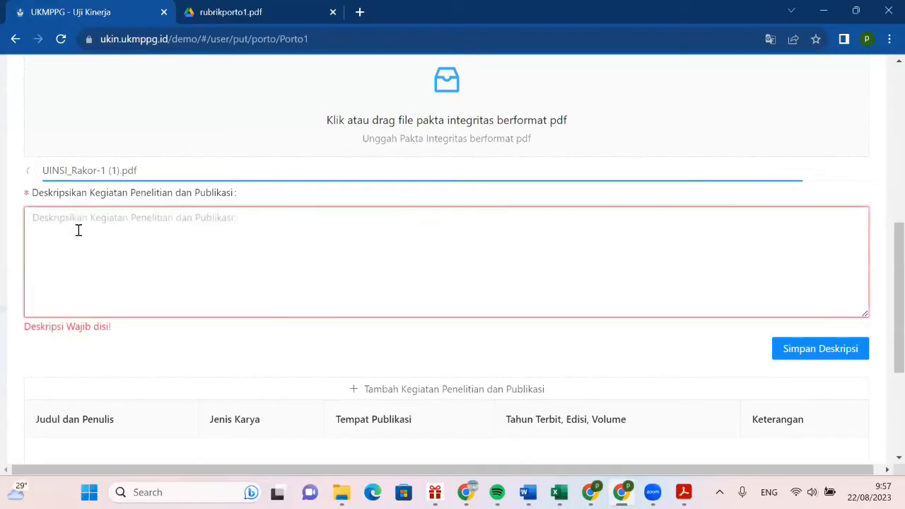
pyautogui.write('Pada Poin ')
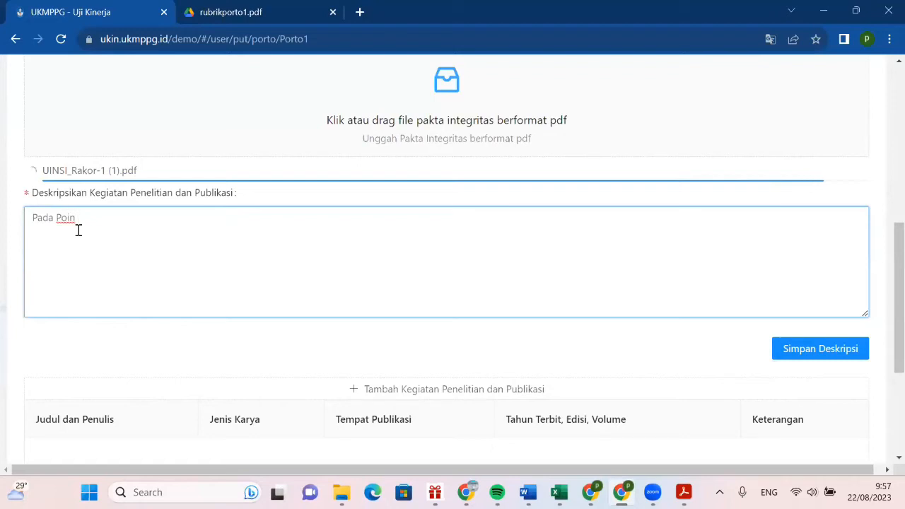
pyautogui.write('Penelitin')
pyautogui.press('BackSpace')
pyautogui.write('an')
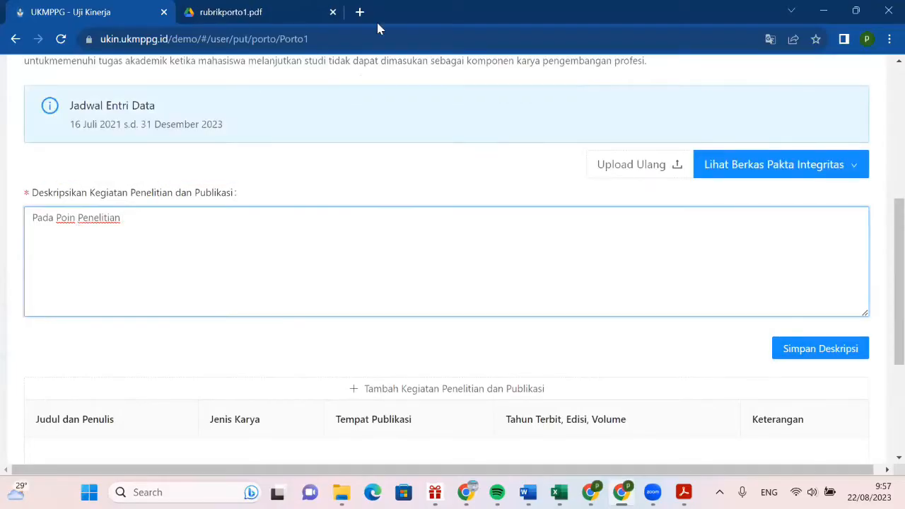
# Step: Check the viewing options for the uploaded pakta integritas file and return to the end of the description text
pyautogui.scroll(1, 262, 217)
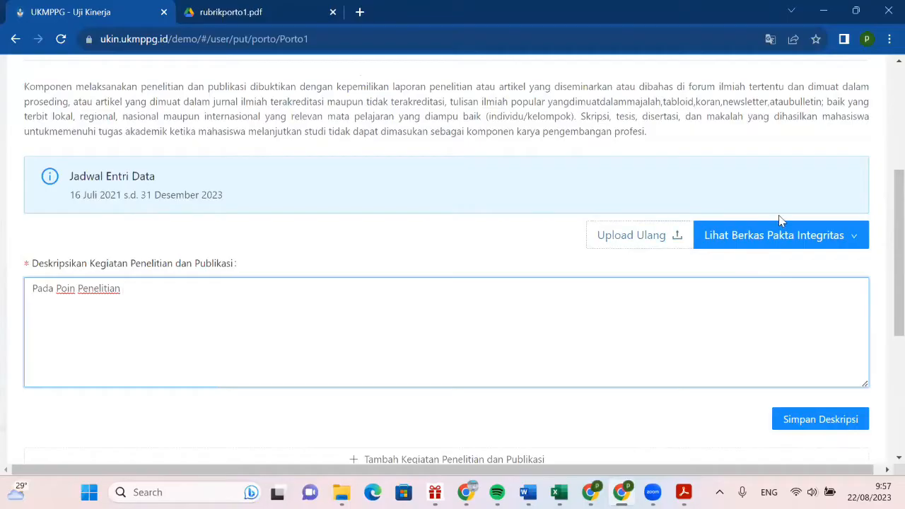
pyautogui.click(785, 244)
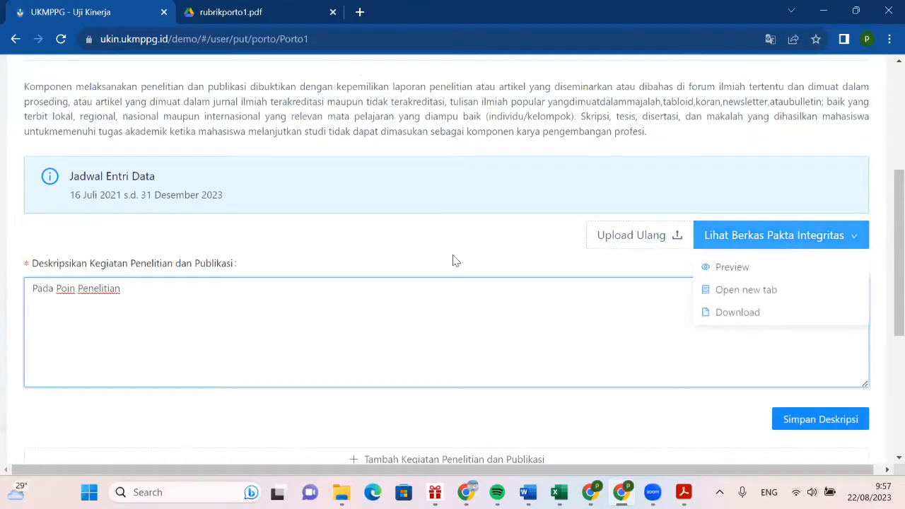
pyautogui.click(149, 292)
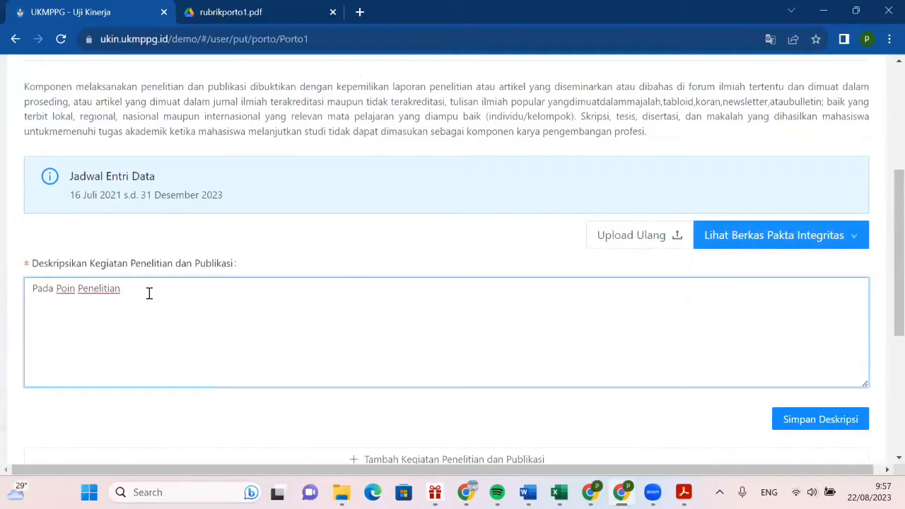
# Step: Complete the description's opening sentence with "dan Publikasi saya melakukan kegiatan PTK di sekolah dan menulis beberapa artikel yaitu:"
pyautogui.write('dan Publikasi saya melakuka')
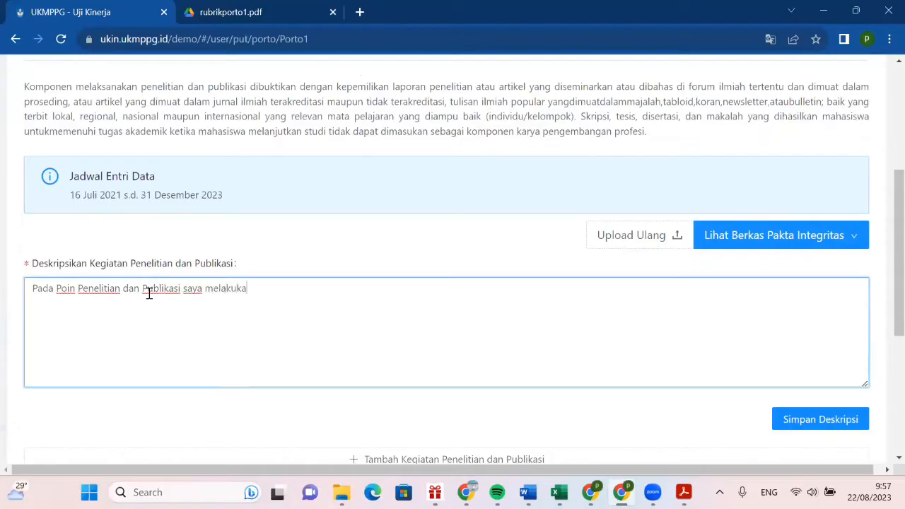
pyautogui.write('n kegiatan PTK di s')
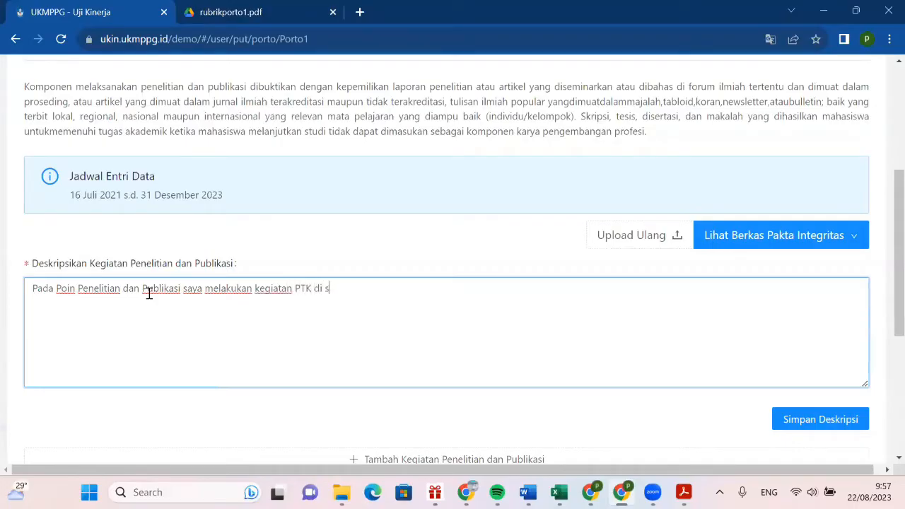
pyautogui.write('ekolah dan menulis bebe')
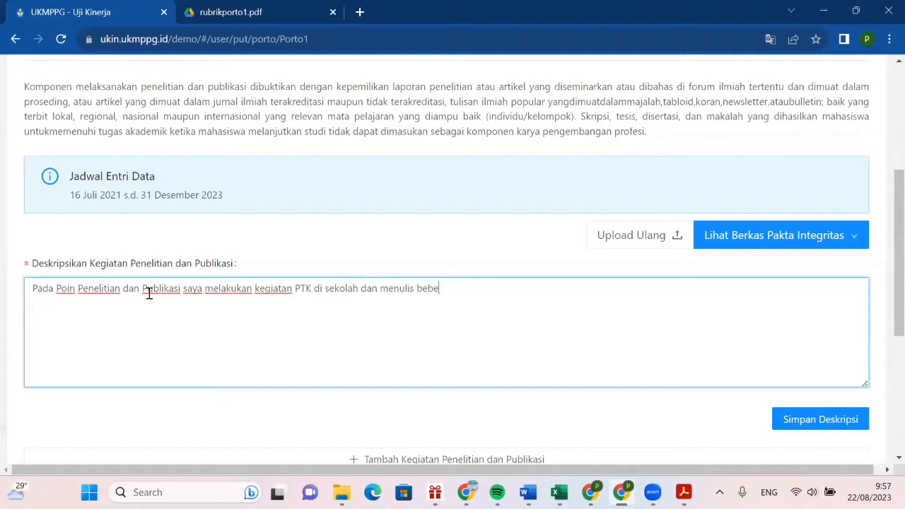
pyautogui.write('rapa artikel yaitu:')
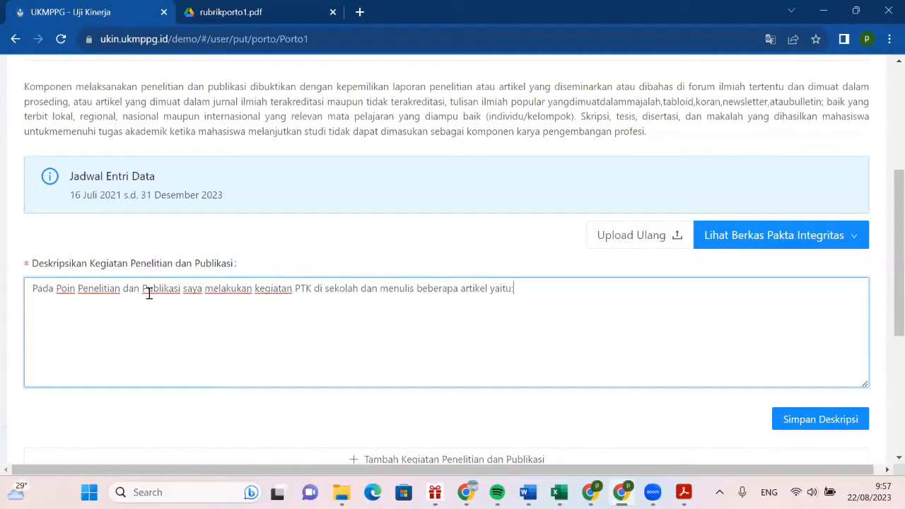
# Step: Add item 1 to the description: "PTK tentang Metode Discovery Learning dalam Pembelajaran PAI yang telah diseminarkan di sekolah pada tahun....."
pyautogui.press('Return')
pyautogui.write('1. PTK tentang')
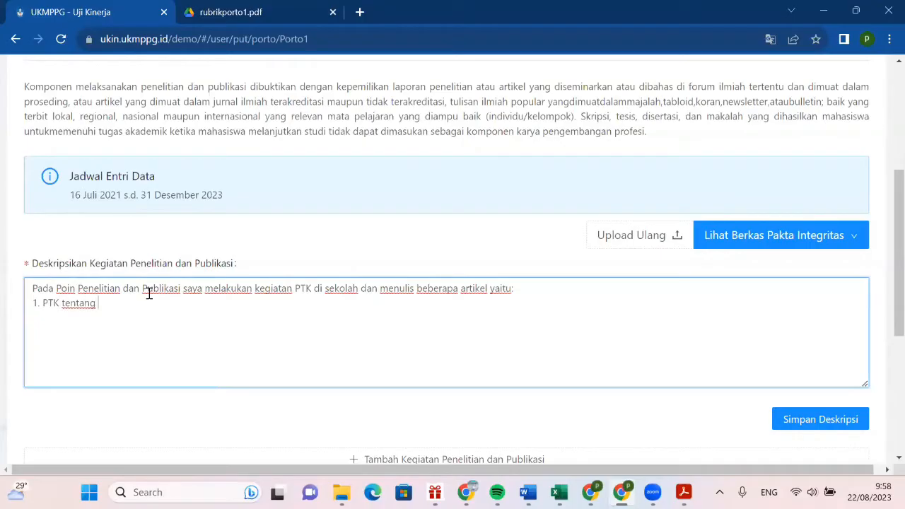
pyautogui.write(' Metode Discovery Learnin')
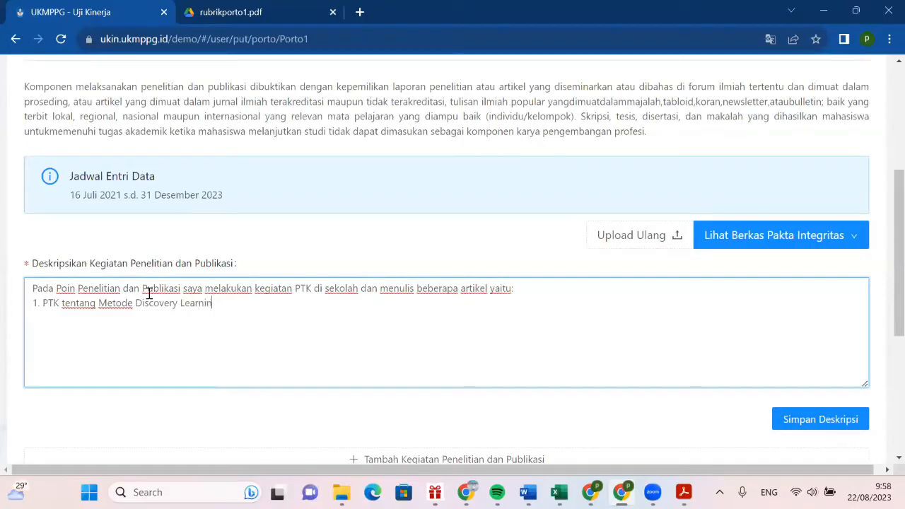
pyautogui.write('g dalam Pembelaja')
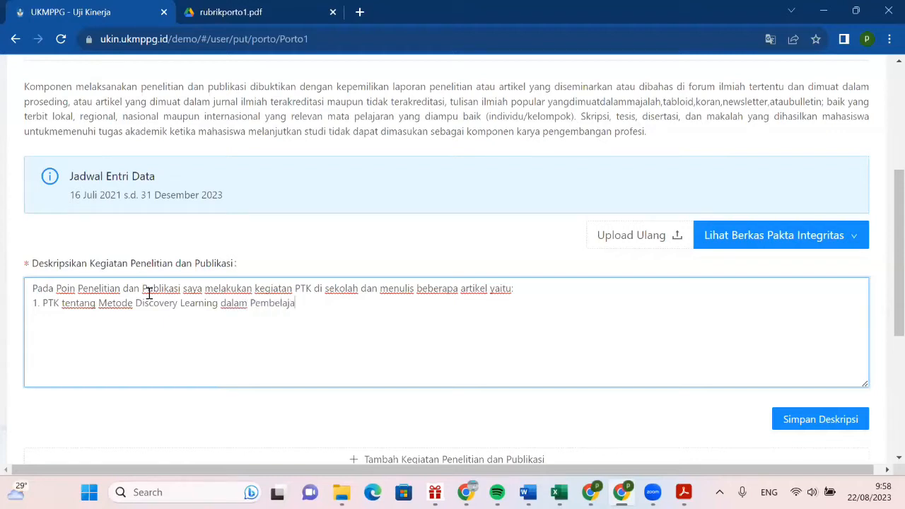
pyautogui.write('ran PAI yang telah d')
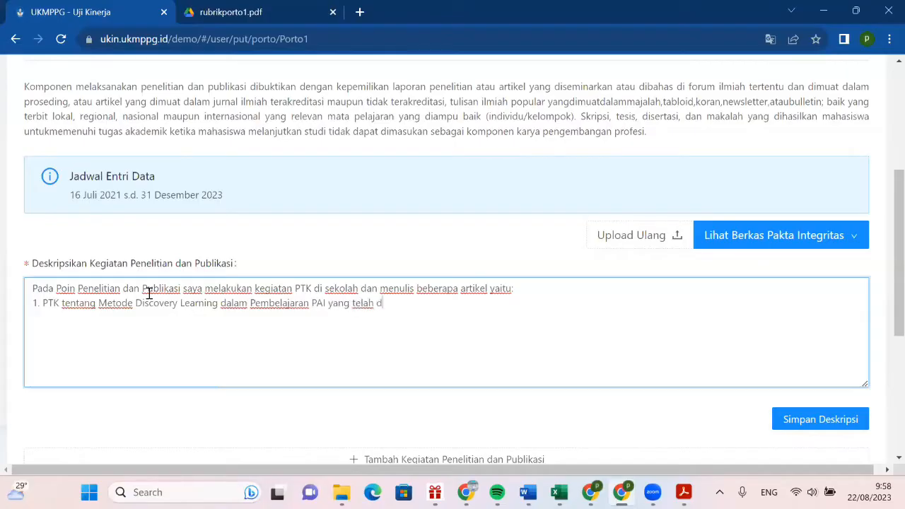
pyautogui.write('iseminarkan di sekolah p')
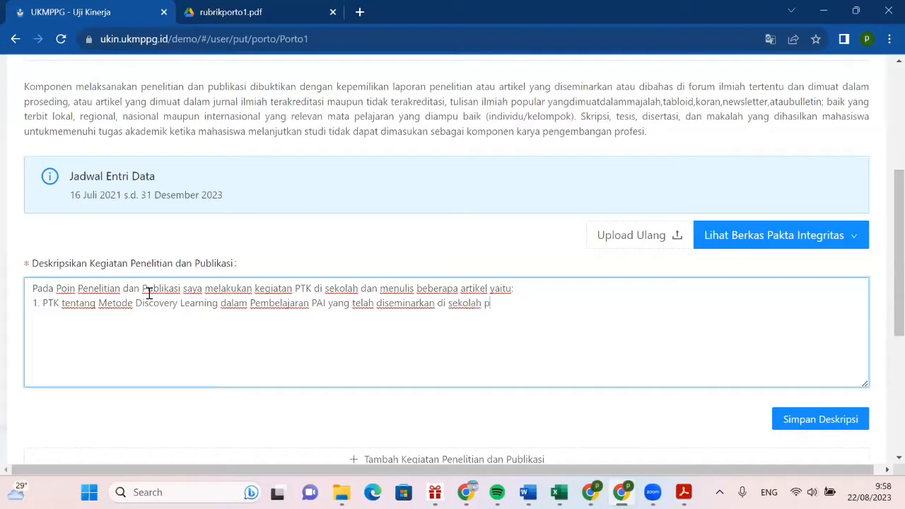
pyautogui.write('ada tahun.')
pyautogui.write('....')
# Step: Add item 2 to the description: "Artikel terkait Implementasi Kurikulum Merdeka yang telah diterbitkan di Jurnal Educasia pada tahun 2022"
pyautogui.write('2.')
pyautogui.write(' Artikel')
pyautogui.write(' t')
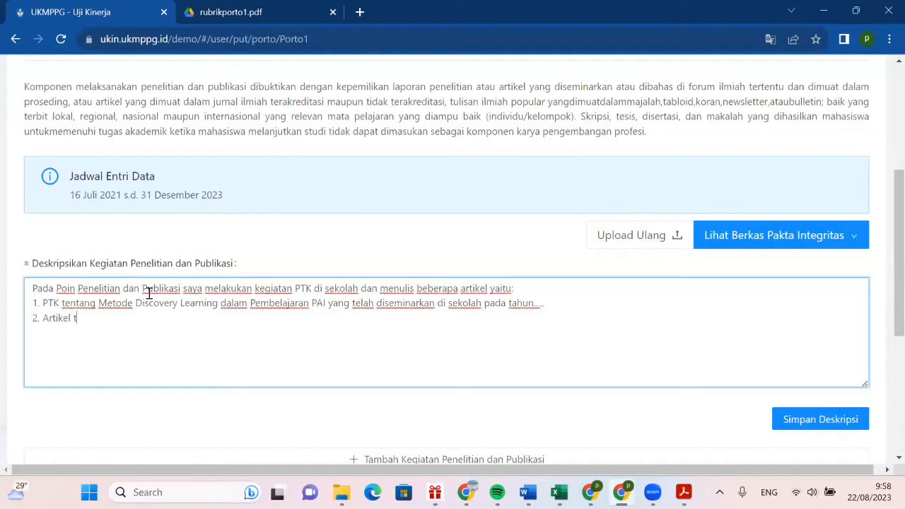
pyautogui.write('erkait Implementasi')
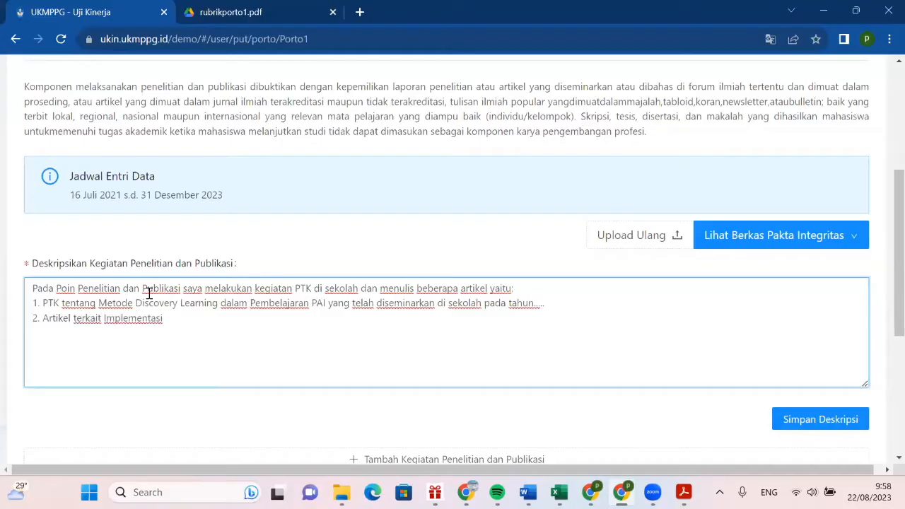
pyautogui.write(' Kurikulum Merdeka ')
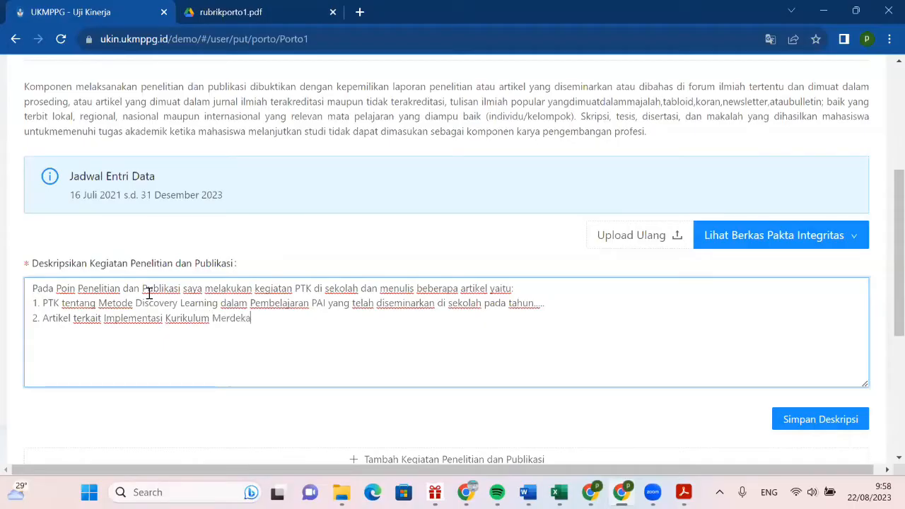
pyautogui.write('yang y')
pyautogui.press('BackSpace')
pyautogui.write('telah diterbitkan di')
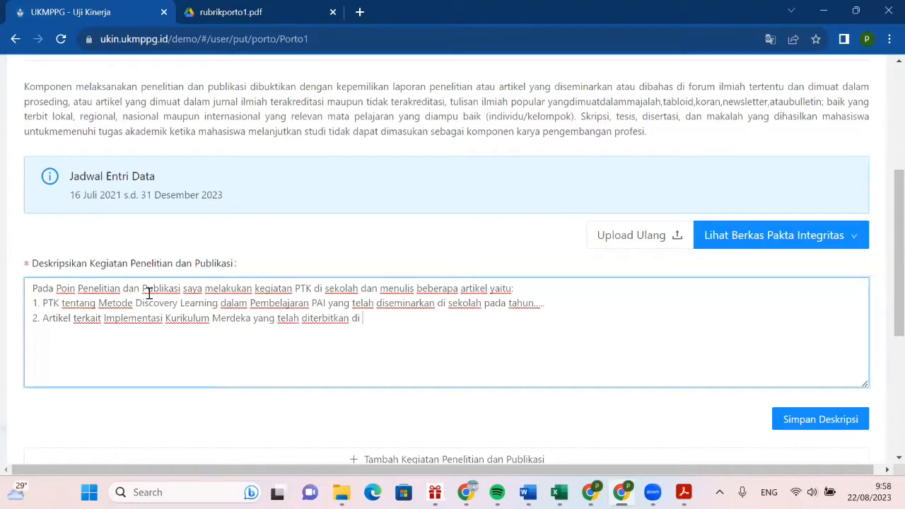
pyautogui.write(' Jurnal E')
pyautogui.write('ducasion')
pyautogui.press('BackSpace')
pyautogui.press('BackSpace')
pyautogui.write('a pada ')
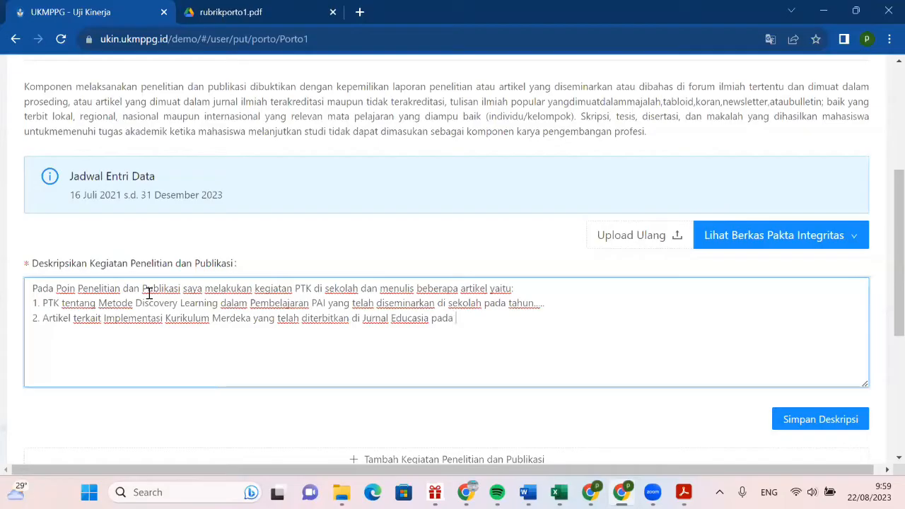
pyautogui.write('tahun 2022')
# Step: Add placeholder items "3...." and "4...." on separate lines at the end of the description
pyautogui.press('Return')
pyautogui.write('3.... ')
pyautogui.write('4.')
pyautogui.press('Return')
pyautogui.press('BackSpace')
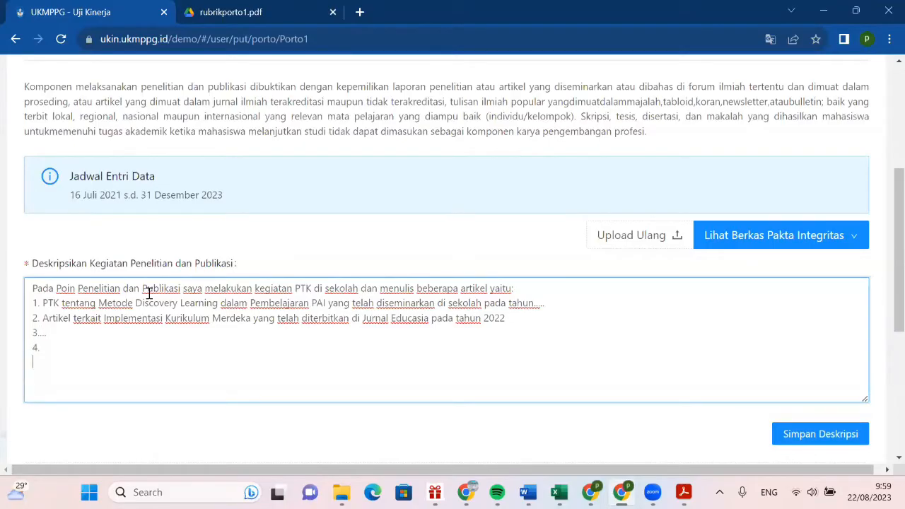
pyautogui.write('....')
# Step: Try to add a Kegiatan Penelitian dan Publikasi entry to the table below the description
pyautogui.scroll(-2, 149, 339)
pyautogui.scroll(-2, 169, 332)
pyautogui.scroll(1, 467, 246)
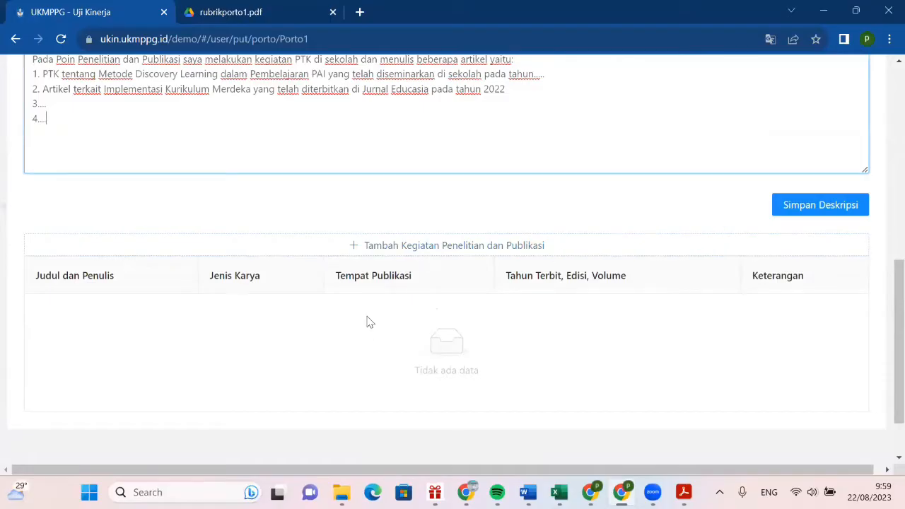
pyautogui.scroll(-1, 366, 322)
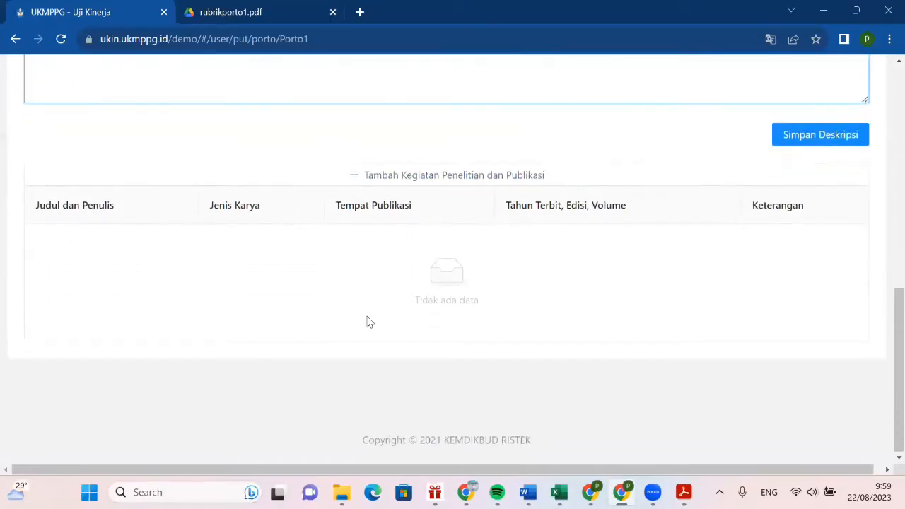
pyautogui.click(410, 183)
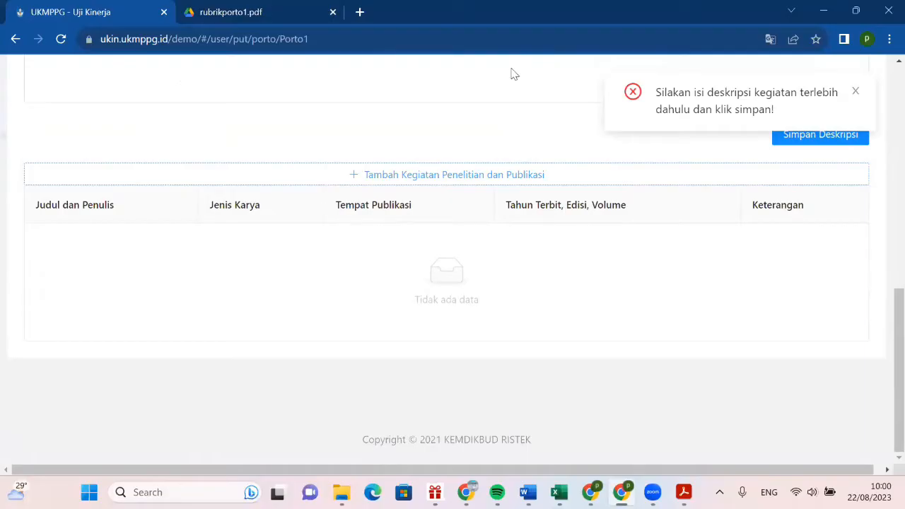
# Step: Save the description of the research and publication activities
pyautogui.scroll(3, 773, 357)
pyautogui.scroll(-1, 714, 321)
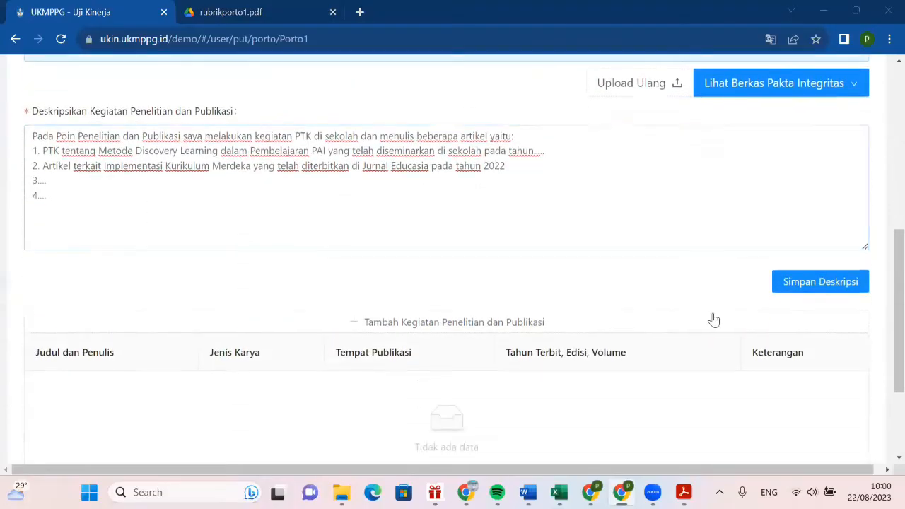
pyautogui.click(817, 277)
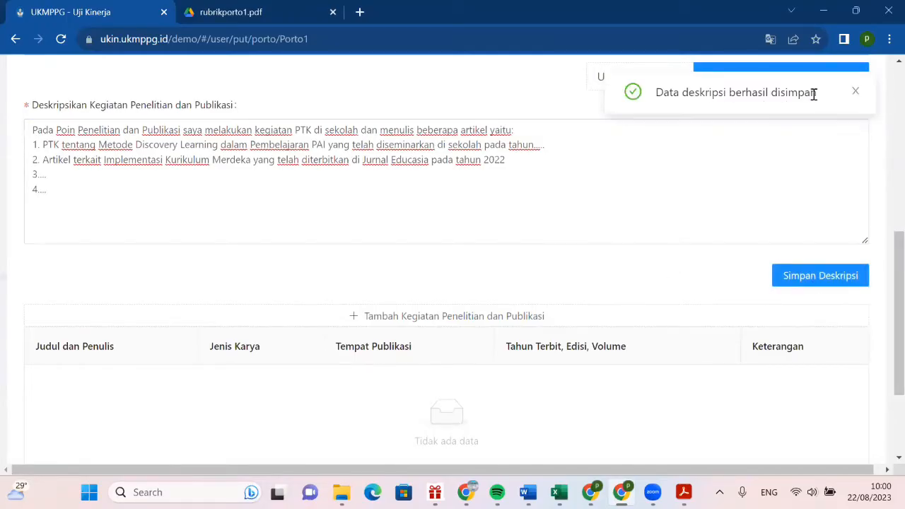
# Step: Start a new Kegiatan Penelitian dan Publikasi entry with the Judul "Implementasi Model Pembelajaran Disovery Learning"
pyautogui.scroll(-1, 553, 249)
pyautogui.scroll(-1, 552, 249)
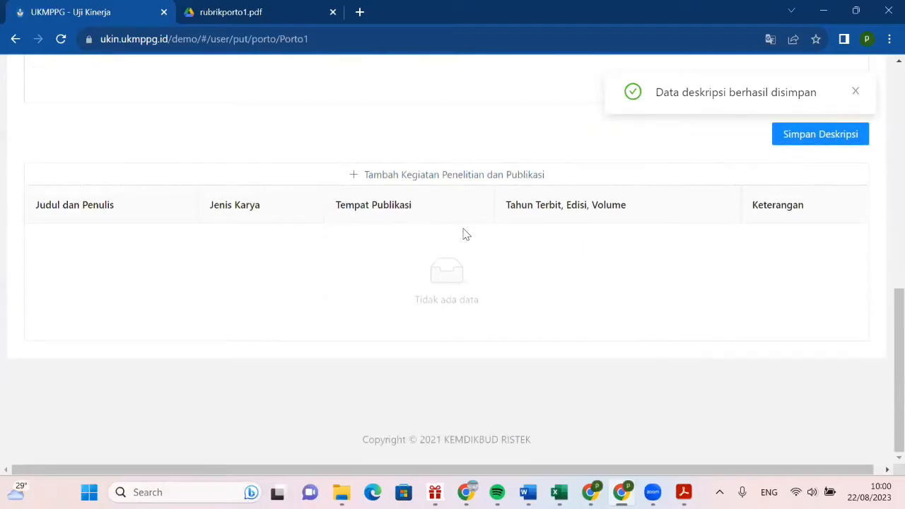
pyautogui.click(432, 177)
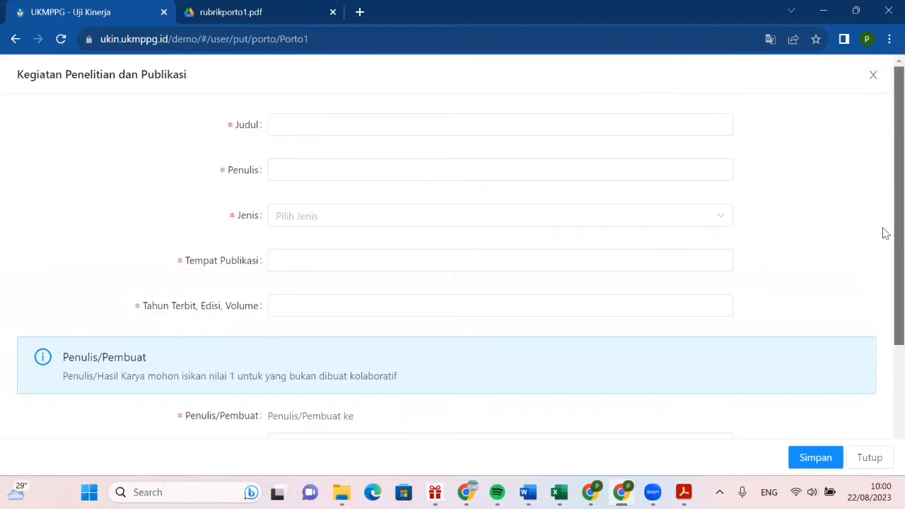
pyautogui.click(316, 134)
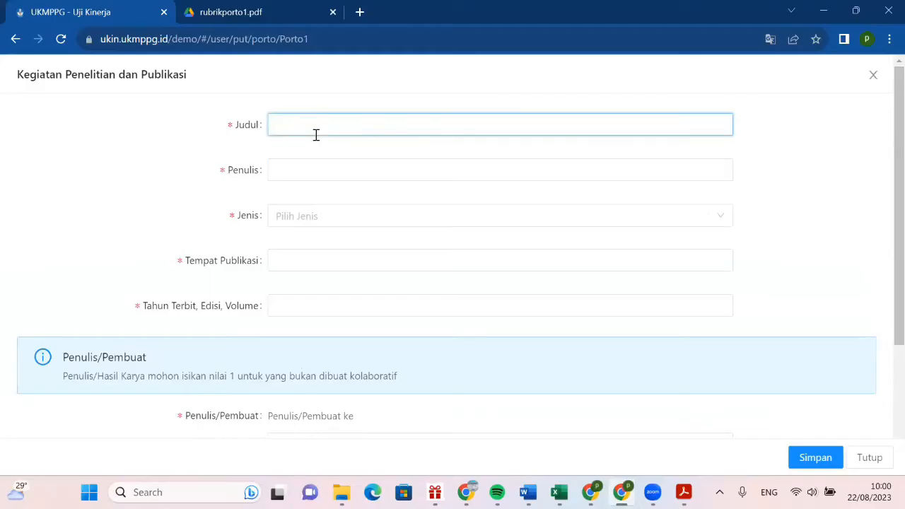
pyautogui.write('Disovery Learning')
pyautogui.click(277, 124)
pyautogui.write('Implementasi ')
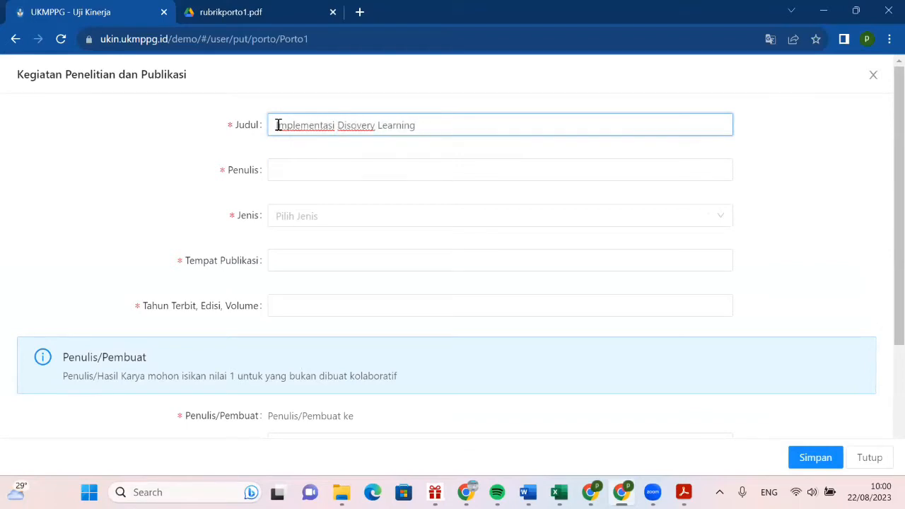
pyautogui.write('Model Pembel')
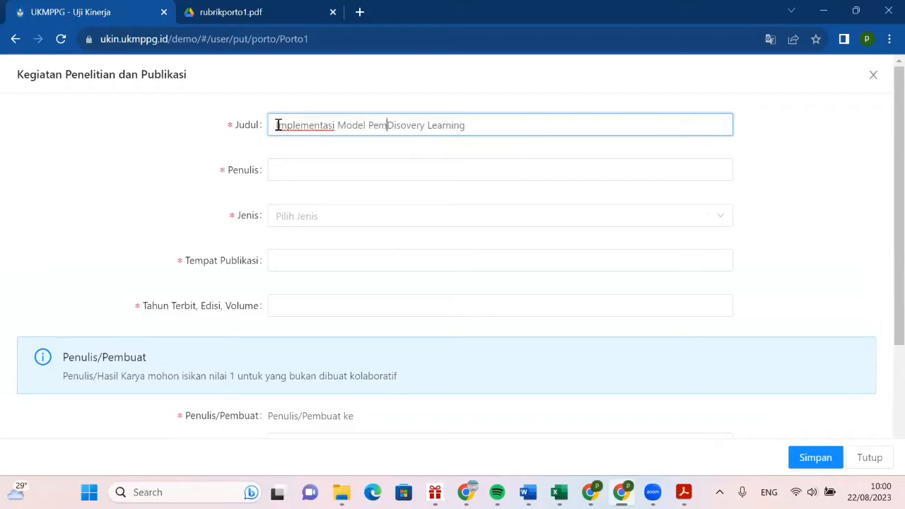
pyautogui.write('ajaran')
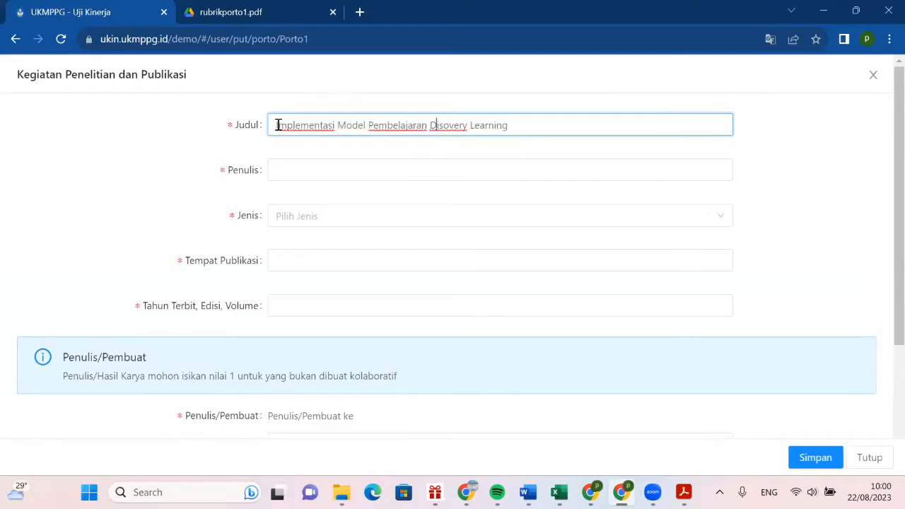
# Step: Append "dalam Pembelajaran PAI" to the end of the Judul
pyautogui.press('Right')
pyautogui.press('Right')
pyautogui.press('Right')
pyautogui.press('Right')
pyautogui.press('Right')
pyautogui.press('Right')
pyautogui.press('Right')
pyautogui.press('Right')
pyautogui.press('Right')
pyautogui.press('Right')
pyautogui.press('Right')
pyautogui.press('Right')
pyautogui.press('Right')
pyautogui.press('Right')
pyautogui.press('Right')
pyautogui.press('Right')
pyautogui.press('Right')
pyautogui.write('dalam Pembelaja')
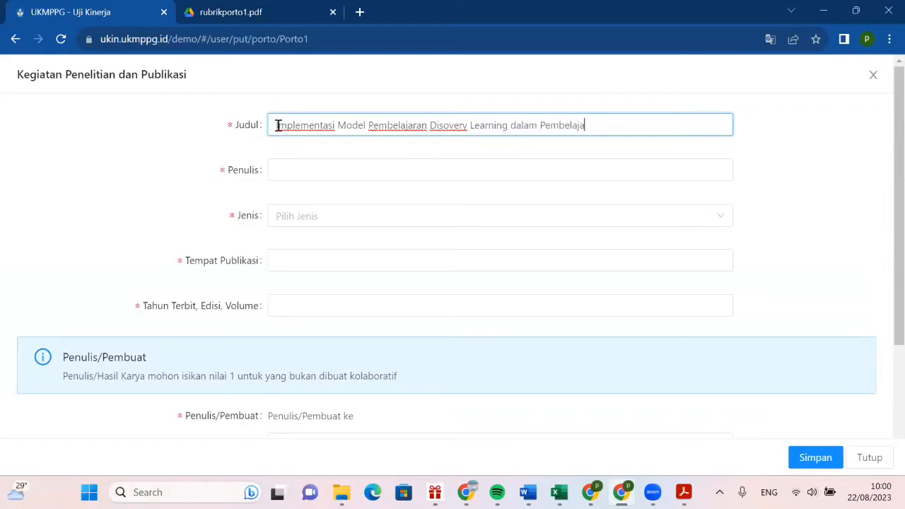
pyautogui.write('ran PAI')
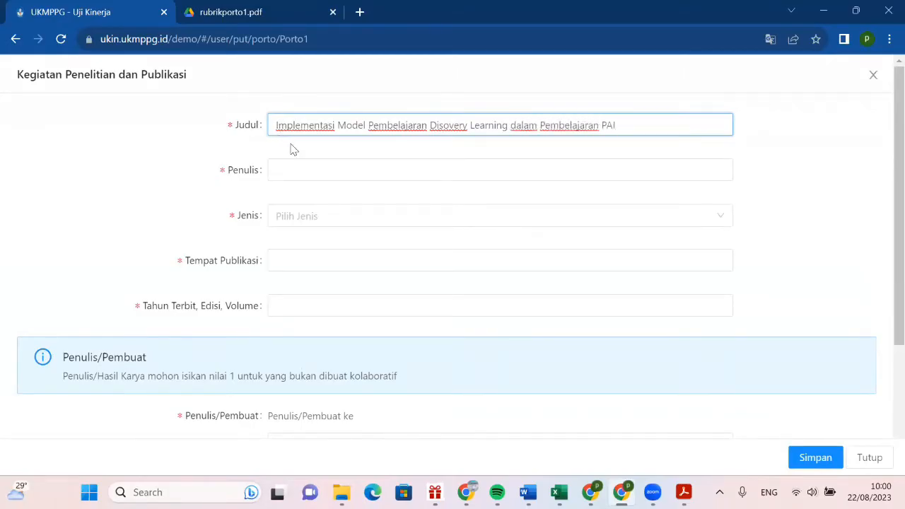
# Step: Enter the author's name as Penulis and set Jenis to "Laporan hasil penelitian yang telah diseminarkan di Sekolah"
pyautogui.click(296, 164)
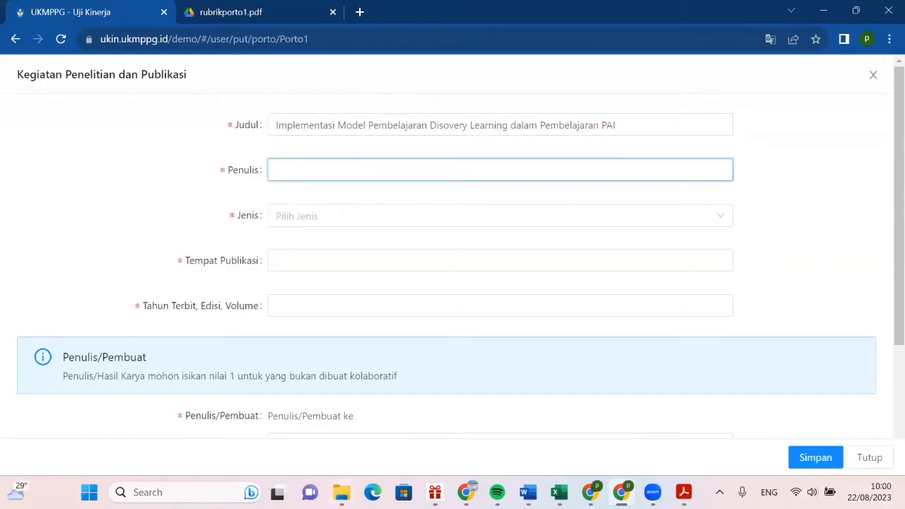
pyautogui.write('Hittadiyah')
pyautogui.hotkey('ctrl', 'a')
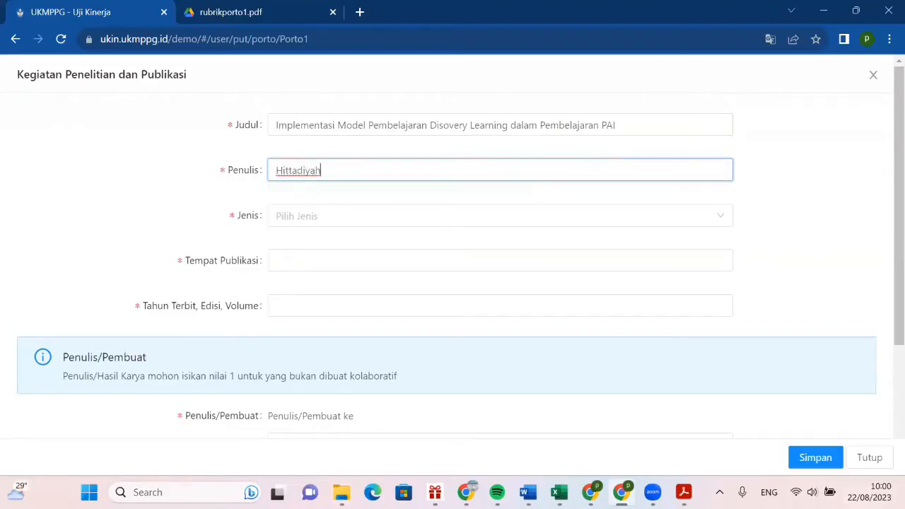
pyautogui.click(294, 219)
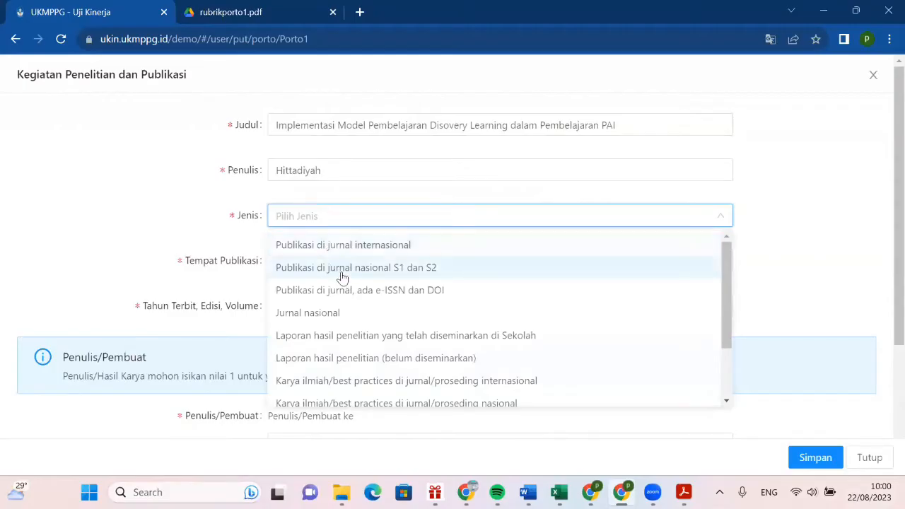
pyautogui.scroll(-2, 348, 319)
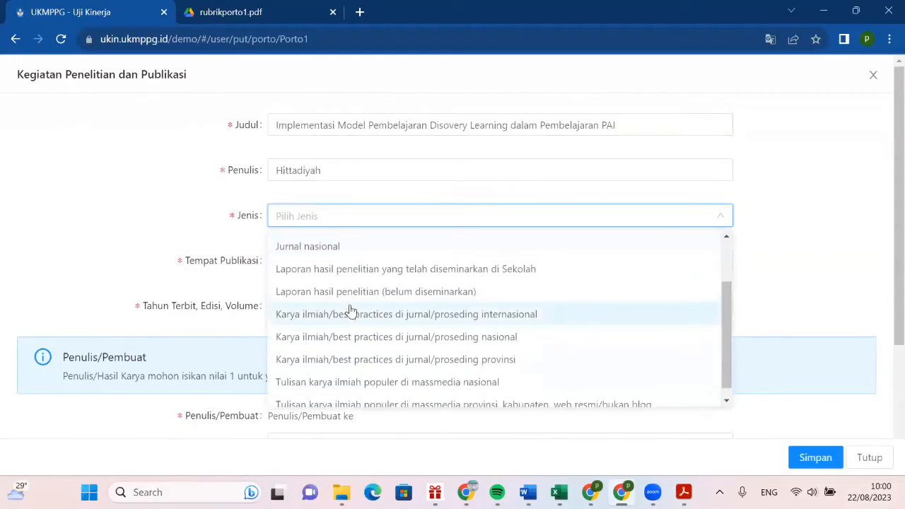
pyautogui.scroll(2, 351, 311)
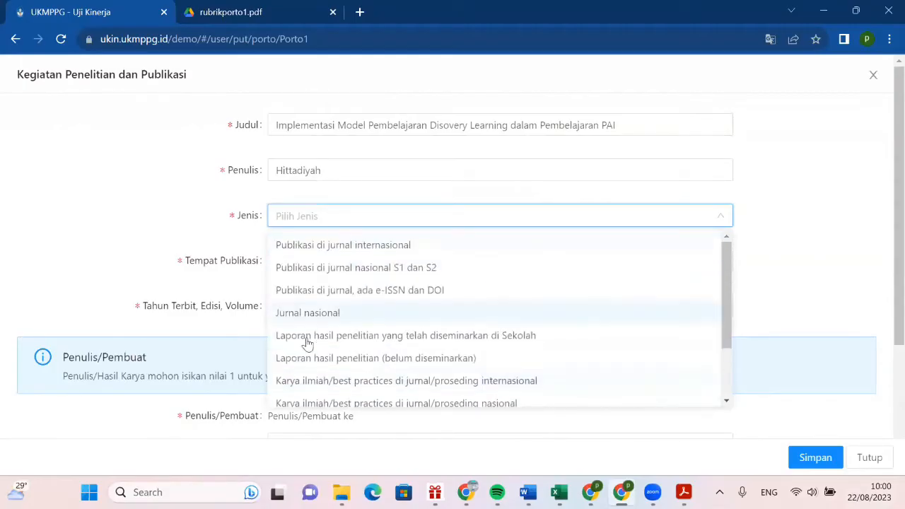
pyautogui.click(400, 340)
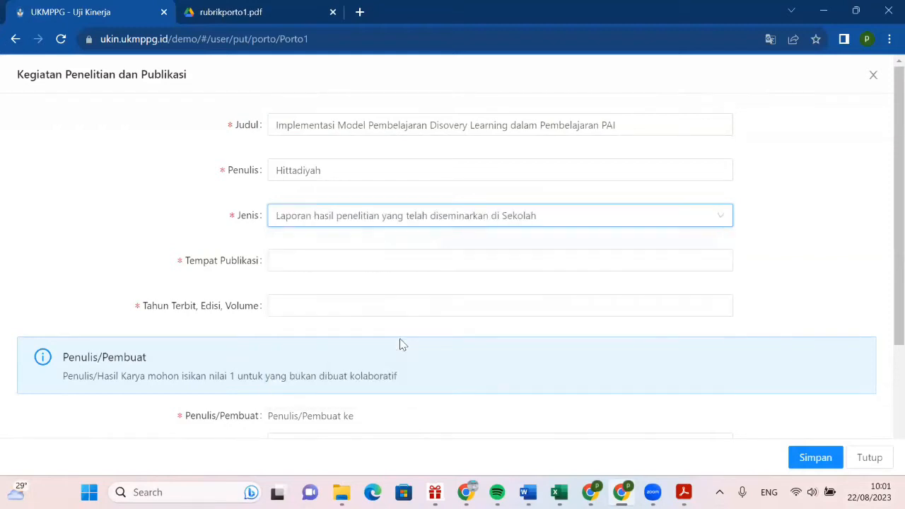
# Step: Fill in Tempat Publikasi as "Samarinda / SDN 01 Samarinda"
pyautogui.click(327, 266)
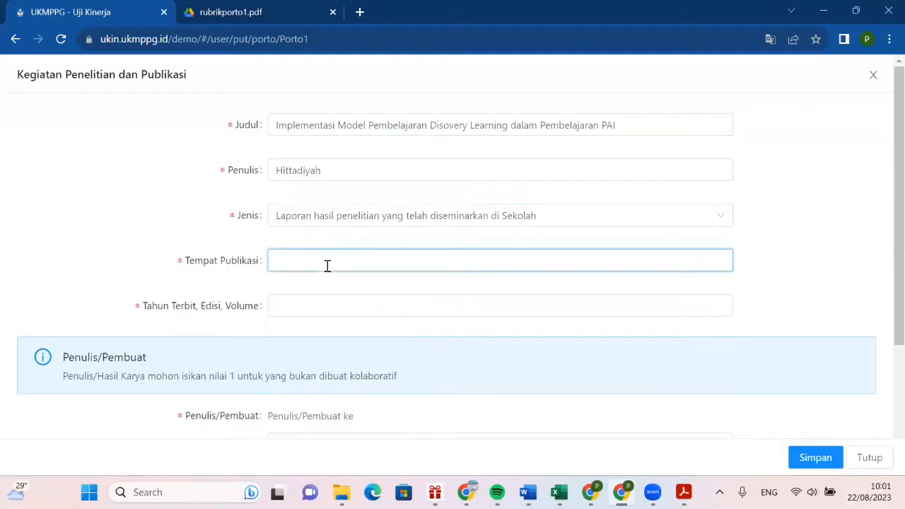
pyautogui.write('Sa')
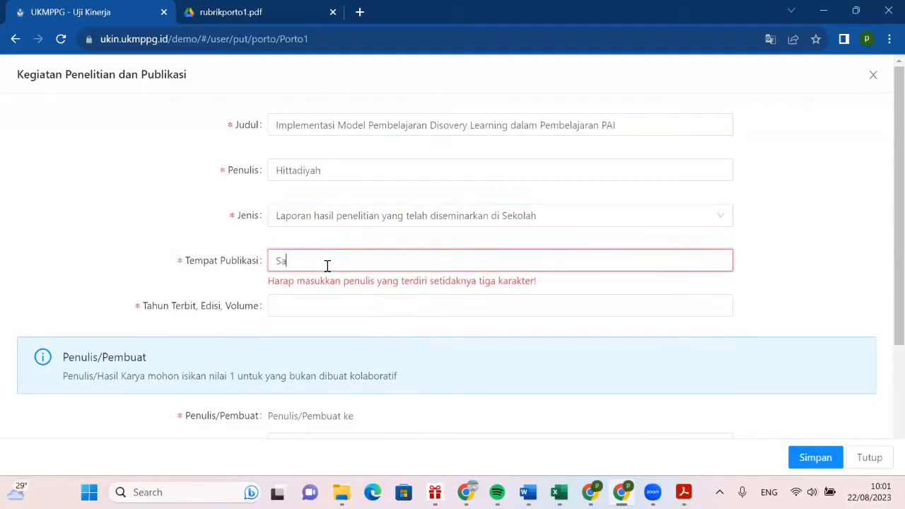
pyautogui.write('marinda ')
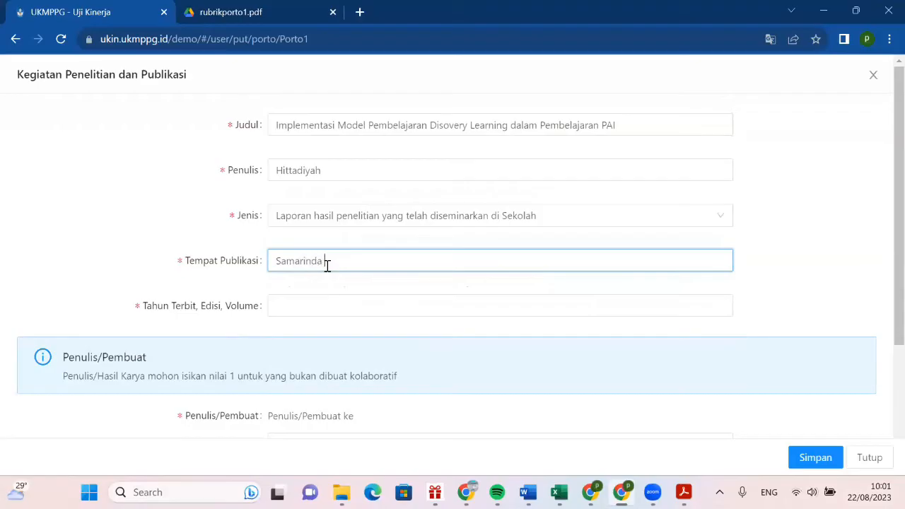
pyautogui.write('- SDN 01 S')
pyautogui.write('amarinda')
# Step: Fill in Tahun Terbit, Edisi, Volume as "Januari 2022"
pyautogui.click(274, 307)
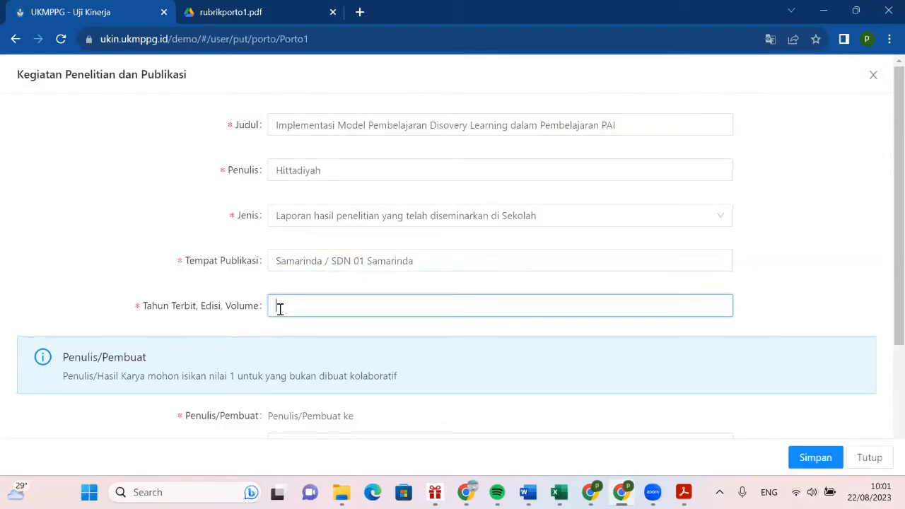
pyautogui.write('202')
pyautogui.write('uari')
pyautogui.write('@022')
pyautogui.press('BackSpace')
pyautogui.press('BackSpace')
pyautogui.press('BackSpace')
pyautogui.press('BackSpace')
pyautogui.write('2022')
# Step: Set Penulis/Pembuat to author 1 of 1 for the non-collaborative work
pyautogui.scroll(-2, 258, 299)
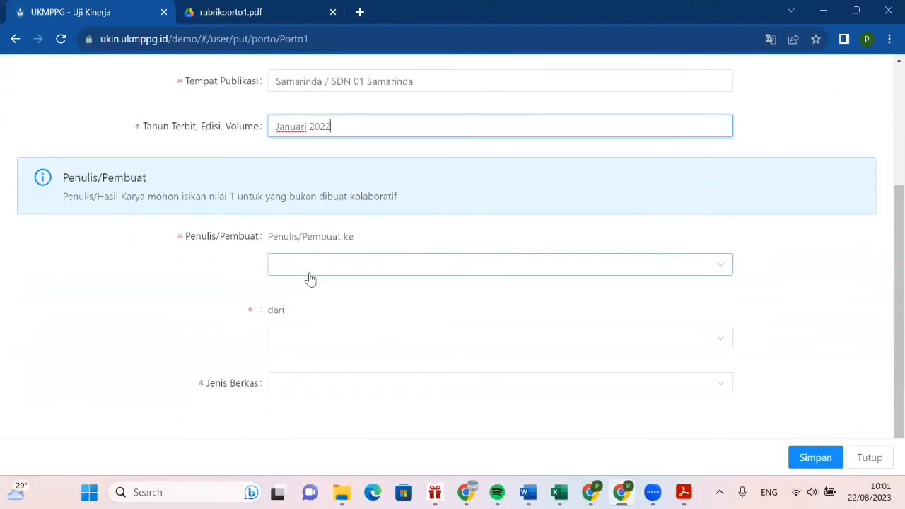
pyautogui.click(310, 278)
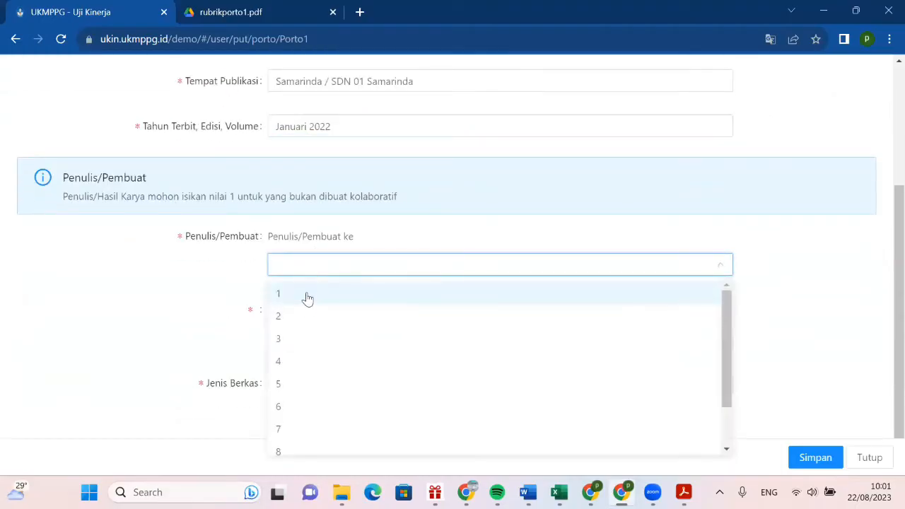
pyautogui.click(315, 304)
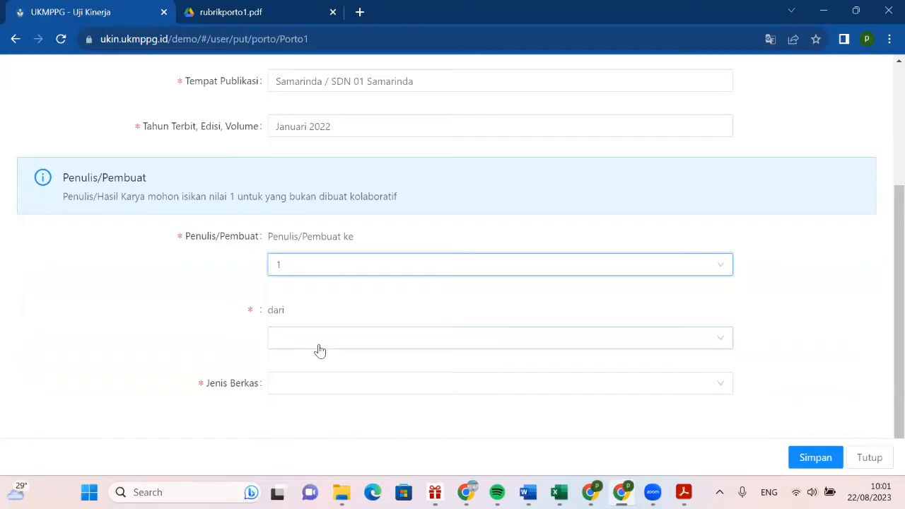
pyautogui.click(330, 338)
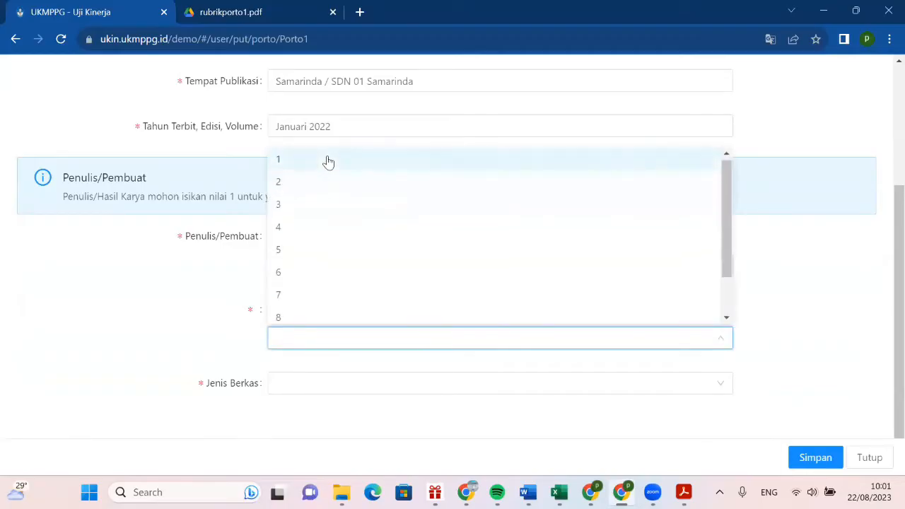
pyautogui.click(329, 162)
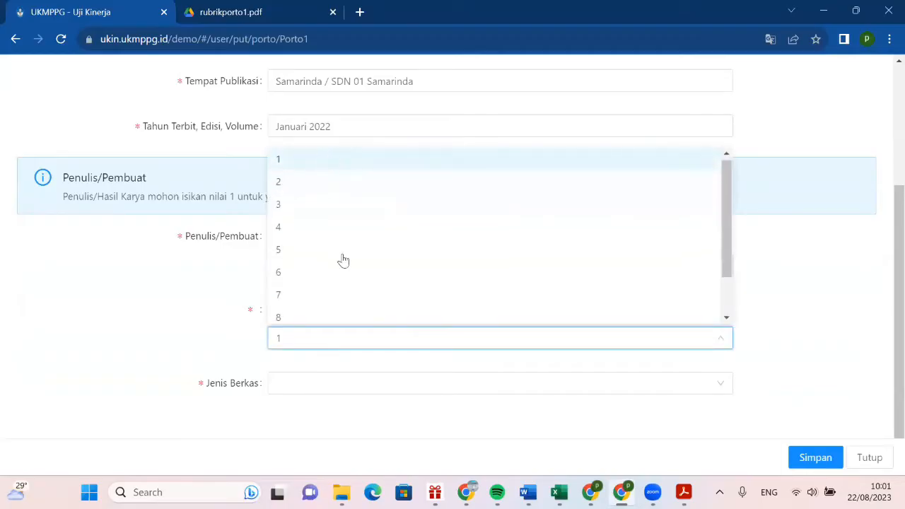
# Step: Set Jenis Berkas to "Tautan (Youtube, Google Drive)" and go to the Tautan Berkas field
pyautogui.click(320, 391)
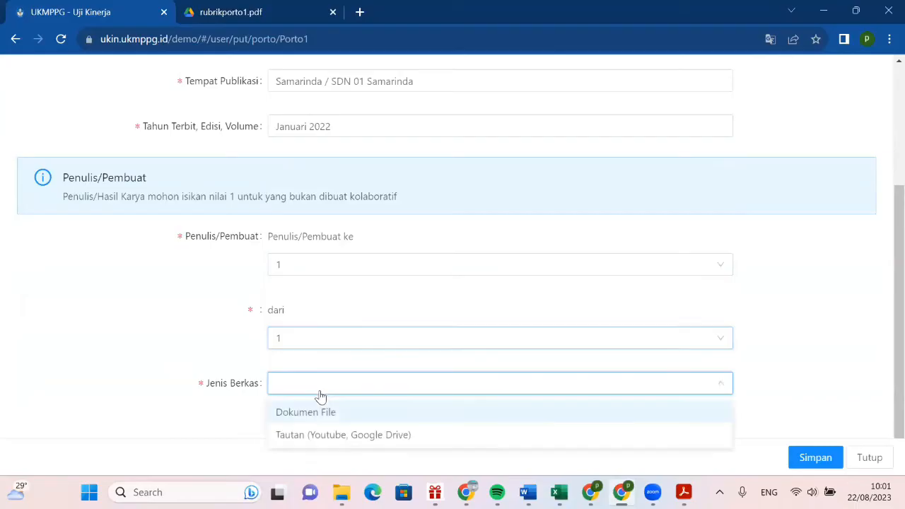
pyautogui.click(311, 436)
pyautogui.scroll(-2, 314, 398)
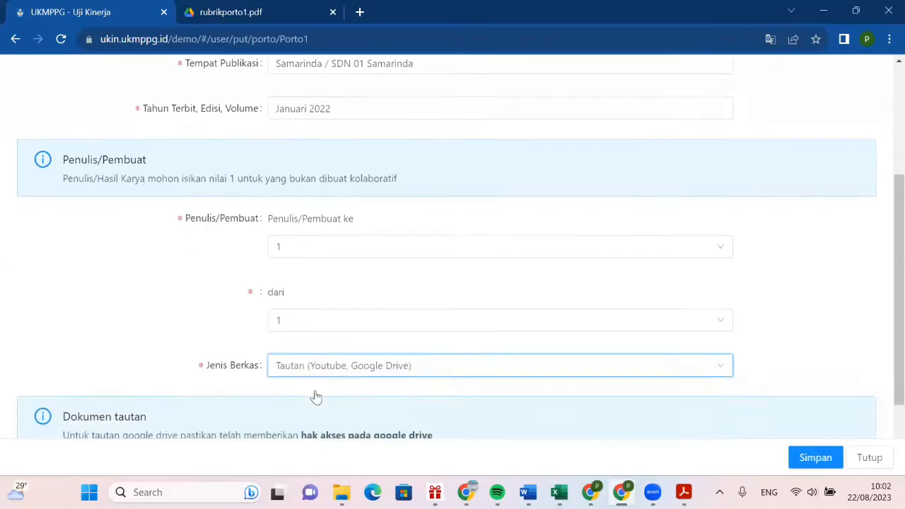
pyautogui.click(306, 384)
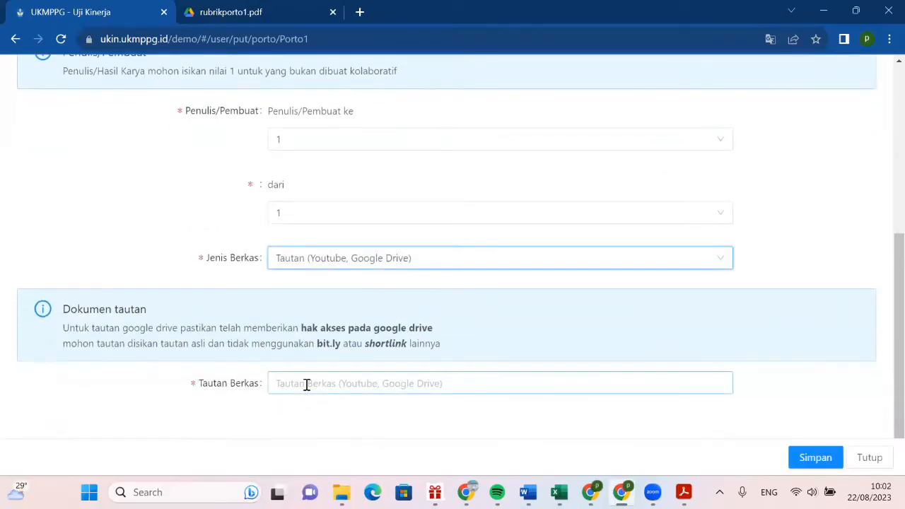
# Step: Set Jenis Berkas to "Dokumen File" and highlight the 5 MB maximum size in the file note
pyautogui.click(330, 263)
pyautogui.click(330, 290)
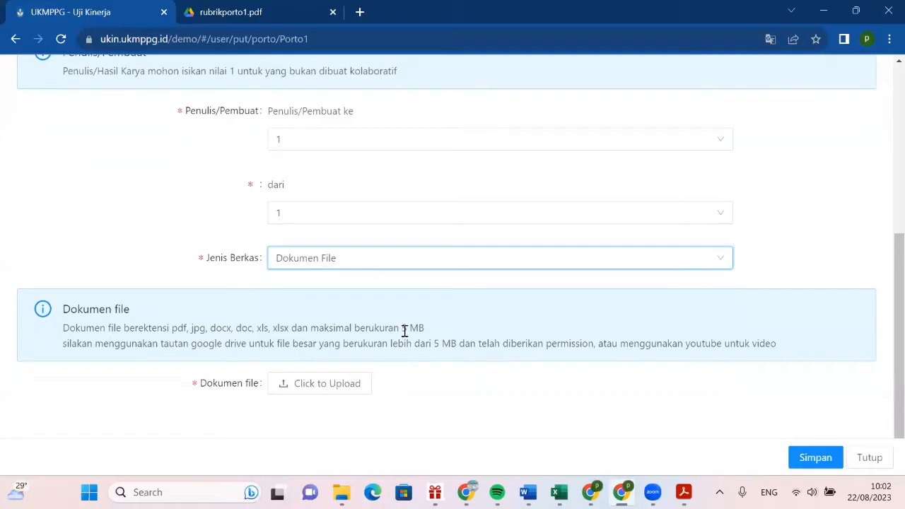
pyautogui.moveTo(400, 327); pyautogui.dragTo(421, 326)
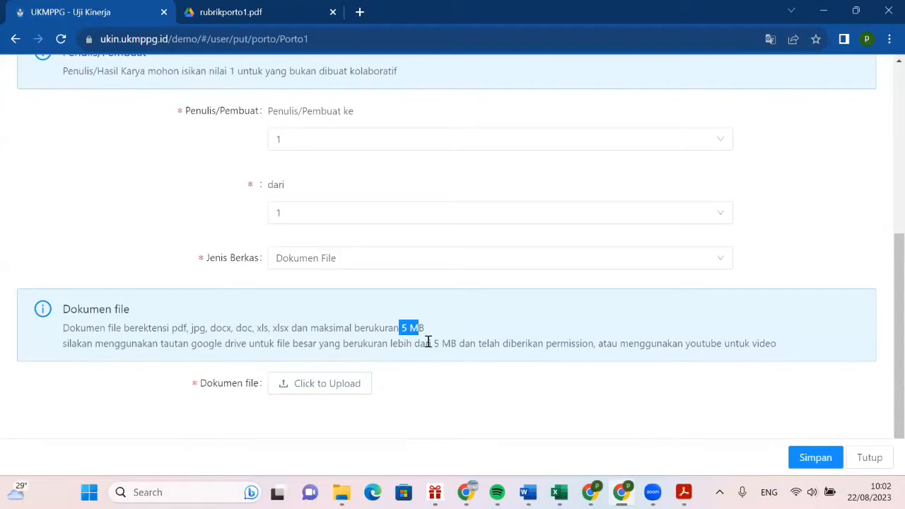
pyautogui.moveTo(424, 328); pyautogui.dragTo(401, 328)
# Step: Upload Image20230822092151.jpg from the Downloads folder as the Dokumen file
pyautogui.click(343, 387)
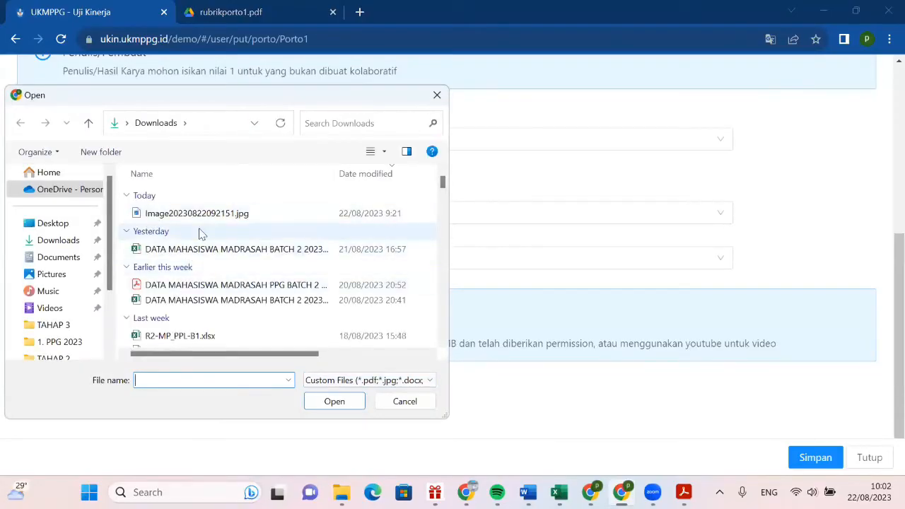
pyautogui.click(212, 214)
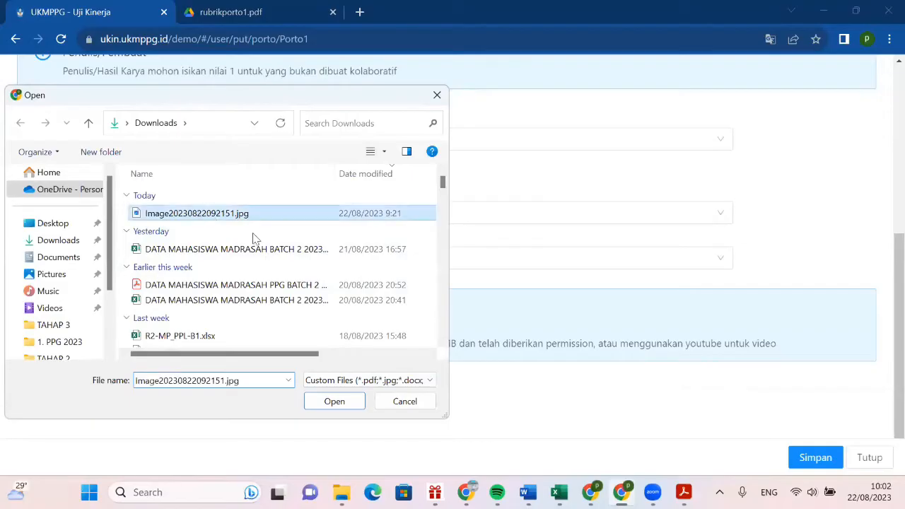
pyautogui.click(335, 408)
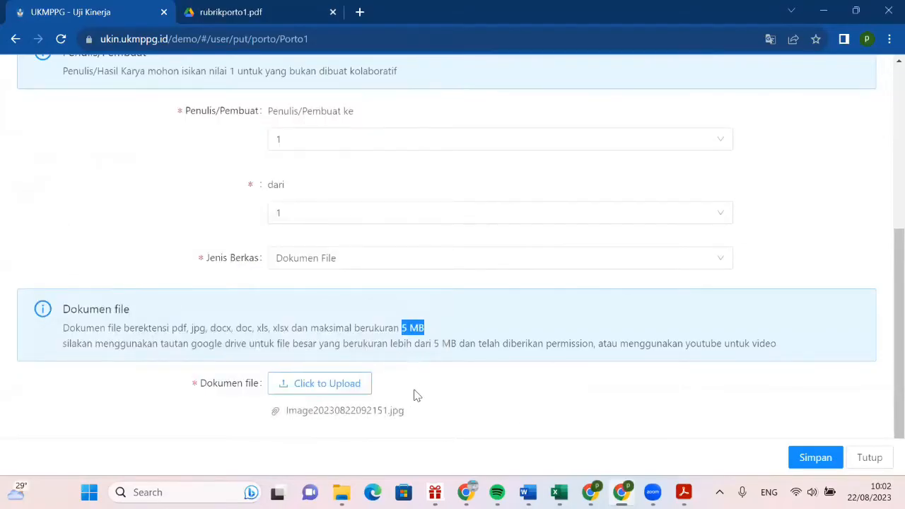
# Step: Replace the uploaded Dokumen file with SPTJM.docx from the Downloads folder
pyautogui.scroll(-1, 406, 395)
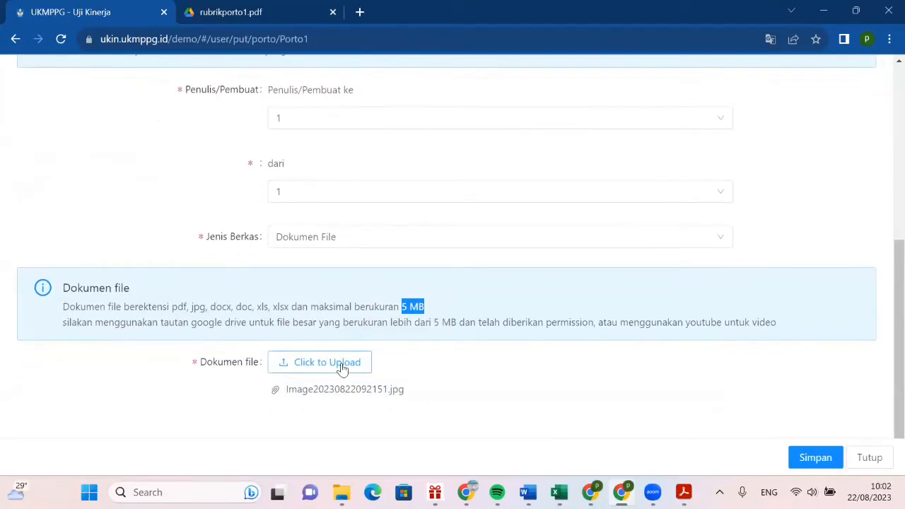
pyautogui.click(341, 368)
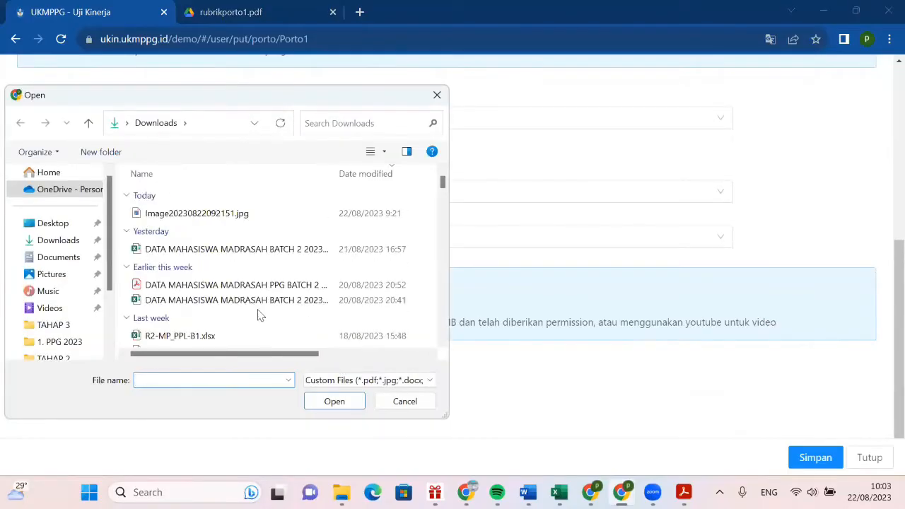
pyautogui.scroll(-2, 191, 316)
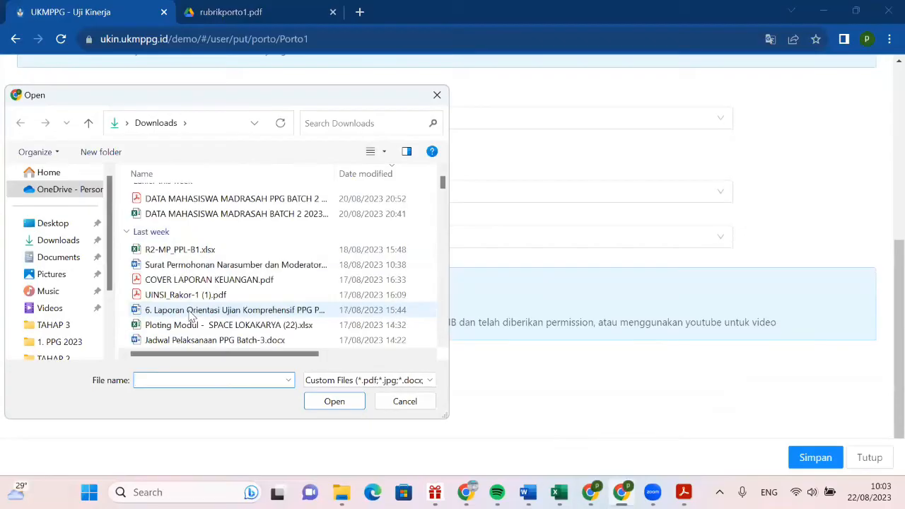
pyautogui.scroll(1, 195, 297)
pyautogui.scroll(-3, 196, 287)
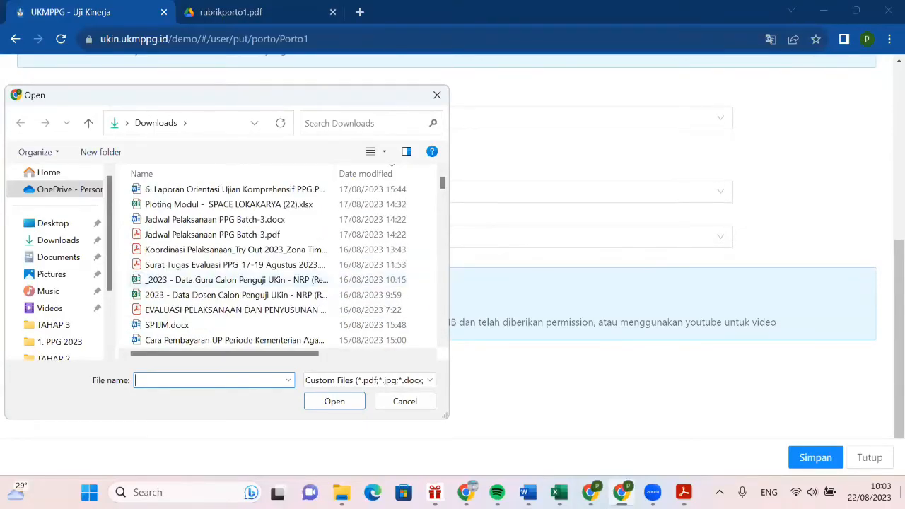
pyautogui.click(388, 333)
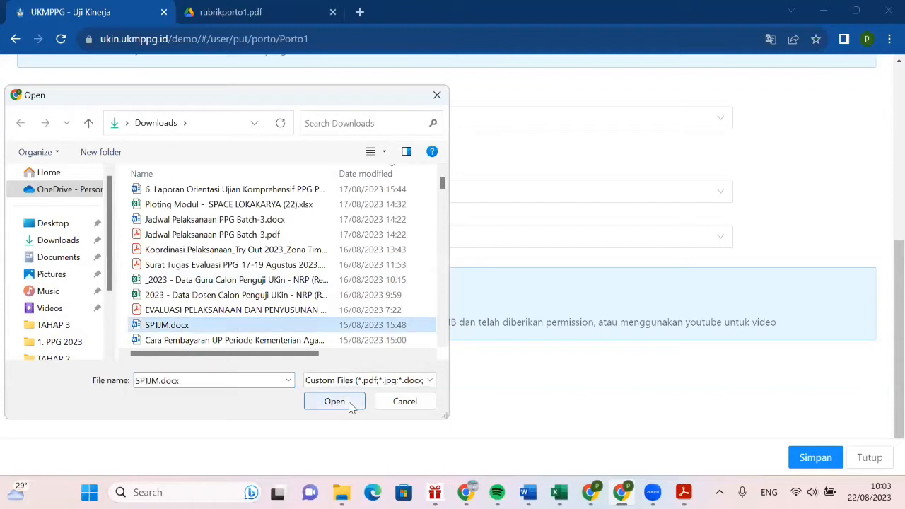
pyautogui.click(346, 403)
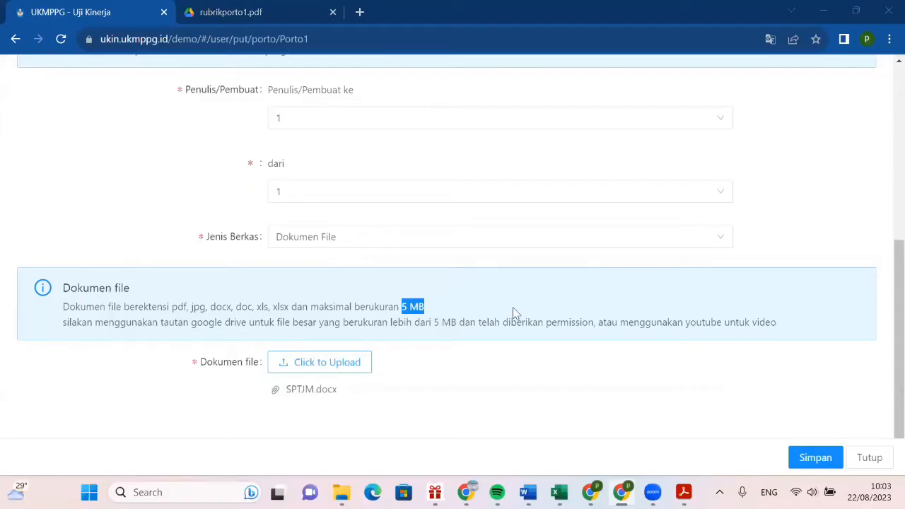
# Step: Replace the uploaded Dokumen file with DATA MAHASISWA MADRASAH PPG BATCH 2 2023 - UINSI SAMARINDA.pdf from the Downloads folder
pyautogui.click(471, 288)
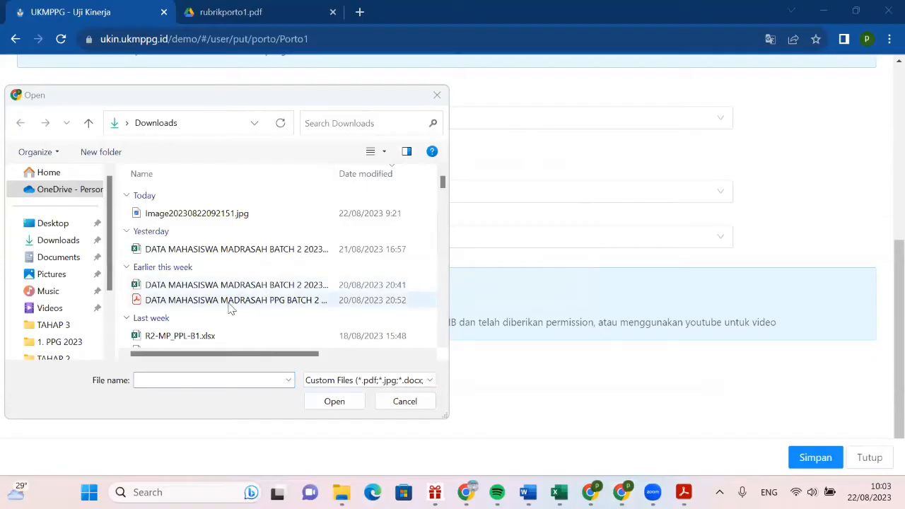
pyautogui.scroll(-1, 230, 309)
pyautogui.click(254, 260)
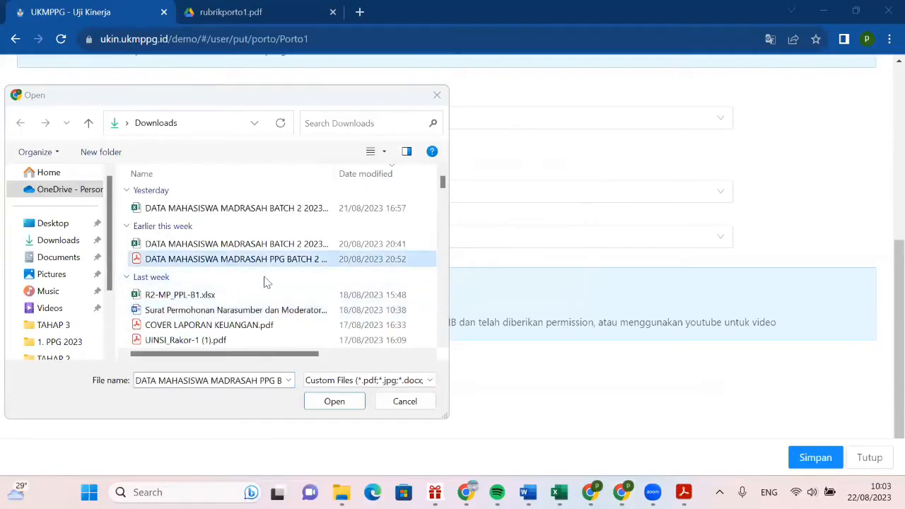
pyautogui.click(353, 408)
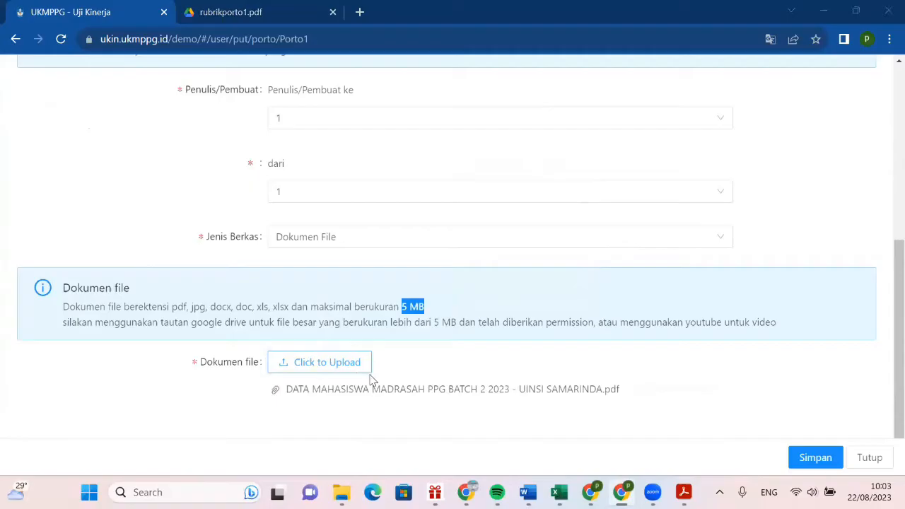
pyautogui.click(367, 371)
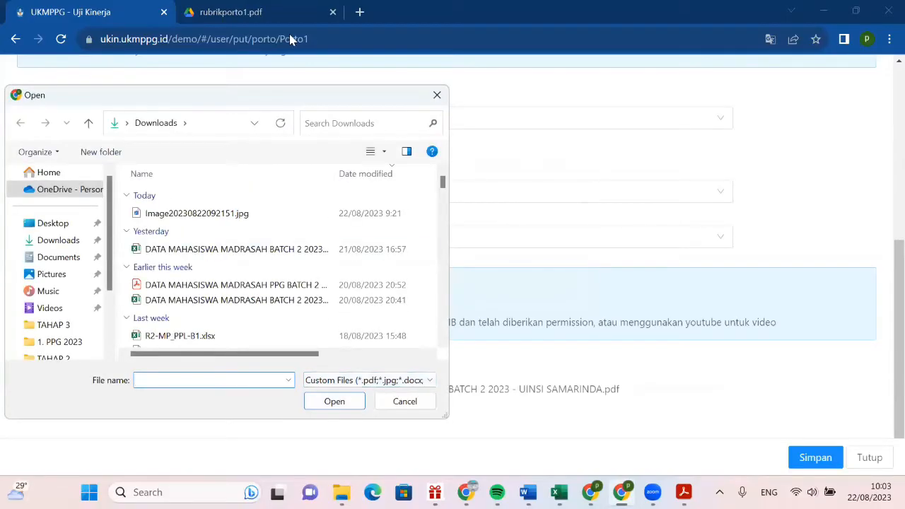
pyautogui.moveTo(322, 95); pyautogui.dragTo(318, 143)
pyautogui.click(436, 144)
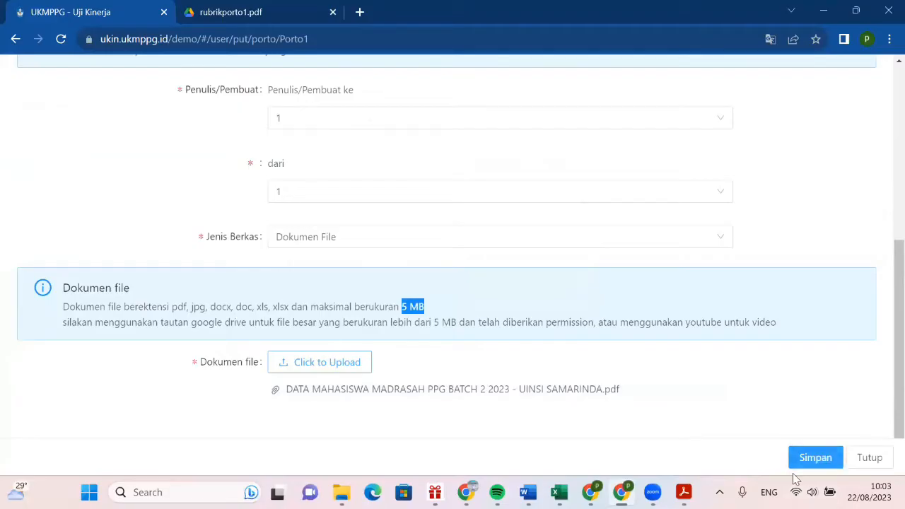
# Step: Save the activity entry and open the Berkas options of its row in the table
pyautogui.click(815, 458)
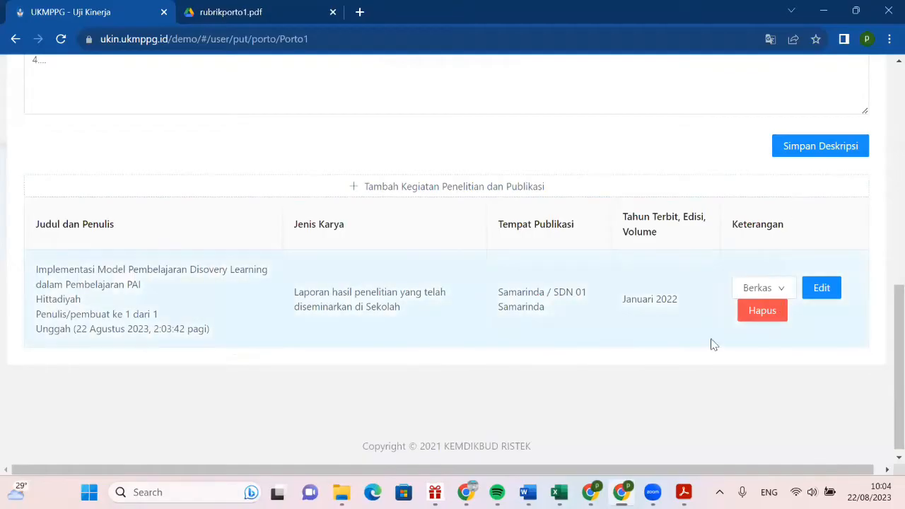
pyautogui.click(783, 293)
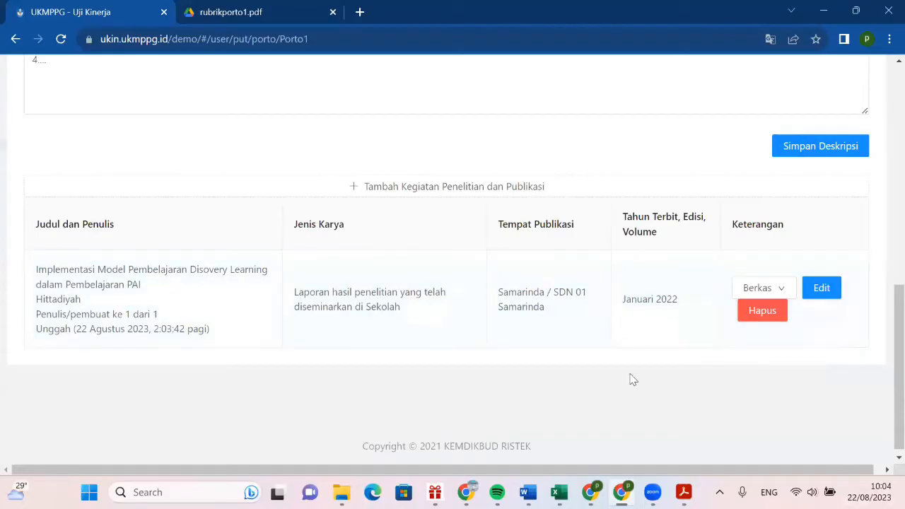
# Step: Add another Kegiatan Penelitian dan Publikasi entry with the Judul "Implementasi Kurilkulum Merdeka"
pyautogui.click(465, 188)
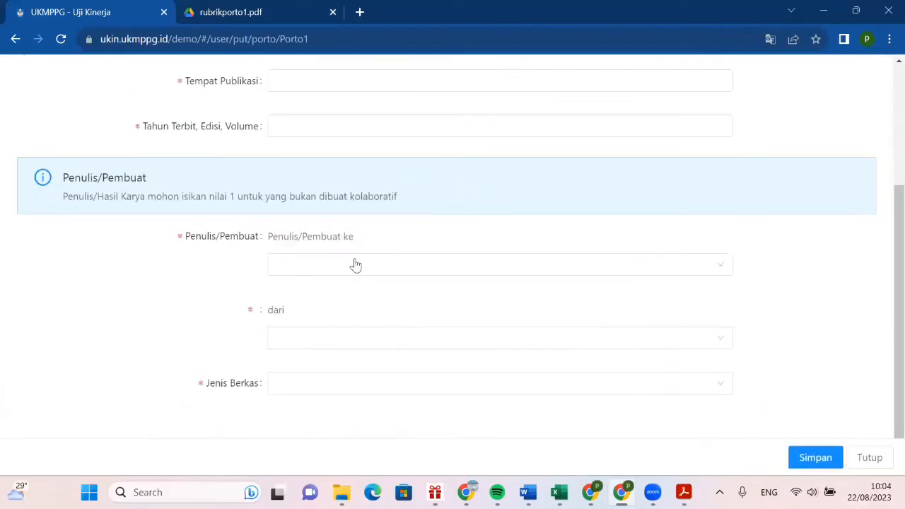
pyautogui.scroll(3, 339, 244)
pyautogui.click(295, 125)
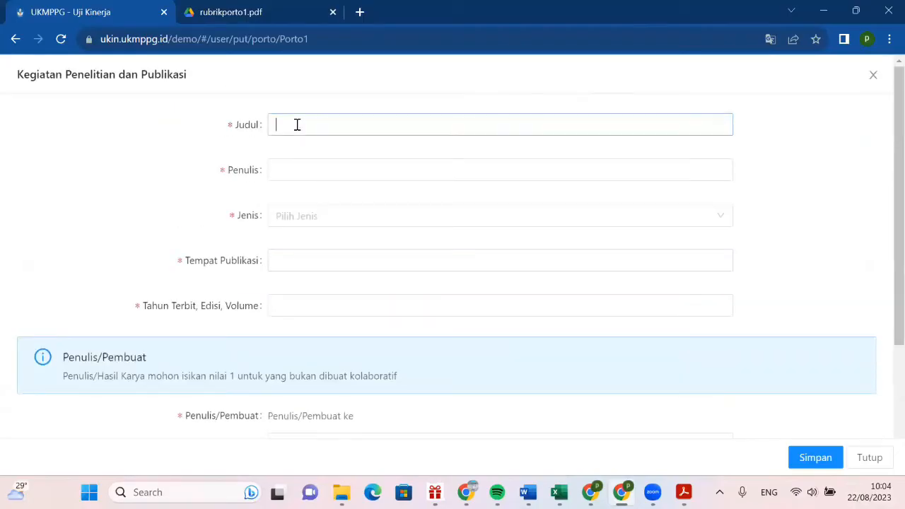
pyautogui.write('Imp')
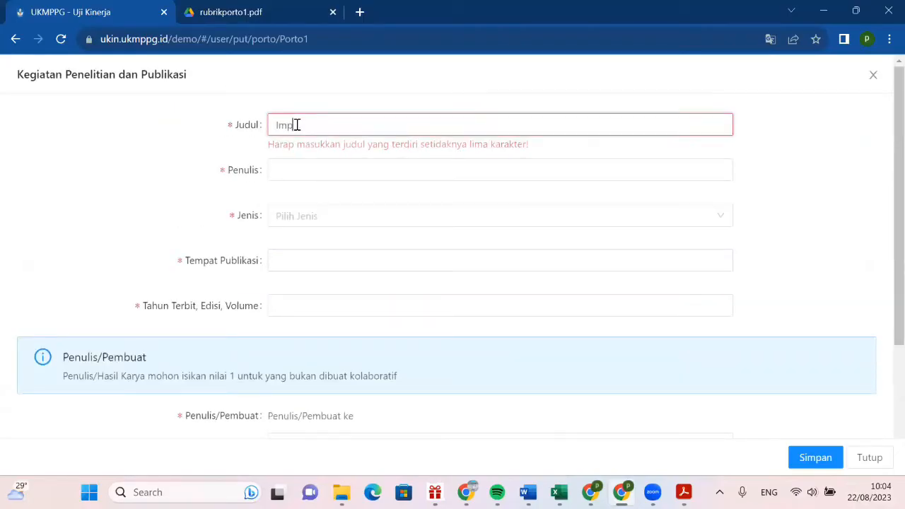
pyautogui.press('BackSpace')
pyautogui.press('BackSpace')
pyautogui.press('BackSpace')
pyautogui.write('Ar')
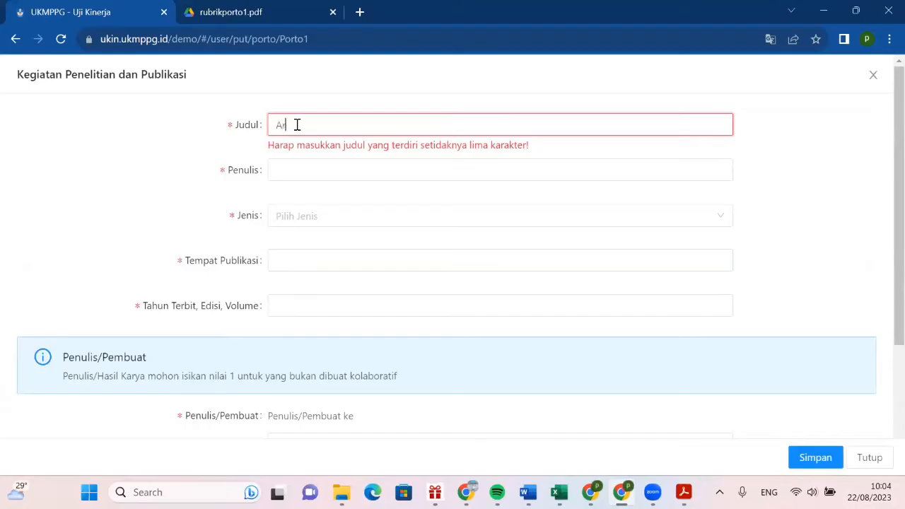
pyautogui.press('BackSpace')
pyautogui.press('BackSpace')
pyautogui.write('Implementasi Ku')
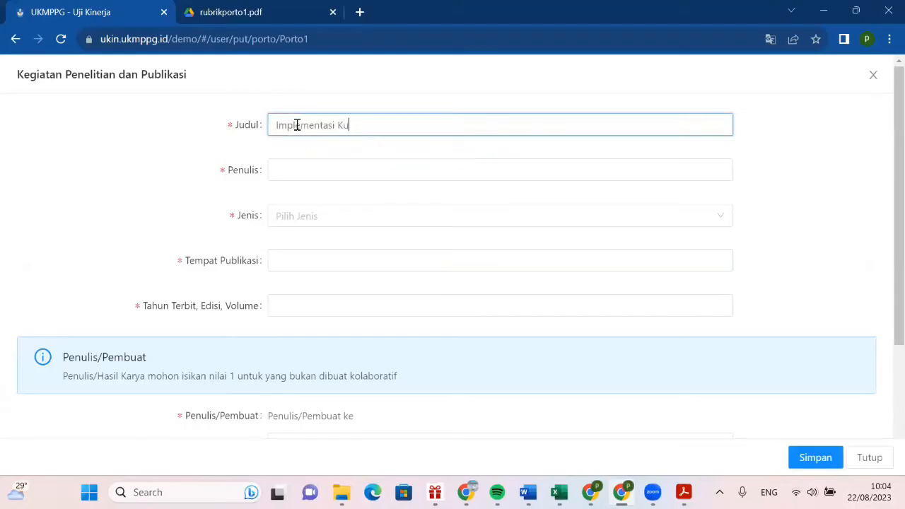
pyautogui.write('rilkulum Merdeka')
# Step: Enter the author's name as Penulis and set Jenis to "Publikasi di jurnal, ada e-ISSN dan DOI"
pyautogui.click(292, 171)
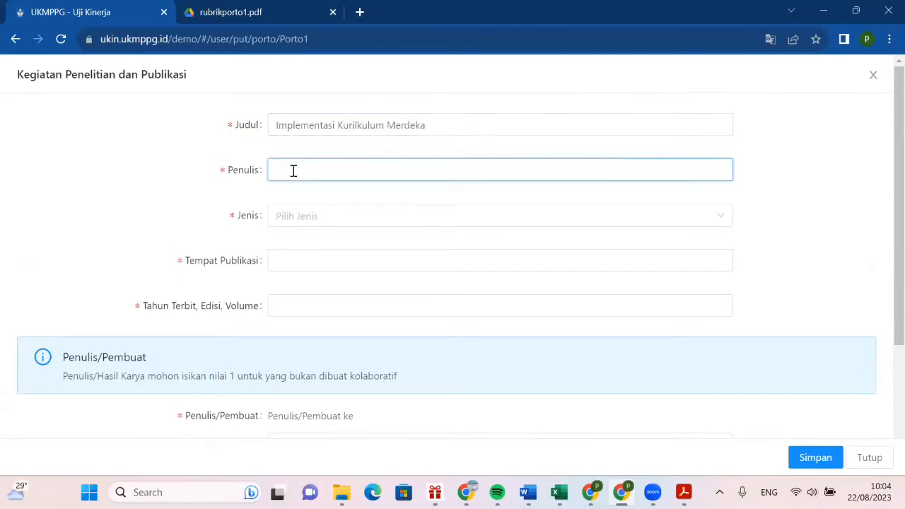
pyautogui.write('Hittadiyah')
pyautogui.click(338, 221)
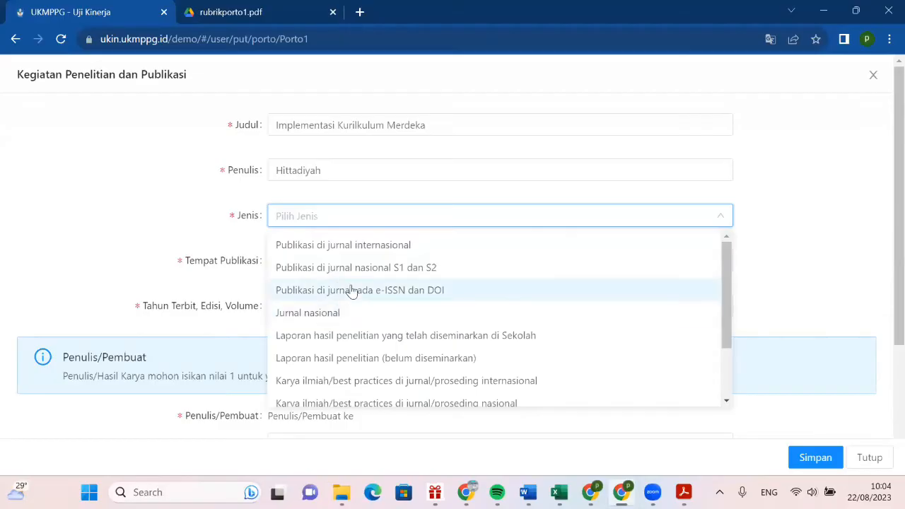
pyautogui.scroll(-2, 350, 354)
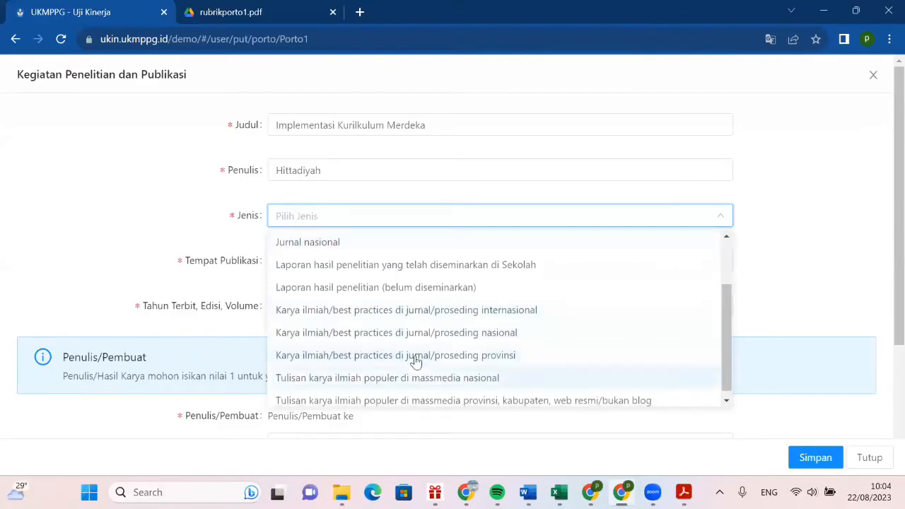
pyautogui.scroll(-1, 385, 382)
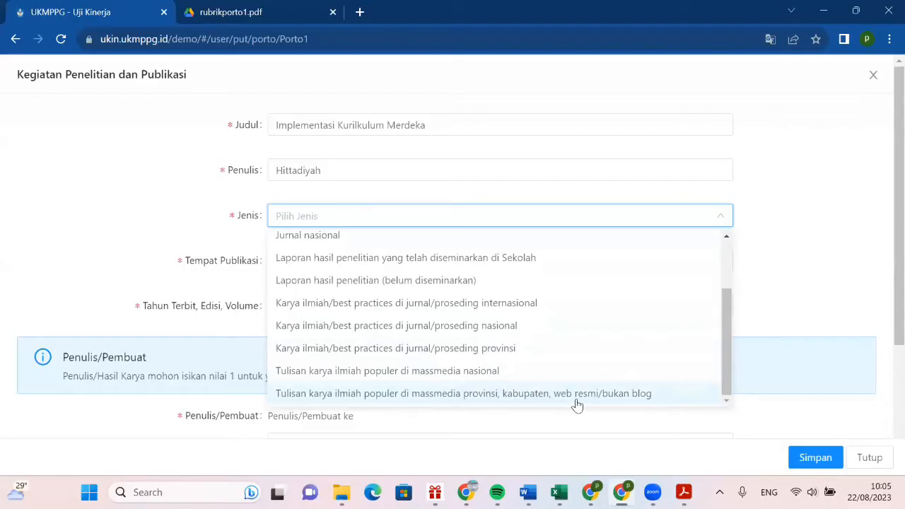
pyautogui.scroll(1, 385, 233)
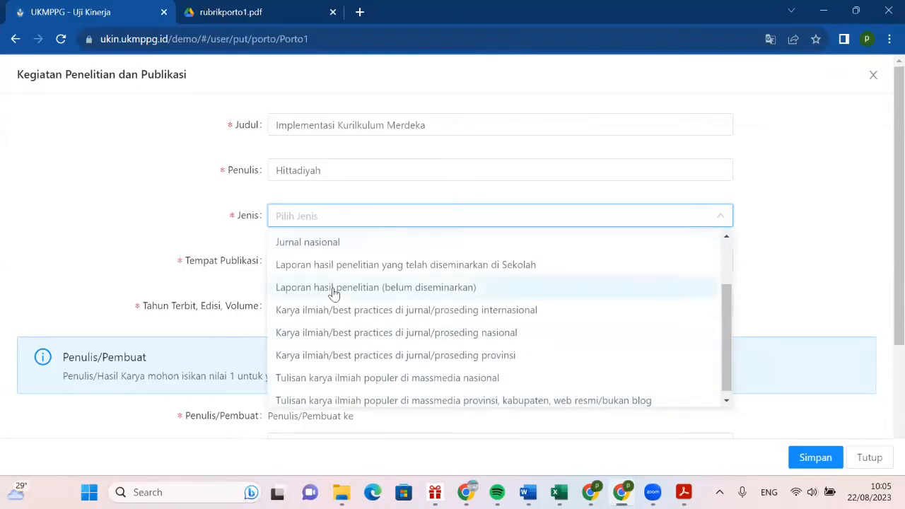
pyautogui.scroll(1, 333, 294)
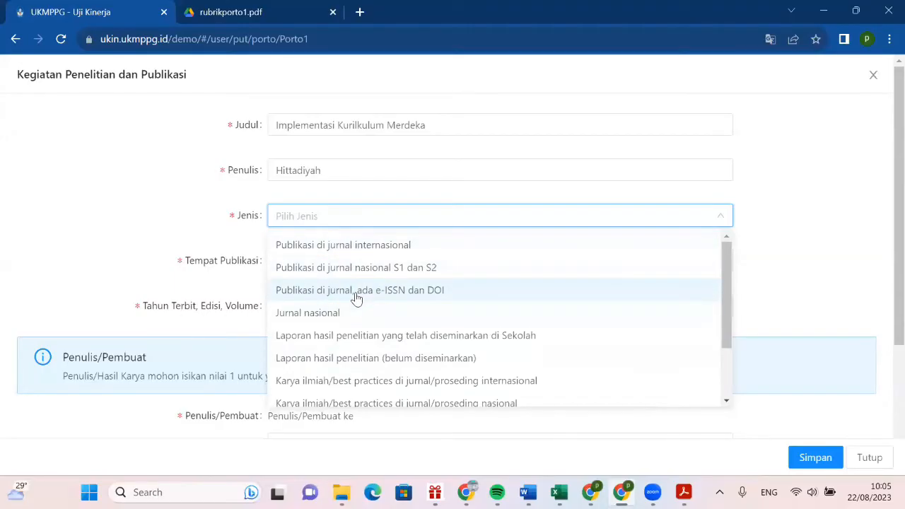
pyautogui.click(357, 298)
# Step: Set Tempat Publikasi to "Jurnal Educasia"
pyautogui.click(315, 267)
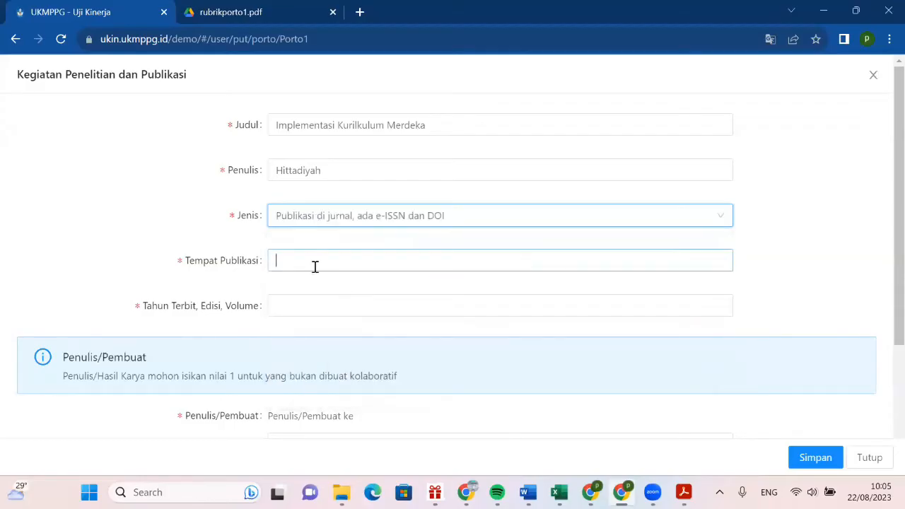
pyautogui.write('S')
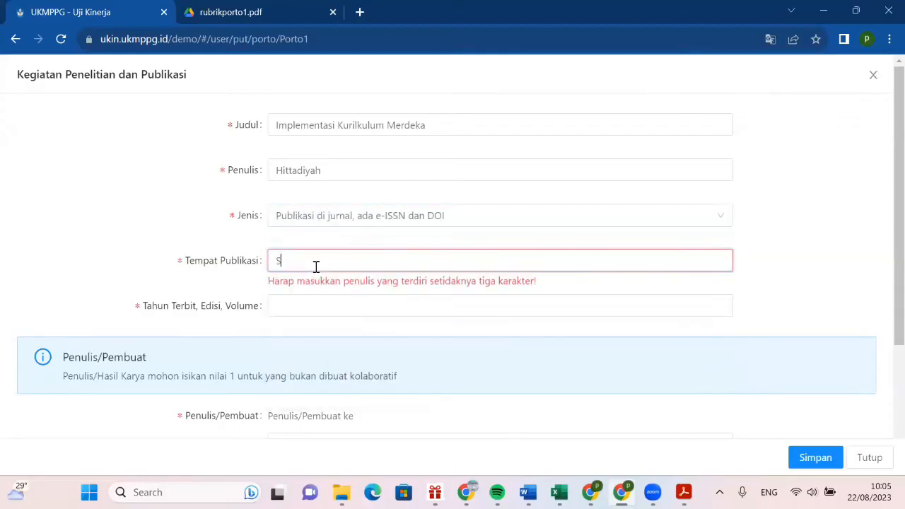
pyautogui.press('BackSpace')
pyautogui.write('Educasia')
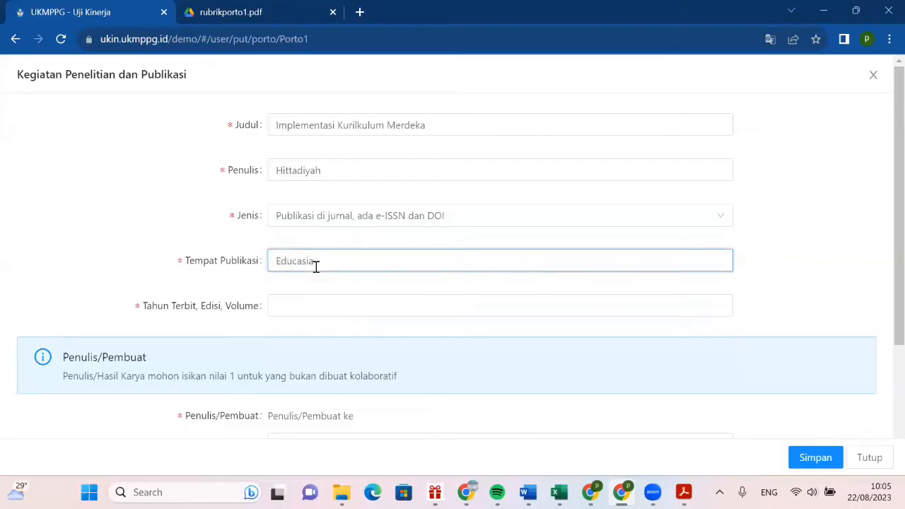
pyautogui.press('BackSpace')
pyautogui.press('BackSpace')
pyautogui.press('BackSpace')
pyautogui.press('BackSpace')
pyautogui.press('BackSpace')
pyautogui.press('BackSpace')
pyautogui.press('BackSpace')
pyautogui.press('BackSpace')
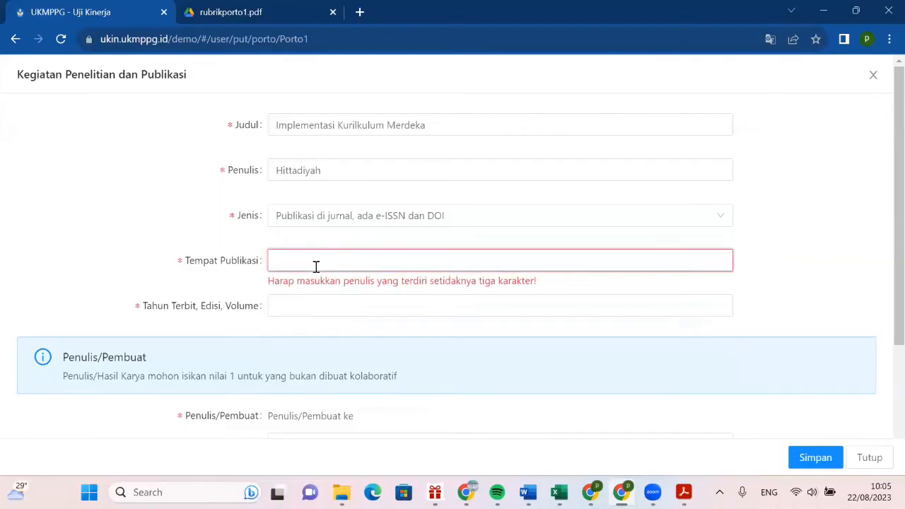
pyautogui.write('Jurnal Ed')
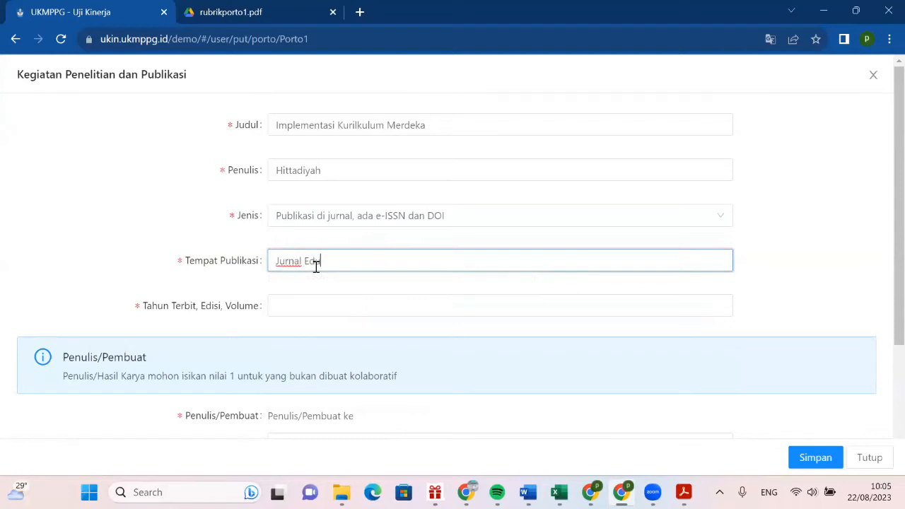
pyautogui.write('ucasia')
# Step: Set Tahun Terbit, Edisi, Volume to "2022, VII, 2"
pyautogui.click(347, 305)
pyautogui.write('2022,')
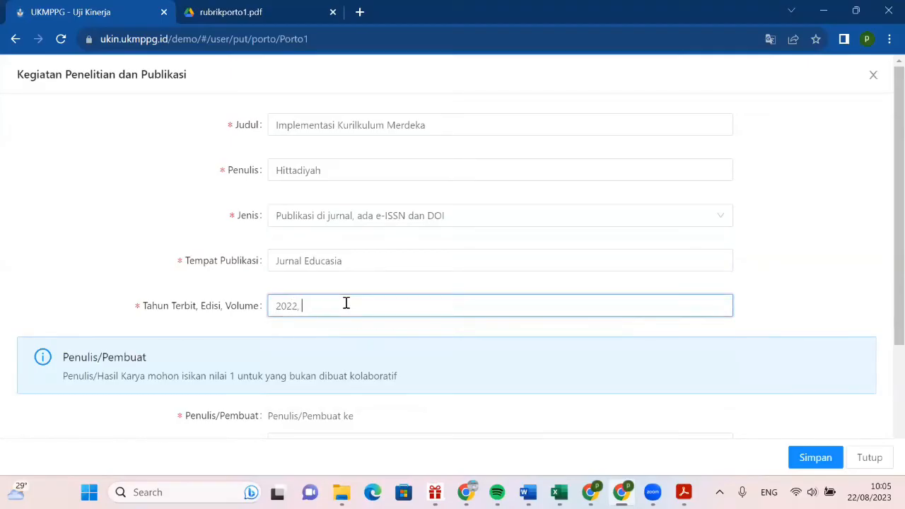
pyautogui.write(' VII')
pyautogui.write('2')
# Step: Set Penulis/Pembuat ke to 1 and dari to 1 for the journal publication entry
pyautogui.scroll(-2, 337, 329)
pyautogui.click(313, 310)
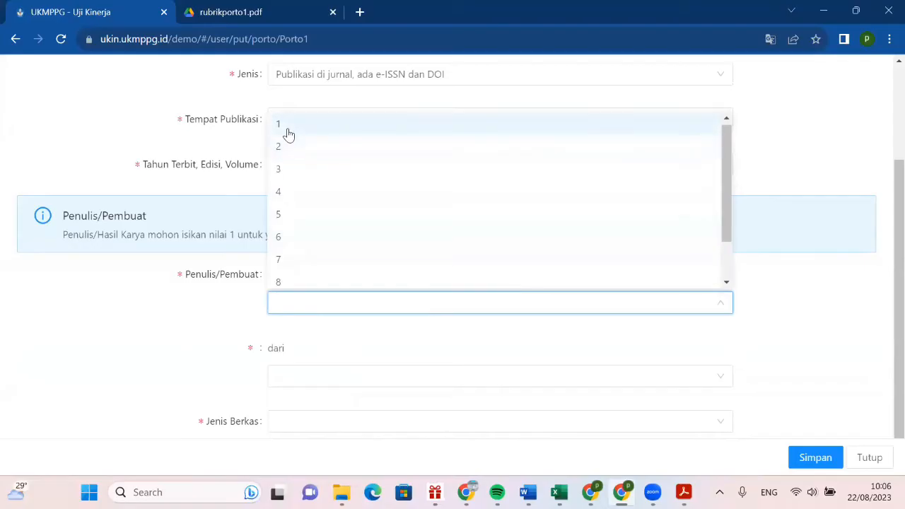
pyautogui.click(291, 129)
pyautogui.click(280, 383)
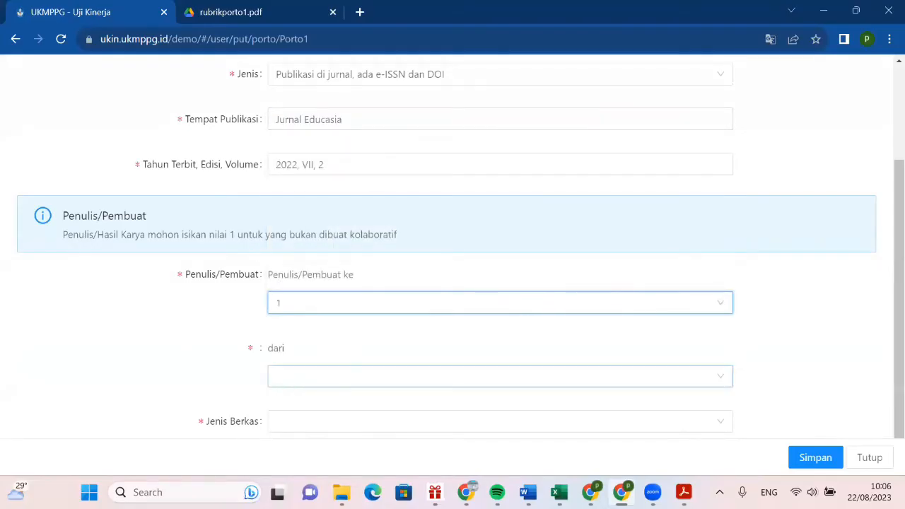
pyautogui.click(309, 208)
# Step: Set Jenis Berkas to "Dokumen File" for the journal publication and go to its Dokumen file upload field
pyautogui.scroll(-1, 344, 340)
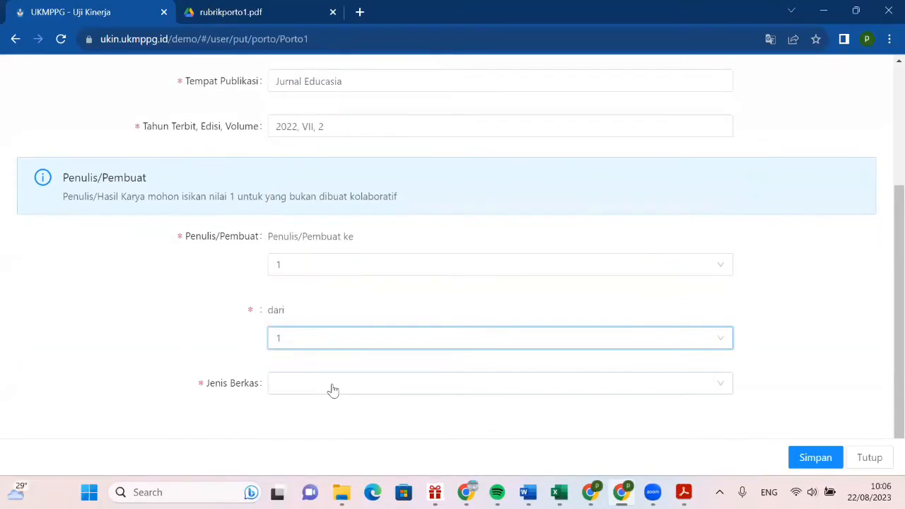
pyautogui.click(331, 389)
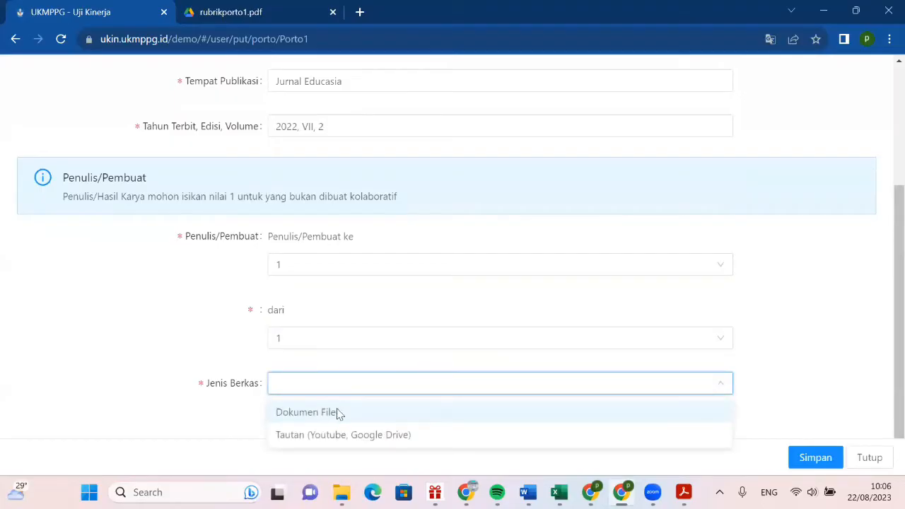
pyautogui.click(337, 412)
pyautogui.scroll(-1, 361, 406)
pyautogui.scroll(-2, 362, 402)
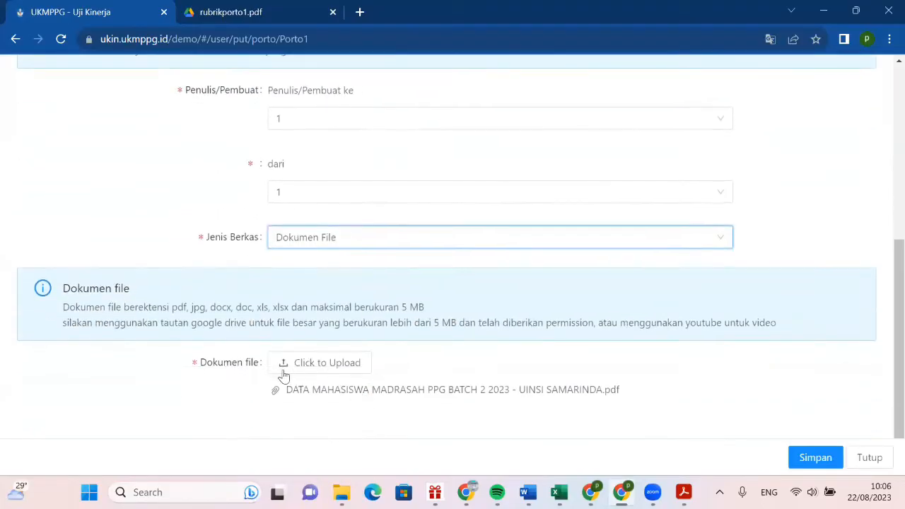
# Step: Upload "DATA MAHASISWA MADRASAH PPG BATCH 2 2023 - UINSI SAMARINDA.pdf" as the journal publication's evidence document and save the entry
pyautogui.click(321, 366)
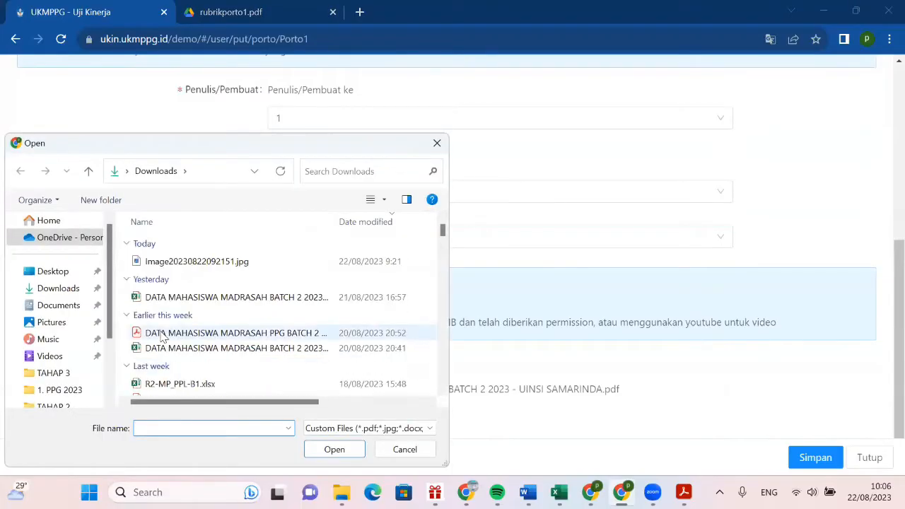
pyautogui.click(173, 332)
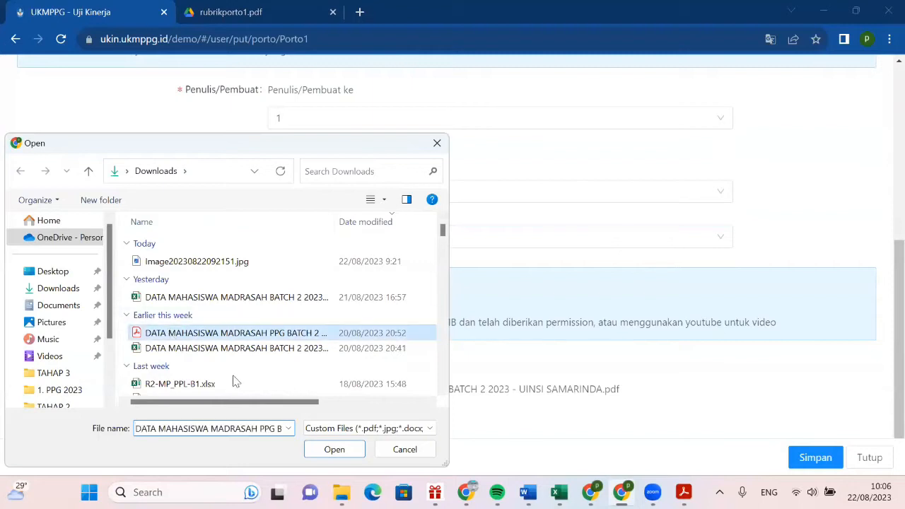
pyautogui.click(334, 450)
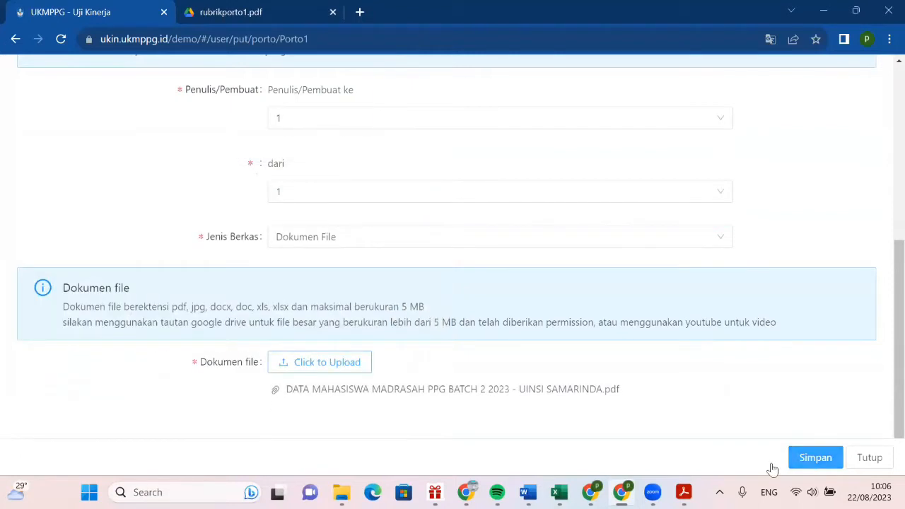
pyautogui.click(799, 458)
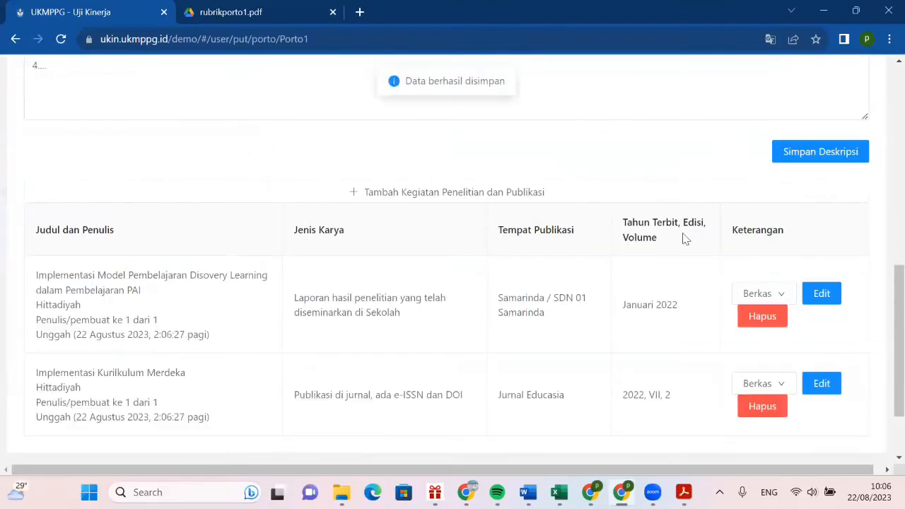
# Step: Open the uploaded evidence file of the first research entry in a separate browser tab, look through it and close it
pyautogui.click(777, 296)
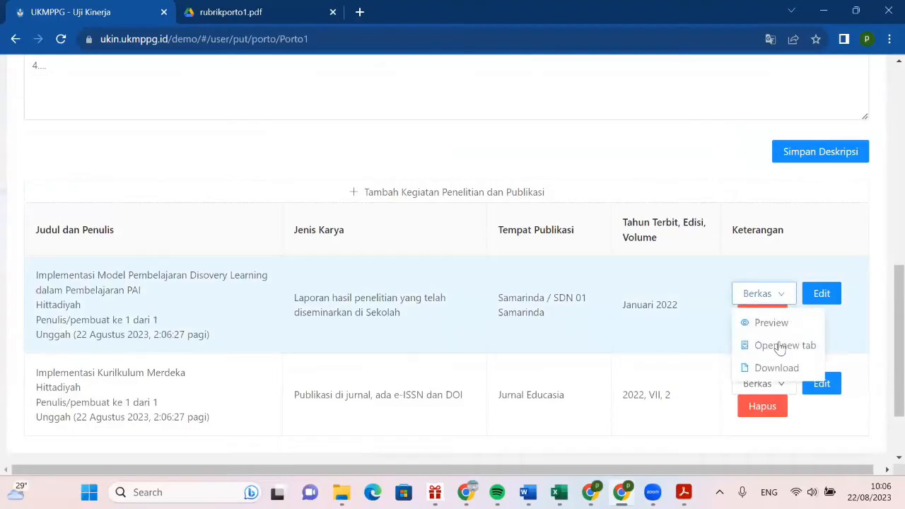
pyautogui.rightClick(774, 369)
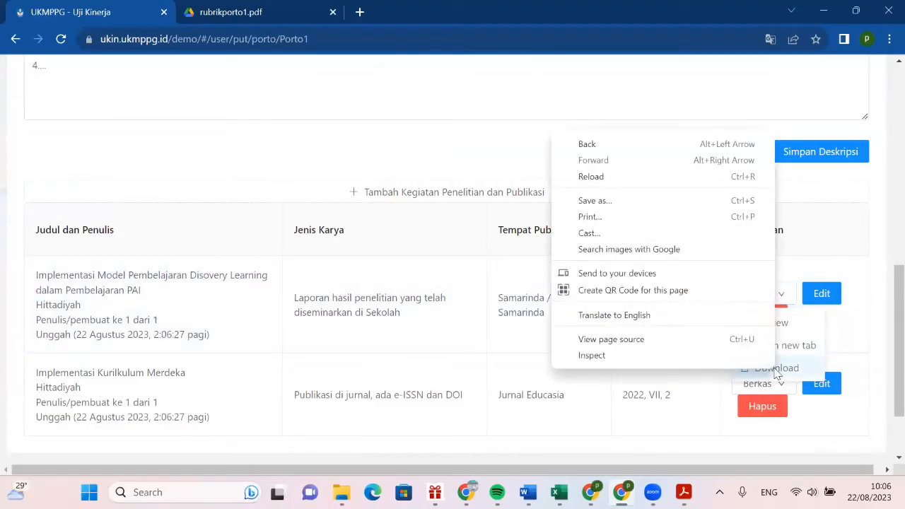
pyautogui.click(776, 369)
pyautogui.click(776, 369)
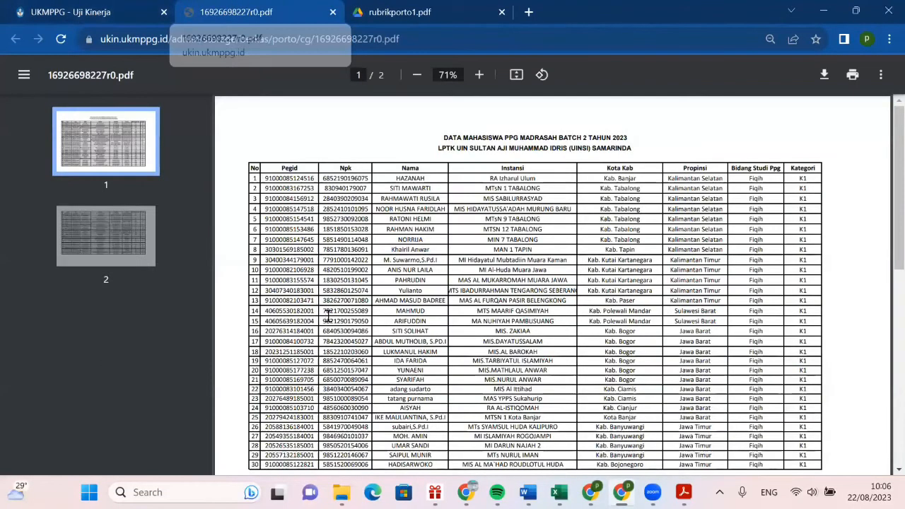
pyautogui.scroll(-5, 327, 314)
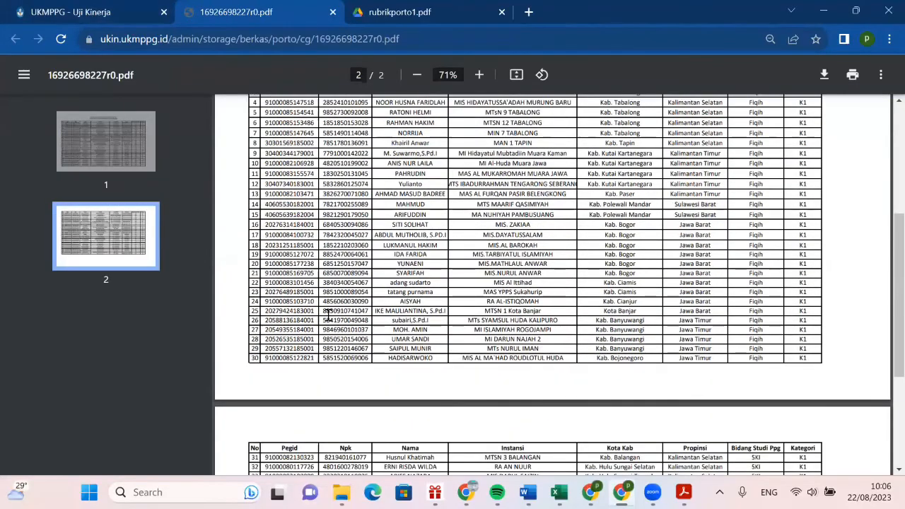
pyautogui.scroll(-5, 329, 316)
pyautogui.scroll(7, 327, 314)
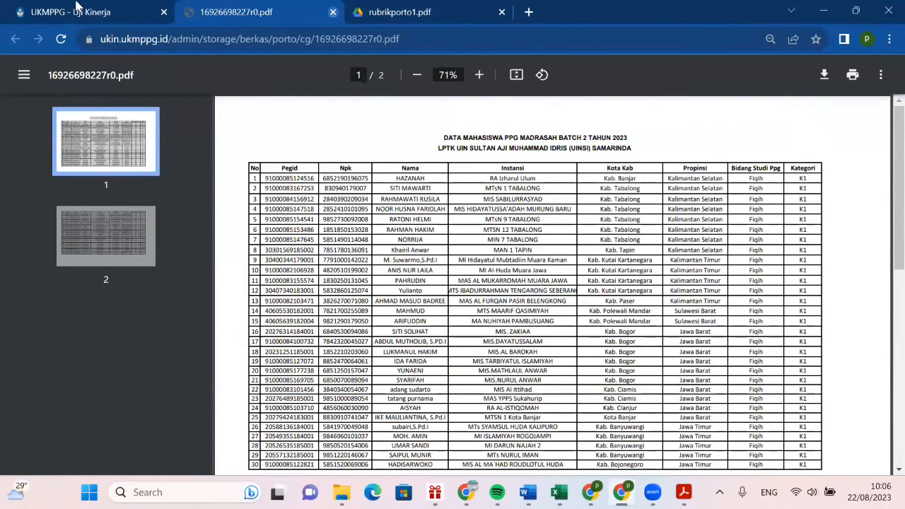
pyautogui.hotkey('ctrl', 'w')
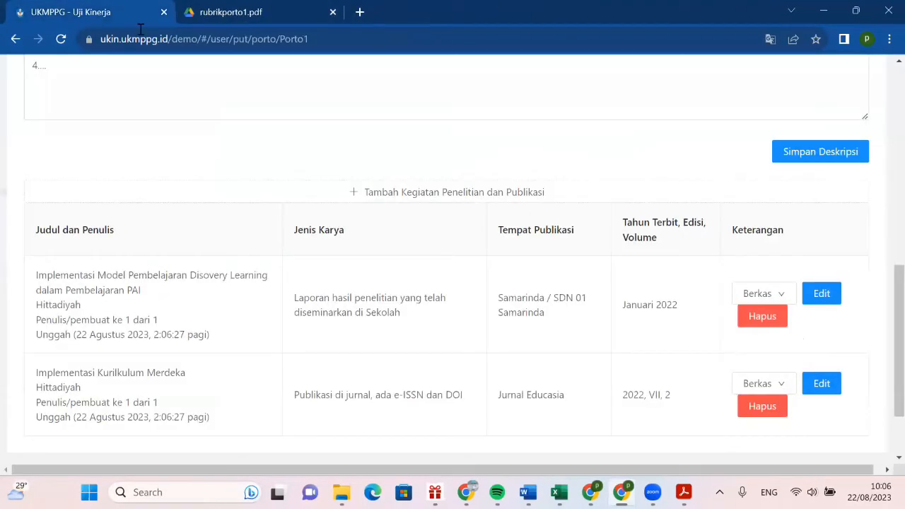
# Step: Preview the first research entry's evidence file within the portfolio page and close the preview
pyautogui.click(781, 292)
pyautogui.click(772, 326)
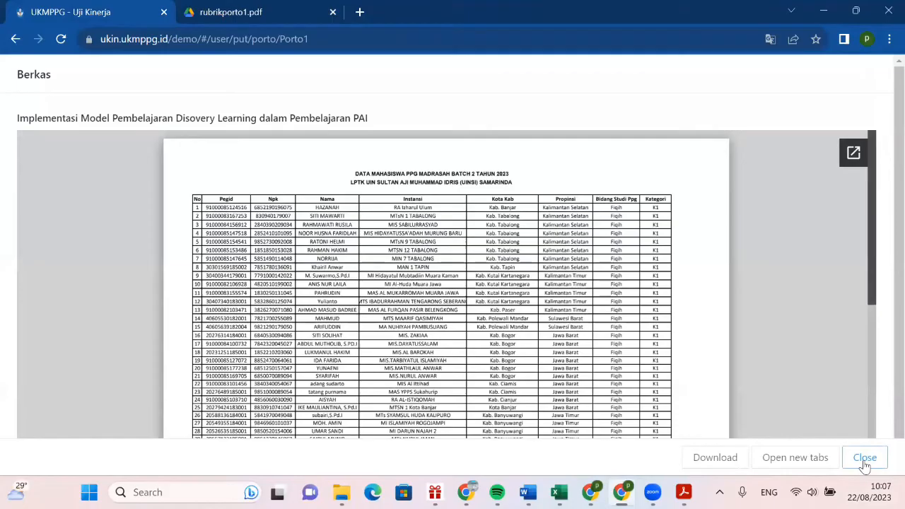
pyautogui.click(864, 460)
# Step: Review the completed Kegiatan Penelitian dan Publikasi page and return to the portfolio component list
pyautogui.scroll(5, 644, 299)
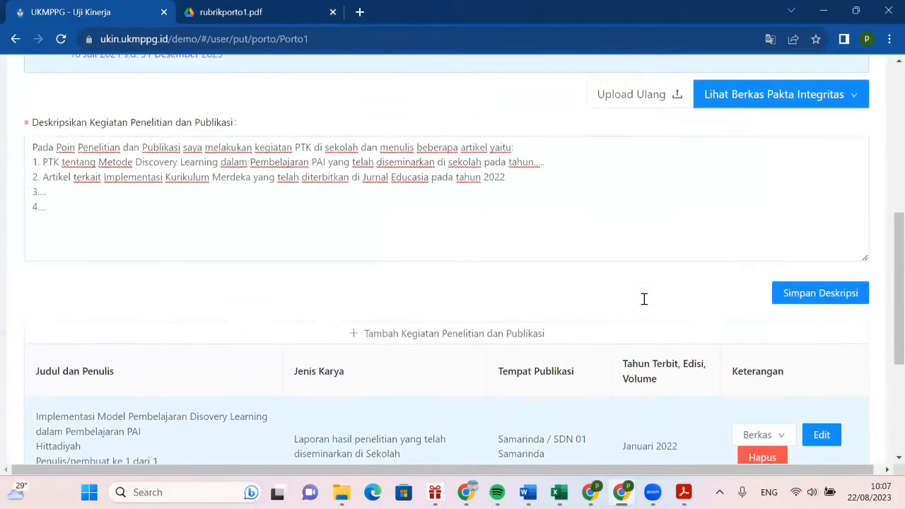
pyautogui.scroll(4, 644, 299)
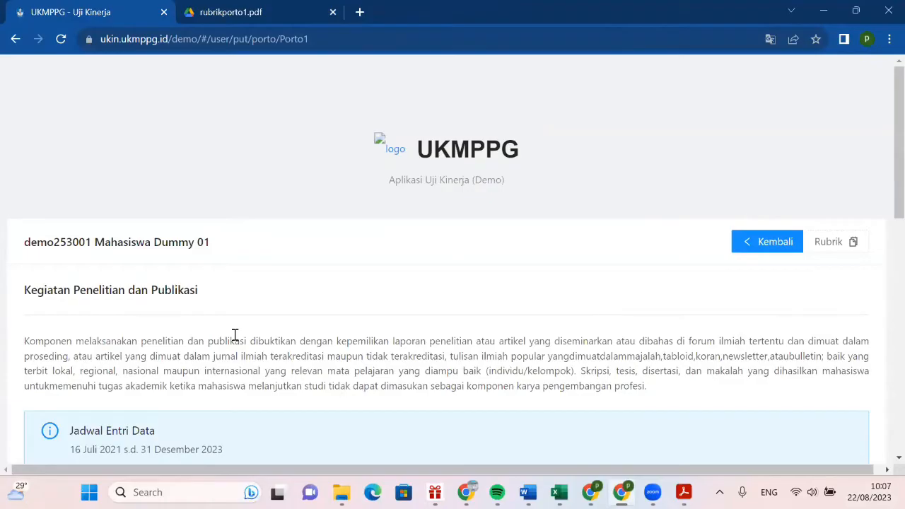
pyautogui.scroll(-6, 234, 335)
pyautogui.scroll(-1, 236, 337)
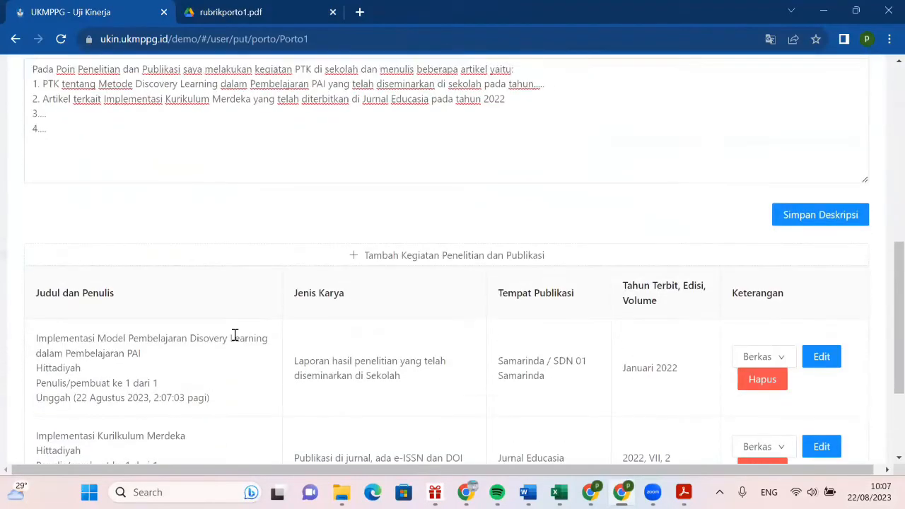
pyautogui.scroll(8, 329, 323)
pyautogui.click(768, 248)
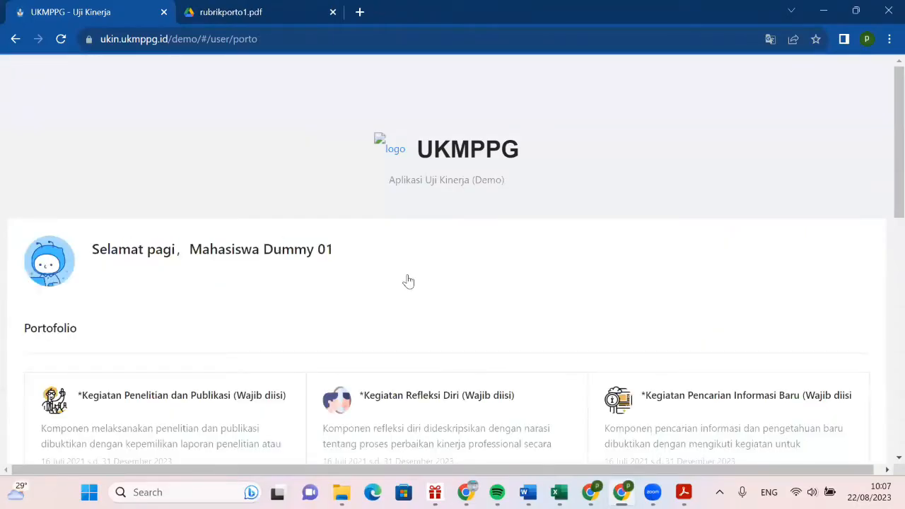
# Step: Open the Kegiatan Refleksi Diri component and consult its rubric
pyautogui.scroll(-2, 408, 281)
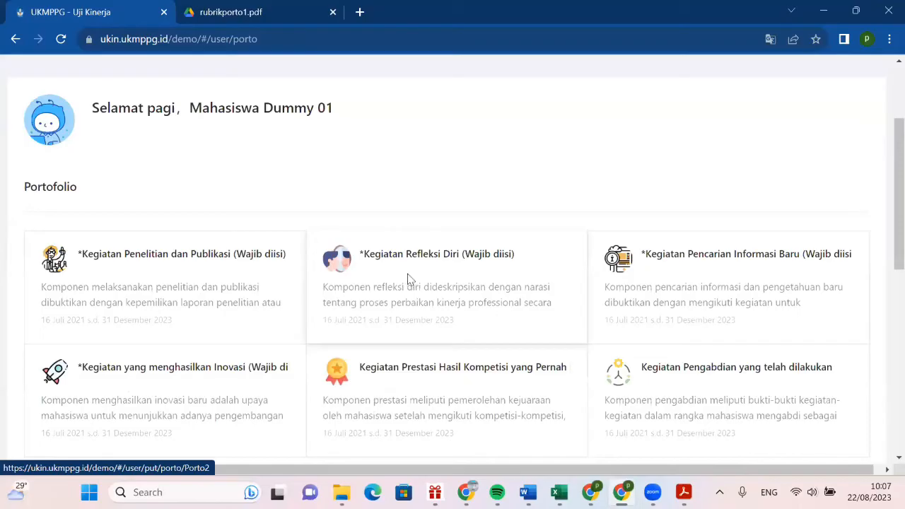
pyautogui.click(407, 281)
pyautogui.scroll(2, 586, 275)
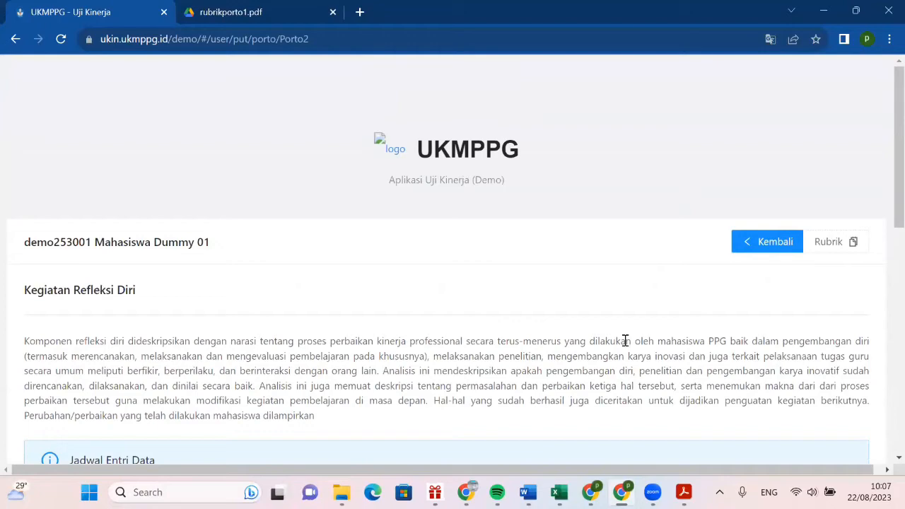
pyautogui.scroll(-1, 834, 183)
pyautogui.click(829, 171)
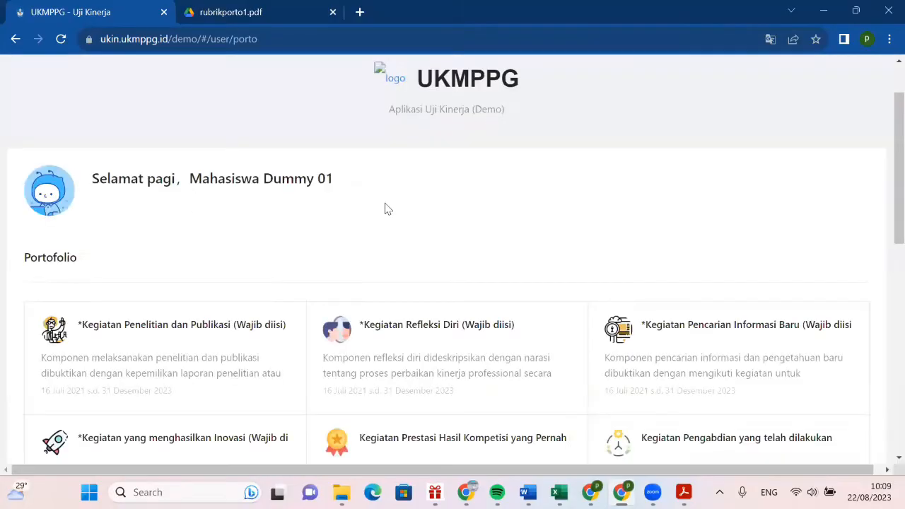
# Step: Open Kegiatan Refleksi Diri from the portfolio list and begin its description with "Pada Kegiatan Refleksi Diri saya melakukan beberapa hal, yaitu:"
pyautogui.scroll(-1, 385, 209)
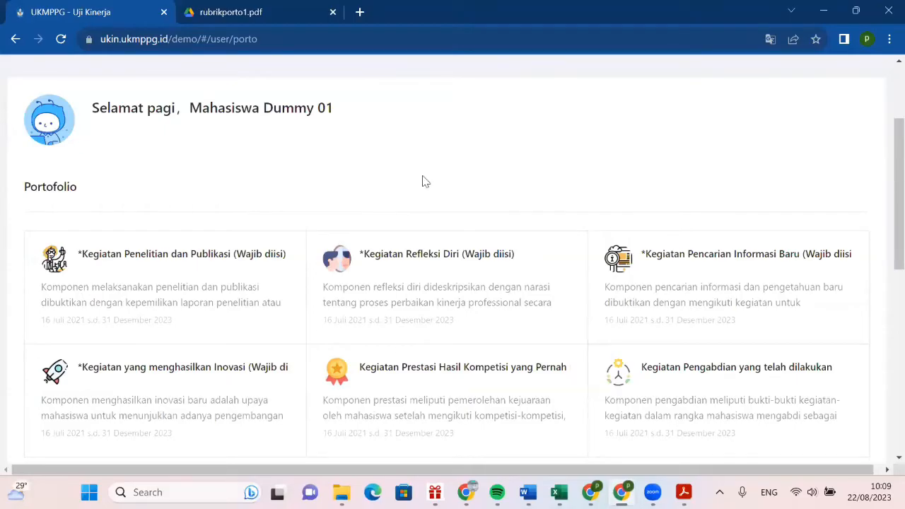
pyautogui.click(348, 330)
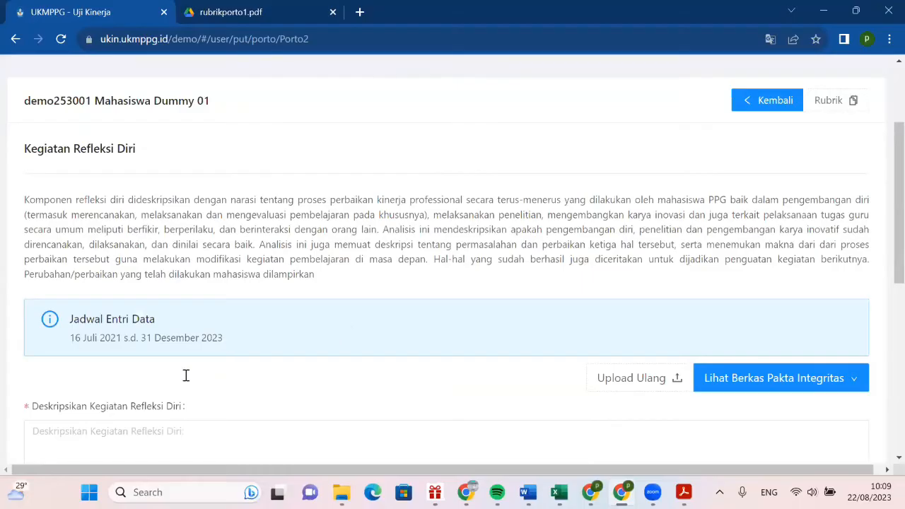
pyautogui.scroll(-1, 165, 367)
pyautogui.click(165, 367)
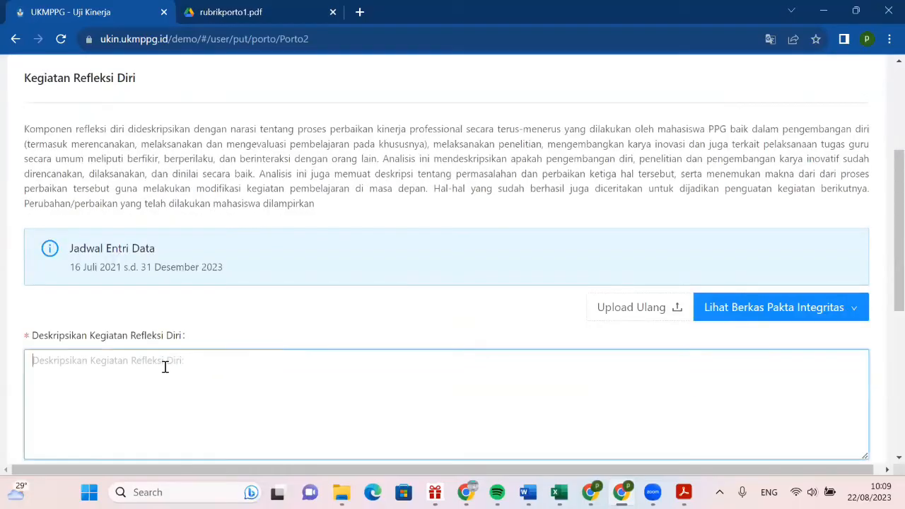
pyautogui.write('Pada K')
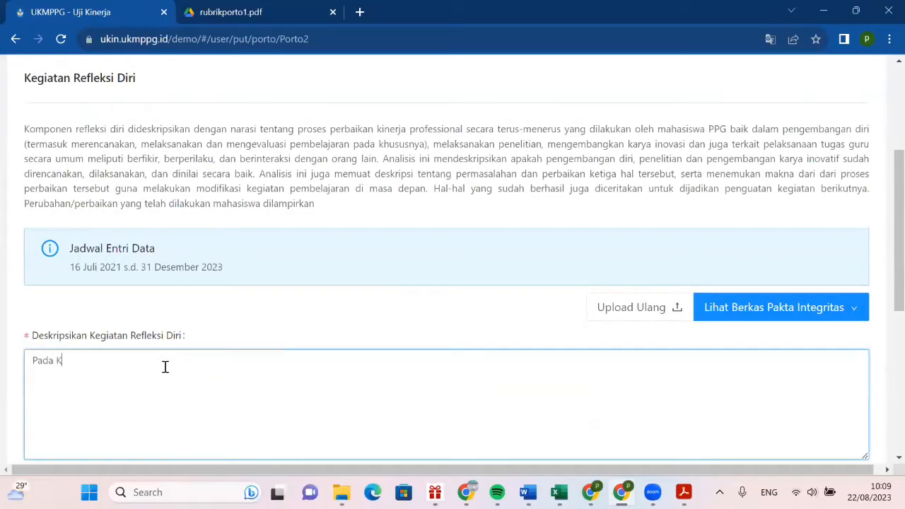
pyautogui.write('egiatan Refl')
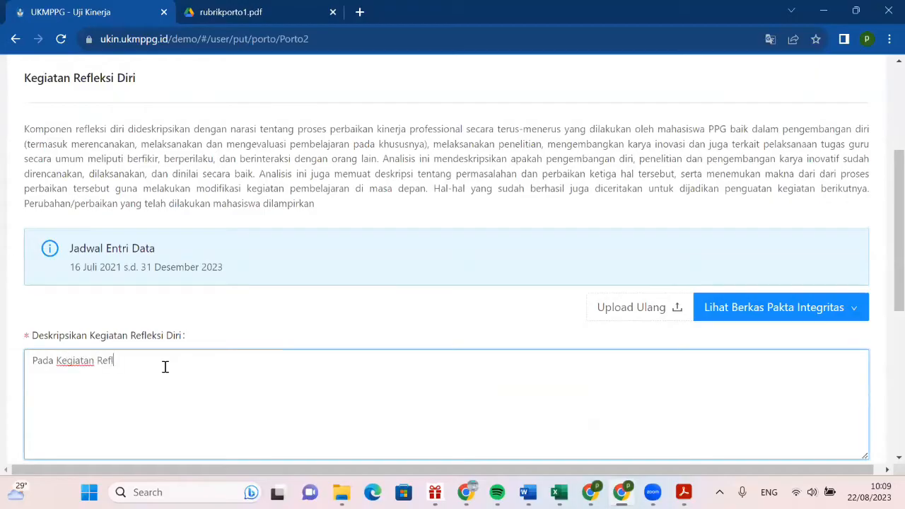
pyautogui.write('eks')
pyautogui.write('i')
pyautogui.write(' Diei')
pyautogui.press('BackSpace')
pyautogui.press('BackSpace')
pyautogui.press('BackSpace')
pyautogui.press('BackSpace')
pyautogui.write('iri saya melakukan ')
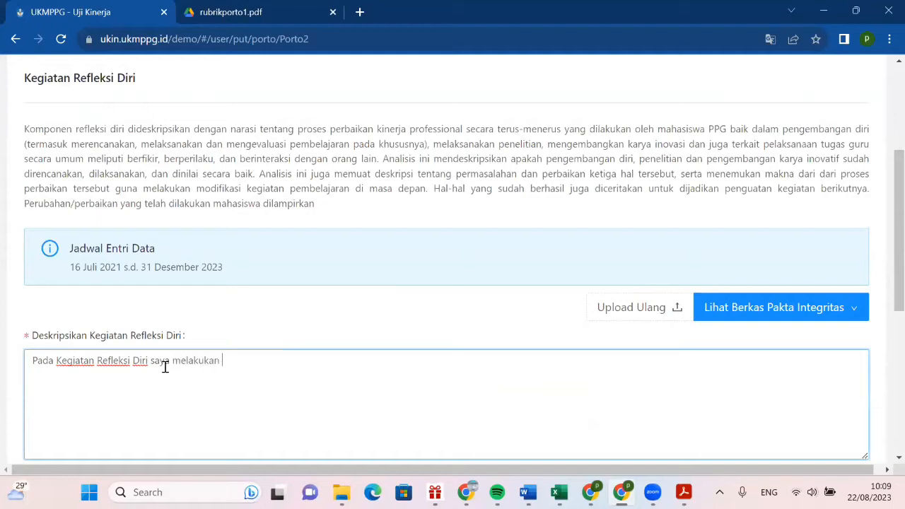
pyautogui.write('beberapa hal, ')
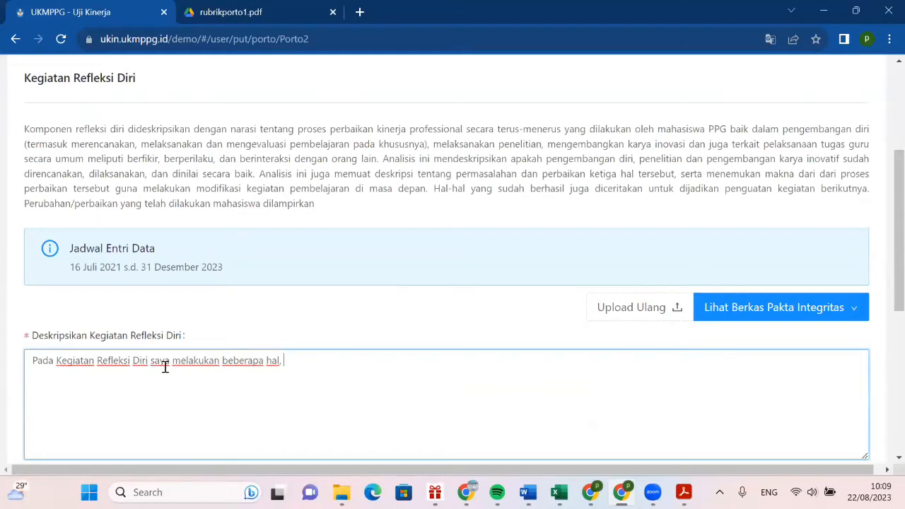
pyautogui.write('yaitu:')
pyautogui.press('Return')
# Step: Add the point "1. Refleksi Perencanaan Pembelajaran: ditemukan permasalahan terkait tentang kurangnya motivasi siswa dalam belajar" on a new line of the description
pyautogui.write('1. Refleksi Perencana')
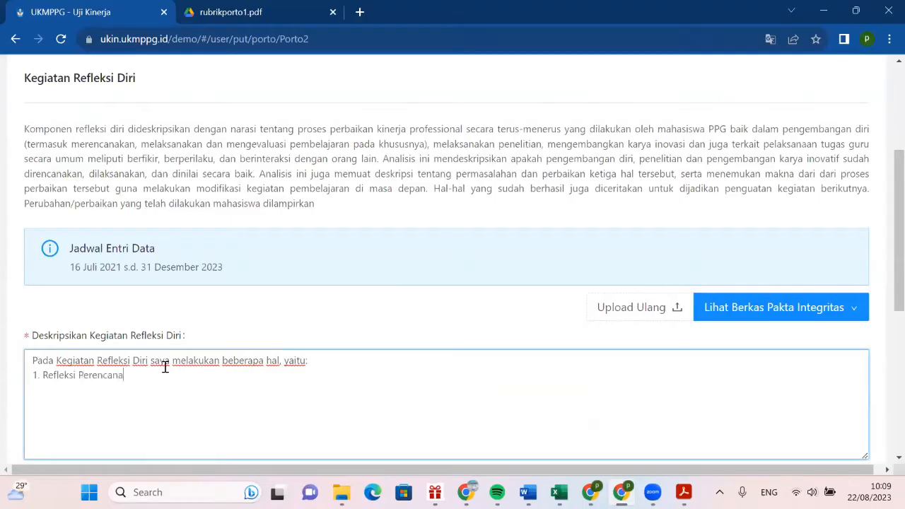
pyautogui.write('an Pembelajaran:')
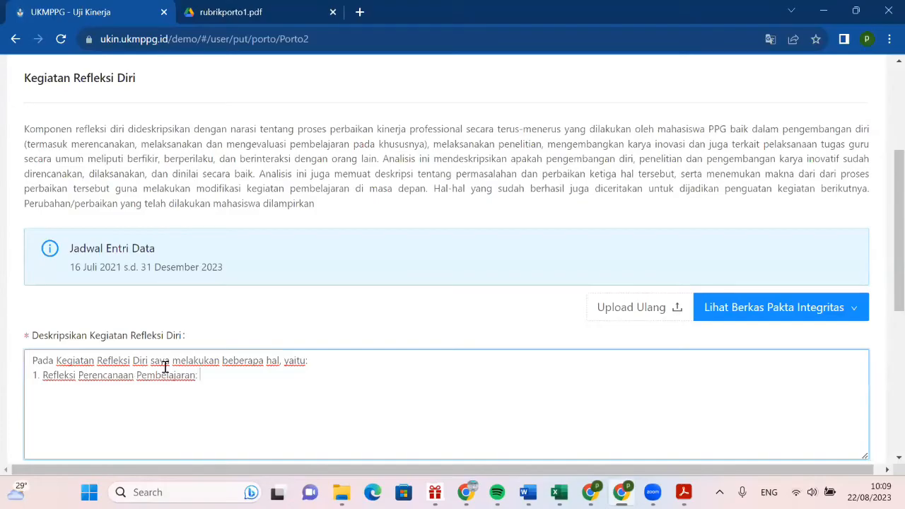
pyautogui.write(' ditemukan permasalahan terk')
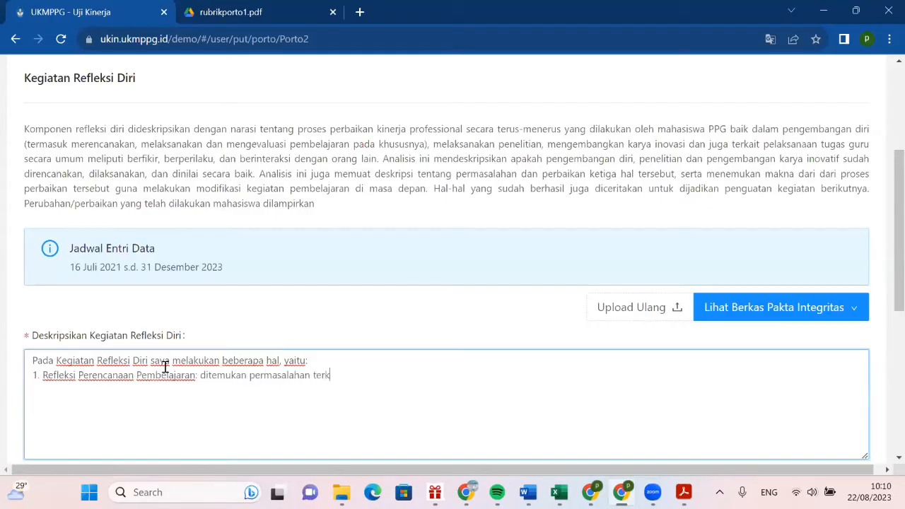
pyautogui.write('ait tentang kurang')
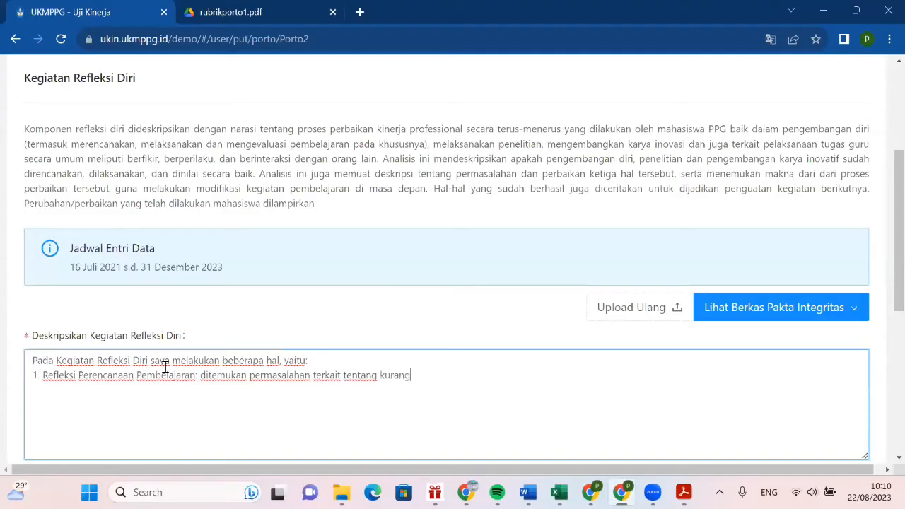
pyautogui.write('nya motivasi sis')
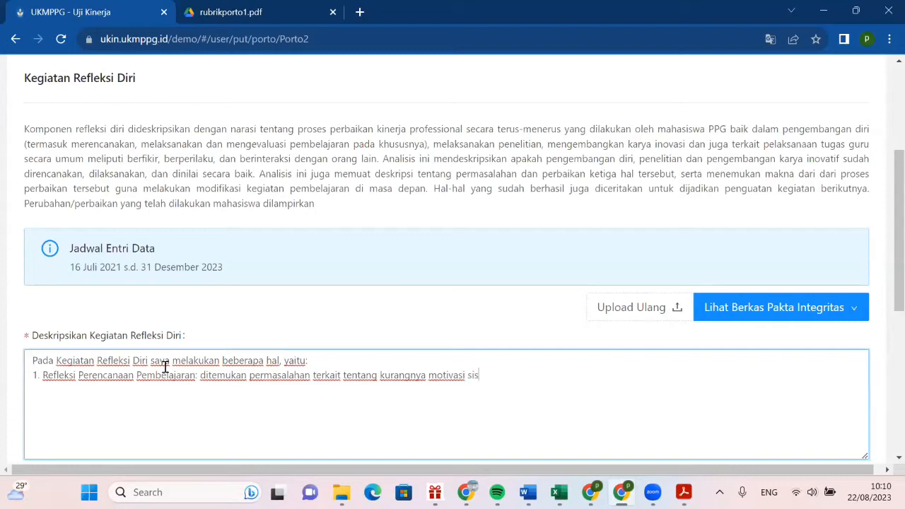
pyautogui.write('wa dalam belajar ha')
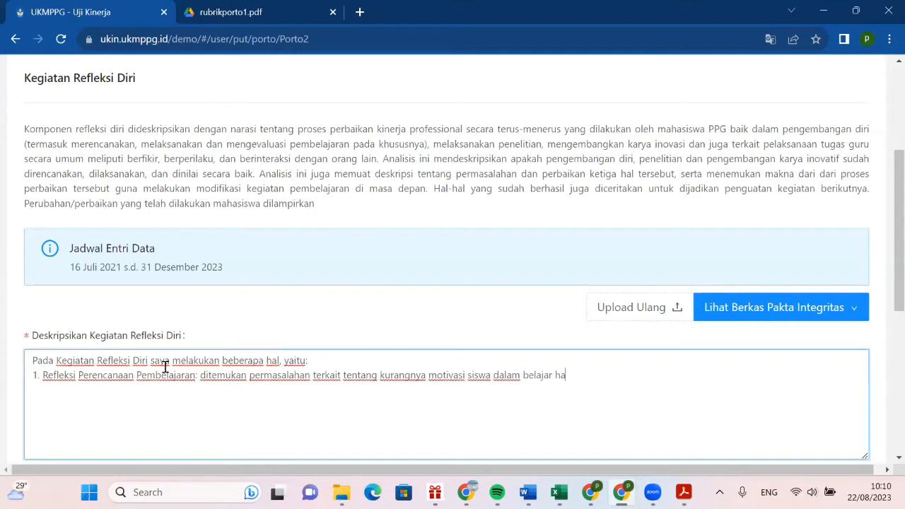
# Step: Continue point 1 of the description with "hal ini dikarenakan model pembelajaran yang digunaan oleh guru terlalu monoton, maka dari"
pyautogui.write('l ini dikarenakan ')
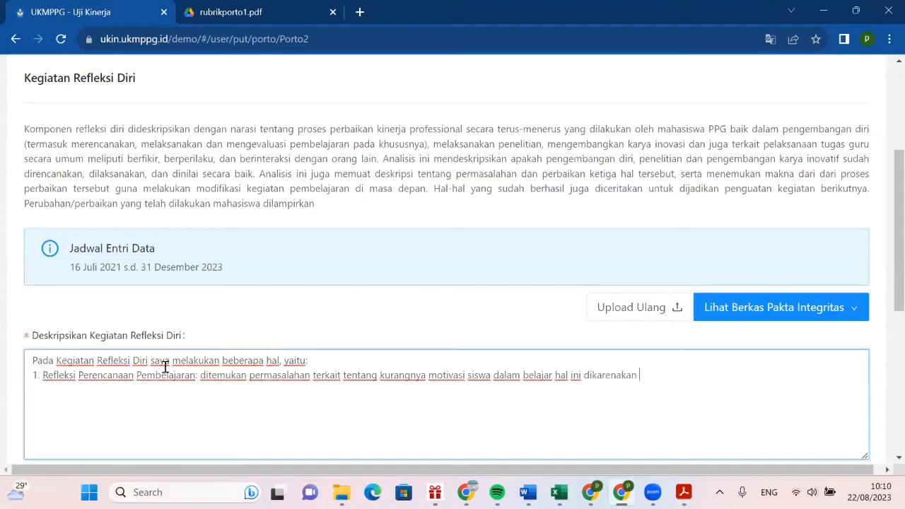
pyautogui.write('model pembe')
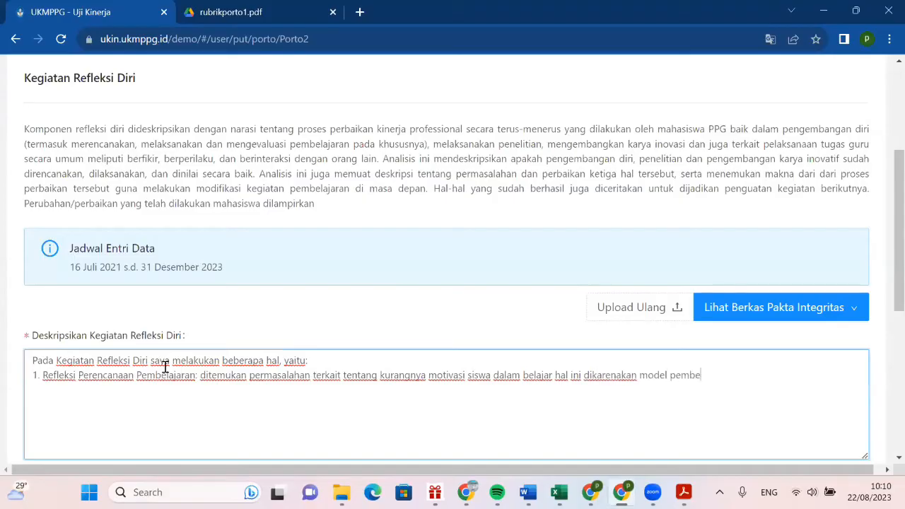
pyautogui.write('lajaran yang digunaan oleh ')
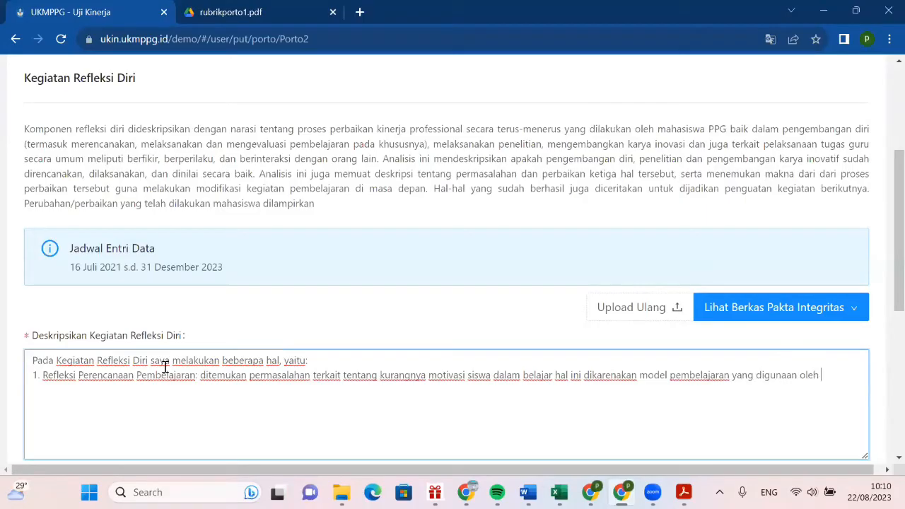
pyautogui.write('guru terlalu mon')
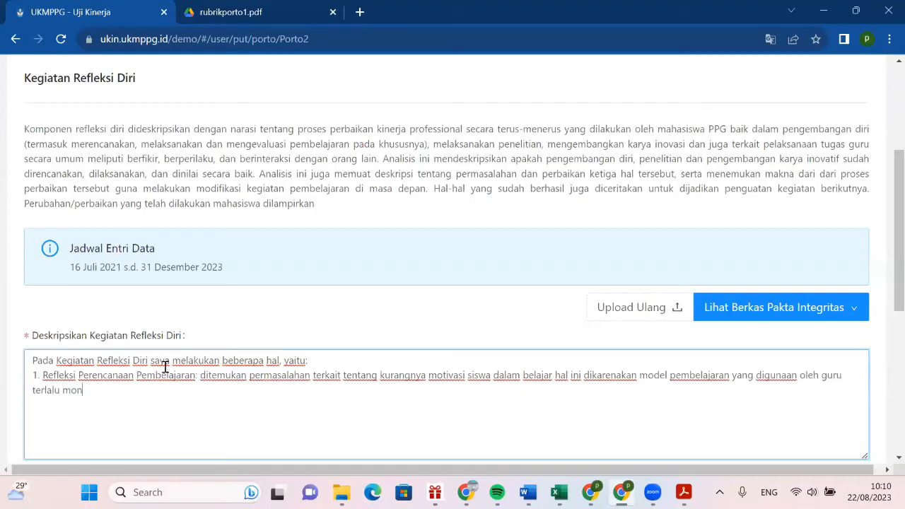
pyautogui.write('oton, maka dari')
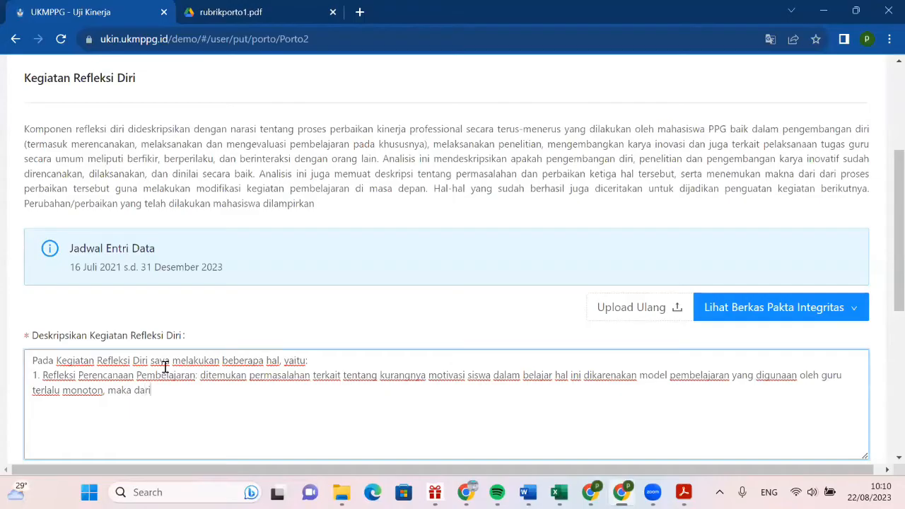
# Step: Complete point 1 with "itu guru merubah model pembelajaran dari Ceramah ke Model Project Based Learning"
pyautogui.write(' itu do')
pyautogui.press('BackSpace')
pyautogui.press('BackSpace')
pyautogui.write('guru')
pyautogui.write(' me')
pyautogui.write('ngub')
pyautogui.press('BackSpace')
pyautogui.press('BackSpace')
pyautogui.press('BackSpace')
pyautogui.press('BackSpace')
pyautogui.write('rubah model')
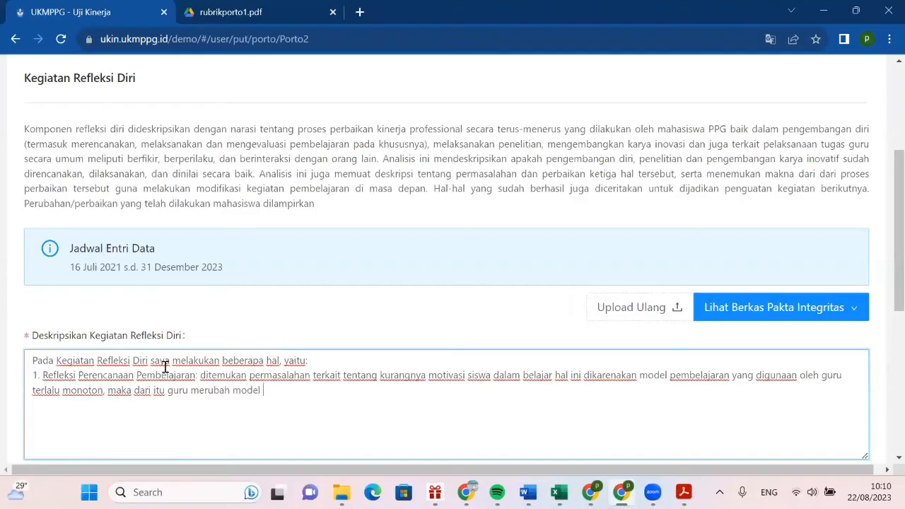
pyautogui.write(' pembelajaran dari ')
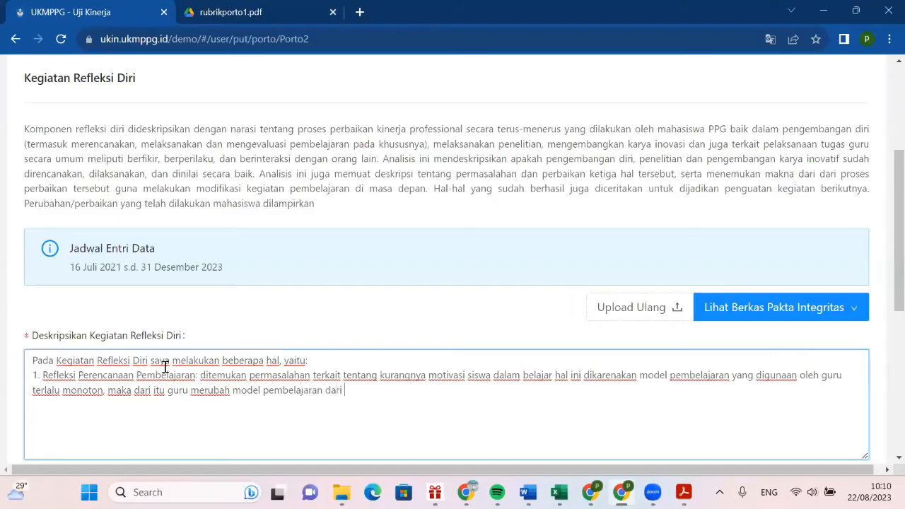
pyautogui.write('Cer')
pyautogui.press('BackSpace')
pyautogui.press('BackSpace')
pyautogui.press('BackSpace')
pyautogui.write('Ceramah ')
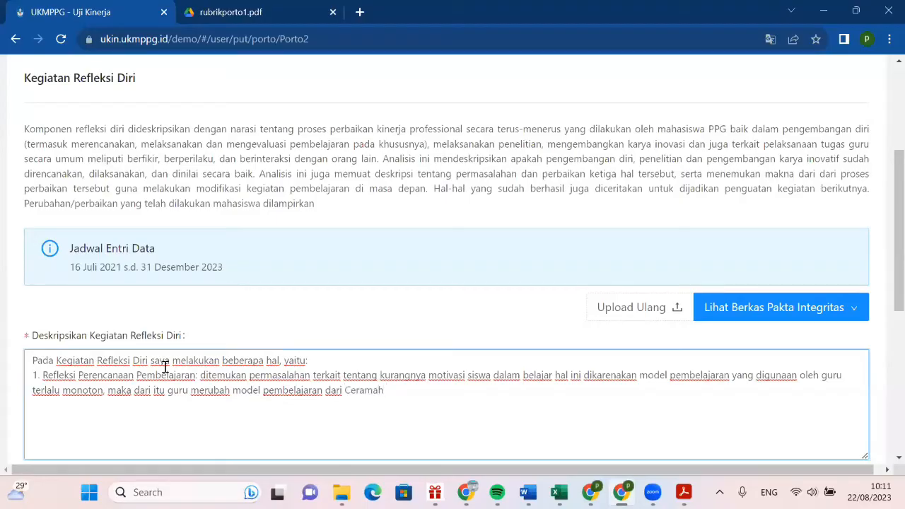
pyautogui.write('ke Model Project ')
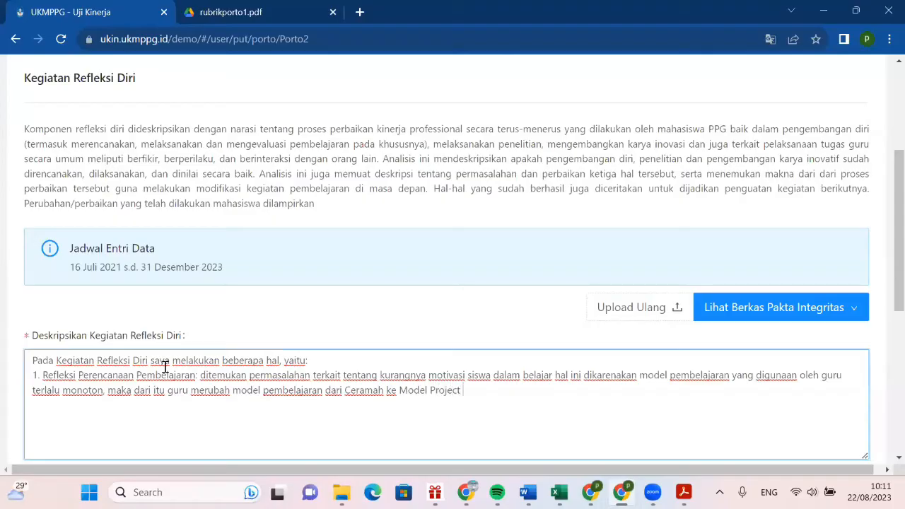
pyautogui.write('Based Learning')
# Step: Add the heading "2. Refleksi Pelaksanaan Pembelajaran:" on a new line below point 1 of the description
pyautogui.write('Refle')
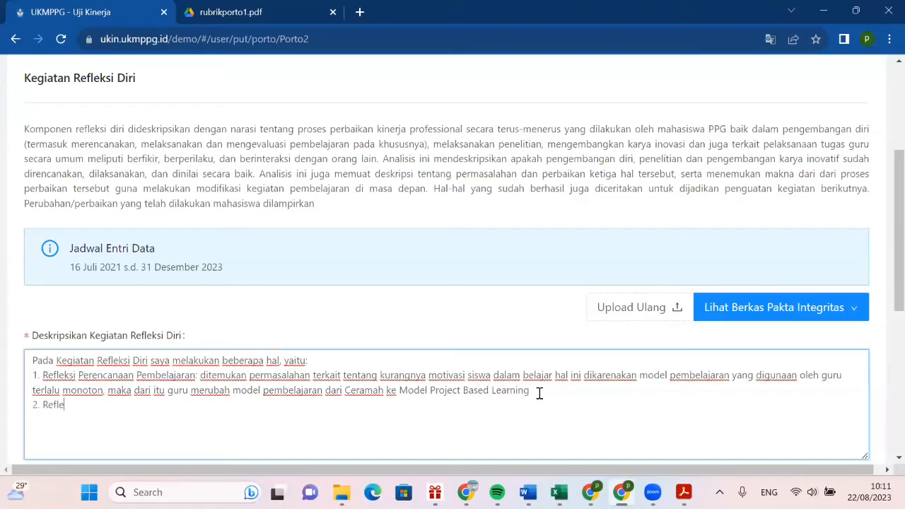
pyautogui.write('ksi Peren')
pyautogui.press('BackSpace')
pyautogui.press('BackSpace')
pyautogui.press('BackSpace')
pyautogui.write('laksanaan ')
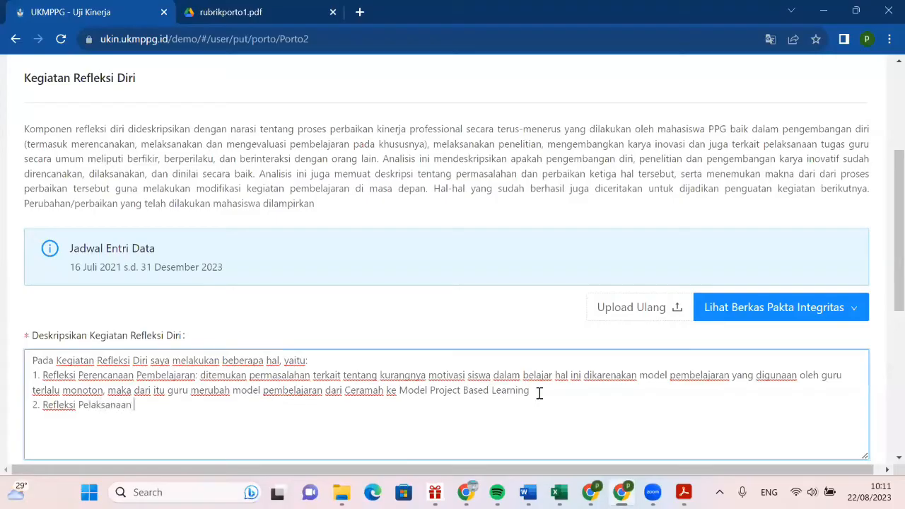
pyautogui.write('Pembelajaran:')
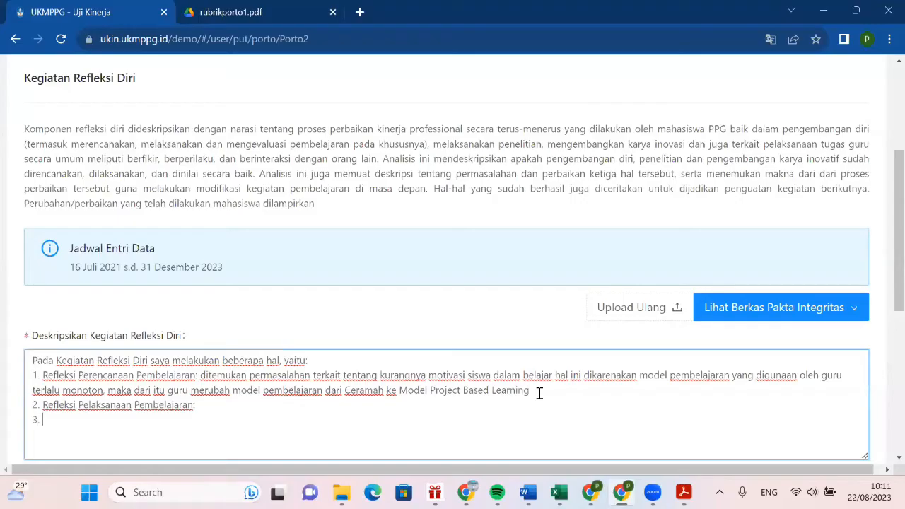
# Step: Add the headings "3. Refleksi Evaluasi Pembelajaran:" and "4. Refleksi Karya Inovasi:" on separate lines below point 2
pyautogui.write('Refleksi Evaluasi Pem')
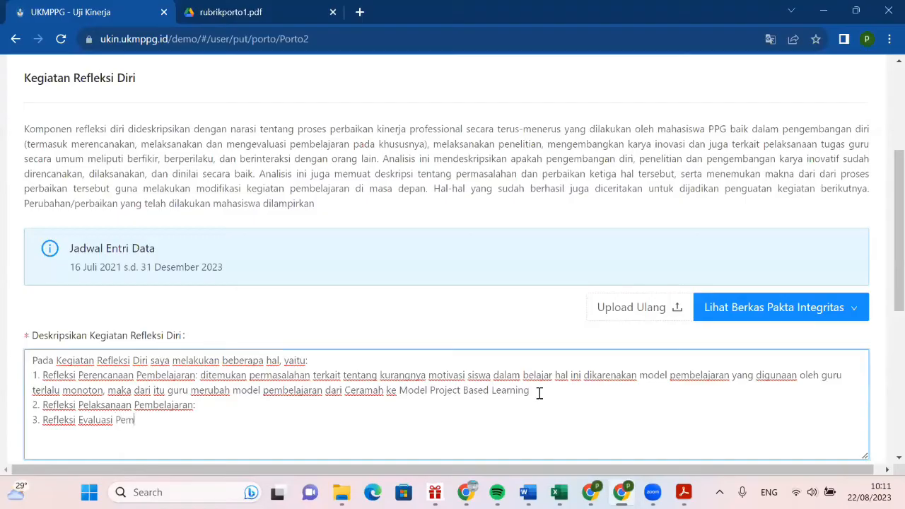
pyautogui.write('belajaran:')
pyautogui.press('Return')
pyautogui.write('4. Refe')
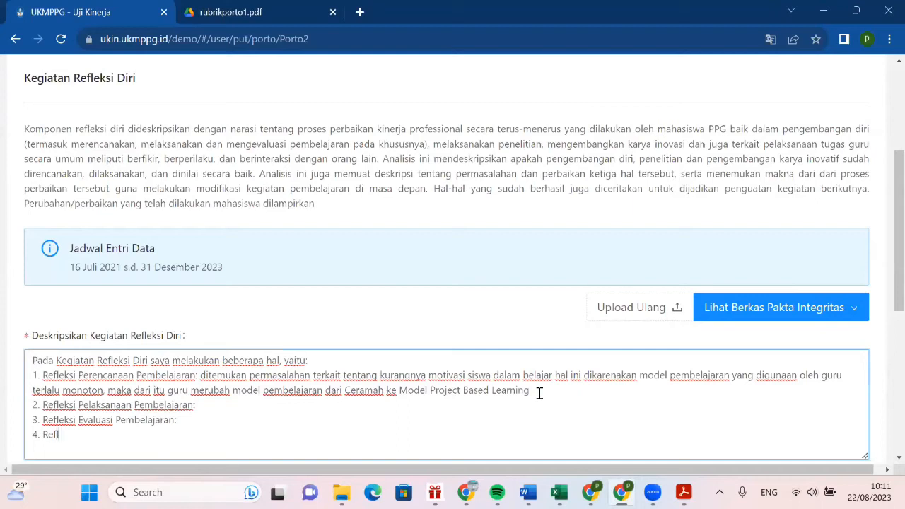
pyautogui.write('lksi M')
pyautogui.press('BackSpace')
pyautogui.write('Karya Ino')
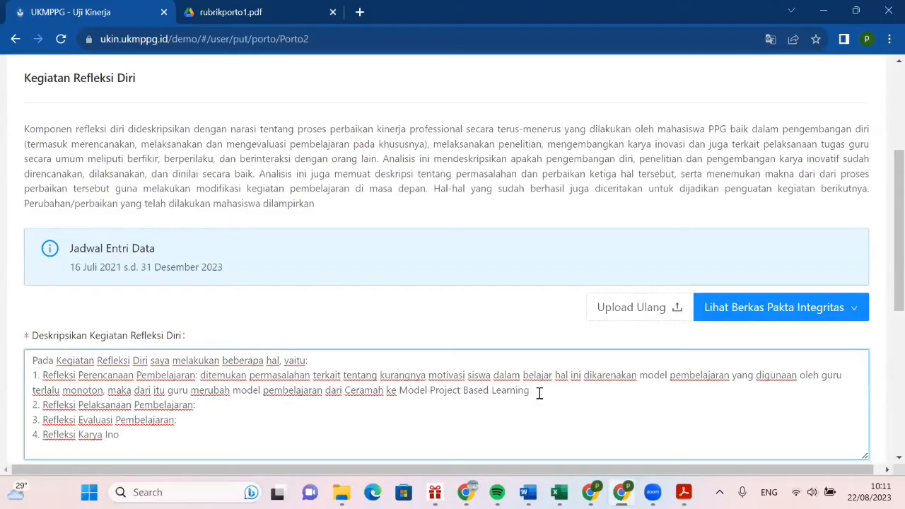
pyautogui.write('vasi:')
# Step: Save the Kegiatan Refleksi Diri description
pyautogui.scroll(-2, 330, 366)
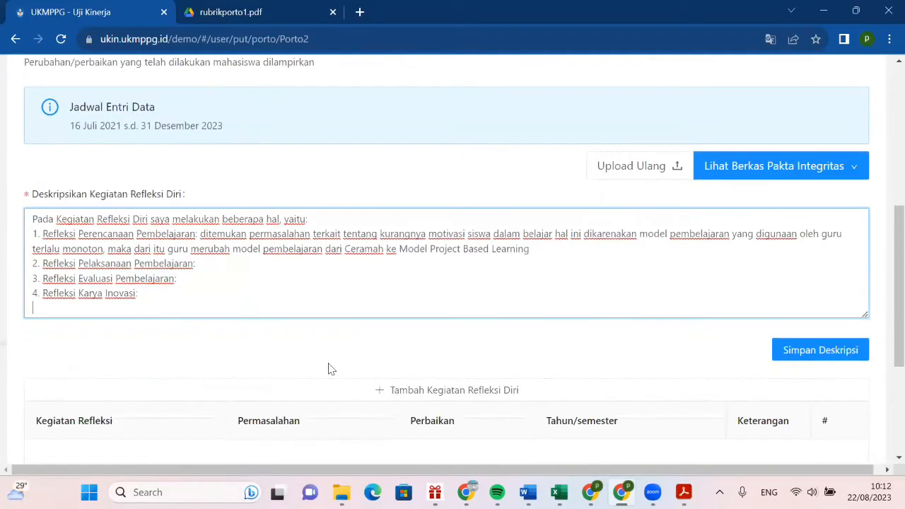
pyautogui.scroll(-1, 271, 356)
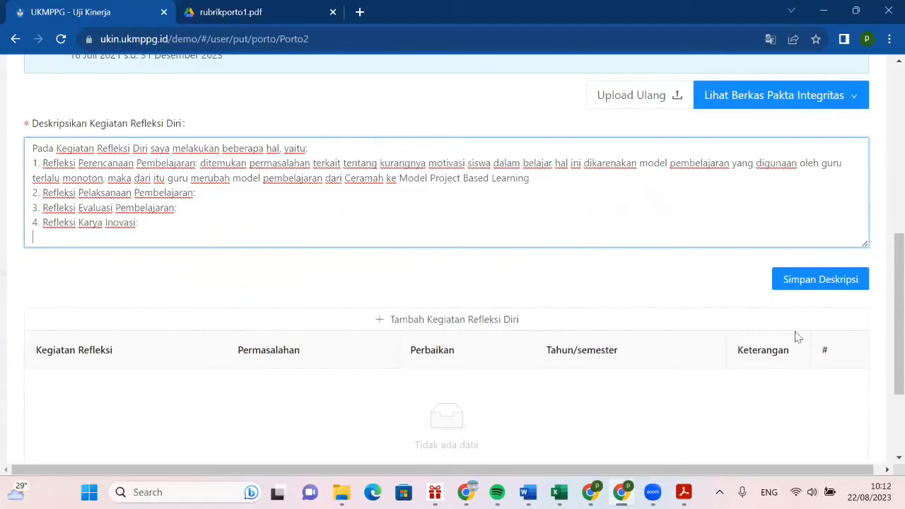
pyautogui.click(820, 278)
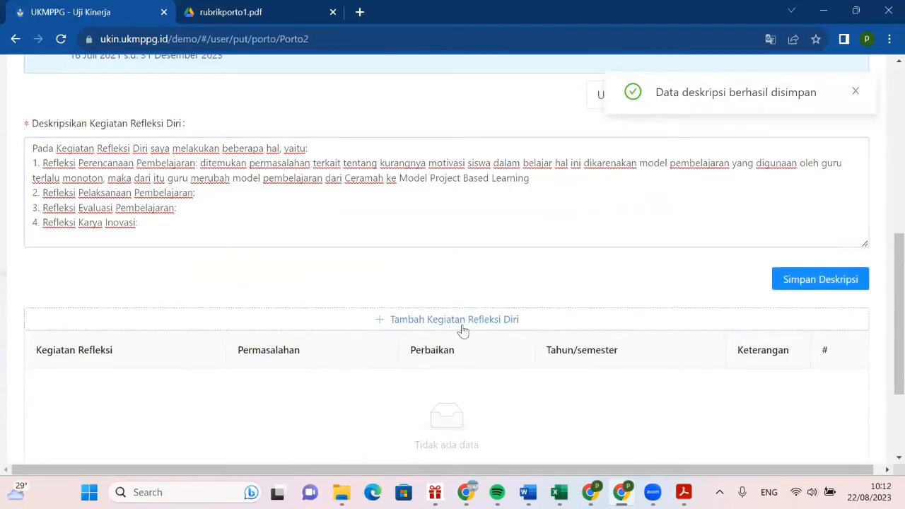
# Step: Add a reflection activity named "Refleksi Pelaksanaan Pembelajaran" with the type "Refleksi Pengembangan diri (termasuk perencanaan, pelaksanaan, asesmen pembelajaran)"
pyautogui.scroll(2, 754, 389)
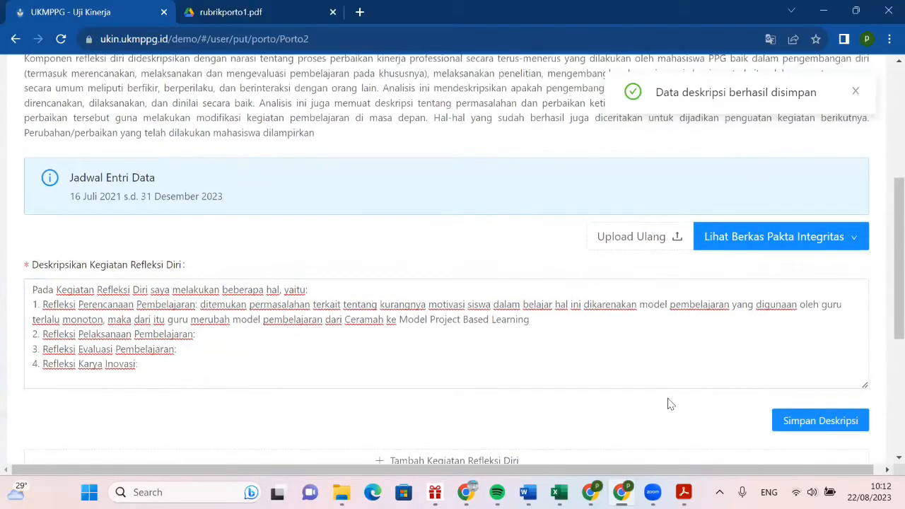
pyautogui.scroll(-2, 669, 402)
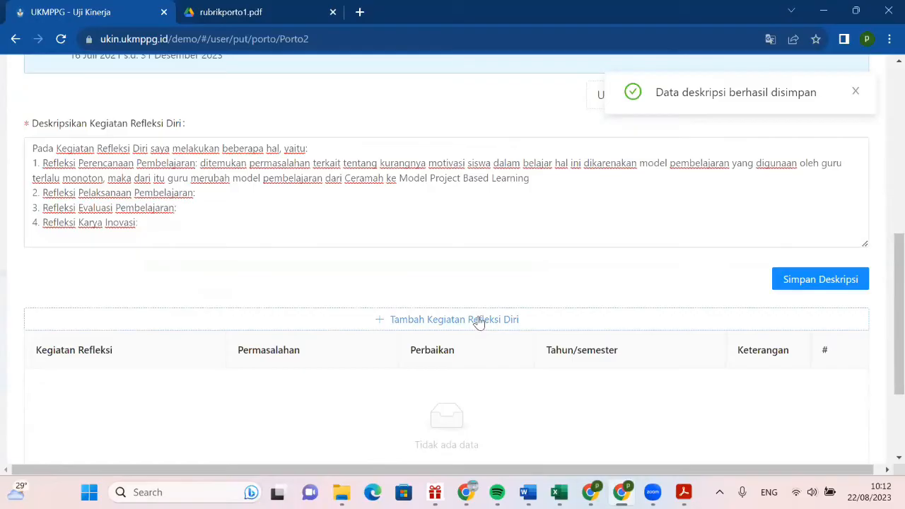
pyautogui.click(479, 320)
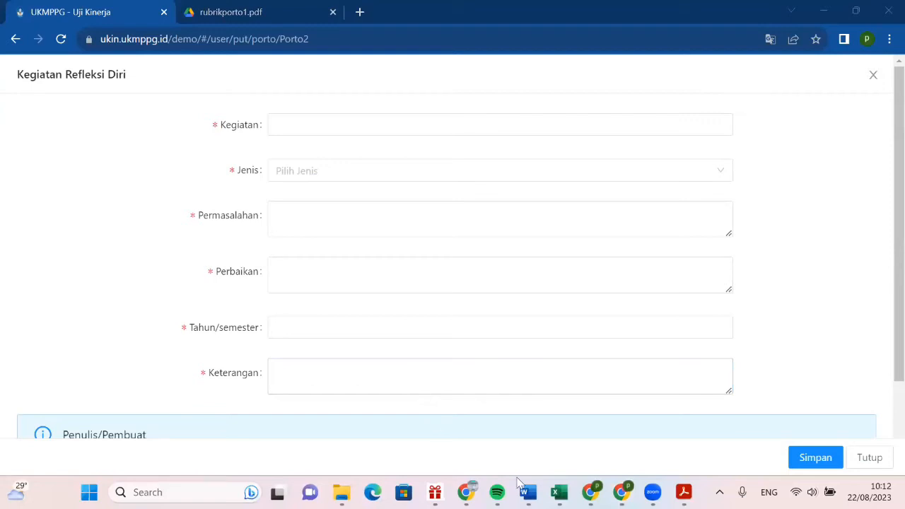
pyautogui.click(295, 124)
pyautogui.write('R')
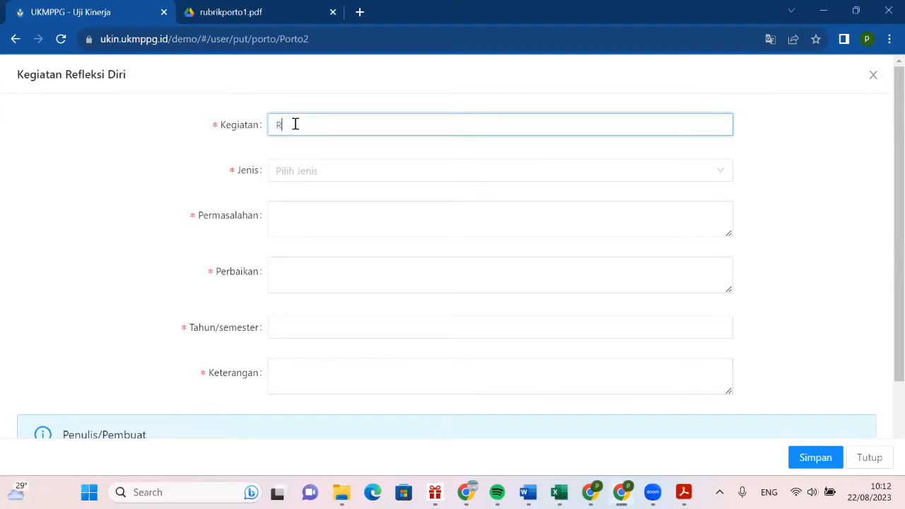
pyautogui.write('efleksi Pel')
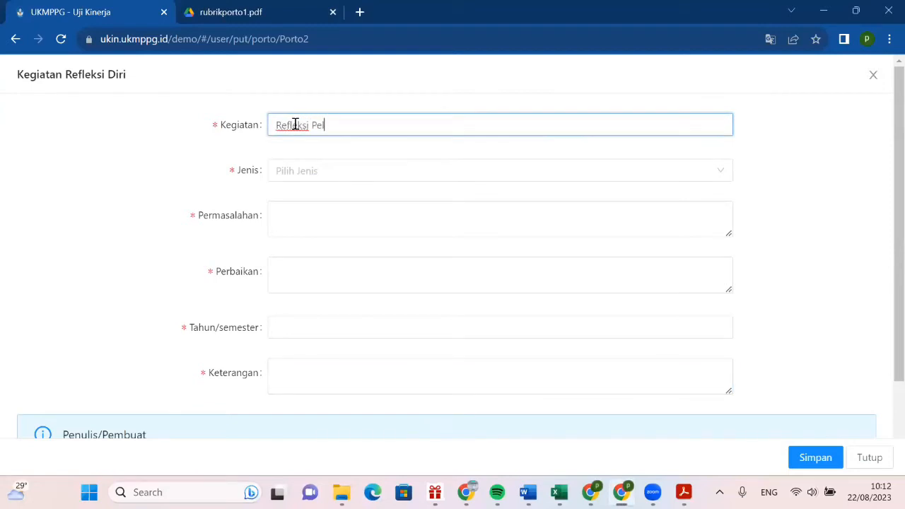
pyautogui.write('aksanaan Pembelajar')
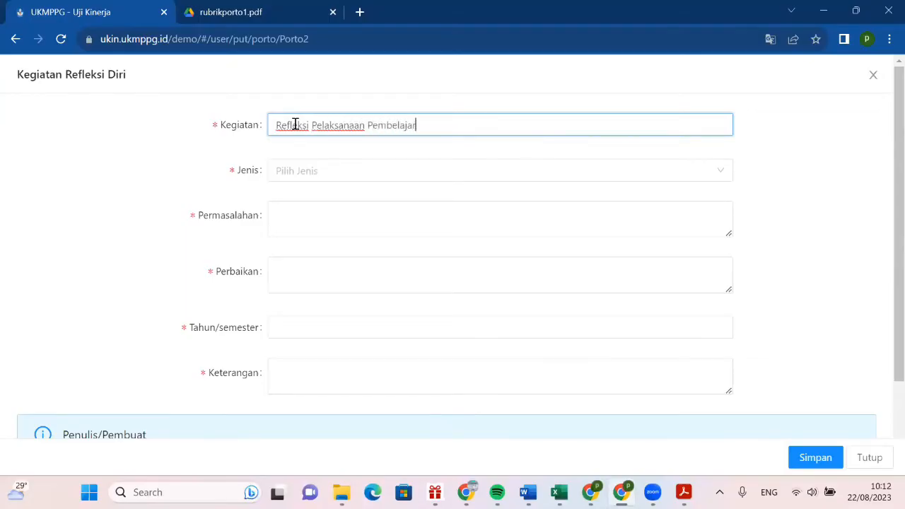
pyautogui.write('an')
pyautogui.click(304, 173)
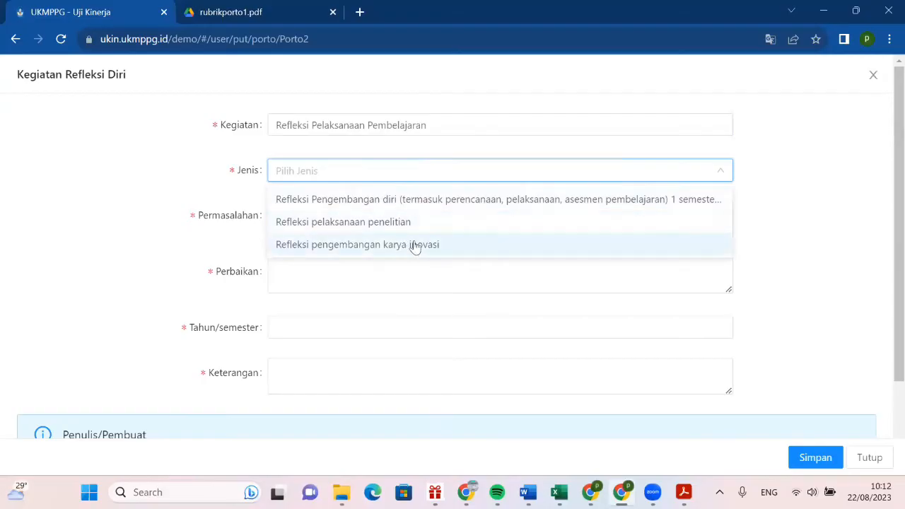
pyautogui.click(431, 202)
# Step: Enter "Siswa tidak memiliki motivasi....." as the activity's Permasalahan
pyautogui.click(331, 224)
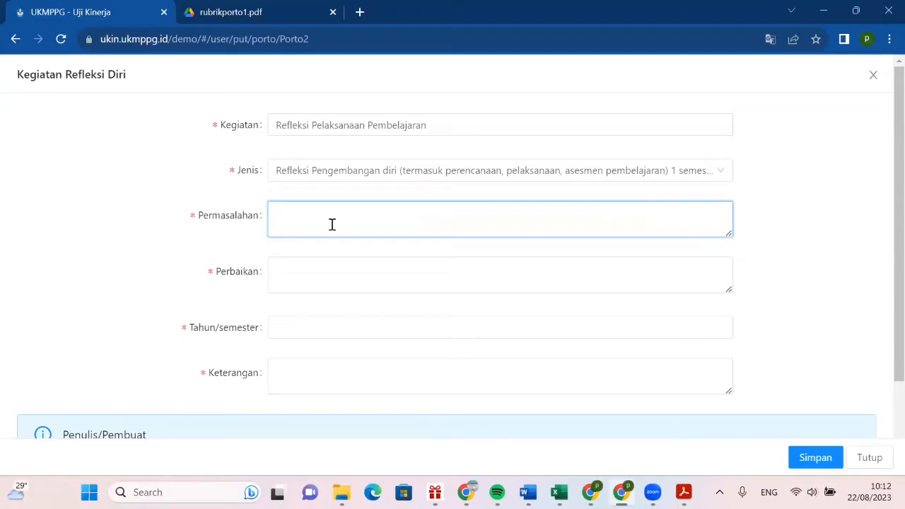
pyautogui.write('Siswa tidak memiliki motivasi')
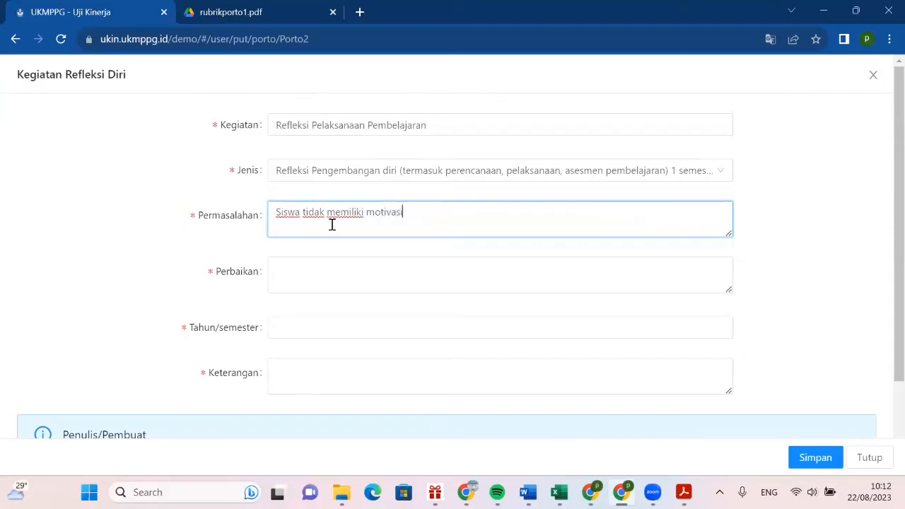
pyautogui.write('....')
pyautogui.click(316, 283)
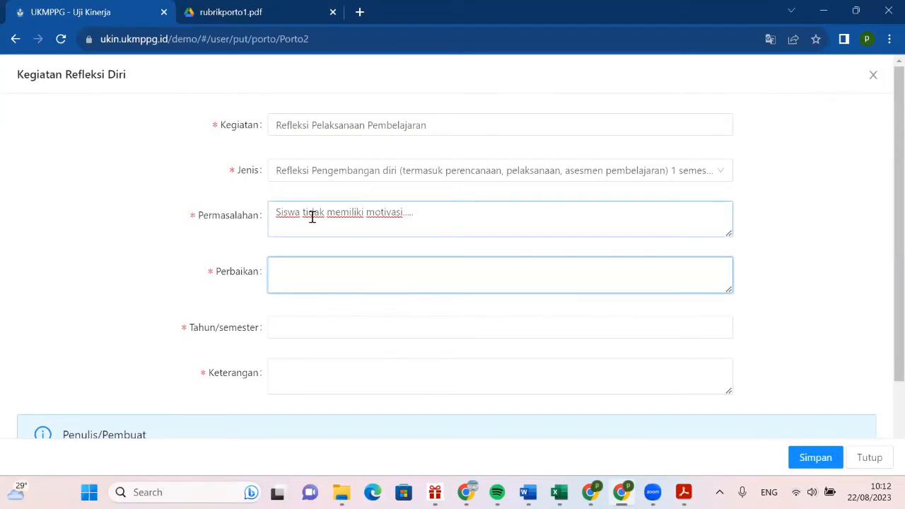
# Step: Replace the Permasalahan text with "Hasil Belajar siswa masih dibawah KKM"
pyautogui.moveTo(287, 212); pyautogui.dragTo(426, 214)
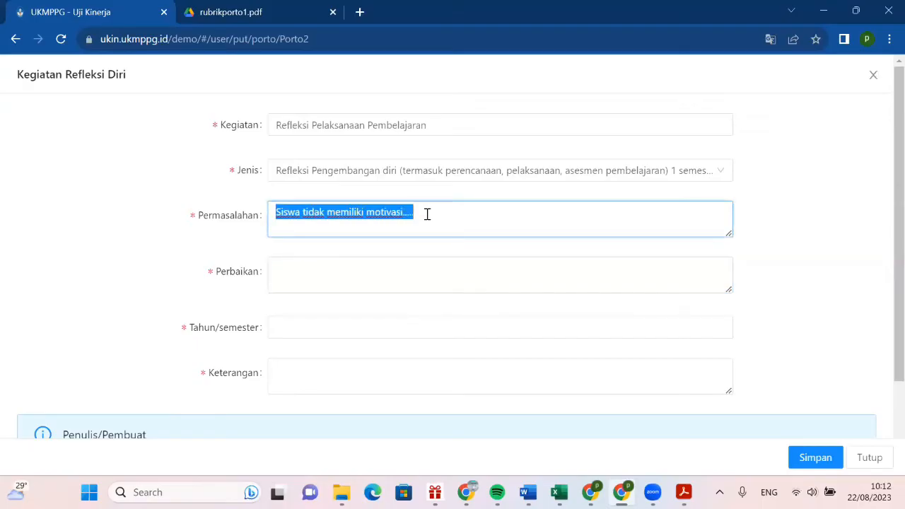
pyautogui.write('Hasil Bel')
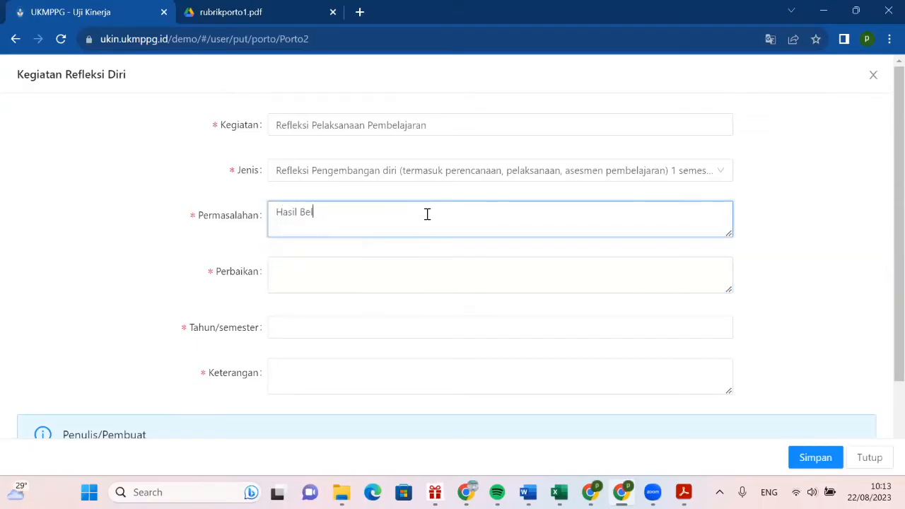
pyautogui.write('ajar siswa masih')
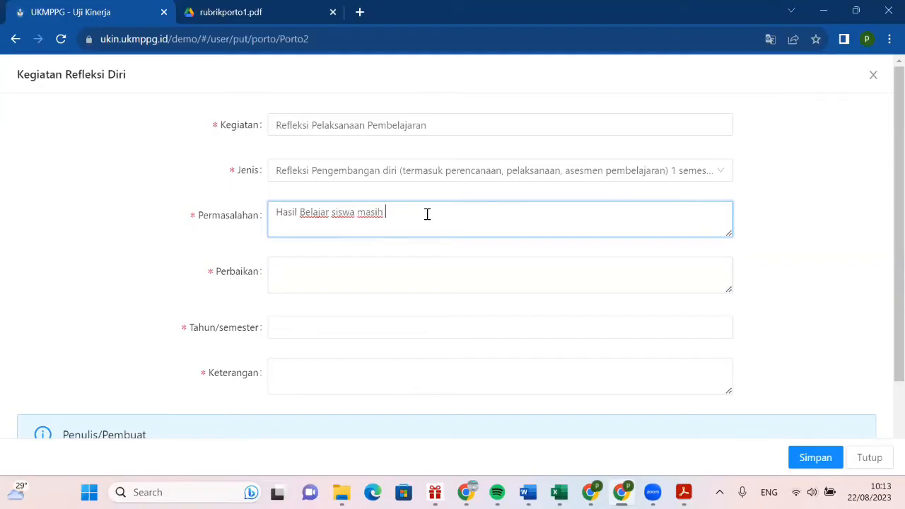
pyautogui.write(' f')
pyautogui.press('BackSpace')
pyautogui.write('dibawah KKM')
# Step: Enter "Mengubah Model Pembelajaran menjadi Project Based Learning" as the activity's Perbaikan
pyautogui.click(380, 279)
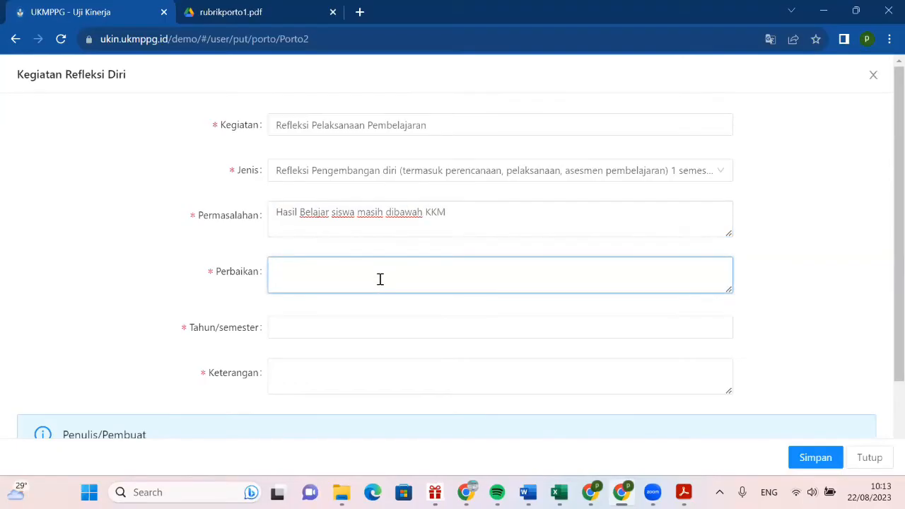
pyautogui.write('Mengubah Model Pembelajaran ')
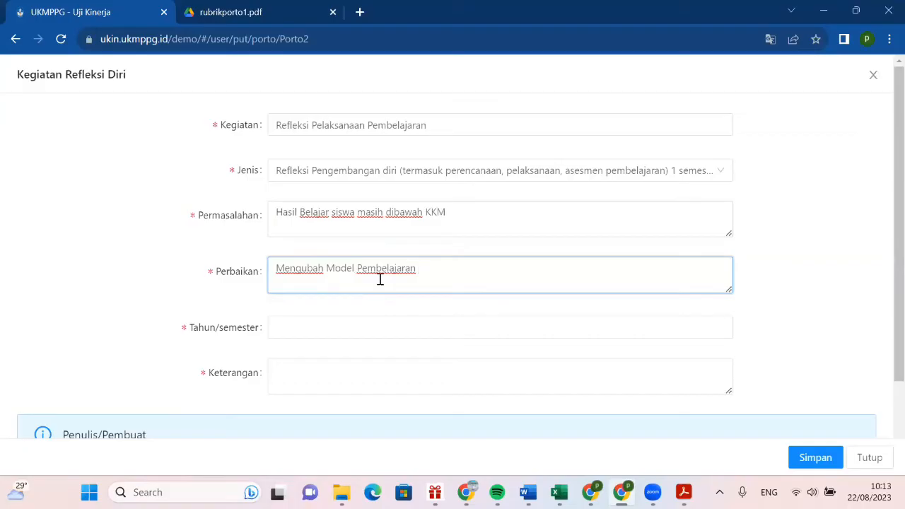
pyautogui.write('menjadi Project Ba')
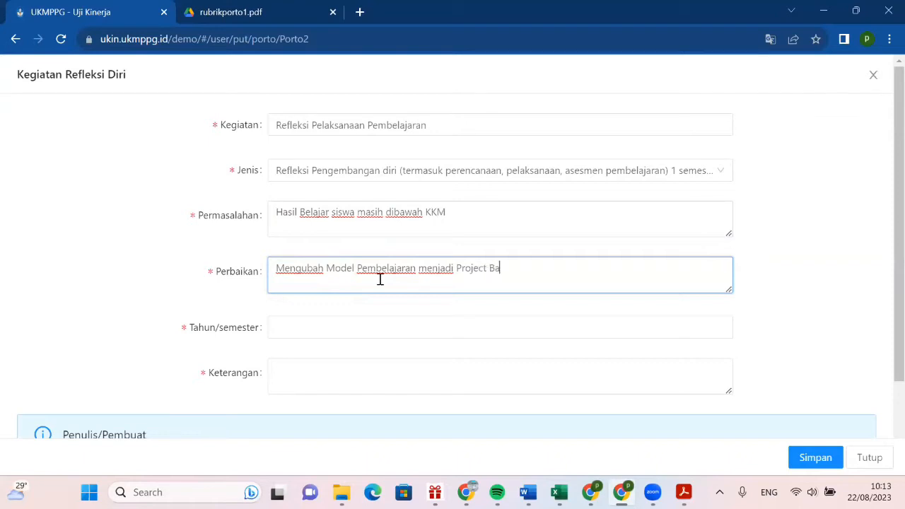
pyautogui.write('sed Learning')
# Step: Set the activity's Tahun/semester to 2022/2 and enter "Telah dilaksanakan" as its Keterangan
pyautogui.click(313, 324)
pyautogui.write('2022/')
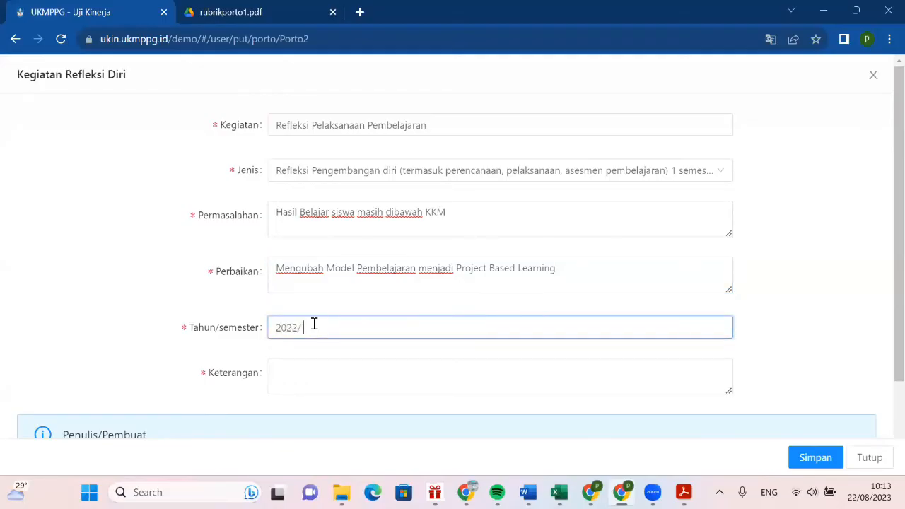
pyautogui.write(' 2')
pyautogui.scroll(-1, 314, 324)
pyautogui.click(333, 307)
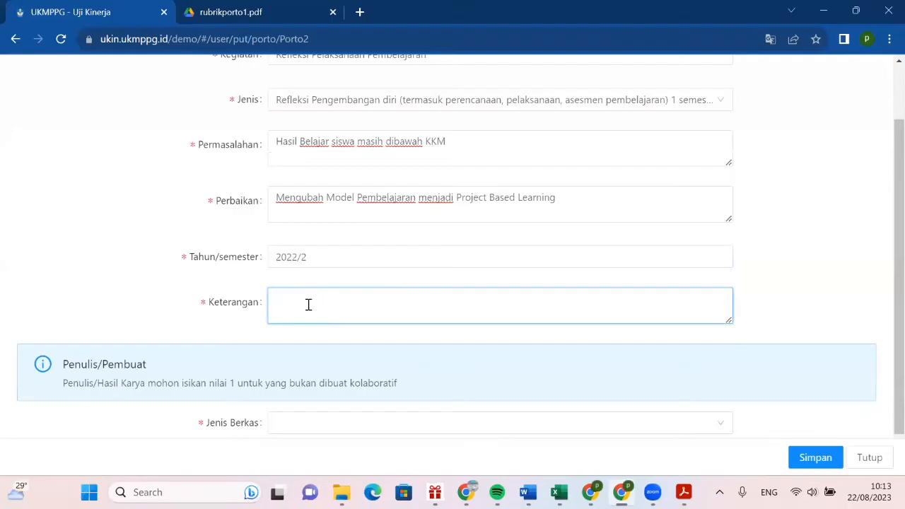
pyautogui.write('Telah dilaksanakan')
# Step: Replace the Keterangan text with "Bukti dokumen terlampir"
pyautogui.moveTo(362, 300); pyautogui.dragTo(268, 302)
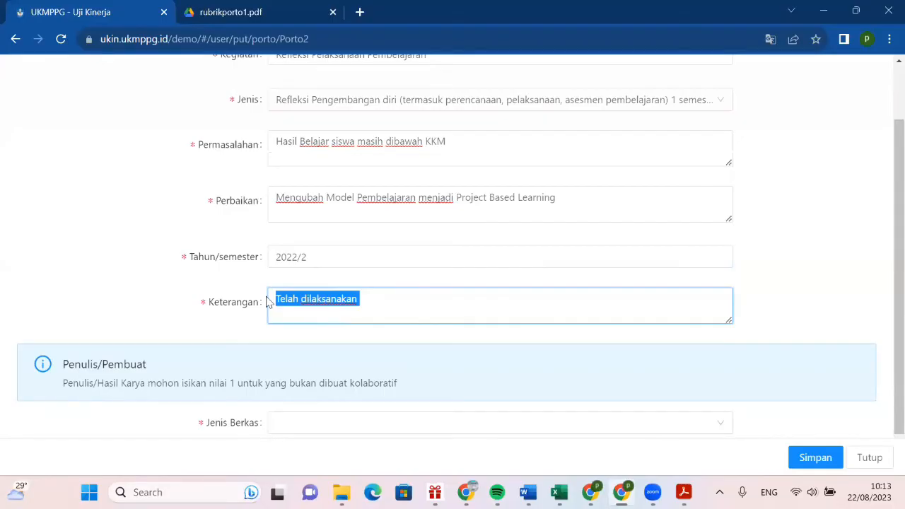
pyautogui.write('Bukti')
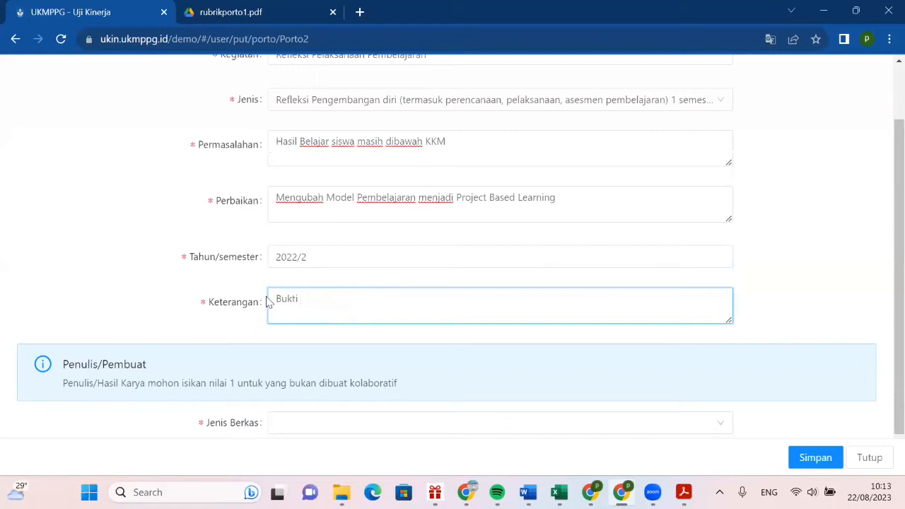
pyautogui.write(' dokumen terlamp')
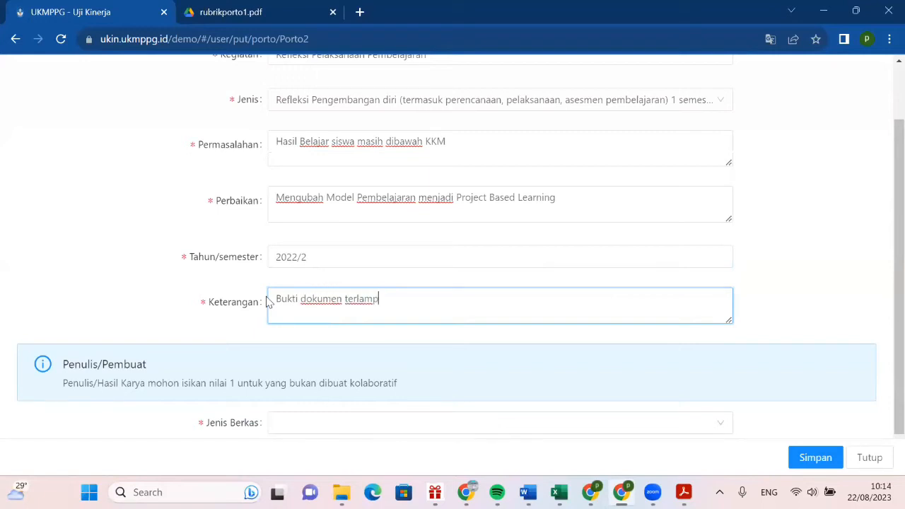
pyautogui.write('ir')
# Step: Attach the DATA MAHASISWA MADRASAH PPG BATCH 2 PDF from Downloads as a Dokumen File and save the reflection activity
pyautogui.scroll(-1, 270, 303)
pyautogui.click(304, 394)
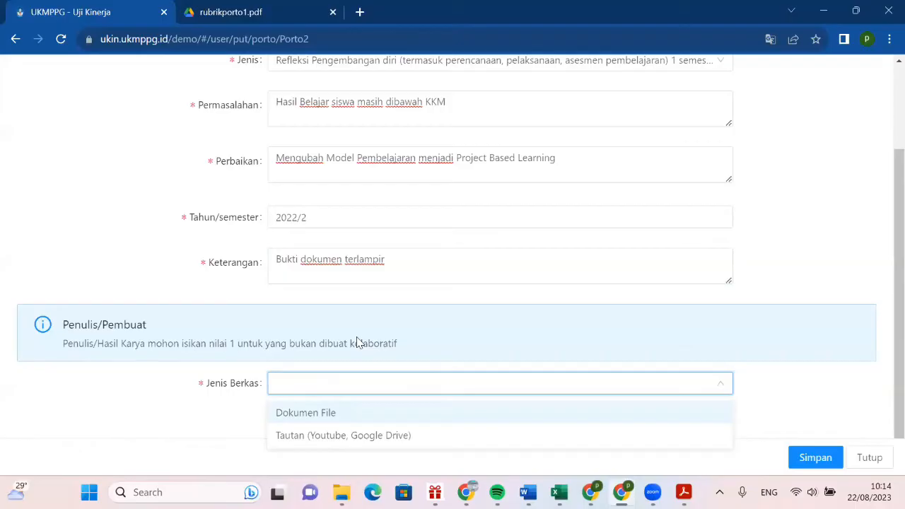
pyautogui.click(339, 419)
pyautogui.scroll(-2, 329, 428)
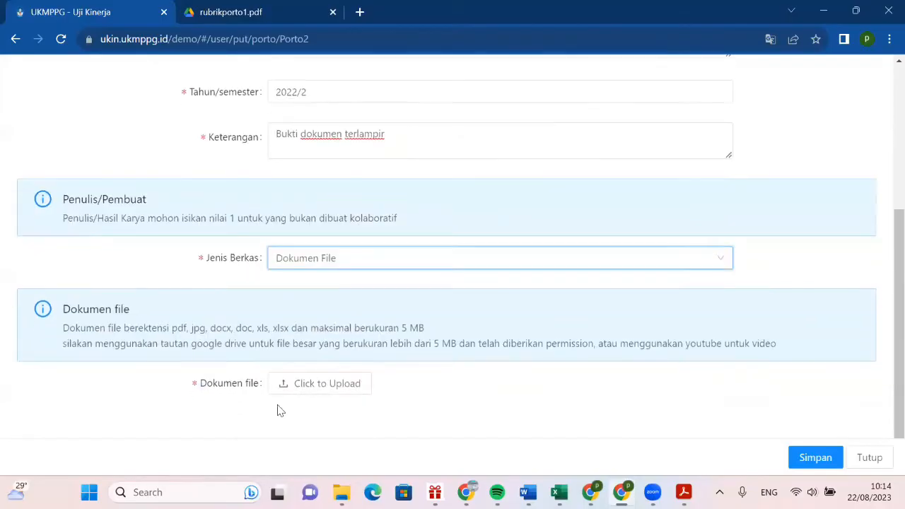
pyautogui.click(325, 390)
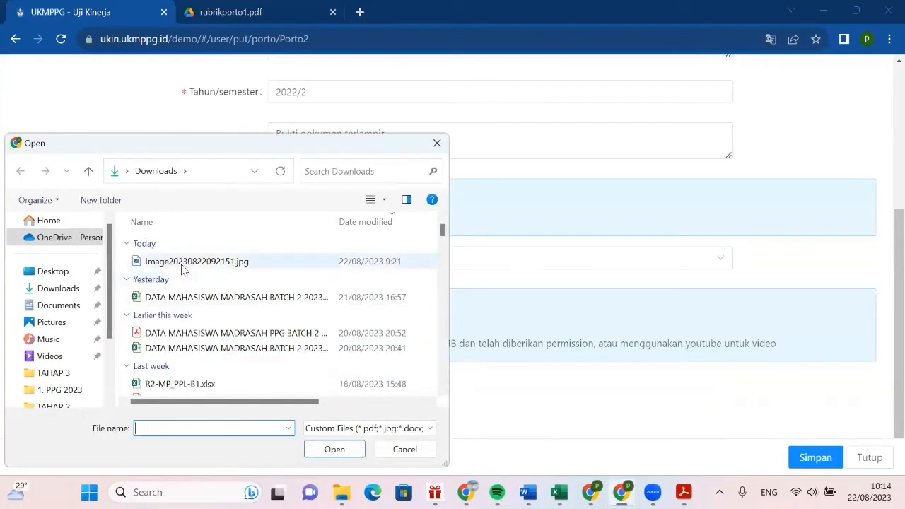
pyautogui.click(195, 332)
pyautogui.click(350, 453)
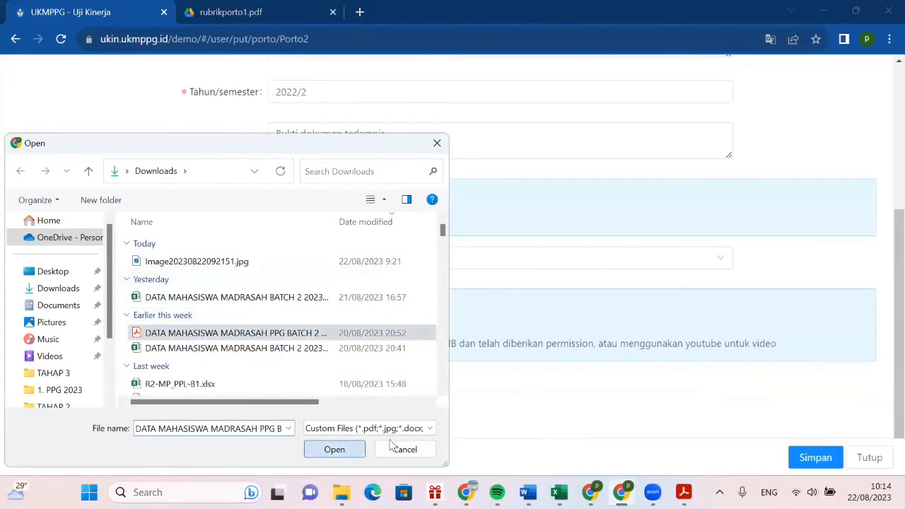
pyautogui.click(812, 459)
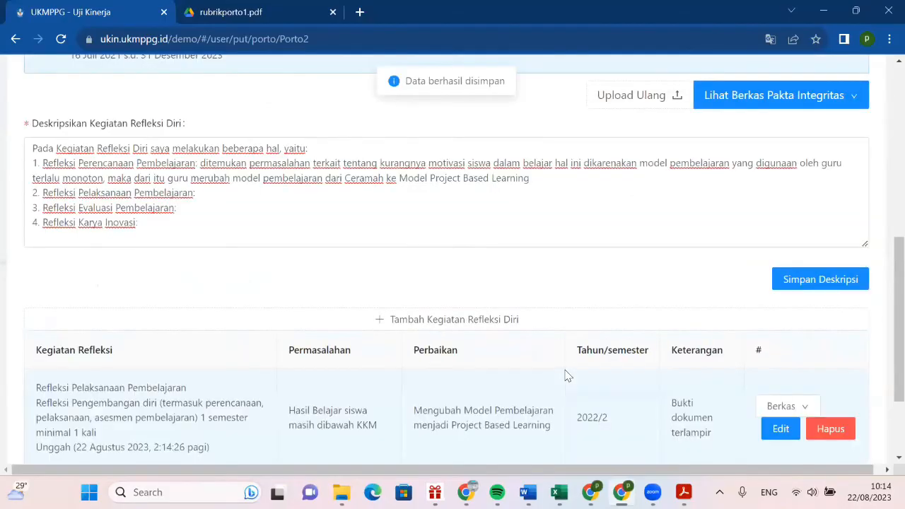
# Step: Examine the saved reflection activity's list entry and the blank form for adding another activity
pyautogui.scroll(-1, 565, 375)
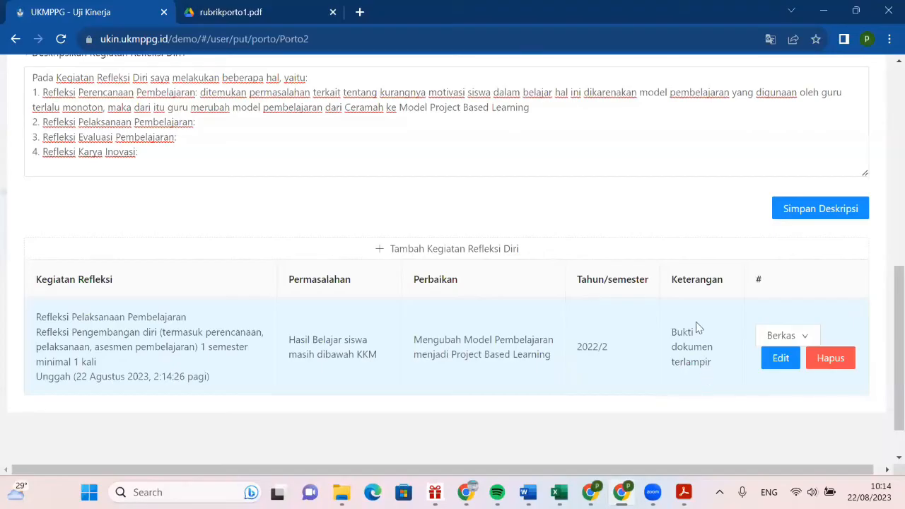
pyautogui.scroll(1, 693, 335)
pyautogui.scroll(2, 693, 333)
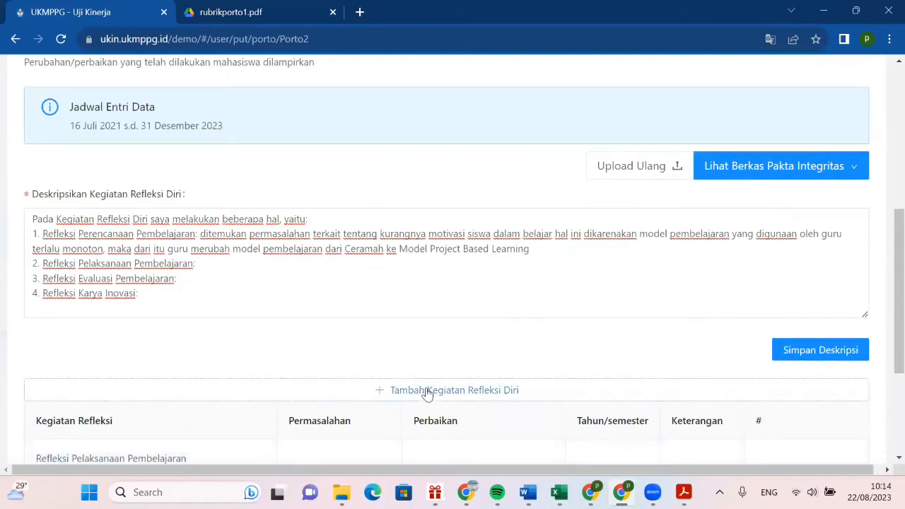
pyautogui.click(412, 390)
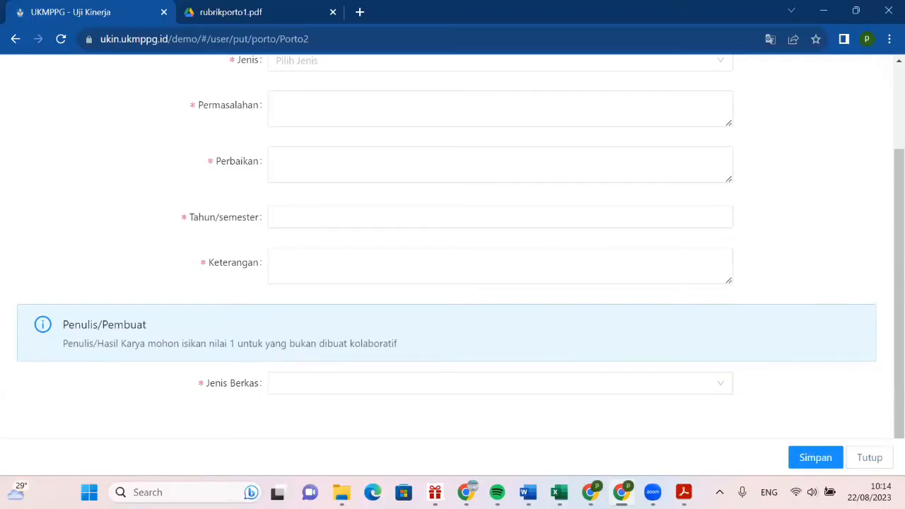
pyautogui.click(871, 458)
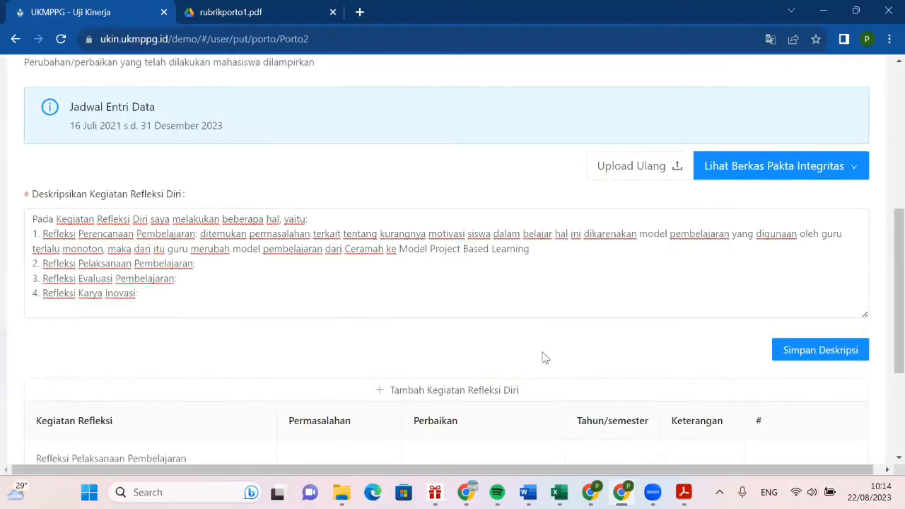
pyautogui.scroll(-2, 495, 360)
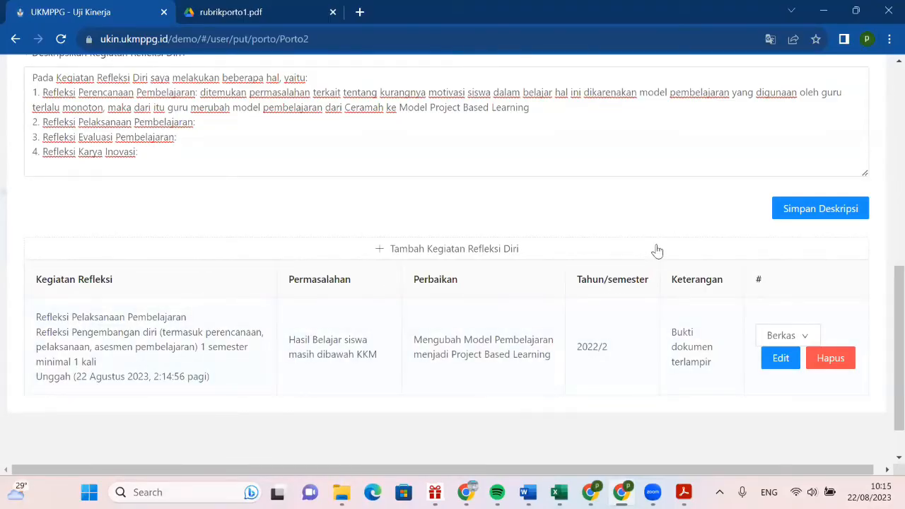
# Step: Return to the portfolio overview and open the Kegiatan Pencarian Informasi Baru component
pyautogui.scroll(10, 661, 252)
pyautogui.click(740, 249)
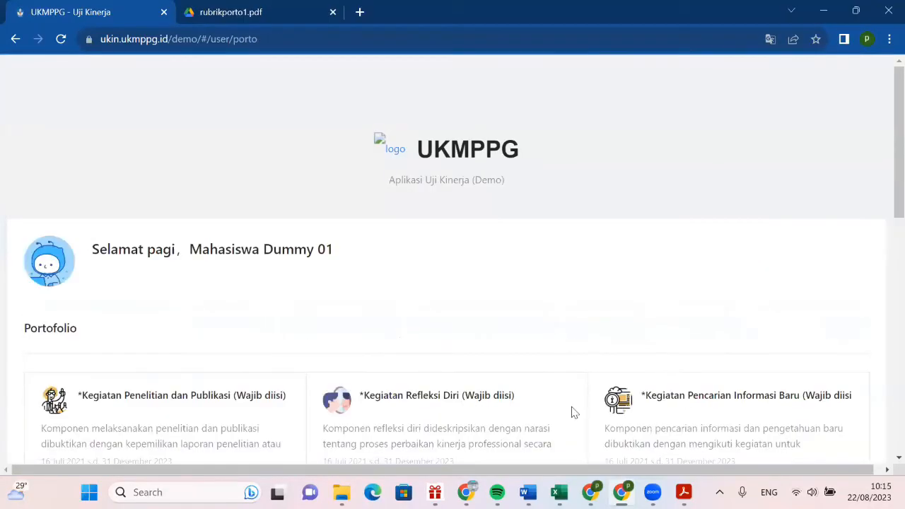
pyautogui.scroll(-2, 572, 410)
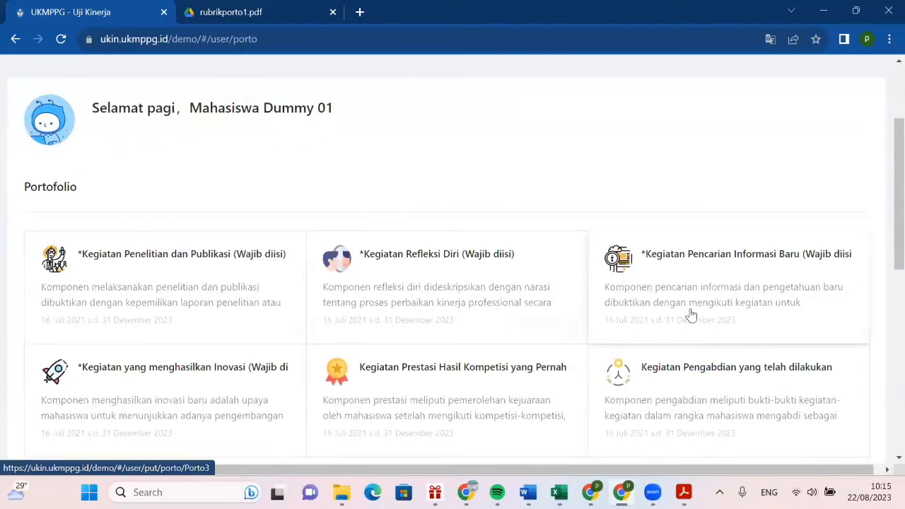
pyautogui.click(689, 316)
pyautogui.scroll(-2, 555, 336)
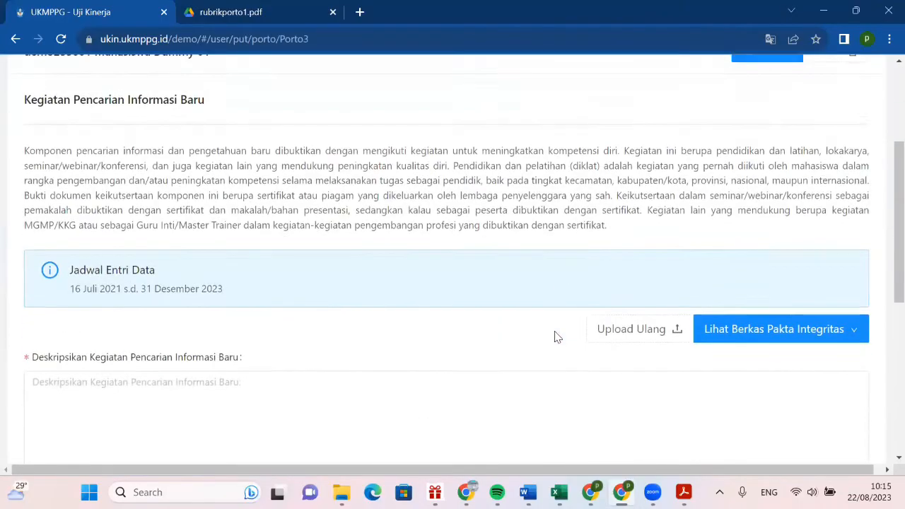
# Step: Begin the Kegiatan Pencarian Informasi Baru description with "Pada Kegiatan Pencarian Informasi Baru saya melakukan:"
pyautogui.click(77, 303)
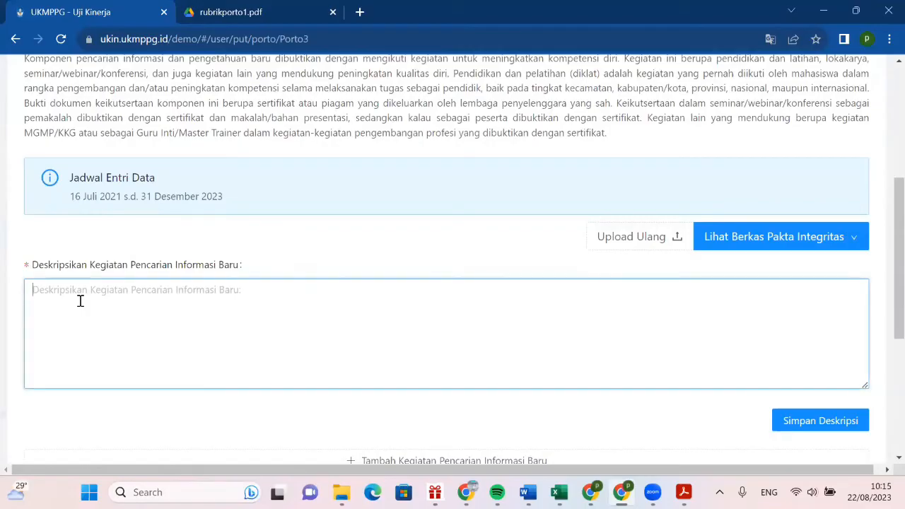
pyautogui.write('Pa')
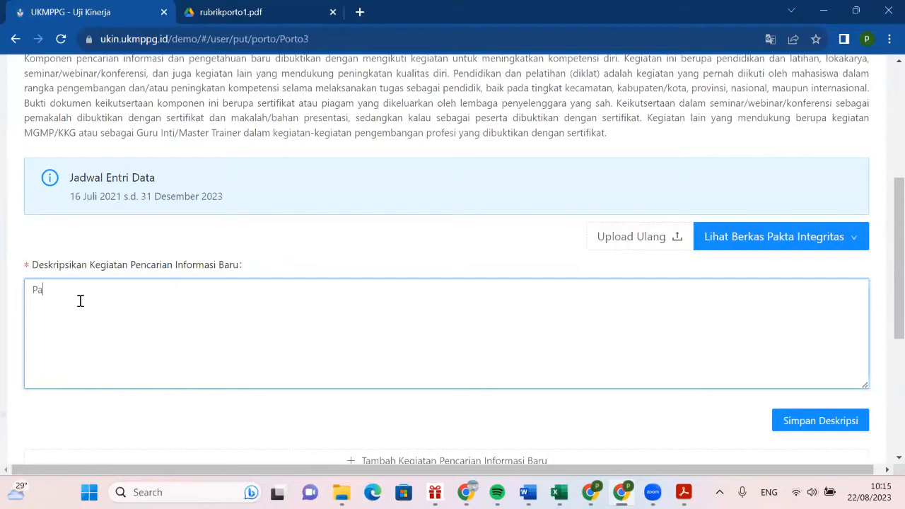
pyautogui.write('da Kegiatan Pencarian In')
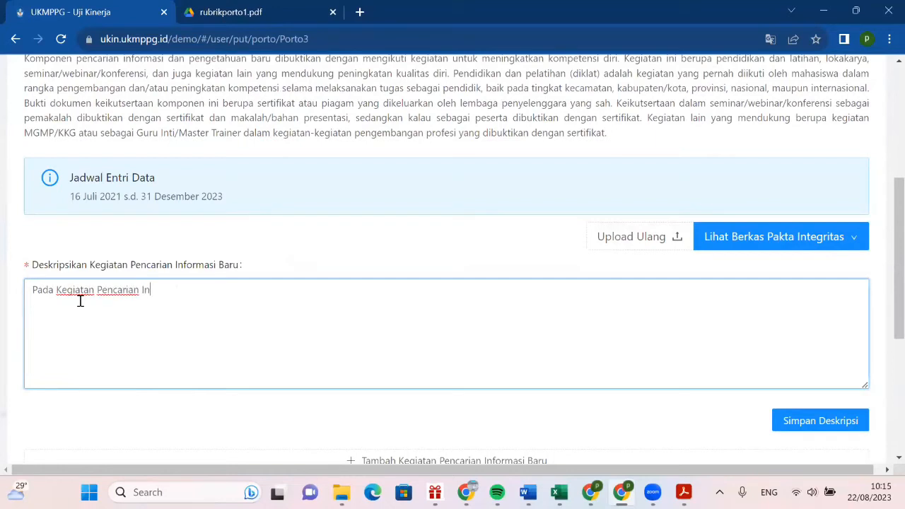
pyautogui.write('formasi Baru saya melakukan')
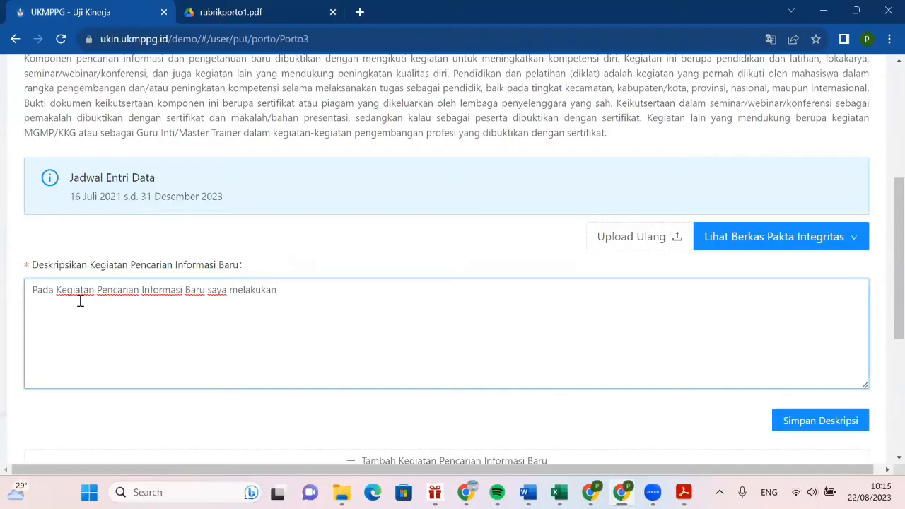
pyautogui.write(':')
# Step: Add a numbered list to the description with "Mengikuti Seminar", "Mengikuti Pelatihan" and a dotted placeholder as the third item
pyautogui.press('Return')
pyautogui.write('1. ')
pyautogui.write('Mengikut')
pyautogui.write('i Seminar ')
pyautogui.write('2')
pyautogui.write('. ')
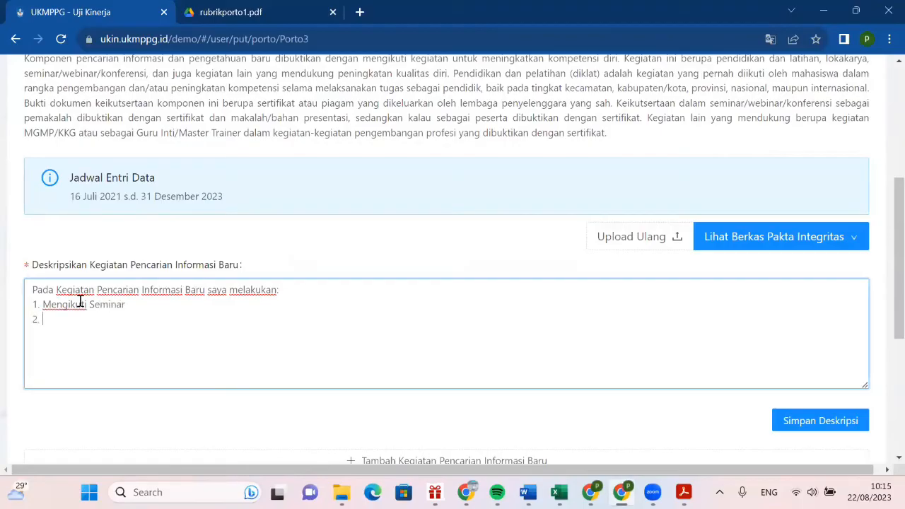
pyautogui.write('Mengikuti Pelatihan')
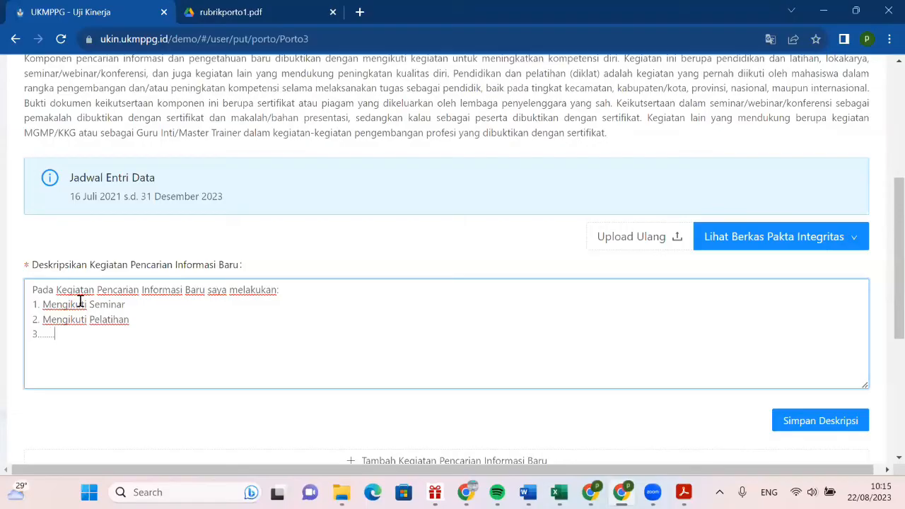
# Step: Save the description of the Kegiatan Pencarian Informasi Baru activities
pyautogui.scroll(-3, 77, 303)
pyautogui.scroll(1, 715, 317)
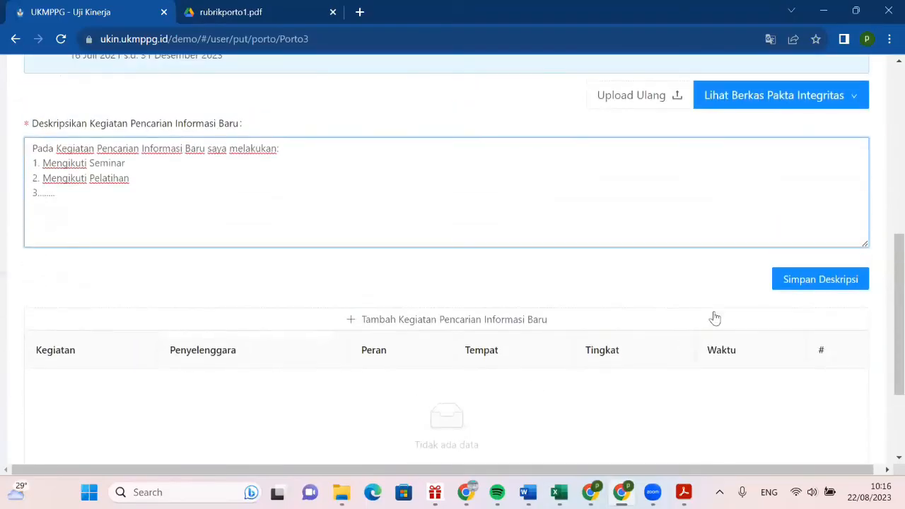
pyautogui.click(804, 286)
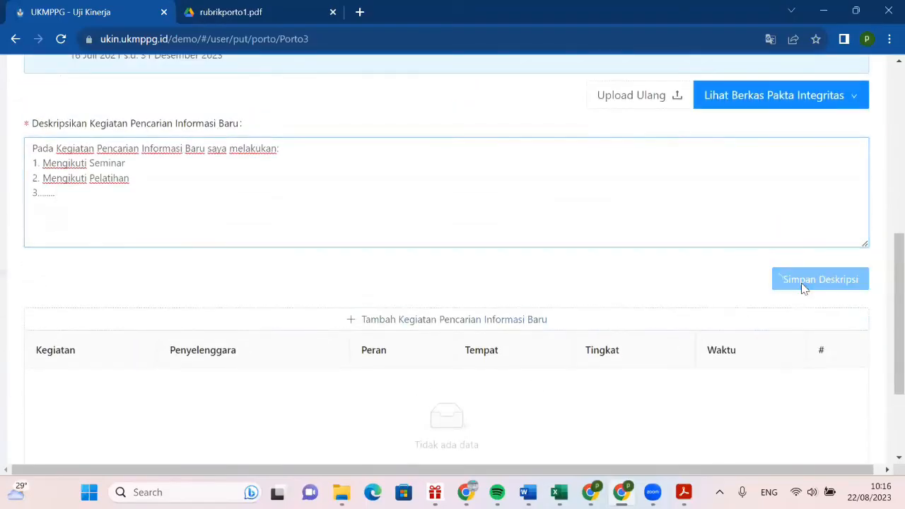
# Step: Add a new Kegiatan Pencarian Informasi Baru entry with the activity name "Mengikuti Seminar Kurikulum Merdeka"
pyautogui.click(441, 319)
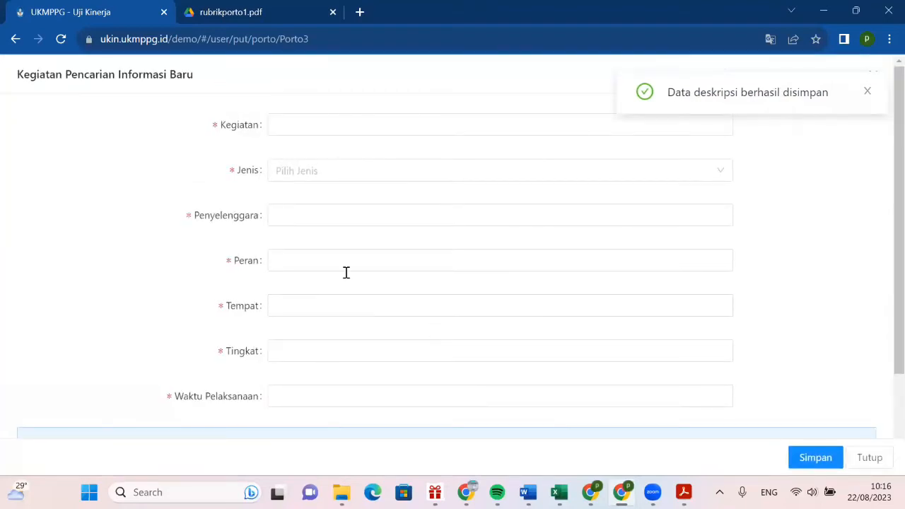
pyautogui.click(289, 130)
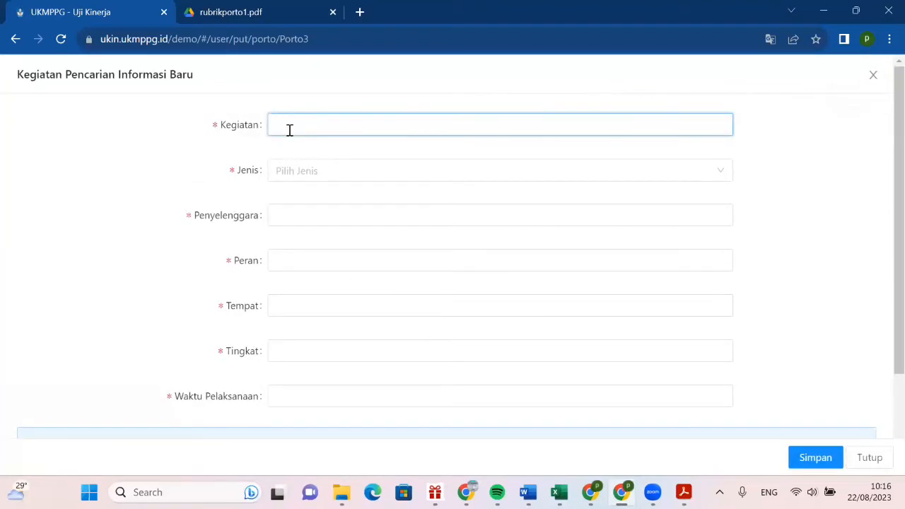
pyautogui.write('Me')
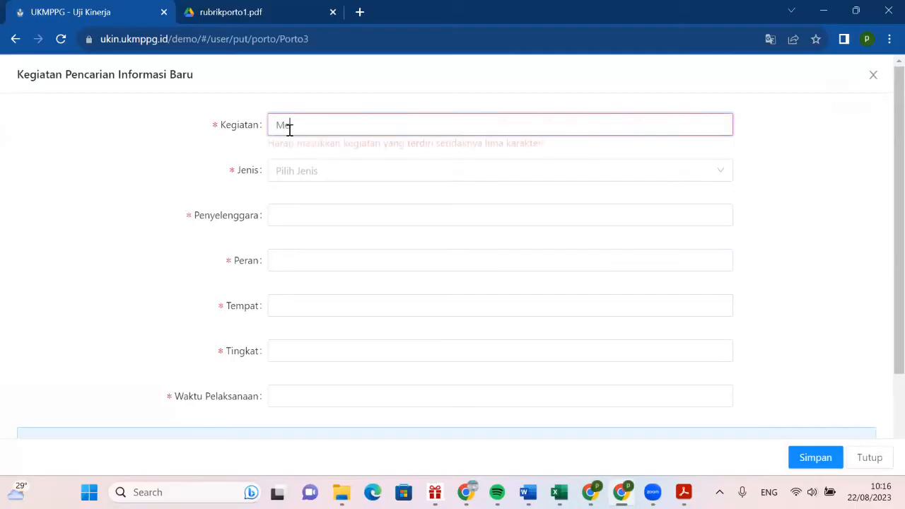
pyautogui.write('ngikuti Sem')
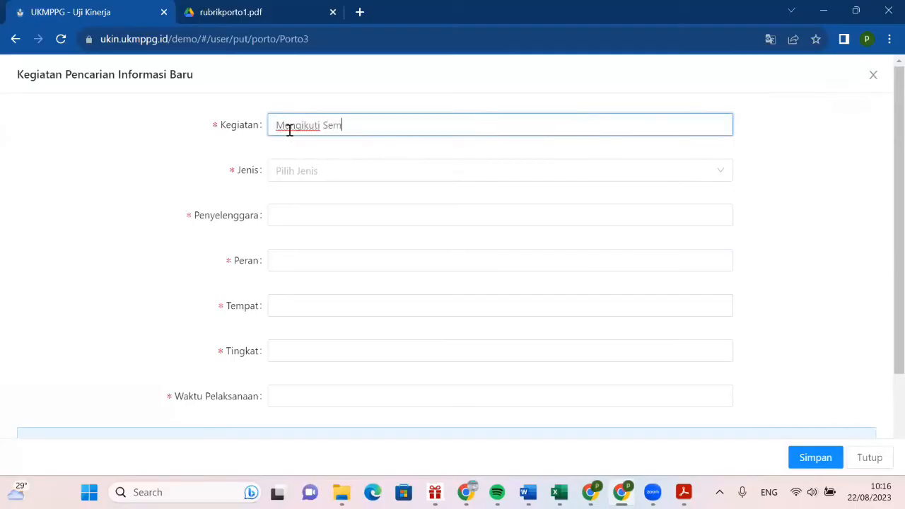
pyautogui.write('inar Kurikulum Merdeka')
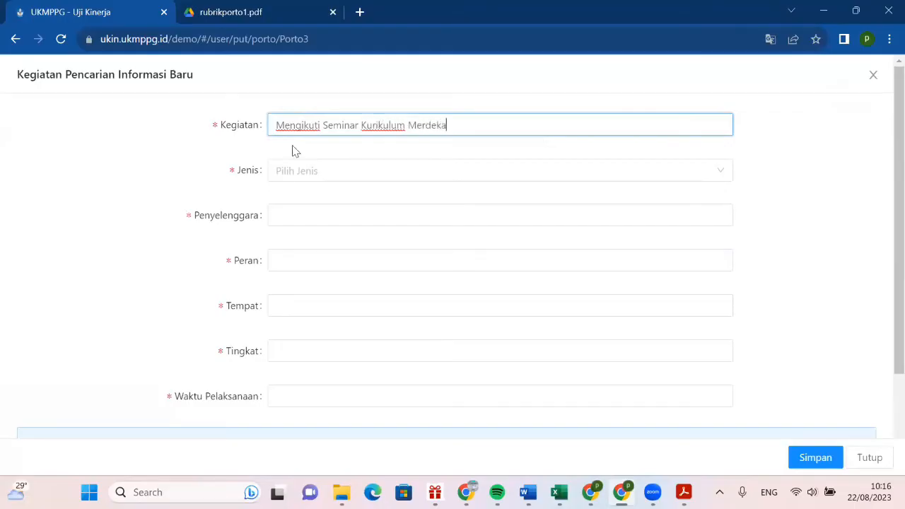
# Step: Set the activity's Jenis to "Kegiatan kolektif guru ( Lokakarya/Seminar/Konferensi di sekolah/gugus )"
pyautogui.click(304, 177)
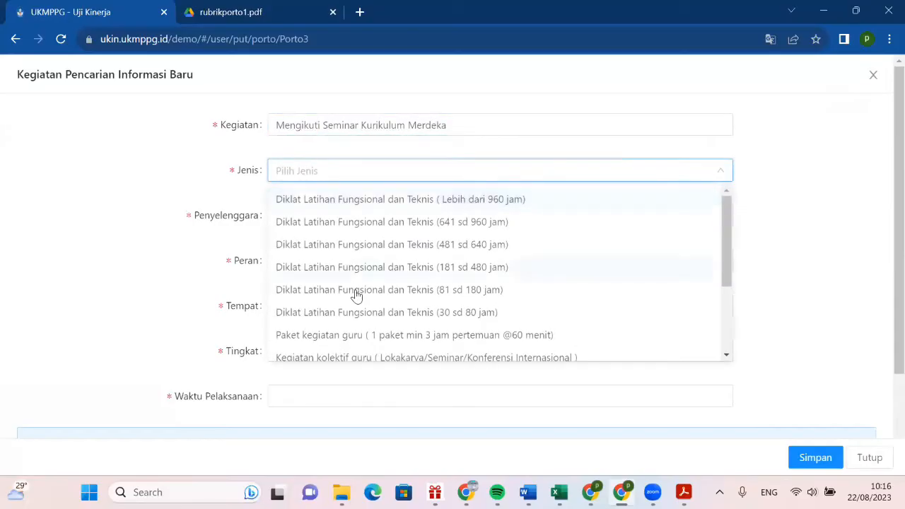
pyautogui.scroll(-1, 354, 300)
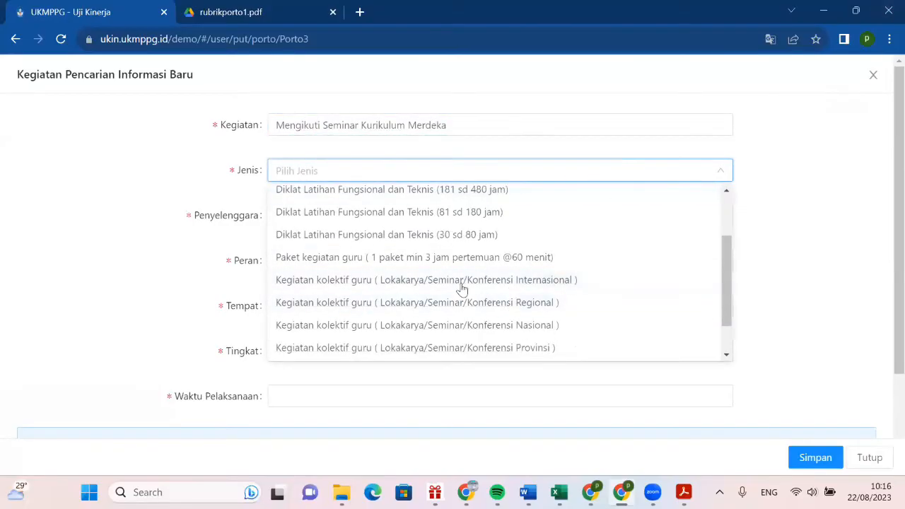
pyautogui.scroll(-1, 461, 285)
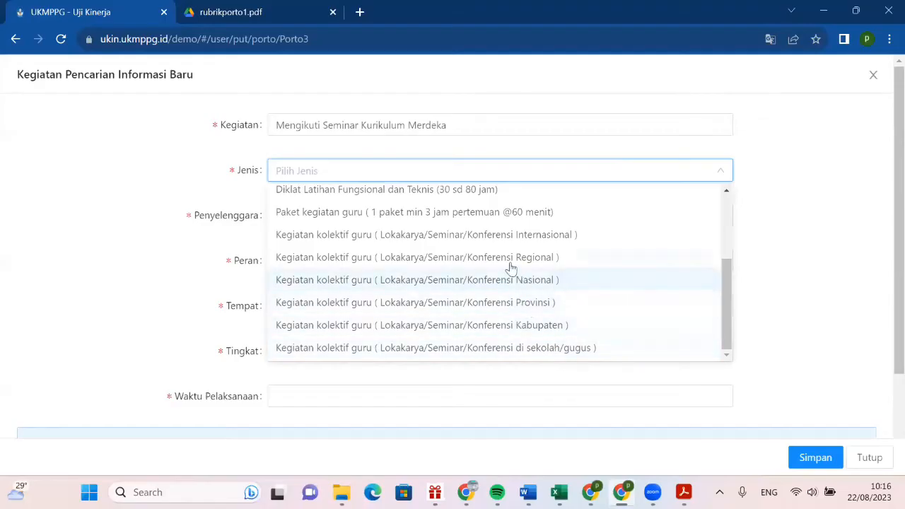
pyautogui.scroll(3, 510, 267)
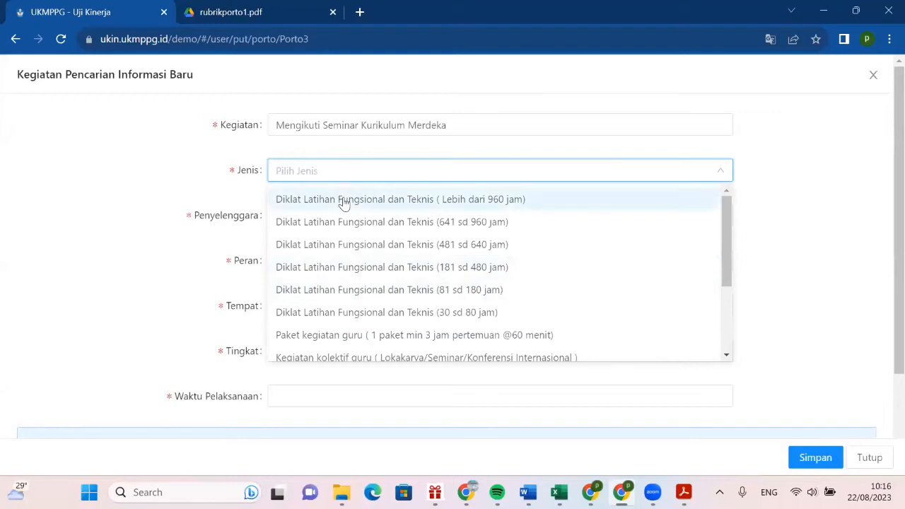
pyautogui.scroll(-1, 438, 340)
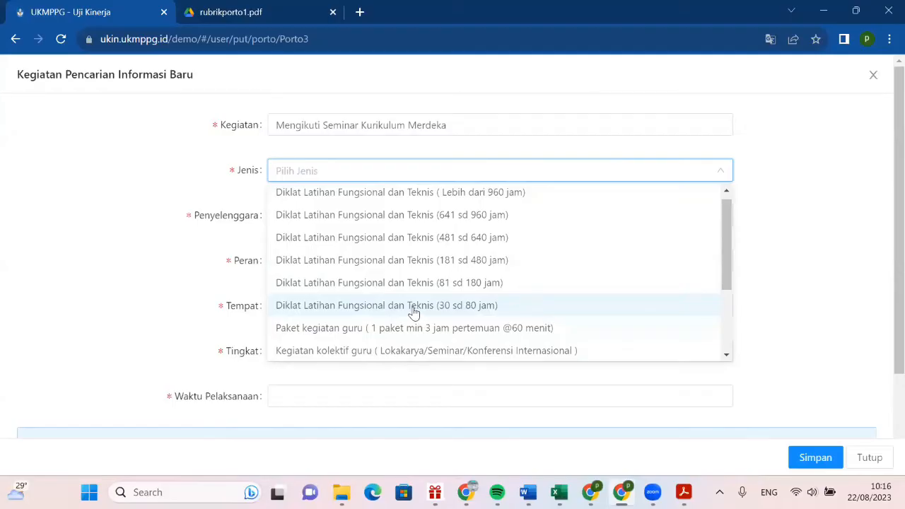
pyautogui.scroll(-3, 414, 312)
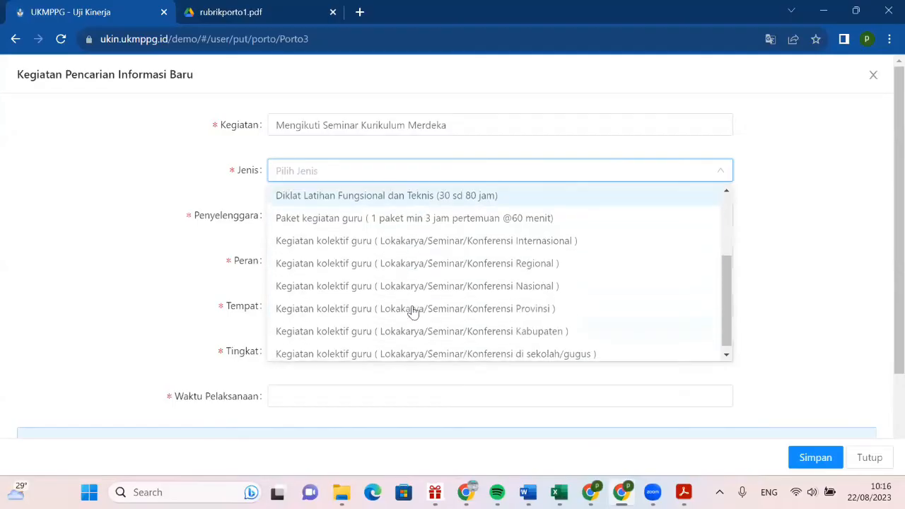
pyautogui.click(440, 347)
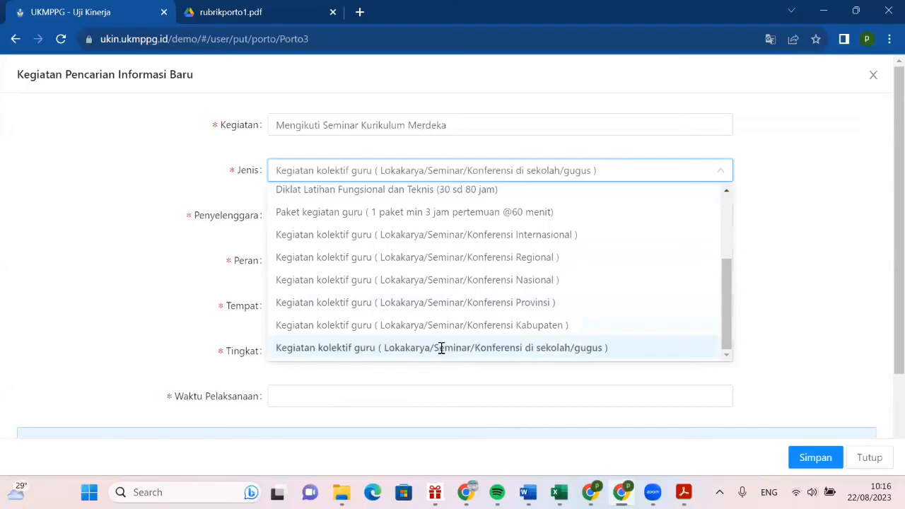
# Step: Change the activity's Jenis to "Kegiatan kolektif guru ( Lokakarya/Seminar/Konferensi Nasional )"
pyautogui.click(313, 213)
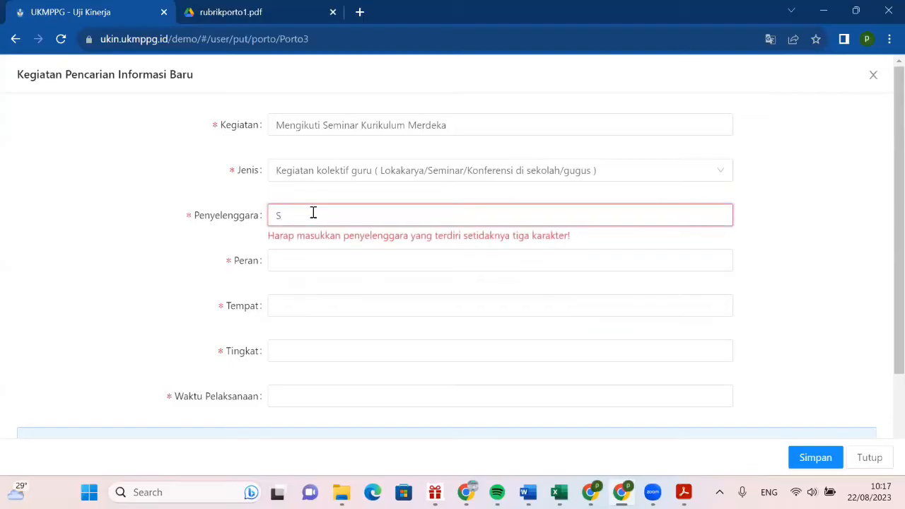
pyautogui.click(339, 171)
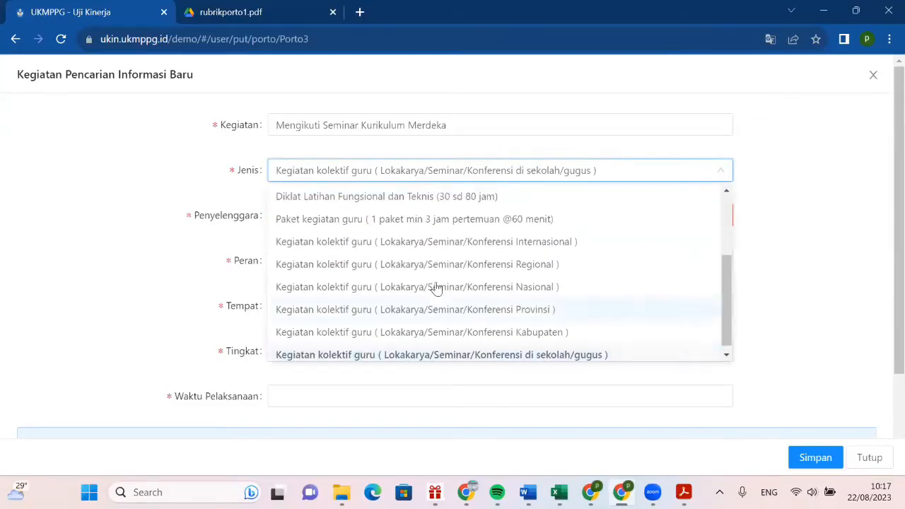
pyautogui.click(401, 281)
# Step: Enter KEMENDIKBUD as the Penyelenggara and Peserta as the Peran
pyautogui.click(290, 218)
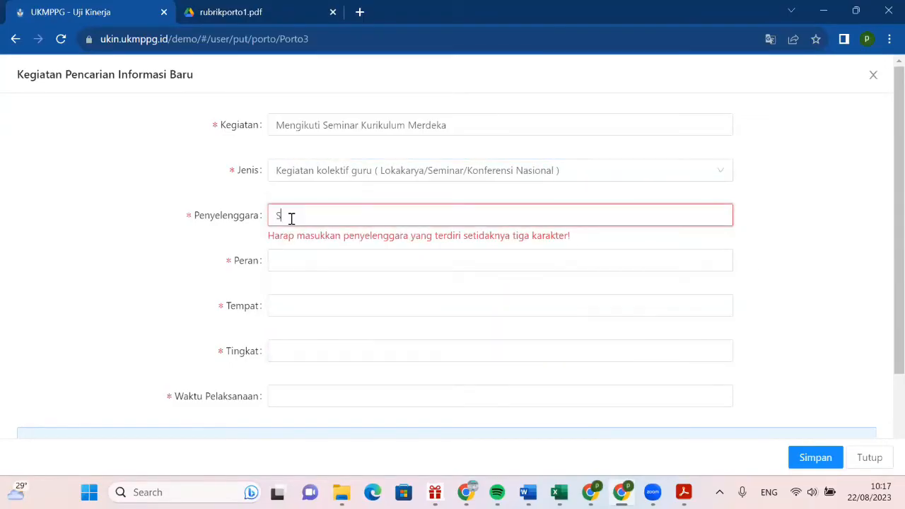
pyautogui.write('KEMEN')
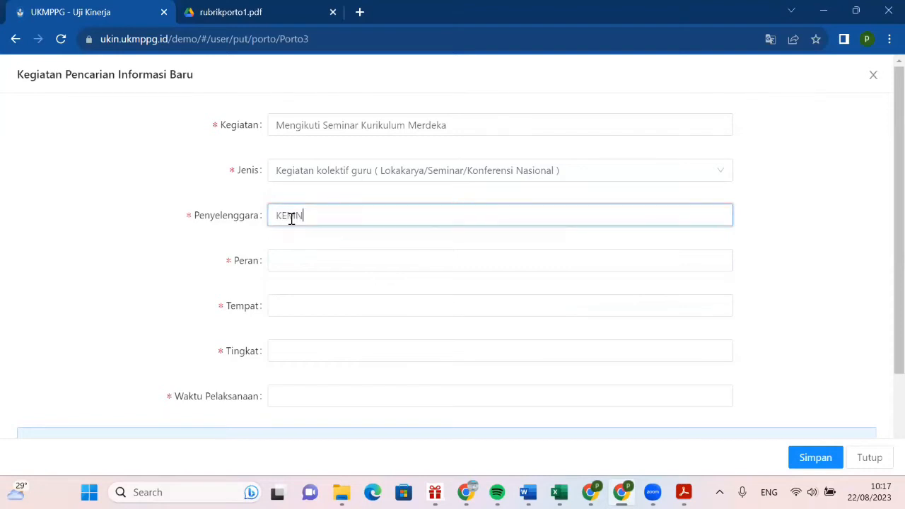
pyautogui.press('BackSpace')
pyautogui.press('BackSpace')
pyautogui.write('ENDIKBUD')
pyautogui.click(285, 263)
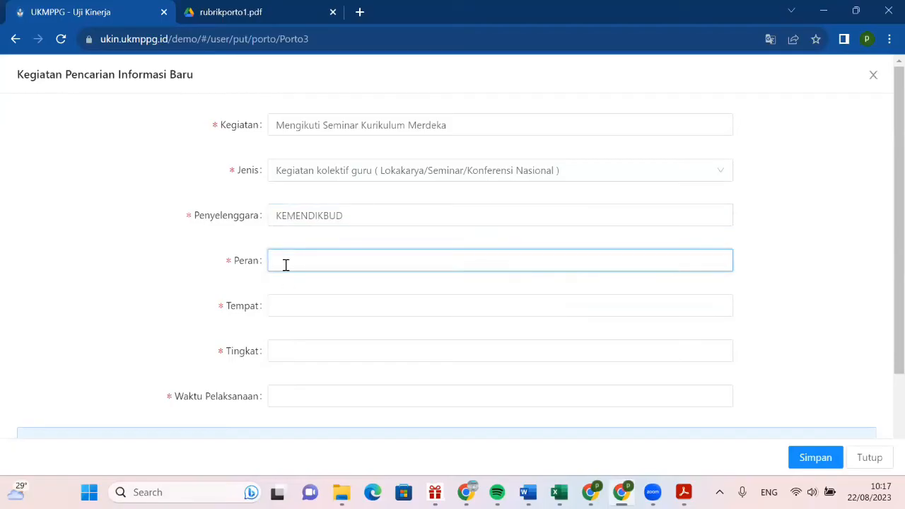
pyautogui.write('Peserta')
# Step: Fill in the activity's Tempat as "Jakarta / Online"
pyautogui.click(305, 305)
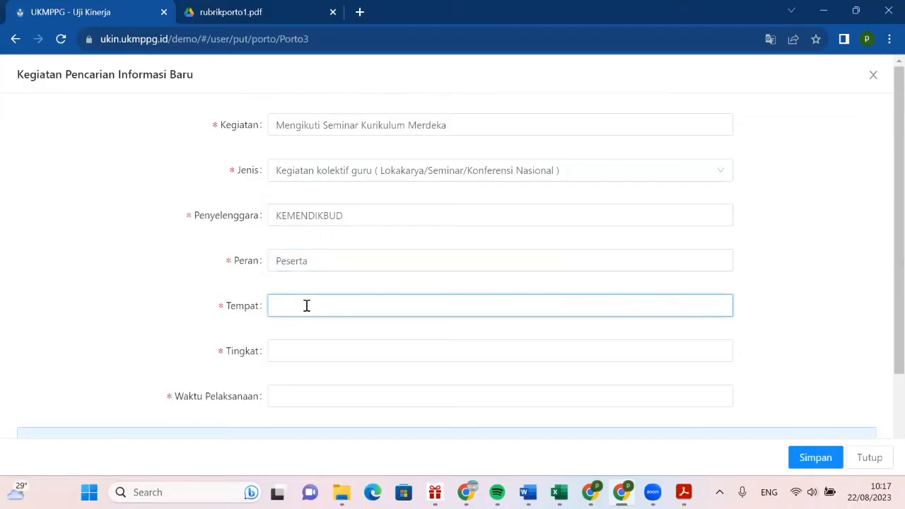
pyautogui.write('O')
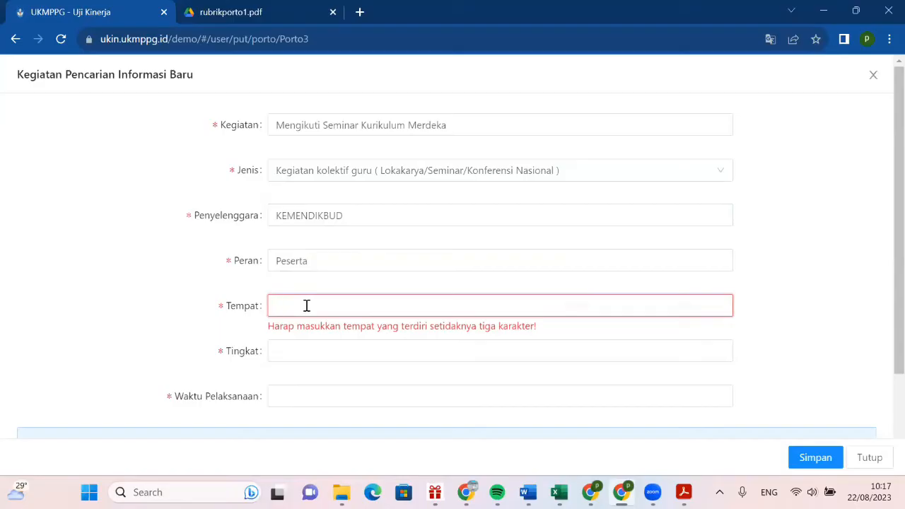
pyautogui.write('Jar')
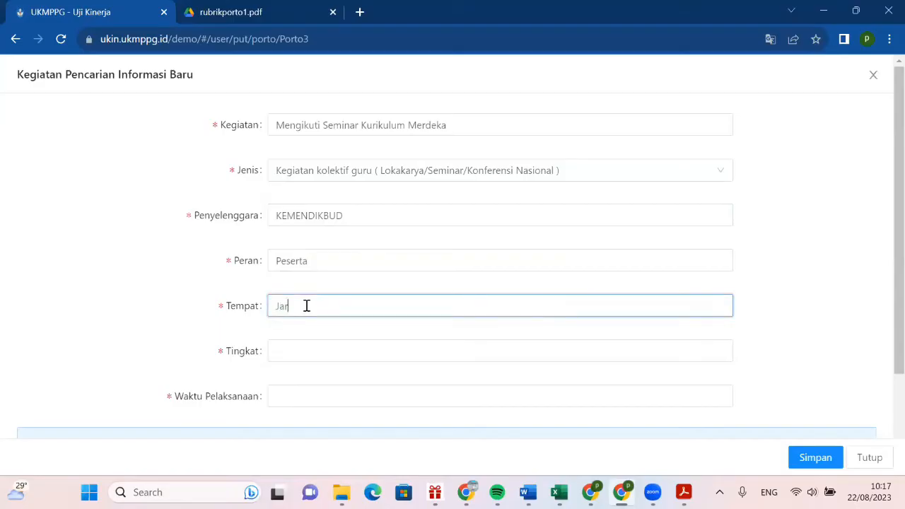
pyautogui.press('BackSpace')
pyautogui.write('karta/')
pyautogui.write(' On;li')
pyautogui.write('line')
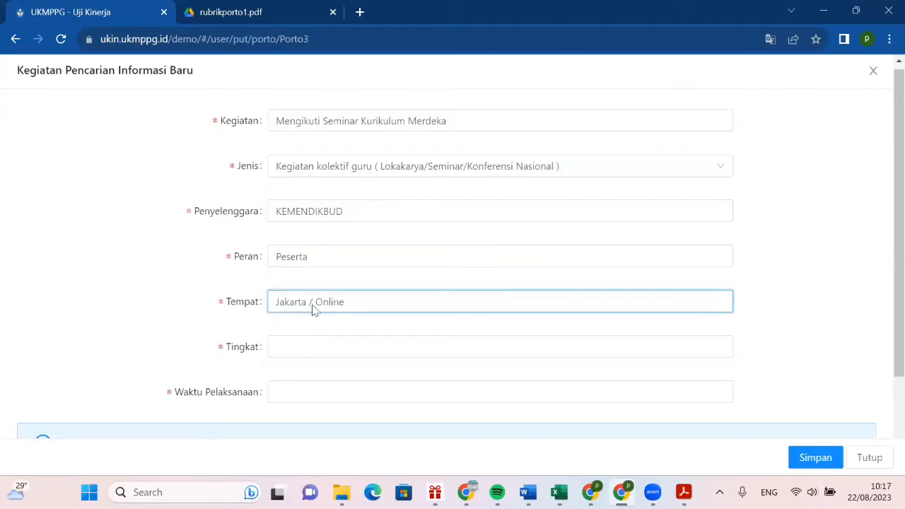
# Step: Set the activity's Tingkat to Nasional and its Waktu Pelaksanaan to 12 November 2022
pyautogui.scroll(-2, 296, 256)
pyautogui.click(300, 226)
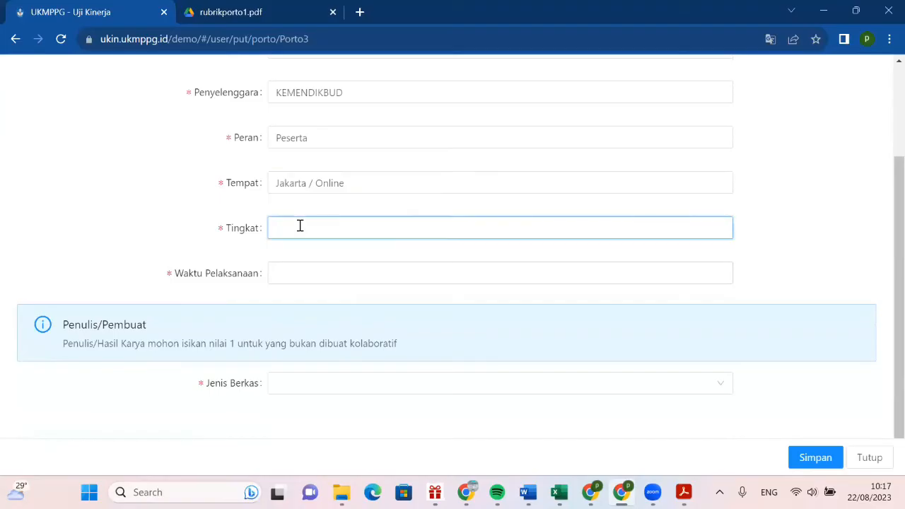
pyautogui.write('Nasional')
pyautogui.click(302, 275)
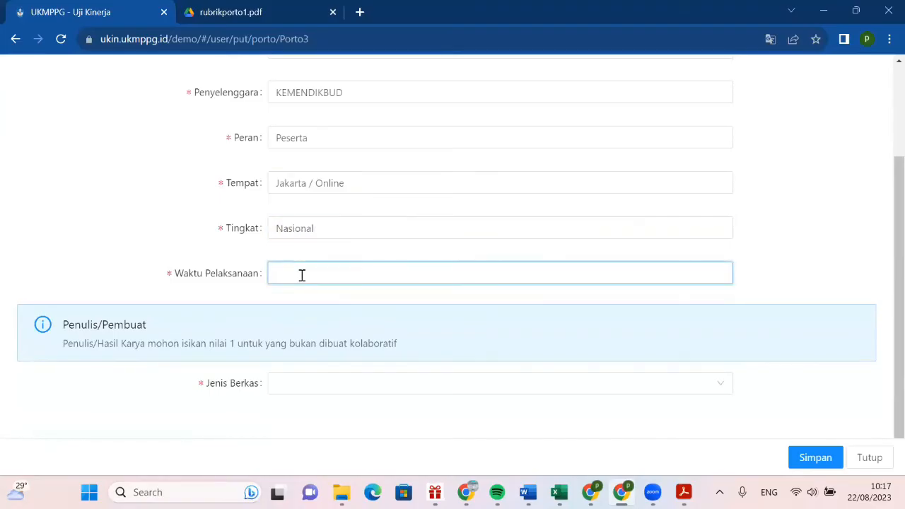
pyautogui.write('0')
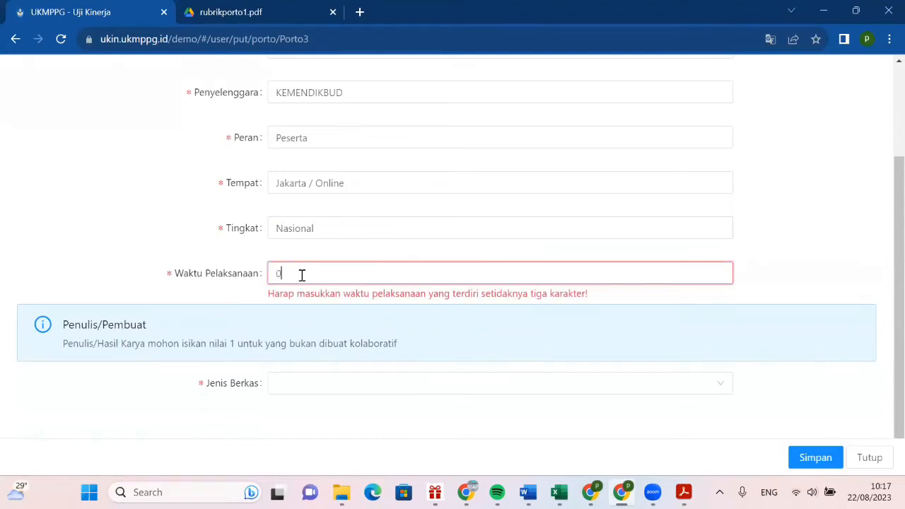
pyautogui.press('BackSpace')
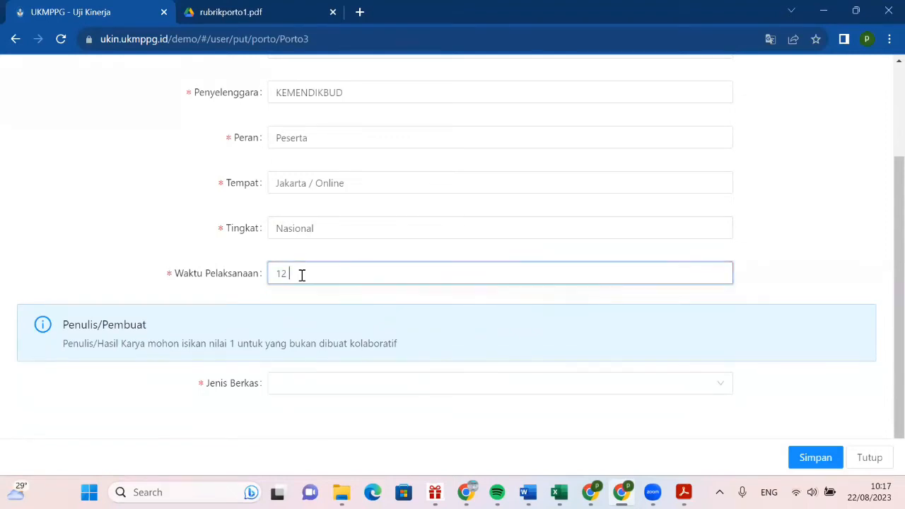
pyautogui.write('November 2022')
# Step: Set Jenis Berkas to Dokumen File and attach "DATA MAHASISWA MADRASAH PPG BATCH 2 2023 - UINSI SAMARINDA.pdf" from Downloads
pyautogui.click(293, 393)
pyautogui.click(289, 417)
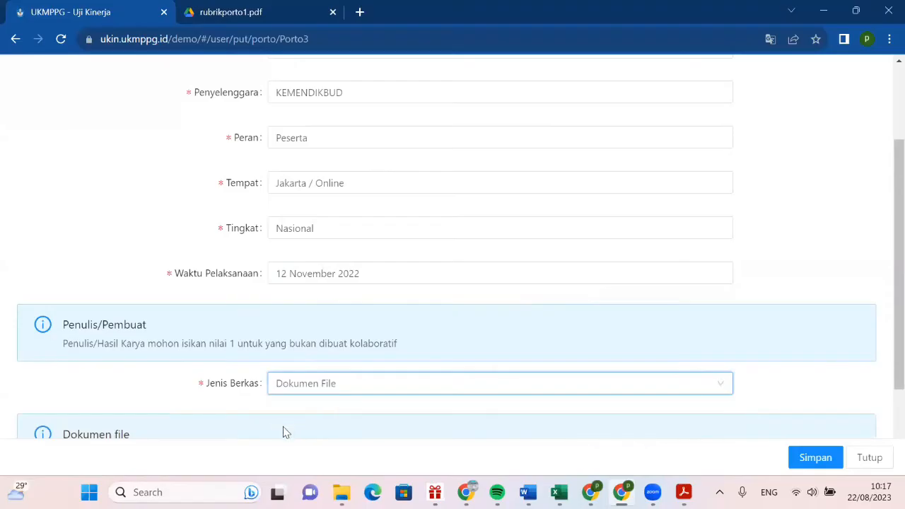
pyautogui.scroll(-1, 289, 423)
pyautogui.scroll(-1, 288, 423)
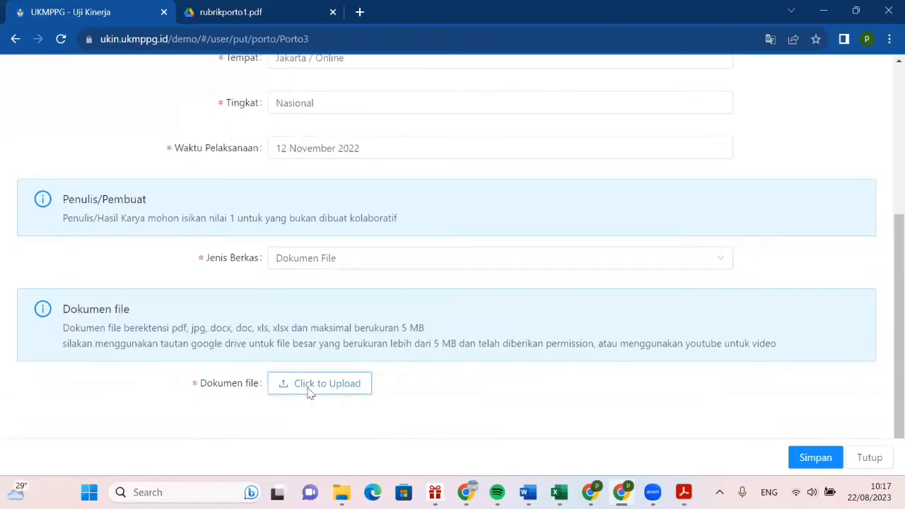
pyautogui.click(311, 393)
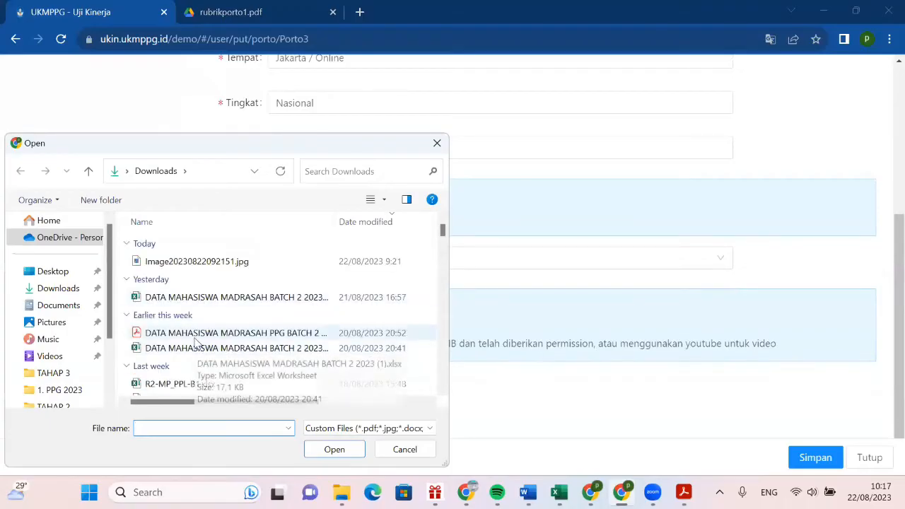
pyautogui.click(187, 332)
pyautogui.click(334, 450)
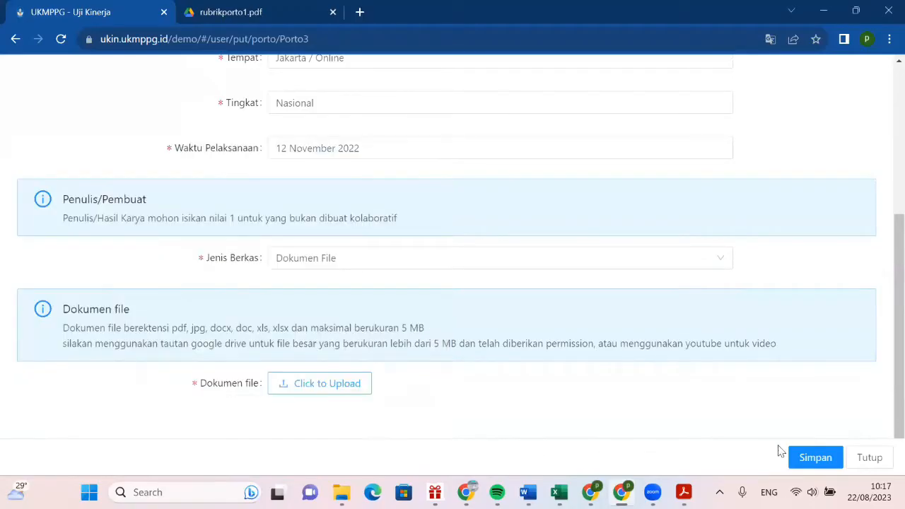
# Step: Save the new seminar activity entry and review it in the activity table
pyautogui.click(813, 453)
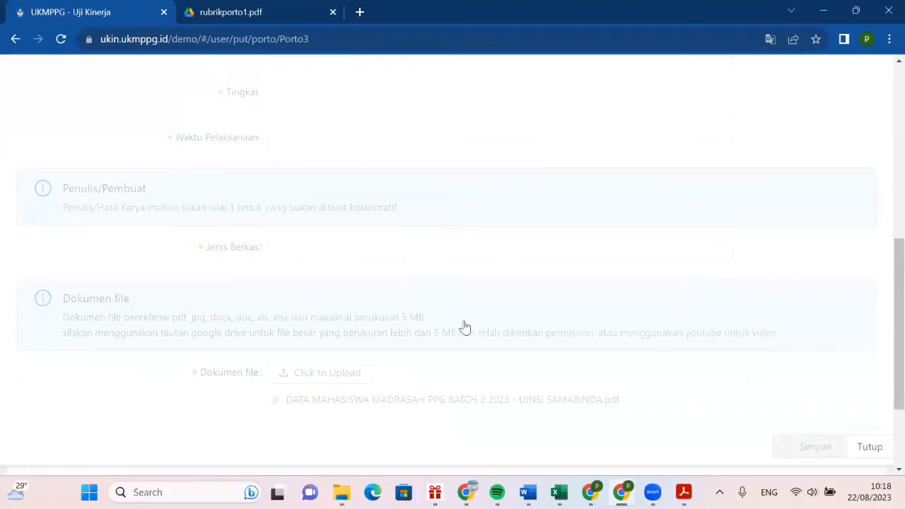
pyautogui.scroll(-2, 477, 360)
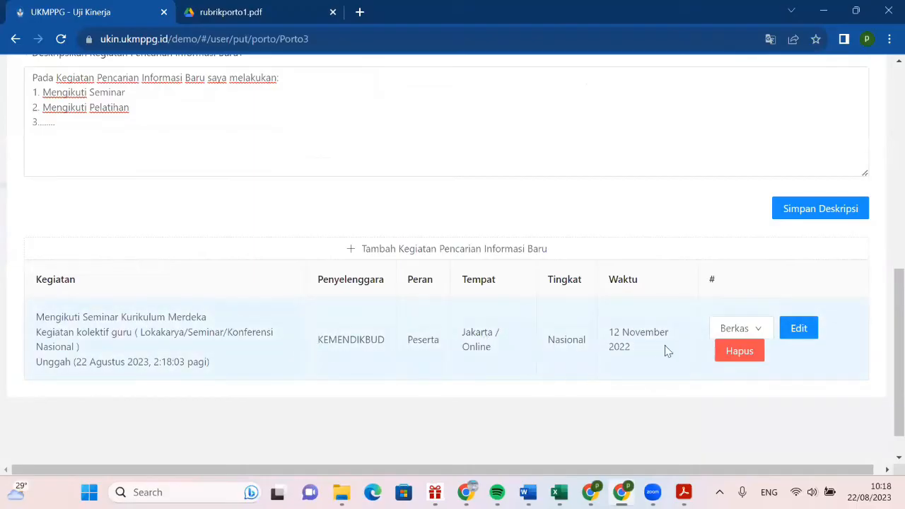
pyautogui.scroll(1, 541, 367)
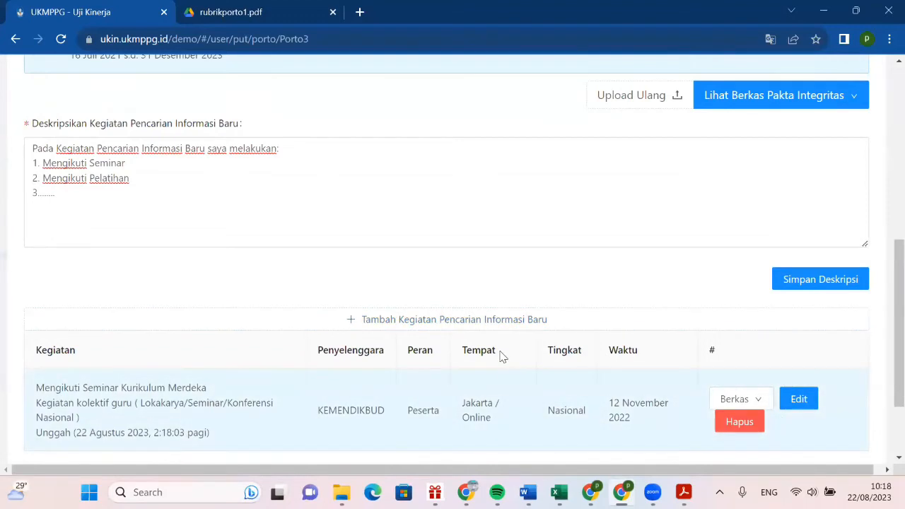
pyautogui.scroll(4, 501, 356)
pyautogui.scroll(2, 477, 311)
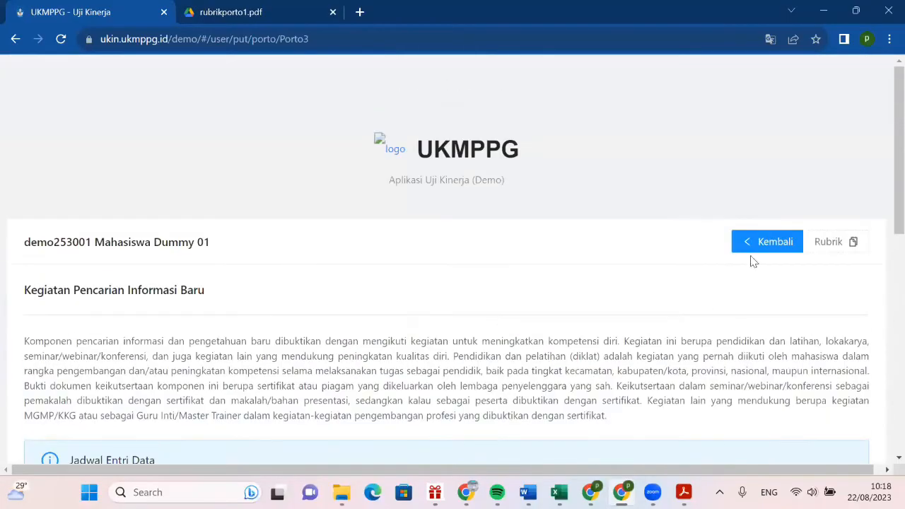
# Step: Return to the portfolio overview and open the Kegiatan yang menghasilkan Inovasi section
pyautogui.click(761, 241)
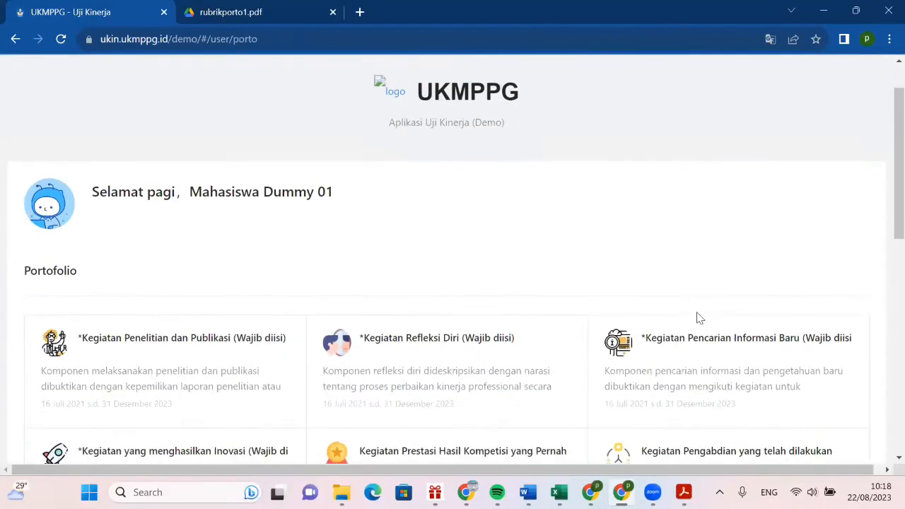
pyautogui.scroll(-1, 697, 318)
pyautogui.click(155, 416)
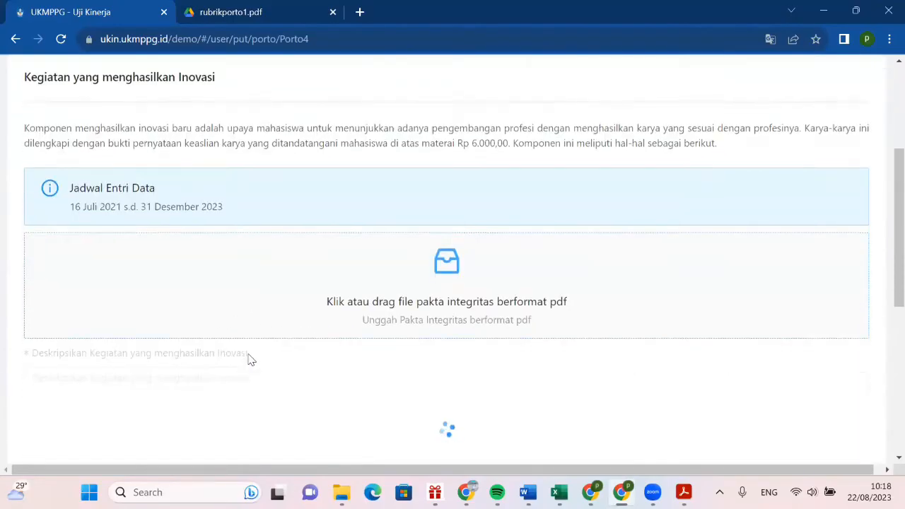
pyautogui.scroll(2, 240, 361)
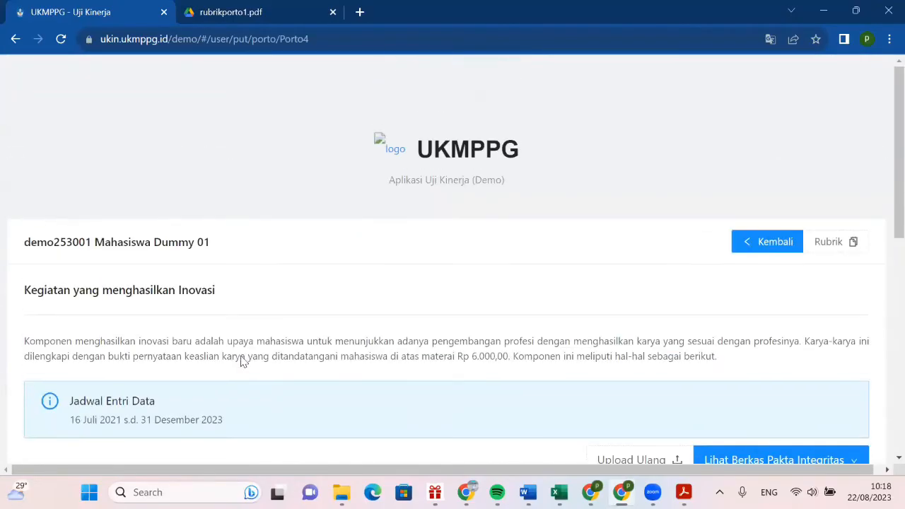
pyautogui.scroll(-3, 241, 357)
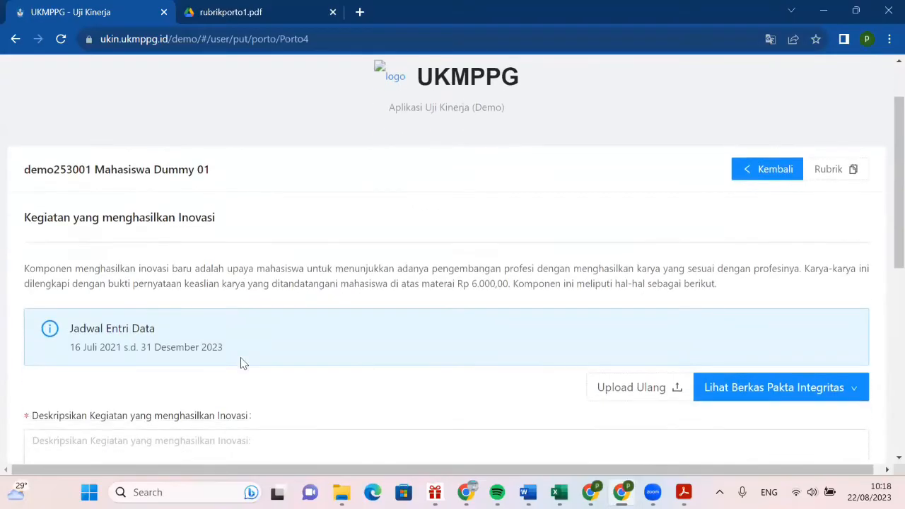
pyautogui.click(241, 358)
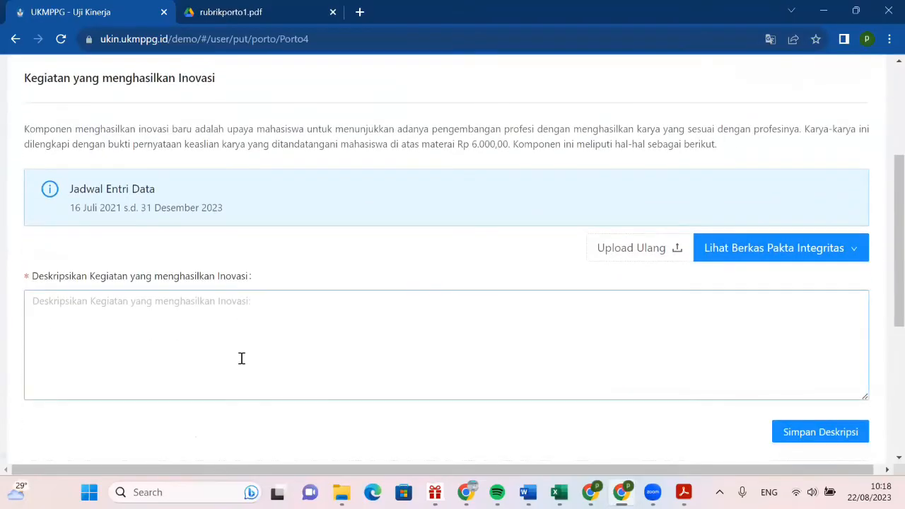
pyautogui.scroll(3, 241, 359)
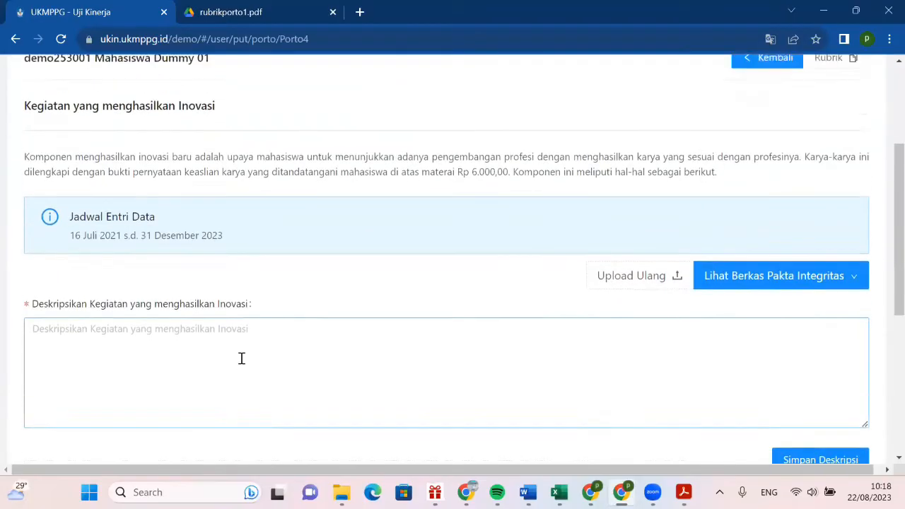
pyautogui.scroll(-1, 241, 358)
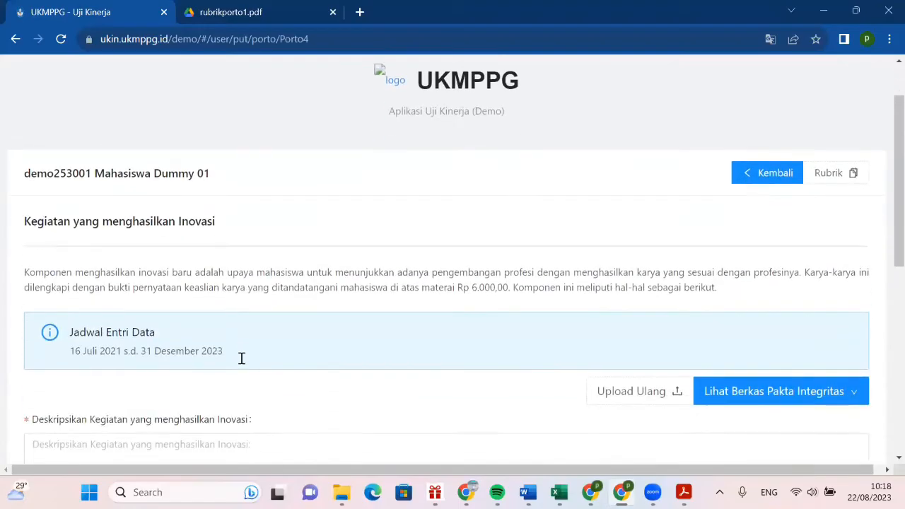
pyautogui.scroll(-1, 241, 359)
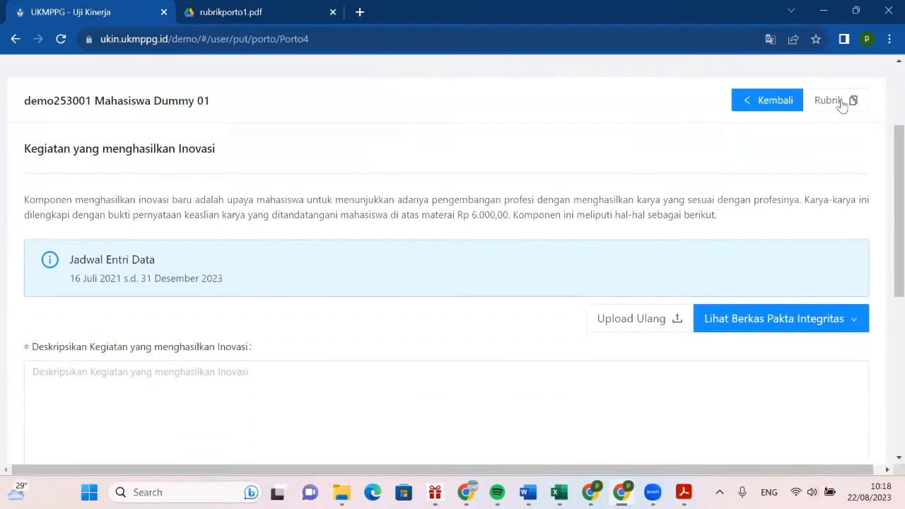
pyautogui.click(839, 102)
# Step: Begin the innovation description with the line "Pada poin Menghasilkan Inovasi saya melakukan:"
pyautogui.click(213, 400)
pyautogui.write('Pada poin')
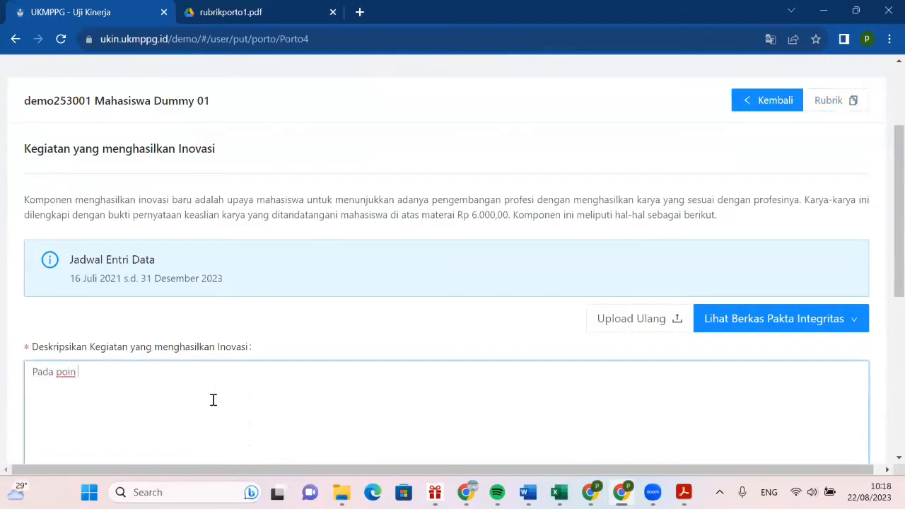
pyautogui.write(' Menghasilkan Ino')
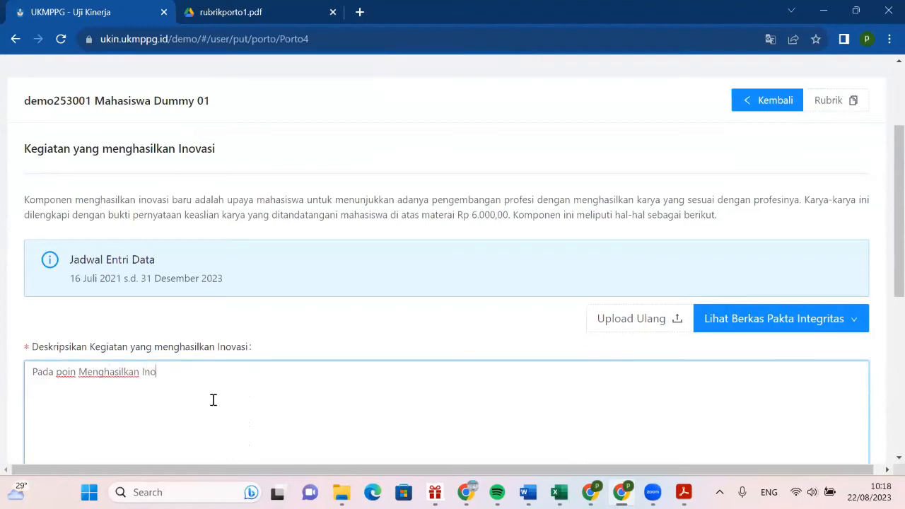
pyautogui.write('vasi saya melaku')
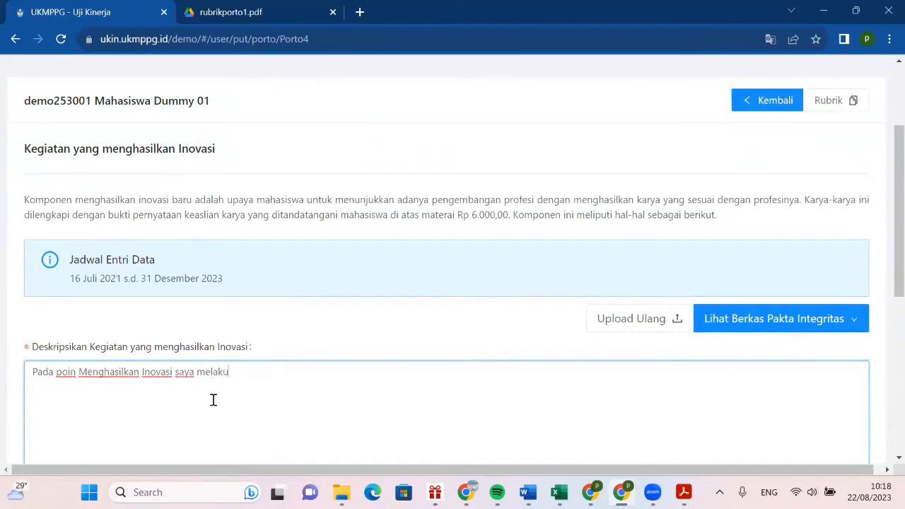
pyautogui.write('kan:')
pyautogui.press('Return')
# Step: Add the description items "1. Membuat Video Pembelajaran terkait....." and "2. Membuat LKPD terkait ...." on separate lines
pyautogui.write('1. Membu')
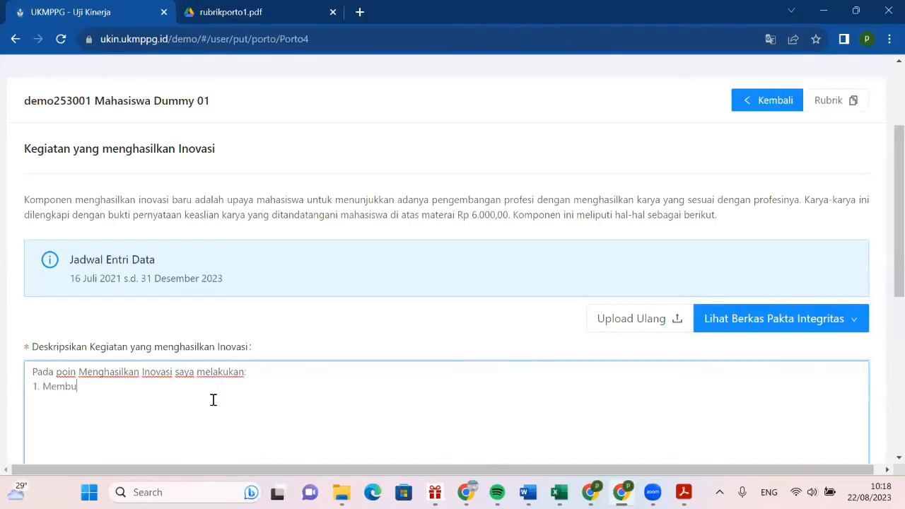
pyautogui.write('at Video Pembelaja')
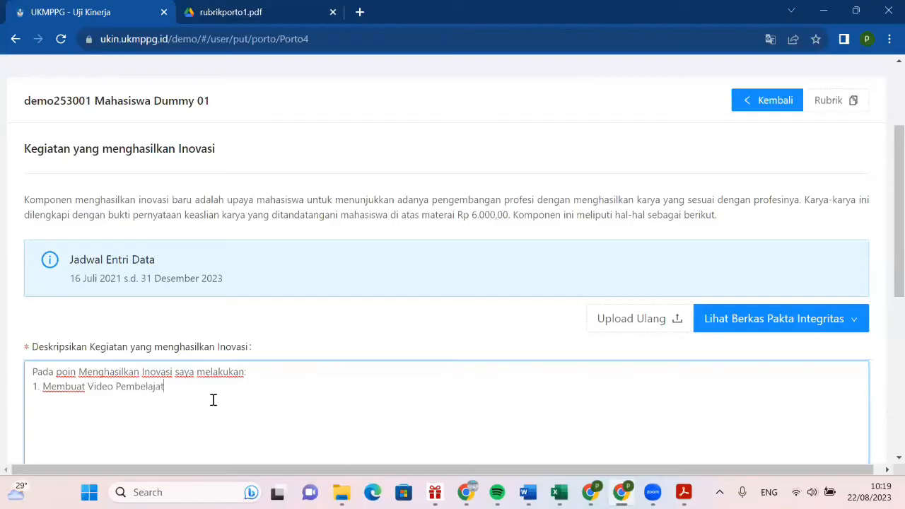
pyautogui.write('ran terkait.... 2. Mem')
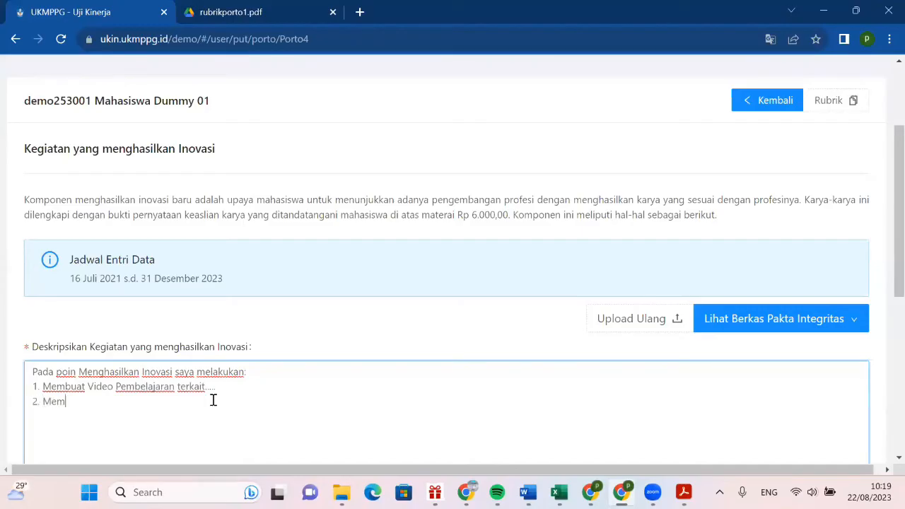
pyautogui.write('buat LKPD terkait . ...')
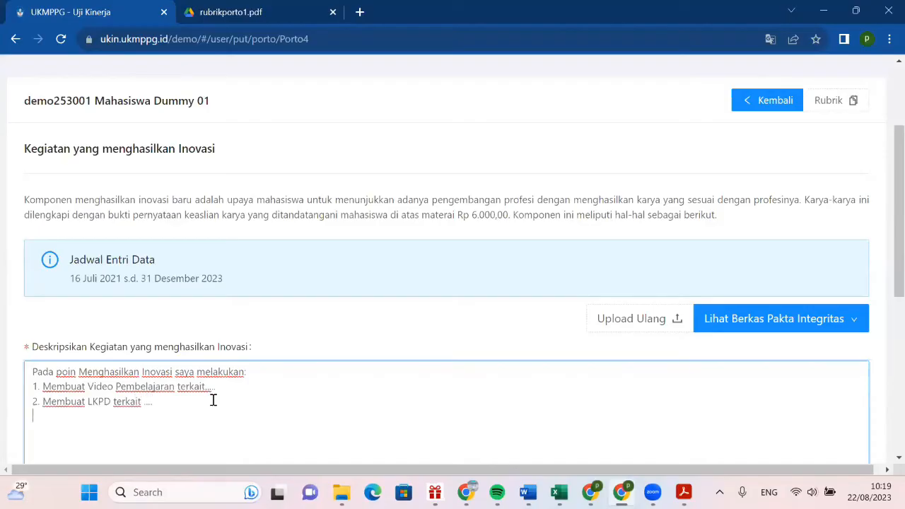
# Step: Add the items "3. Membuat Modul terkait materi..." and "4. Membuat Alat Peraga terkait...." and save the description
pyautogui.write(' 3. Membuat Modul')
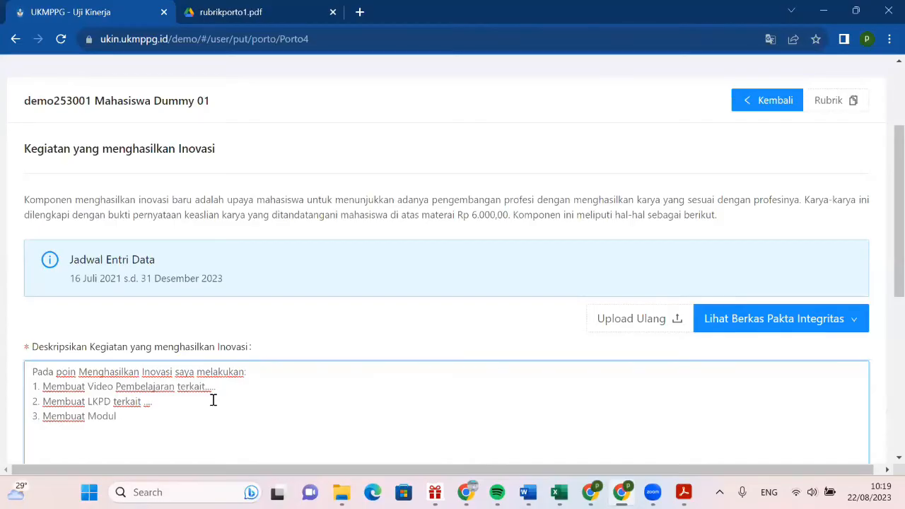
pyautogui.write('terkait materi...')
pyautogui.press('Return')
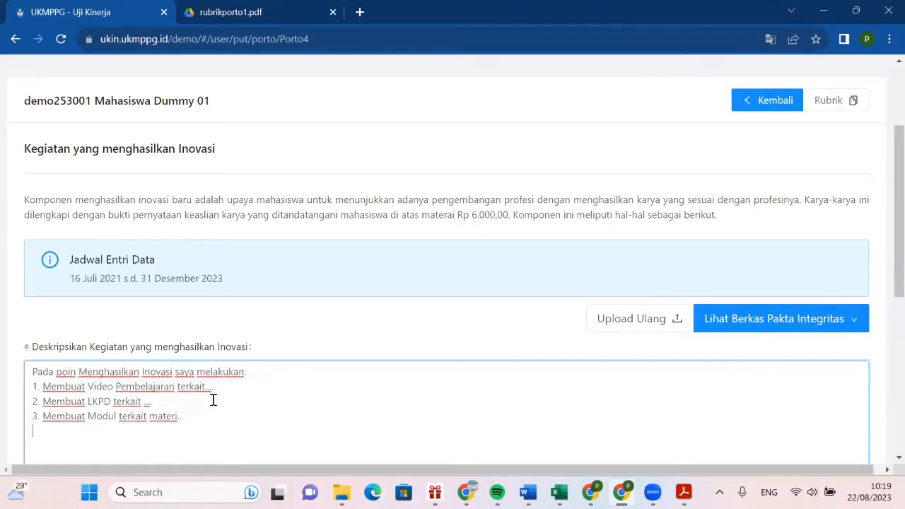
pyautogui.write('4. Membuat Alat')
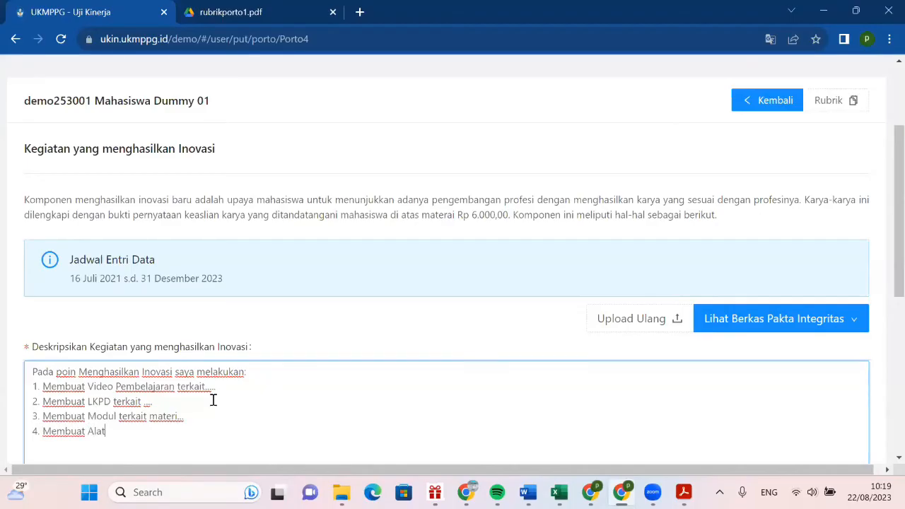
pyautogui.write(' Peraga terkait')
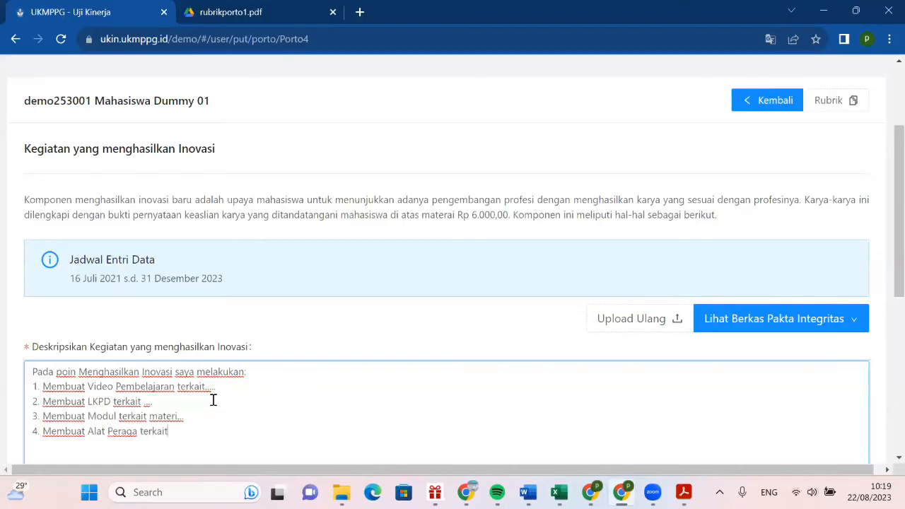
pyautogui.write('...')
pyautogui.scroll(-2, 227, 398)
pyautogui.click(822, 364)
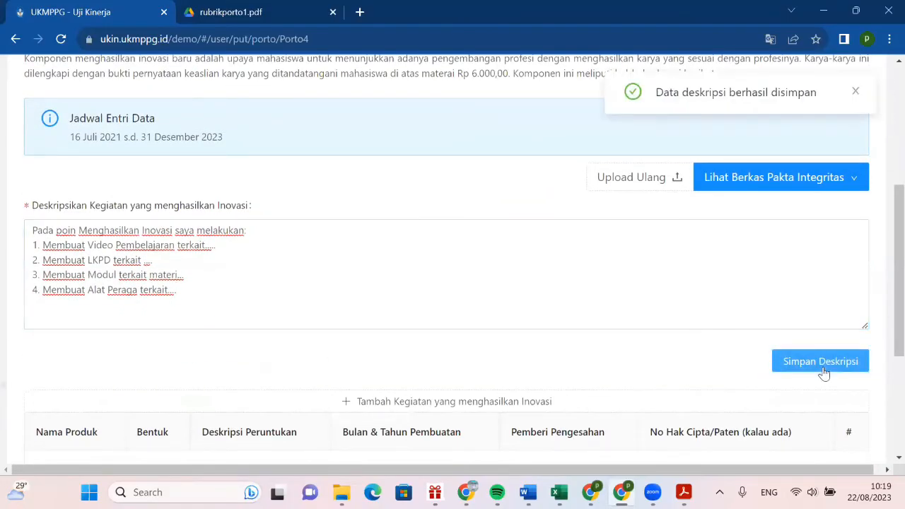
# Step: Add a new innovation activity and enter "Membuat Video Pembelajaran" as its Kegiatan
pyautogui.scroll(-2, 711, 323)
pyautogui.scroll(1, 525, 304)
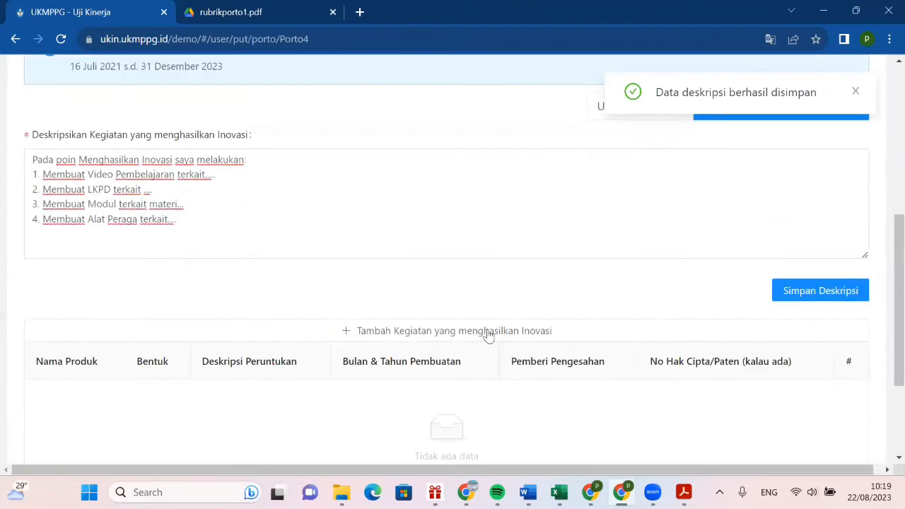
pyautogui.click(478, 336)
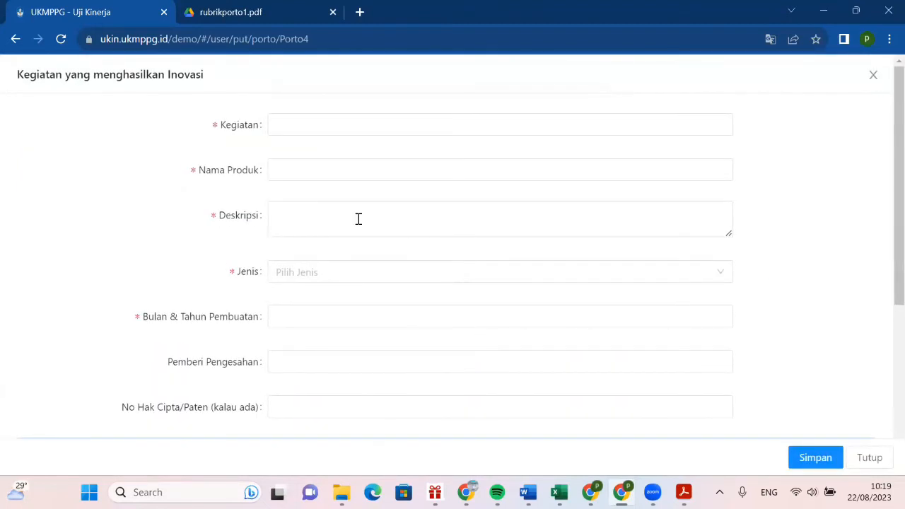
pyautogui.click(328, 132)
pyautogui.click(301, 127)
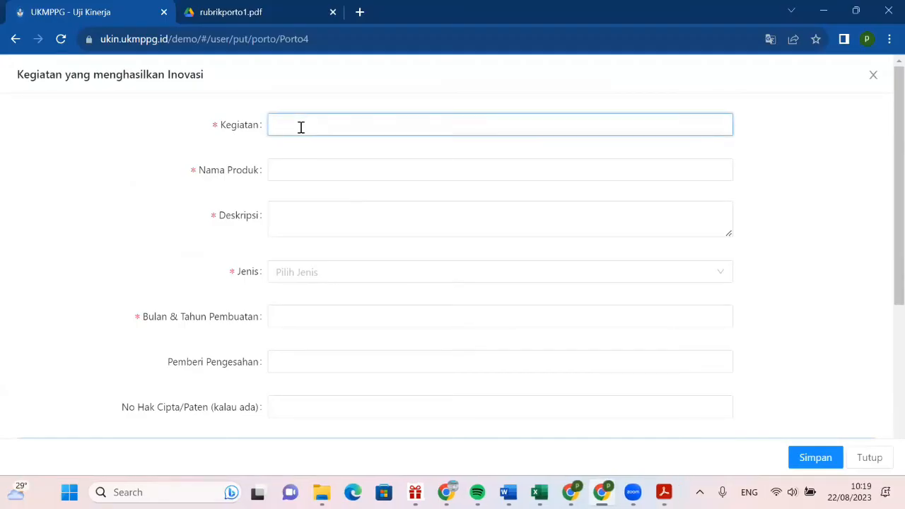
pyautogui.write('Membuat Video Pembel;ajara')
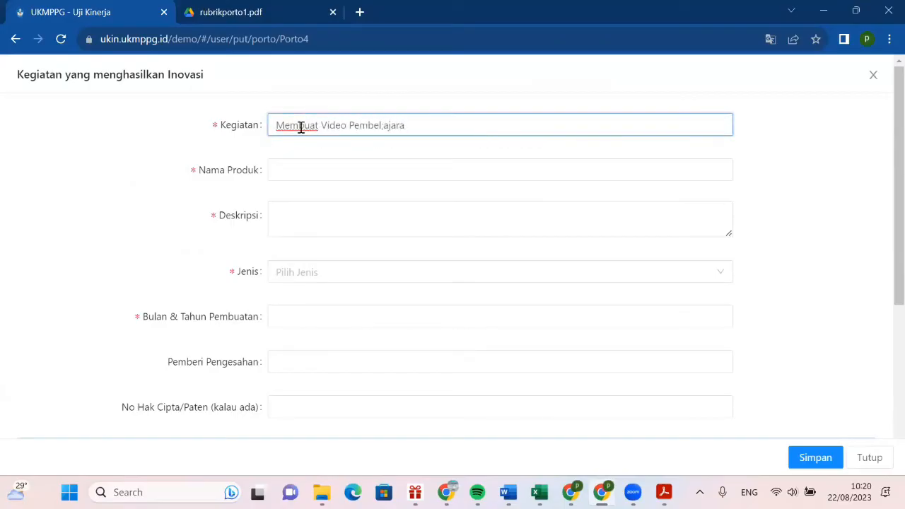
pyautogui.press('BackSpace')
pyautogui.press('BackSpace')
pyautogui.press('BackSpace')
pyautogui.press('BackSpace')
pyautogui.press('BackSpace')
pyautogui.press('BackSpace')
pyautogui.write('ajara')
# Step: Fill in the Nama Produk as "VIdeo Pembelajaran Materi Hal Nun Sukun dan Tanwin"
pyautogui.click(294, 170)
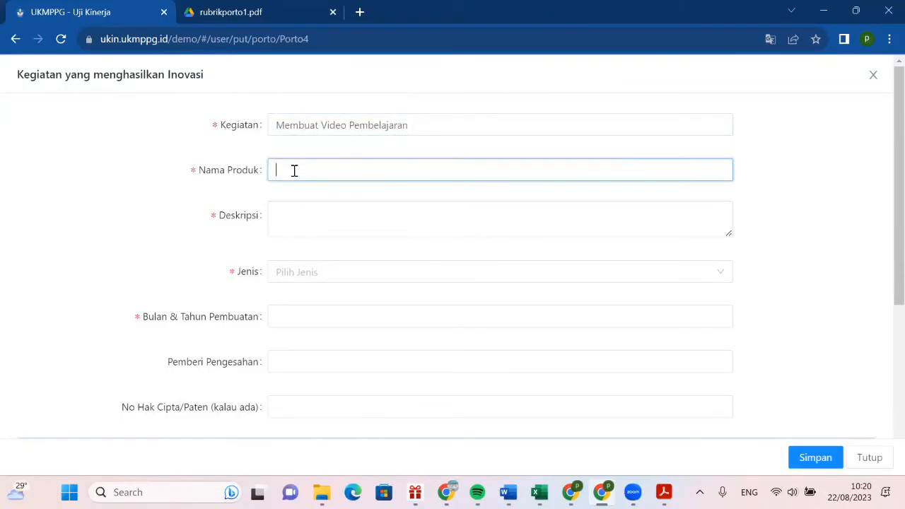
pyautogui.write('Vi')
pyautogui.write('deo ')
pyautogui.write('Pembelajaran ')
pyautogui.write('Materi ')
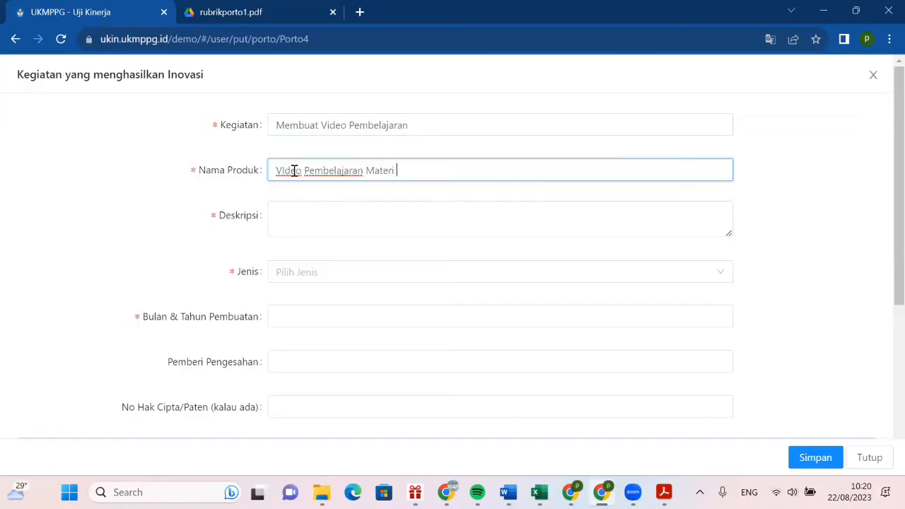
pyautogui.write('Hal Nun Sukun ')
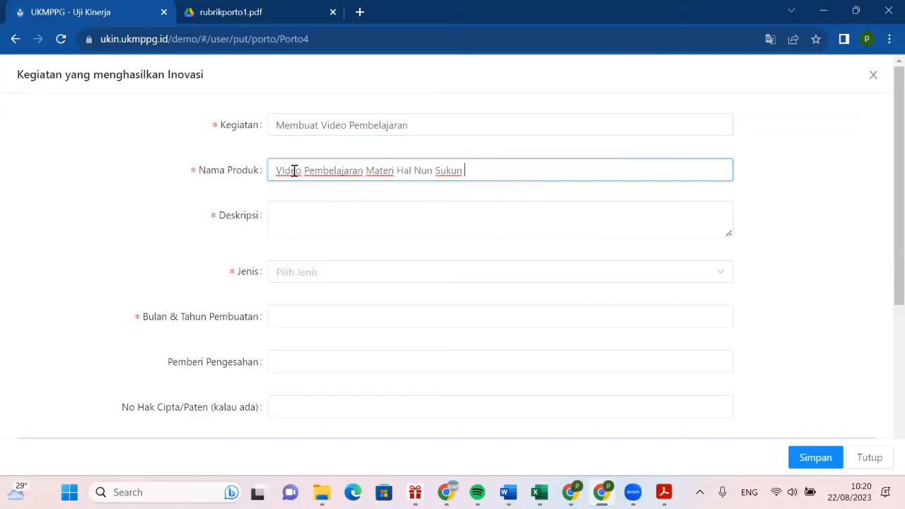
pyautogui.write('dan Tanwin')
# Step: Enter "Video Pembelajaran diperuntukan untuk Kelas 1 SD / MI" as the product's Deskripsi
pyautogui.click(315, 221)
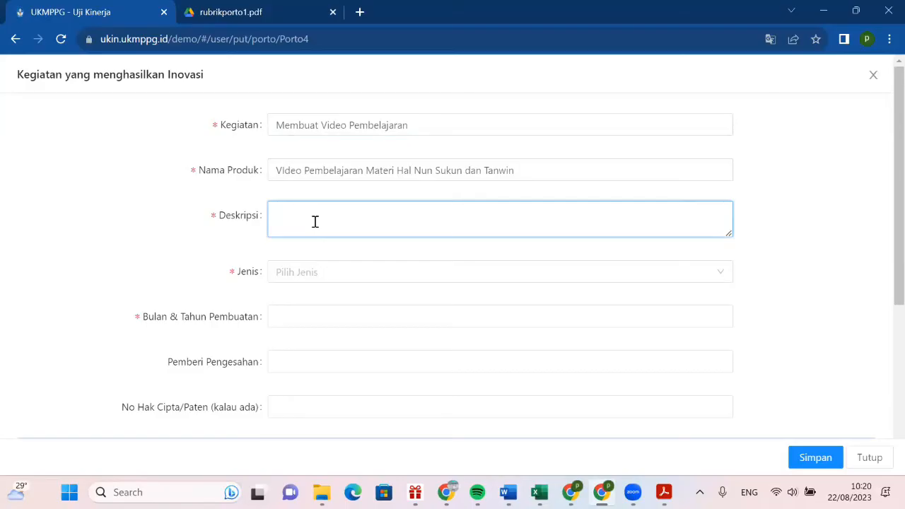
pyautogui.write('Video Pembelajaran diperuntukan untu')
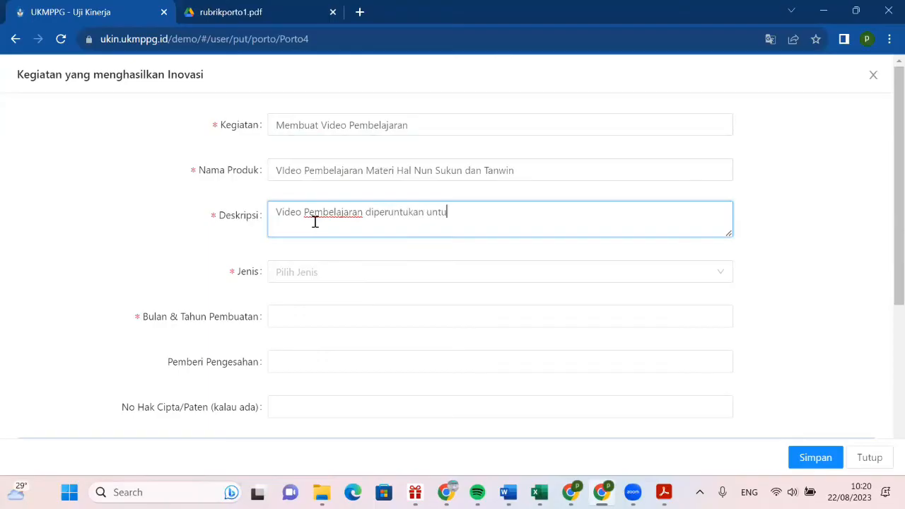
pyautogui.write('k Kelas 1 SD ')
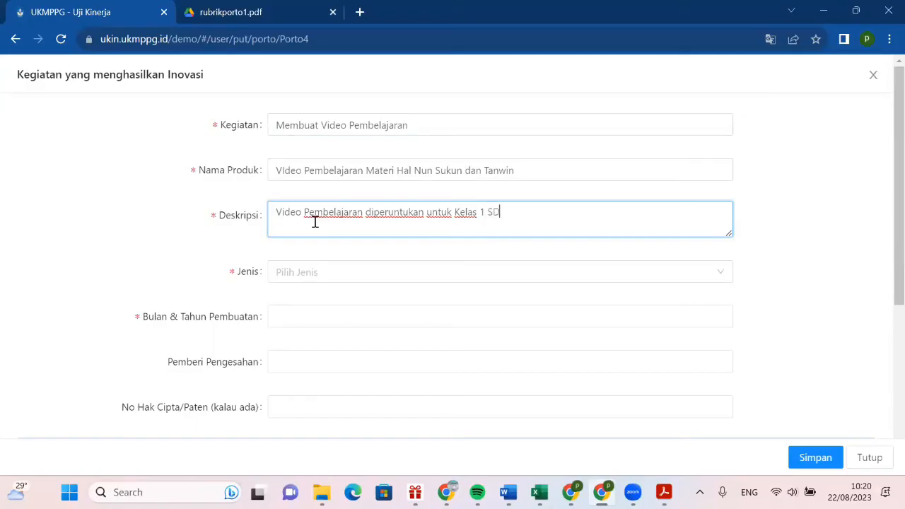
pyautogui.write('/ MI')
# Step: Choose "Karya teknologi sederhana" as the Jenis of the learning video product
pyautogui.click(323, 281)
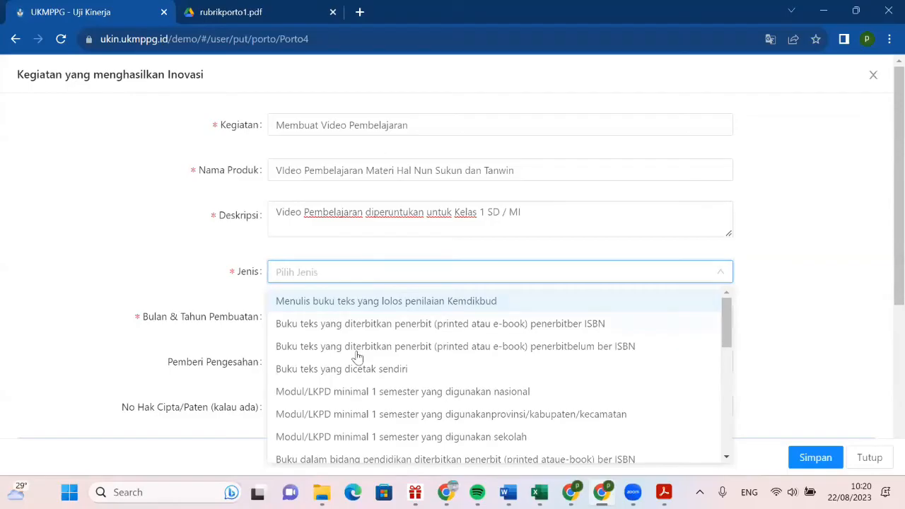
pyautogui.scroll(-10, 357, 357)
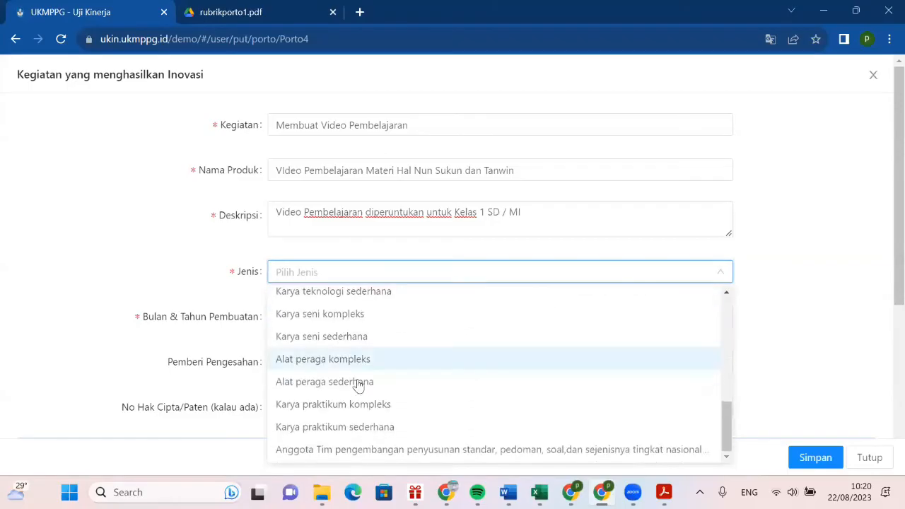
pyautogui.scroll(10, 357, 384)
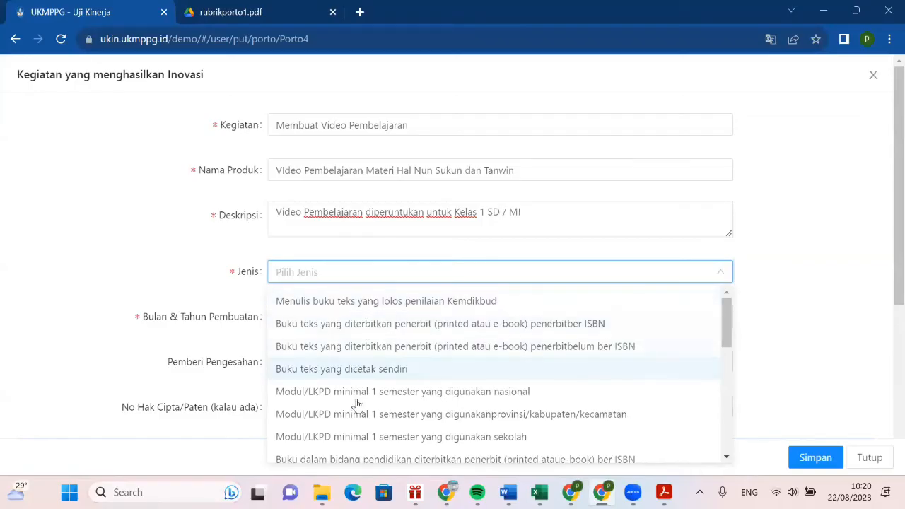
pyautogui.scroll(-1, 362, 378)
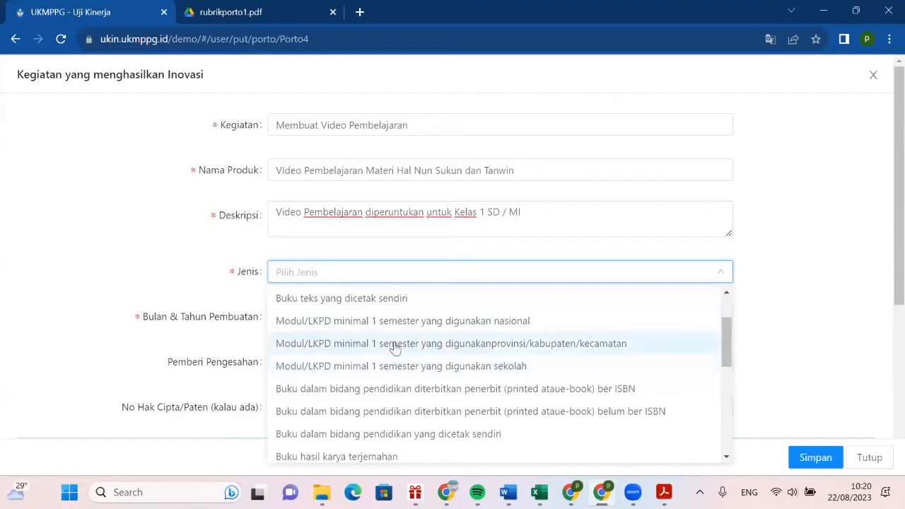
pyautogui.scroll(-1, 386, 404)
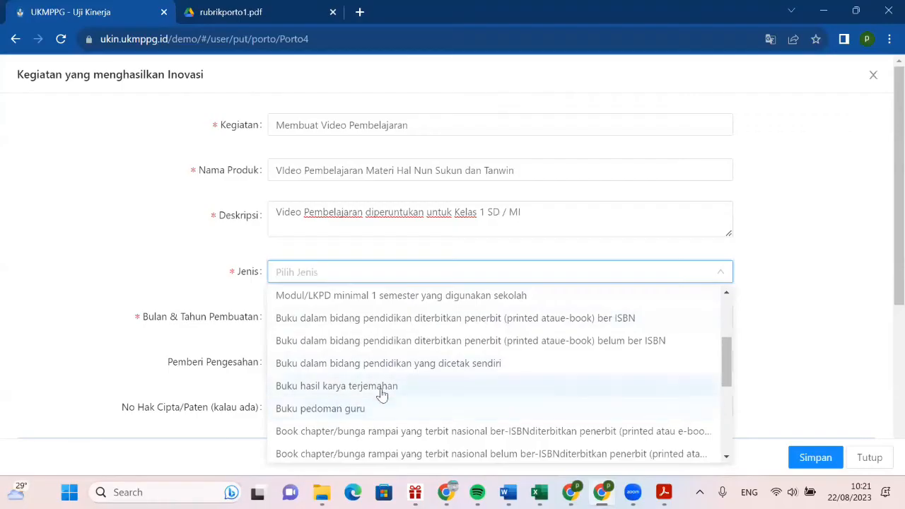
pyautogui.scroll(-2, 374, 413)
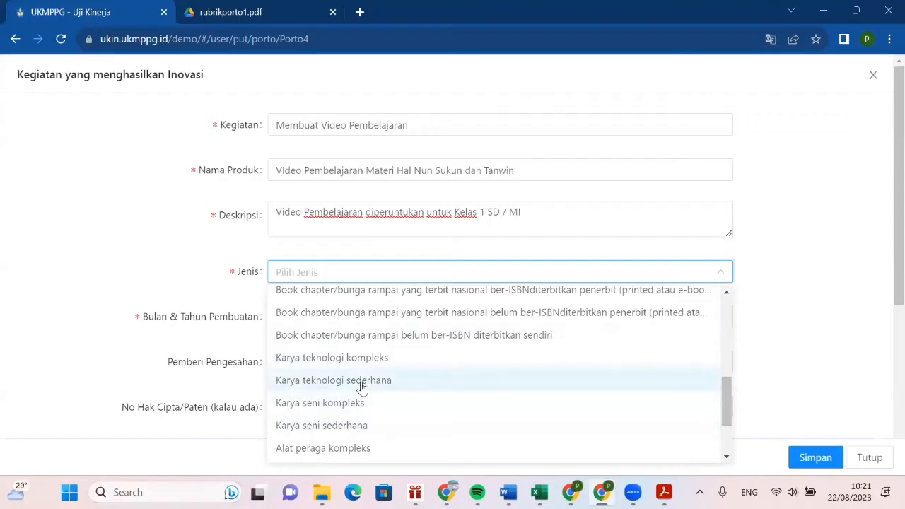
pyautogui.click(361, 388)
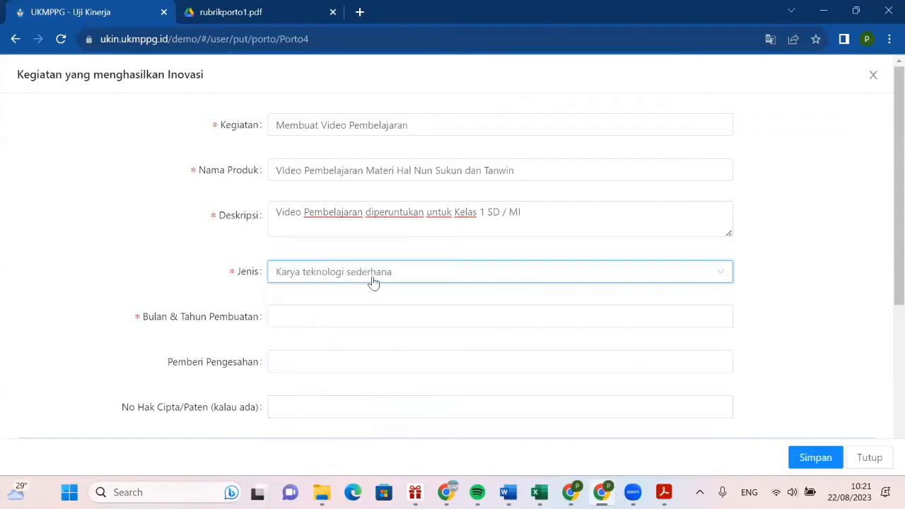
pyautogui.click(372, 280)
pyautogui.scroll(-2, 353, 373)
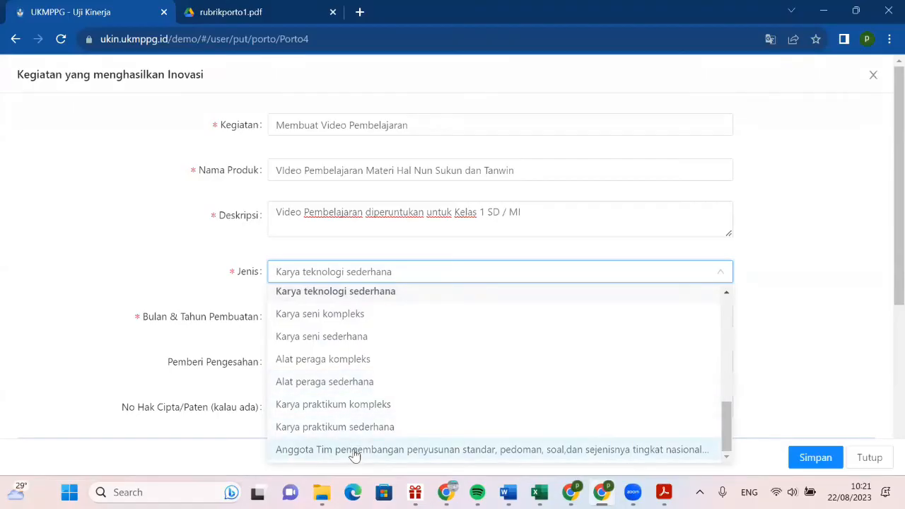
pyautogui.scroll(2, 355, 377)
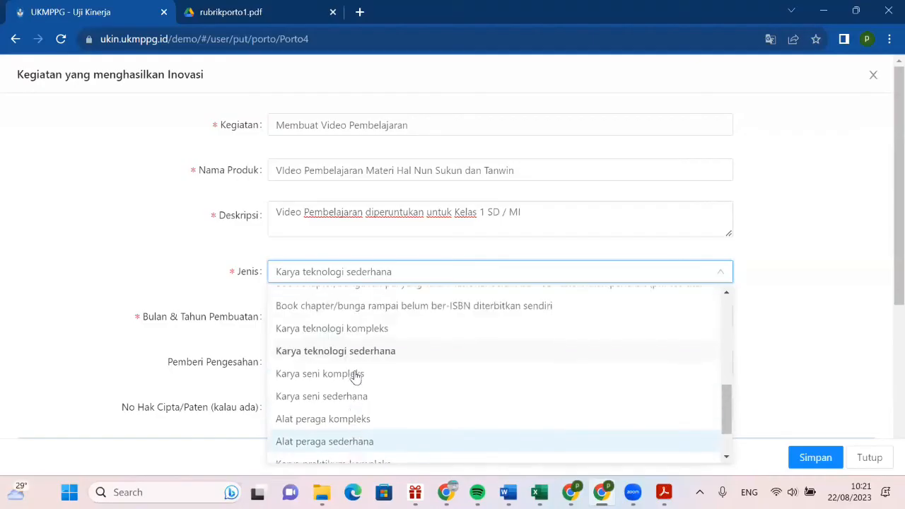
pyautogui.scroll(4, 355, 377)
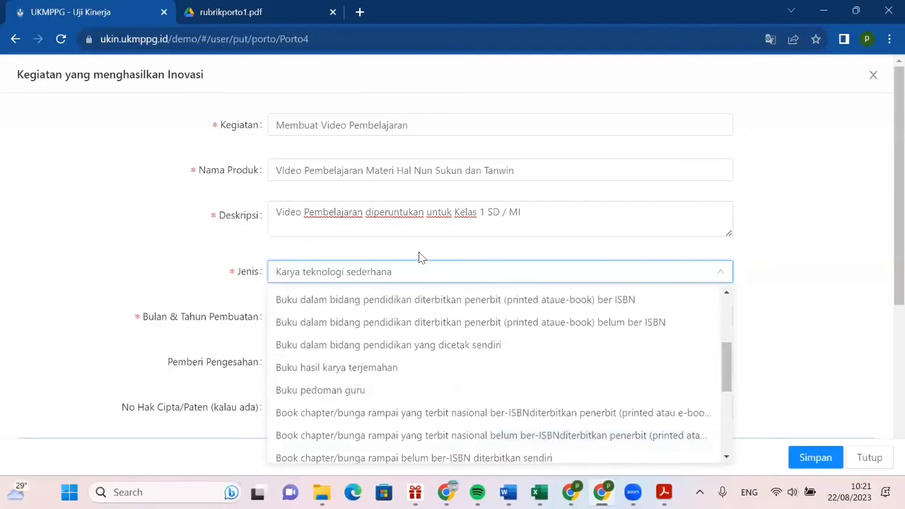
pyautogui.click(418, 256)
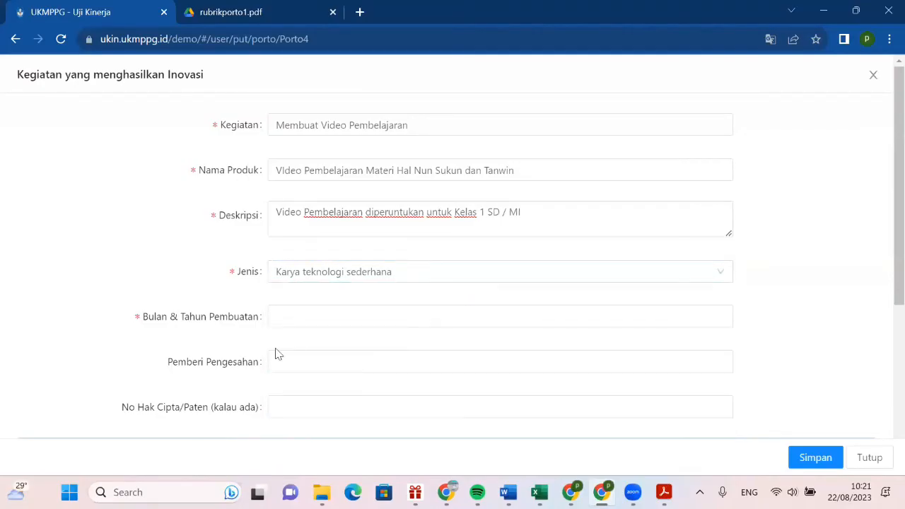
# Step: Enter "Januari 2023" as the Bulan & Tahun Pembuatan of the product
pyautogui.click(283, 319)
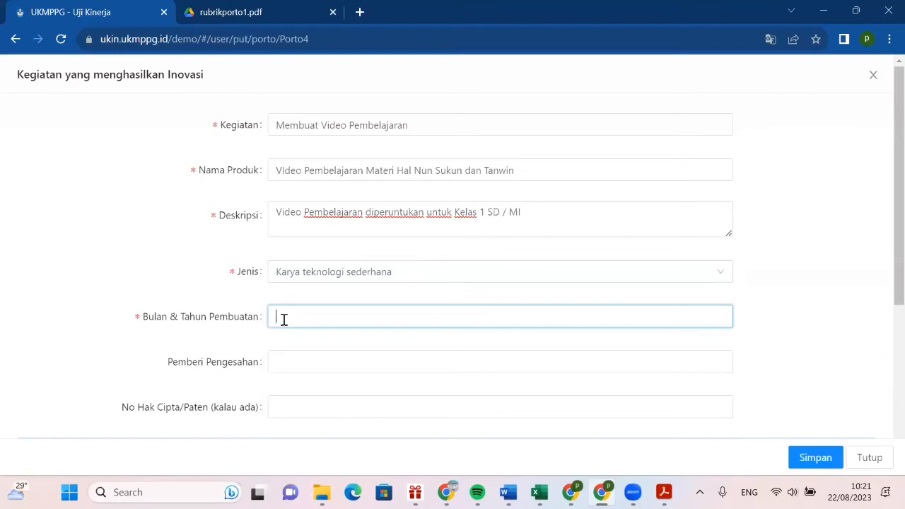
pyautogui.write('Januari 2')
pyautogui.hotkey('ctrl', 'a')
pyautogui.press('BackSpace')
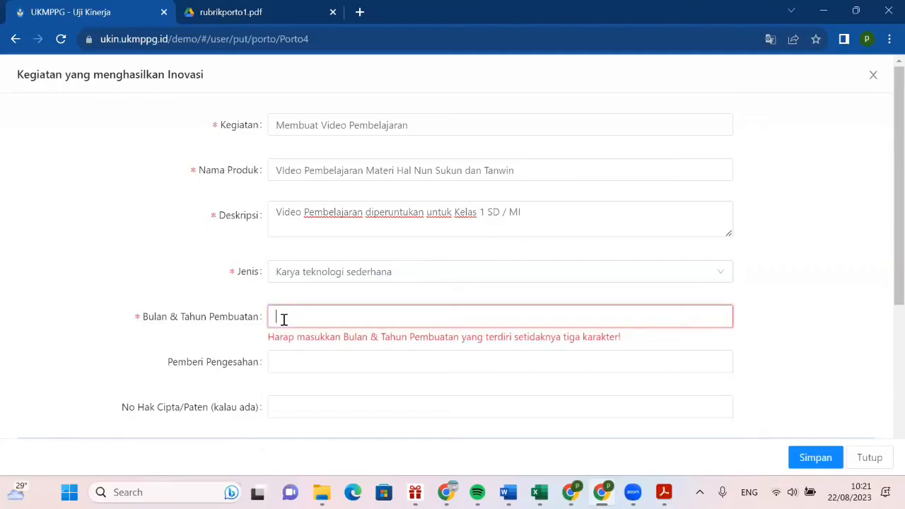
pyautogui.write('Januari 2023')
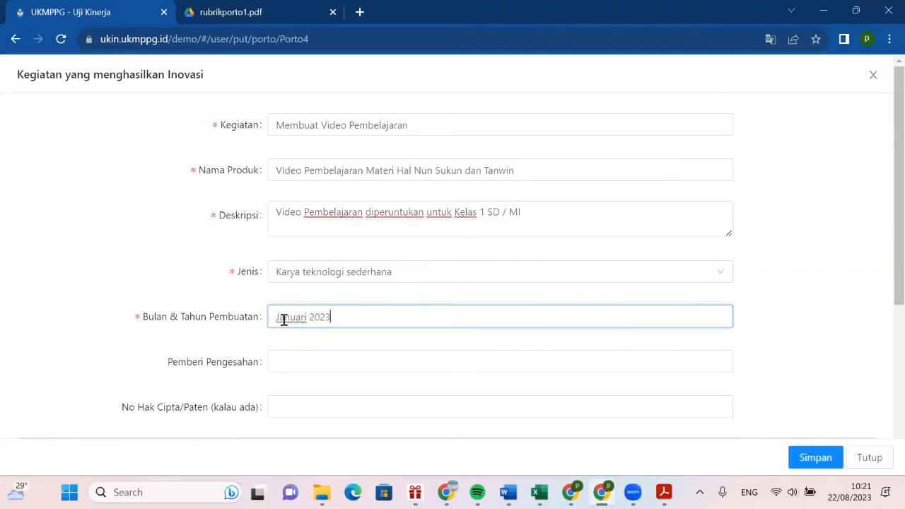
# Step: Enter "Kepala Sekolah" as the Pemberi Pengesahan and "-" for the No Hak Cipta/Paten
pyautogui.click(291, 363)
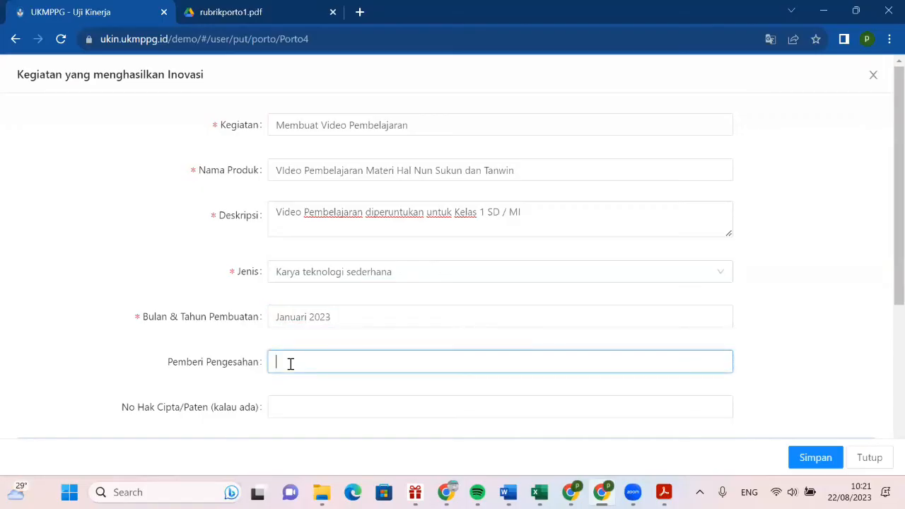
pyautogui.write('Kepala Sekolah')
pyautogui.click(295, 410)
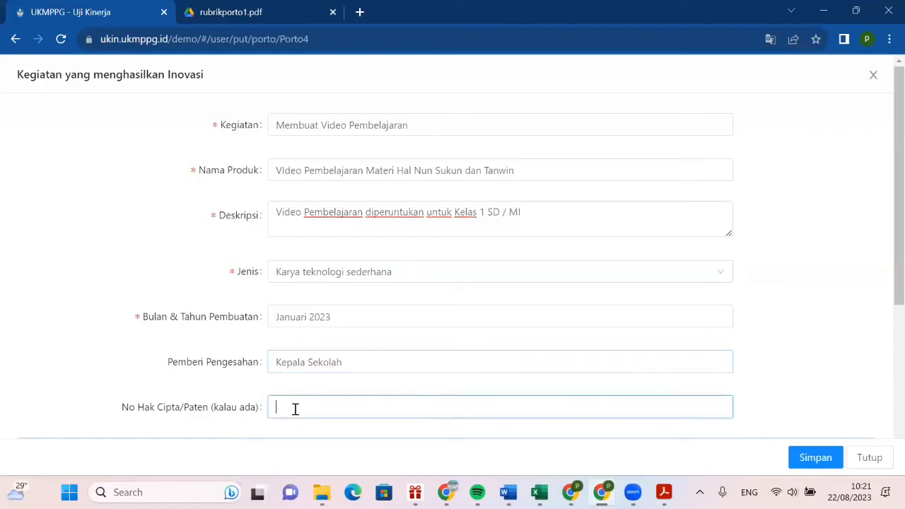
pyautogui.scroll(-1, 294, 409)
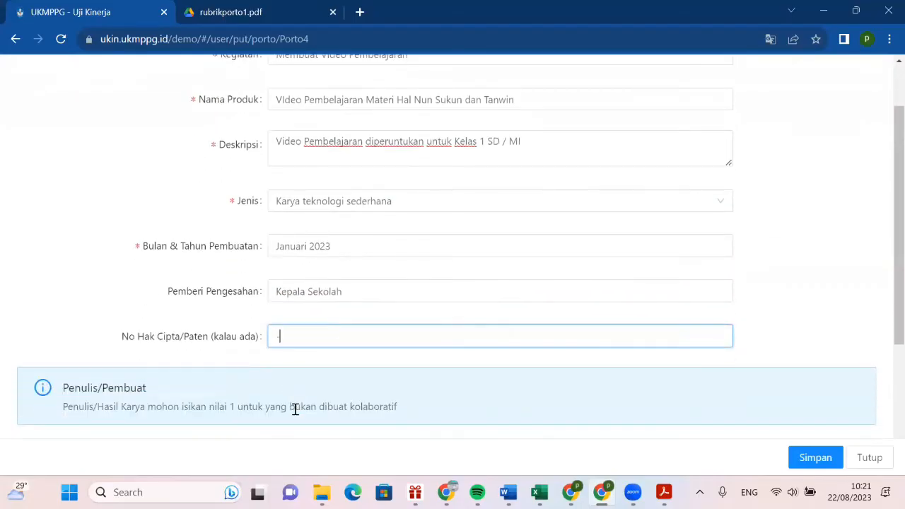
# Step: Set the Penulis/Pembuat entry to maker number 1 out of (dari) 1
pyautogui.scroll(-2, 294, 410)
pyautogui.click(300, 340)
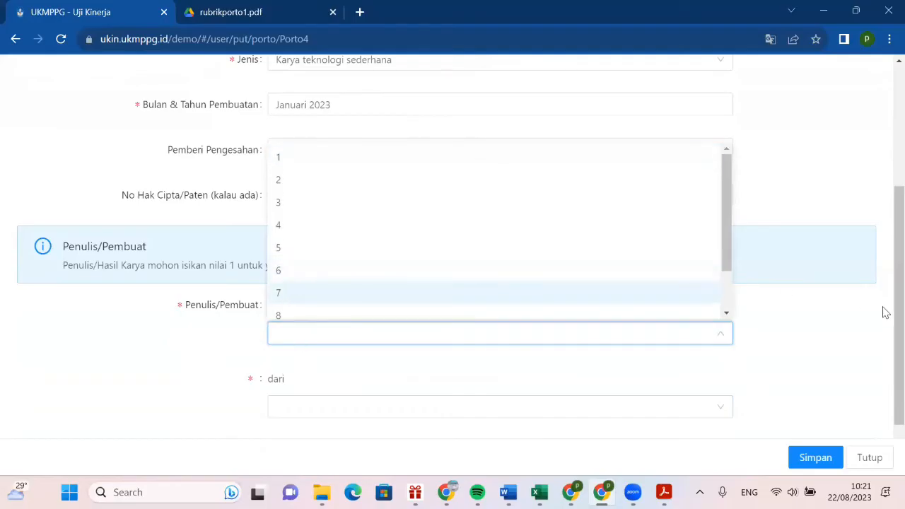
pyautogui.scroll(1, 883, 297)
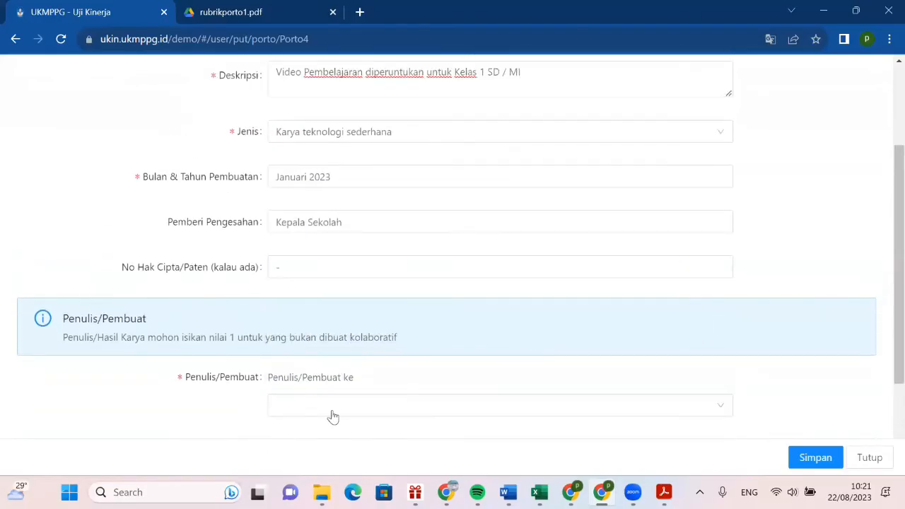
pyautogui.click(333, 416)
pyautogui.click(289, 233)
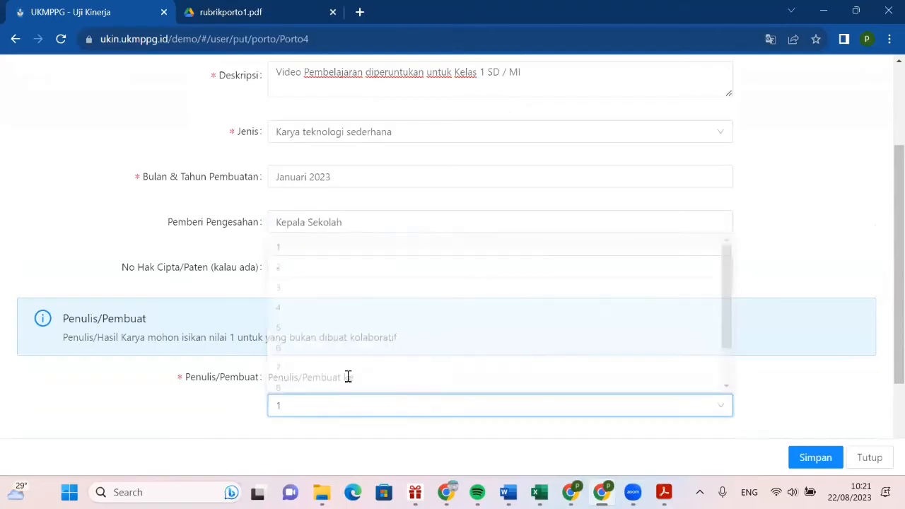
pyautogui.scroll(-2, 319, 351)
pyautogui.click(319, 337)
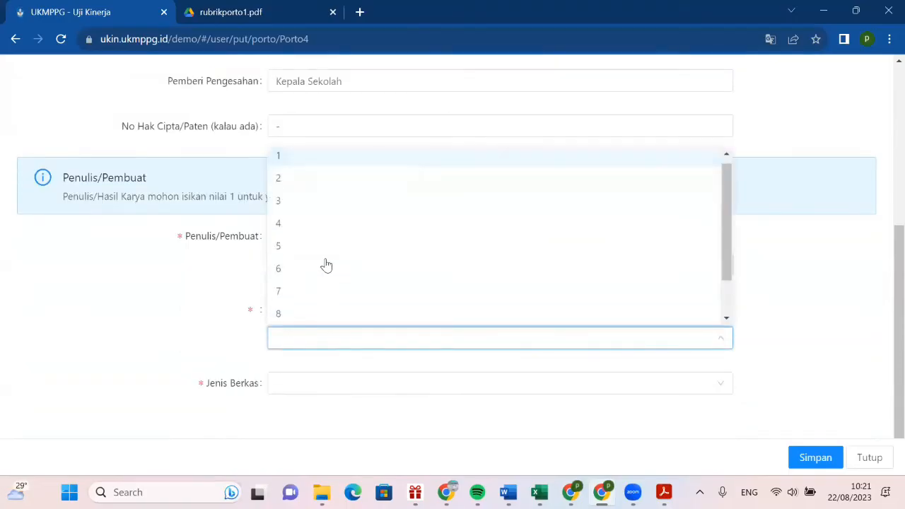
pyautogui.scroll(1, 882, 337)
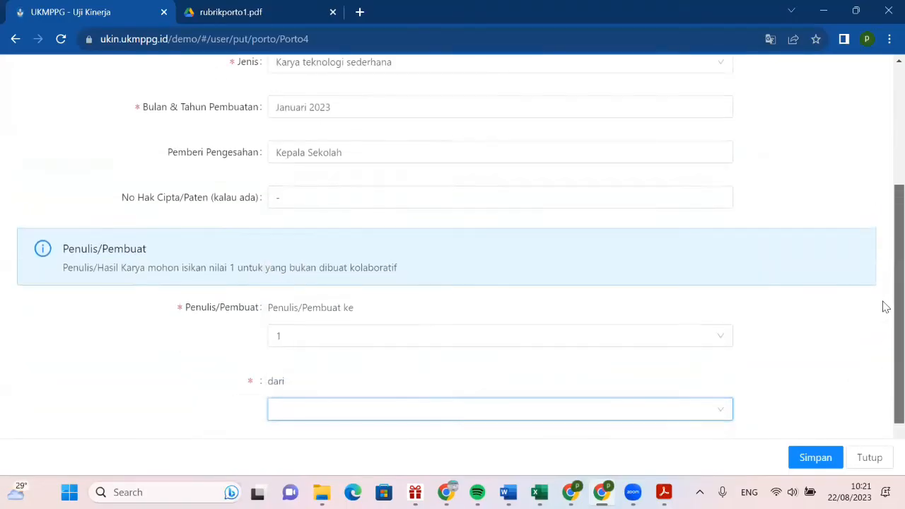
pyautogui.moveTo(885, 307); pyautogui.dragTo(885, 279)
pyautogui.scroll(-1, 544, 409)
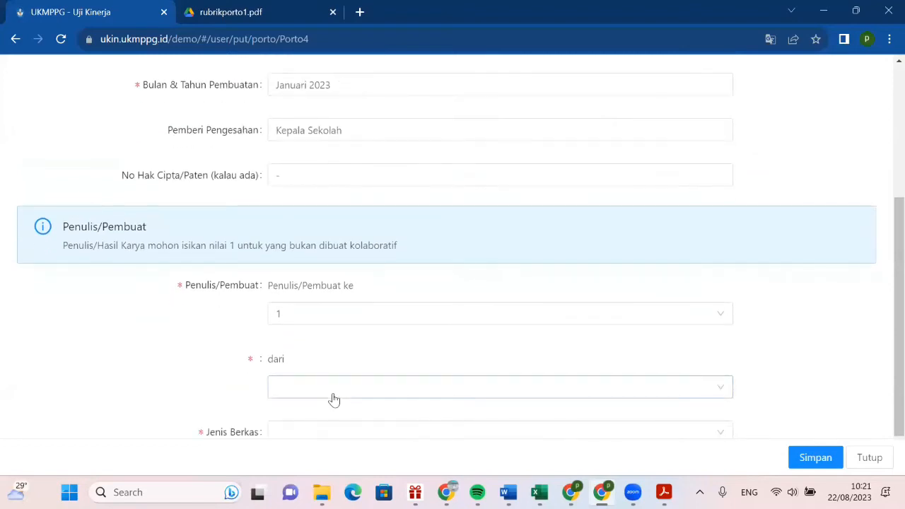
pyautogui.click(333, 396)
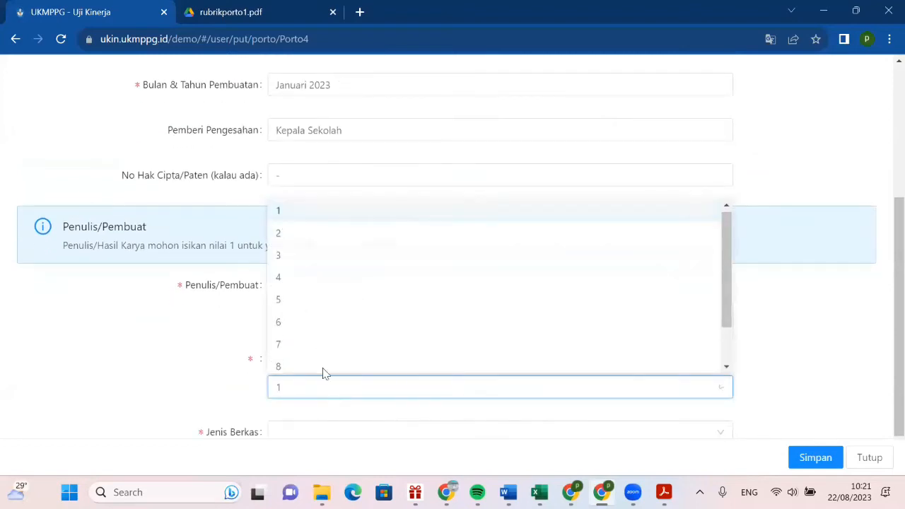
# Step: Set the Jenis Berkas to "Tautan (Youtube, Google Drive)"
pyautogui.scroll(-1, 323, 373)
pyautogui.click(319, 386)
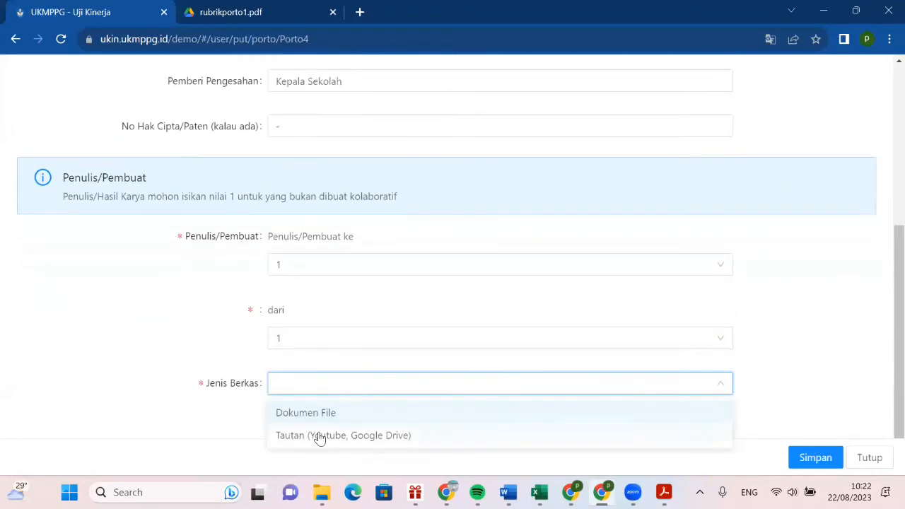
pyautogui.click(327, 430)
pyautogui.scroll(-1, 420, 370)
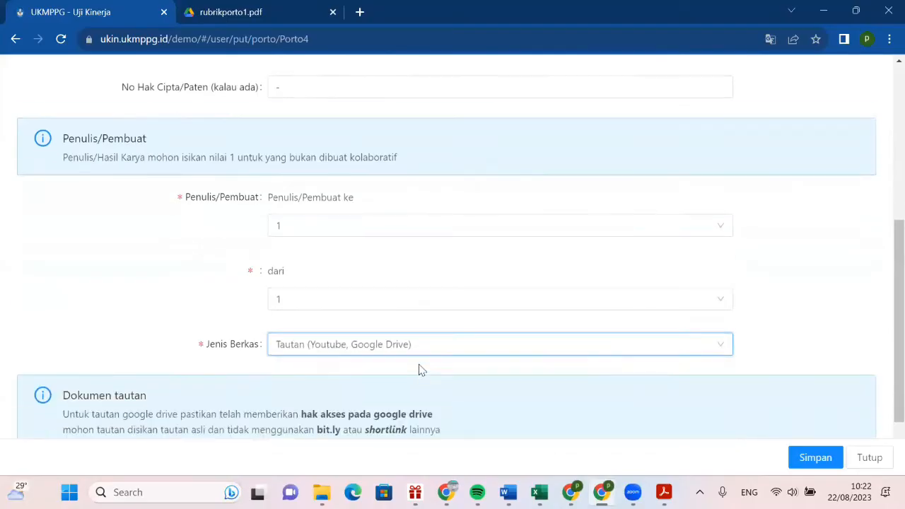
# Step: Enter the rubrikporto1.pdf page's web address as the Tautan Berkas and save the innovation activity
pyautogui.scroll(-2, 420, 370)
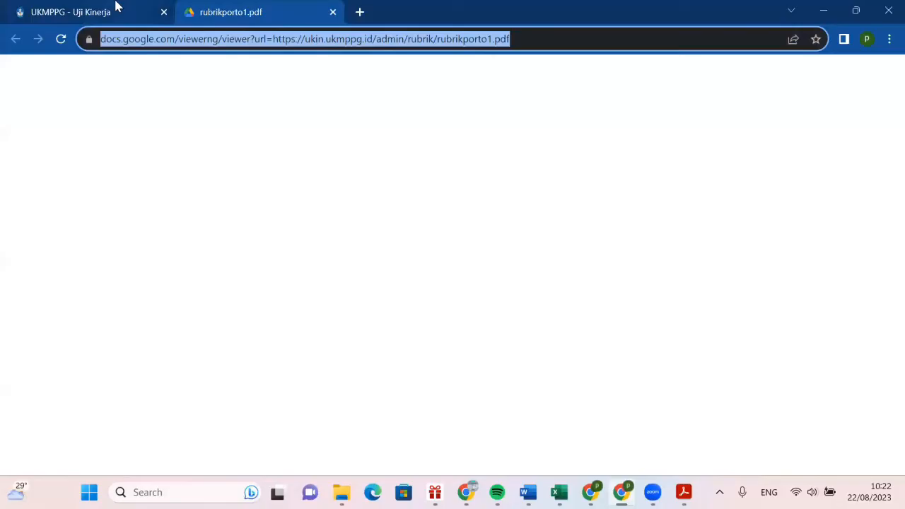
pyautogui.click(115, 6)
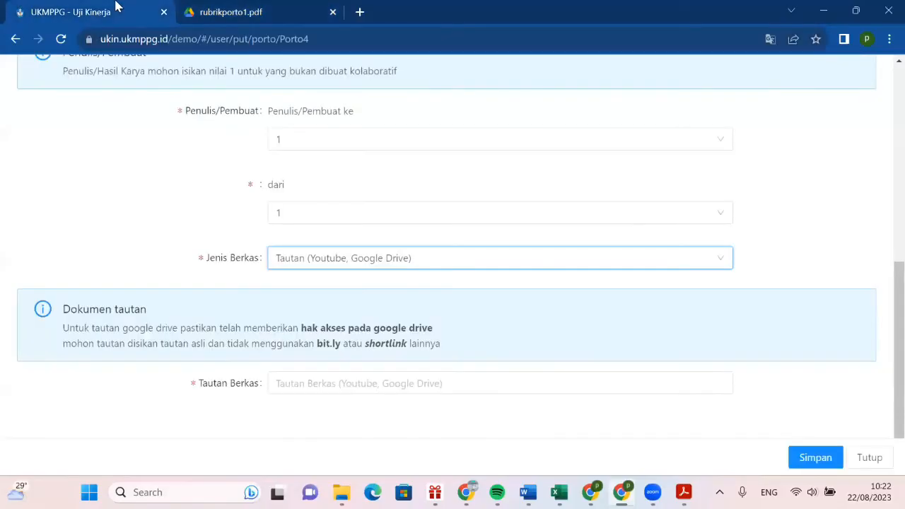
pyautogui.click(354, 387)
pyautogui.write('https://docs.google.com/viewerng/viewer?url=https://ukin.ukmppg.id/admin/rubrik/rubrikporto1.pdf')
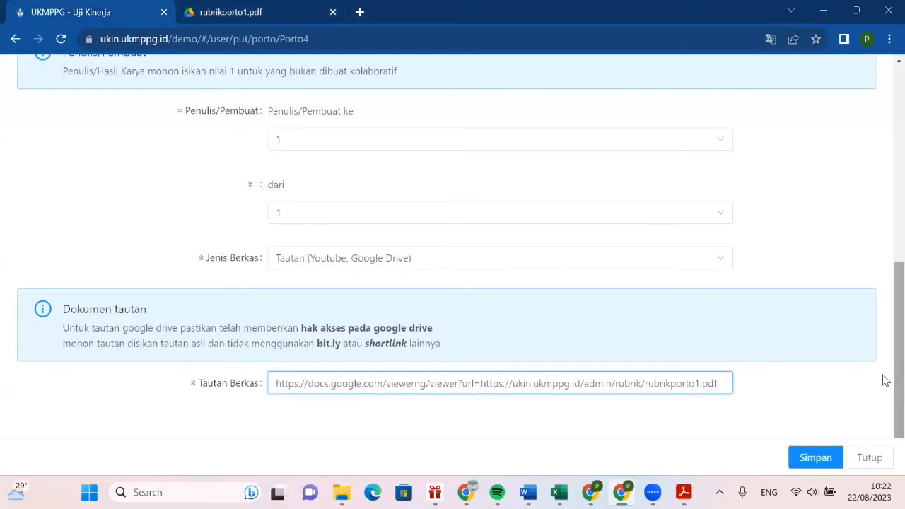
pyautogui.click(834, 442)
pyautogui.click(818, 460)
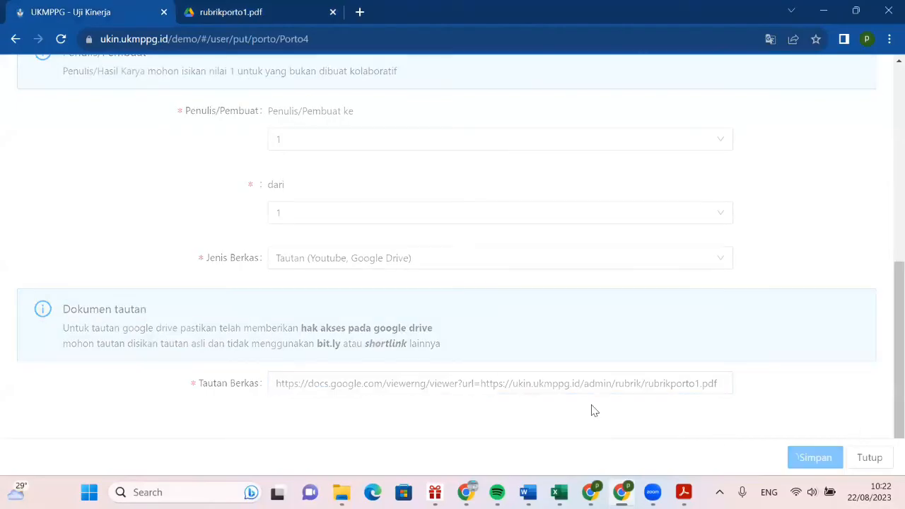
pyautogui.scroll(-2, 640, 293)
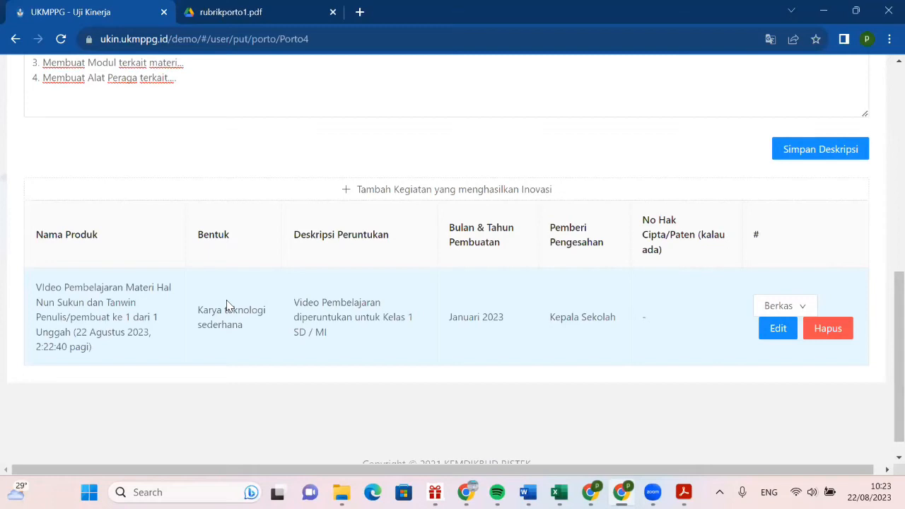
pyautogui.scroll(2, 410, 303)
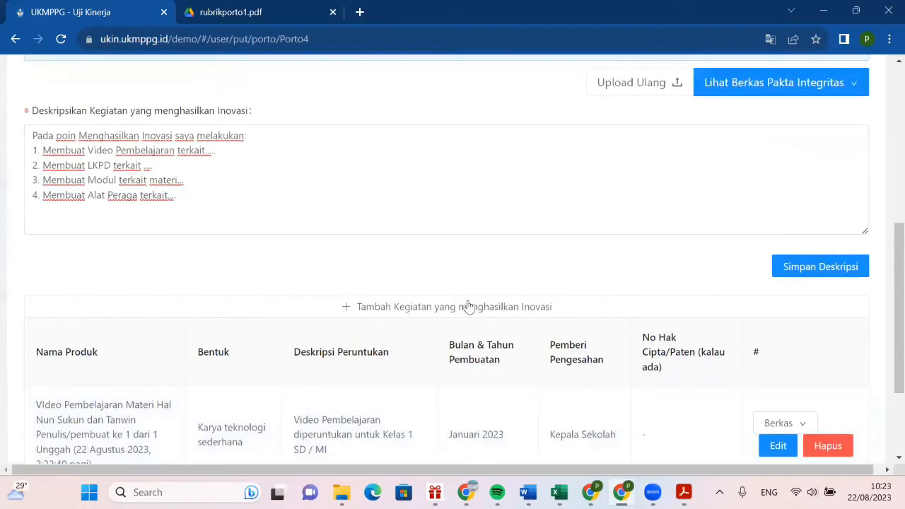
pyautogui.click(467, 306)
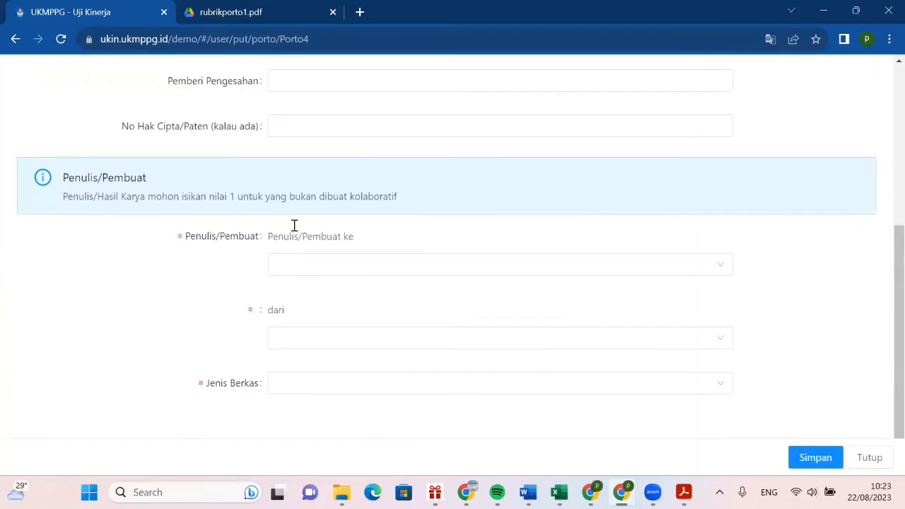
pyautogui.click(868, 458)
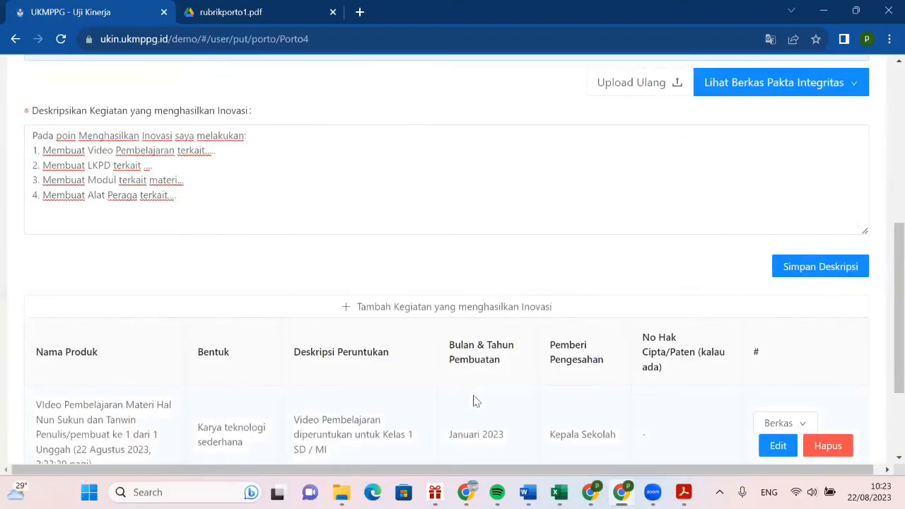
# Step: Leave the Kegiatan yang menghasilkan Inovasi section and return to the Portofolio overview
pyautogui.scroll(5, 707, 282)
pyautogui.click(747, 249)
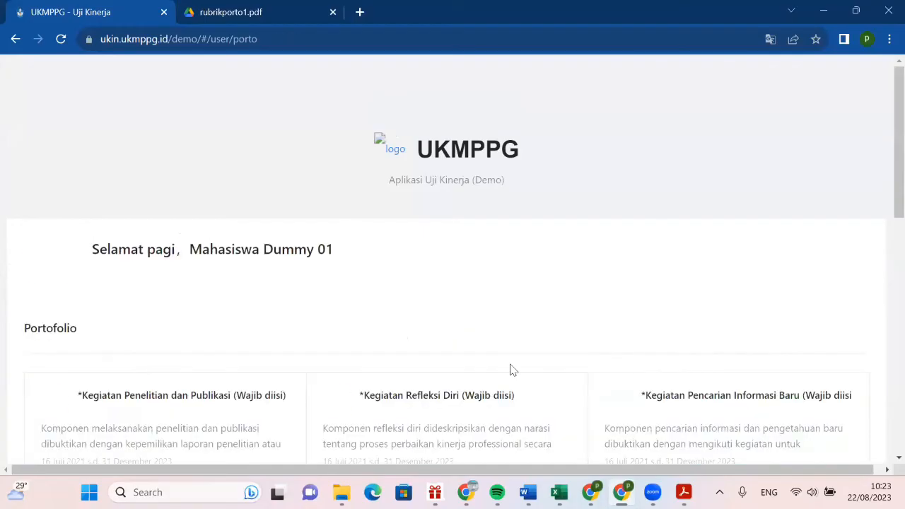
# Step: Open the Kegiatan Prestasi Hasil Kompetisi yang Pernah Dicapai section and save its description as "........"
pyautogui.scroll(-2, 359, 352)
pyautogui.scroll(-2, 359, 352)
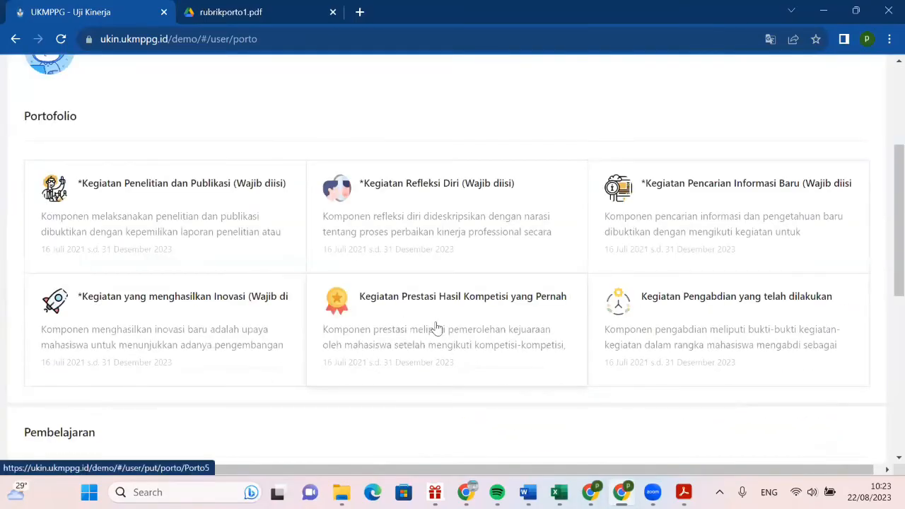
pyautogui.click(434, 327)
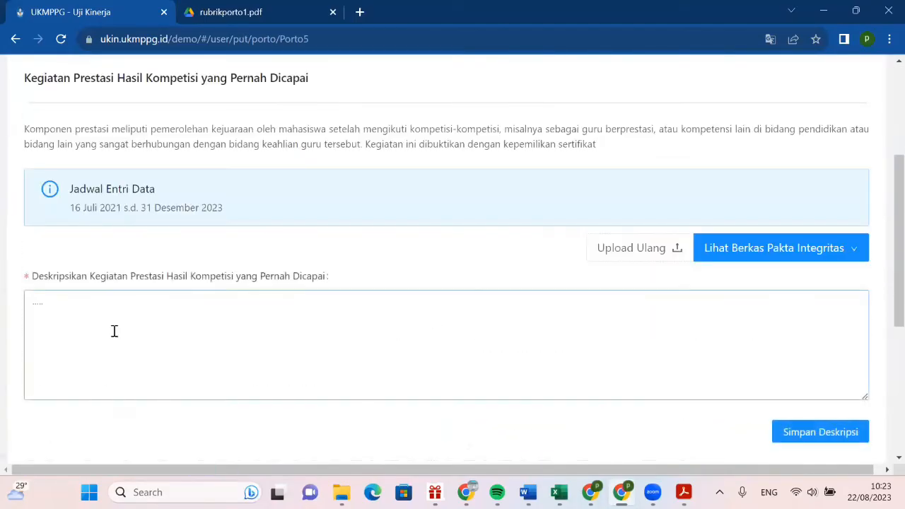
pyautogui.click(113, 330)
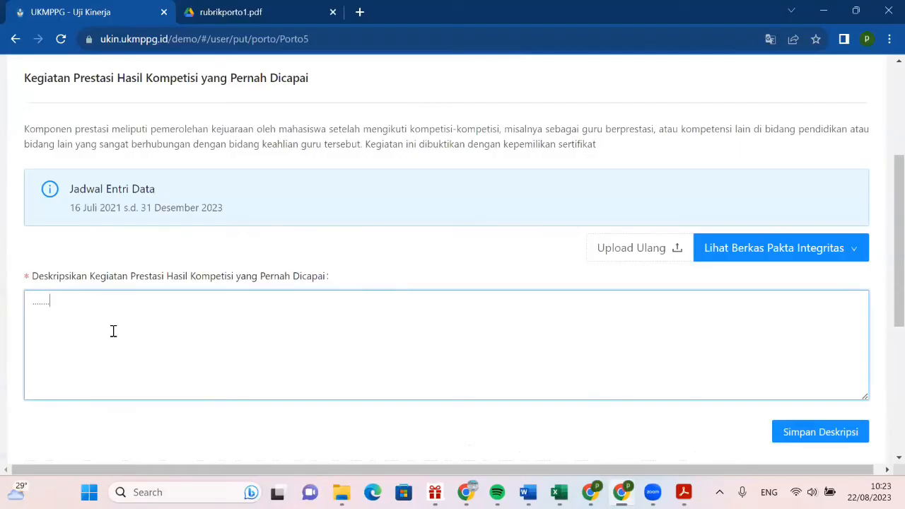
pyautogui.click(797, 432)
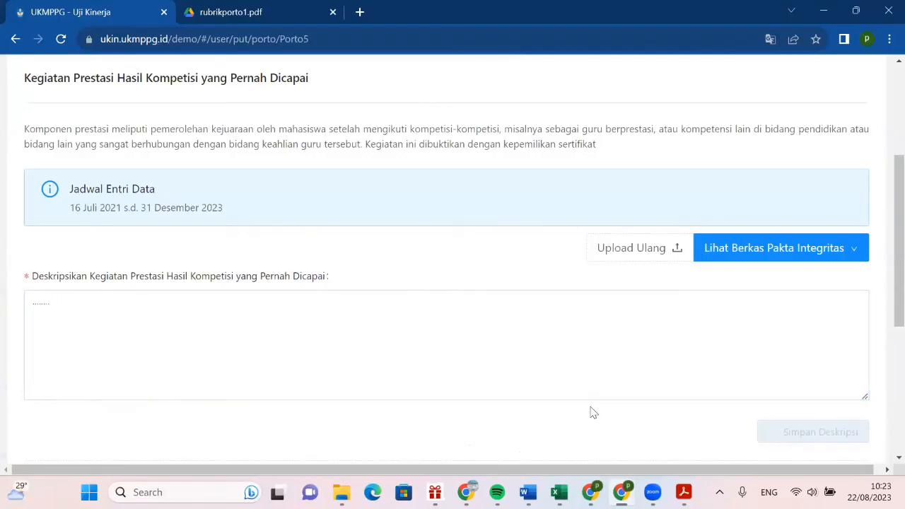
# Step: Add a competition achievement with Kegiatan "Lomba MTQ tingkat nasional" and Jenis "Mengikuti kompetisi internasional - Juara 1 sd 5"
pyautogui.scroll(-3, 346, 344)
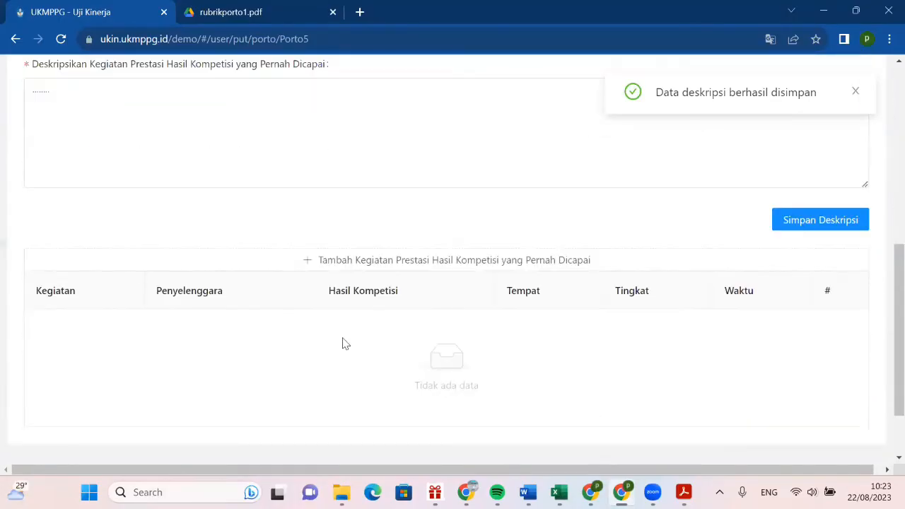
pyautogui.click(368, 270)
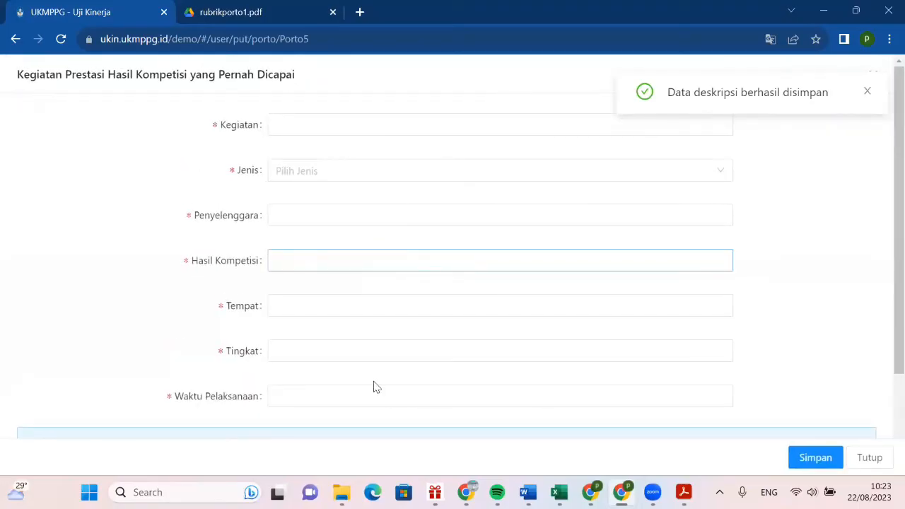
pyautogui.click(290, 124)
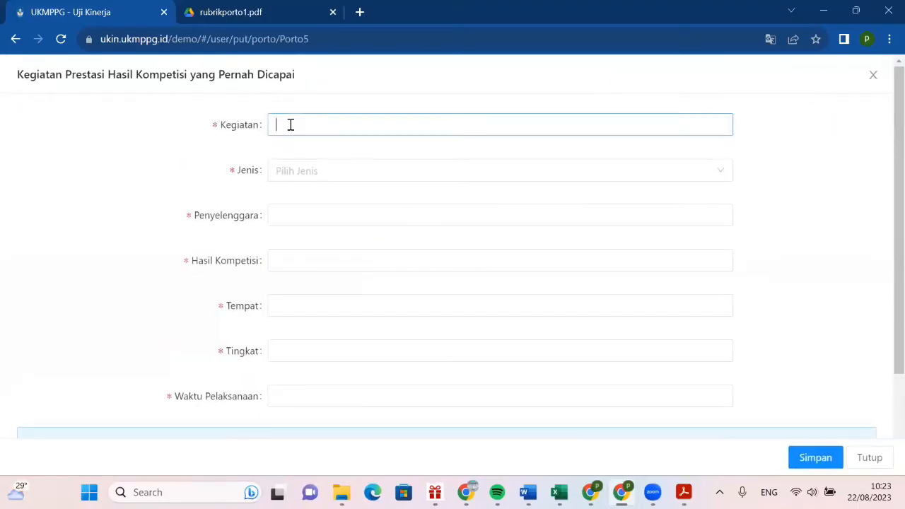
pyautogui.write('Lomba M')
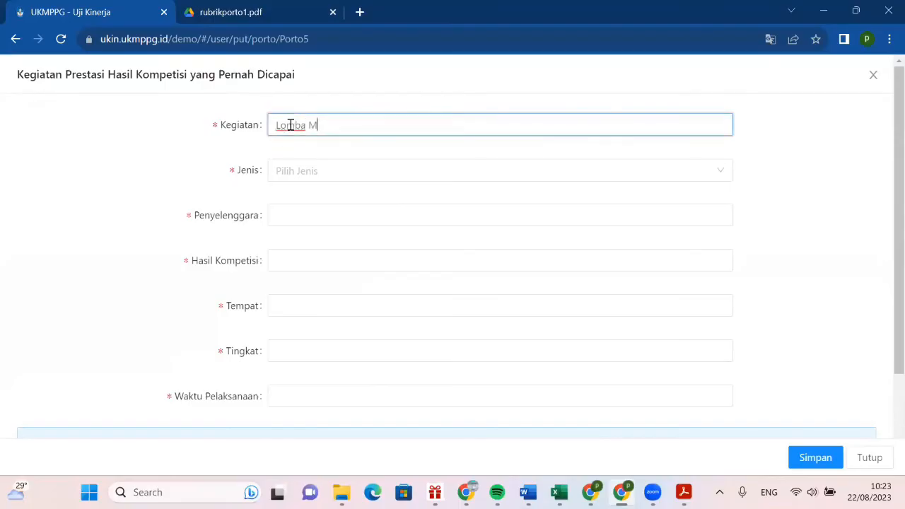
pyautogui.write('TQ tingkat nasional')
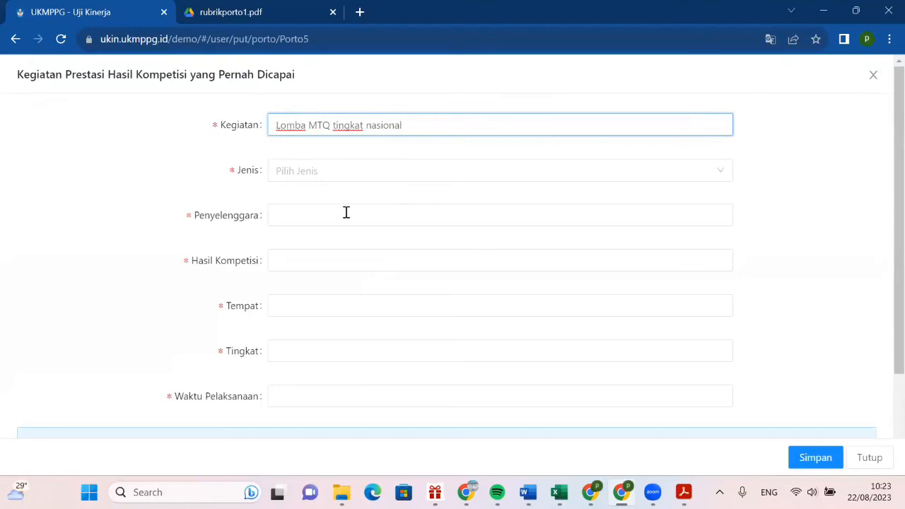
pyautogui.click(324, 174)
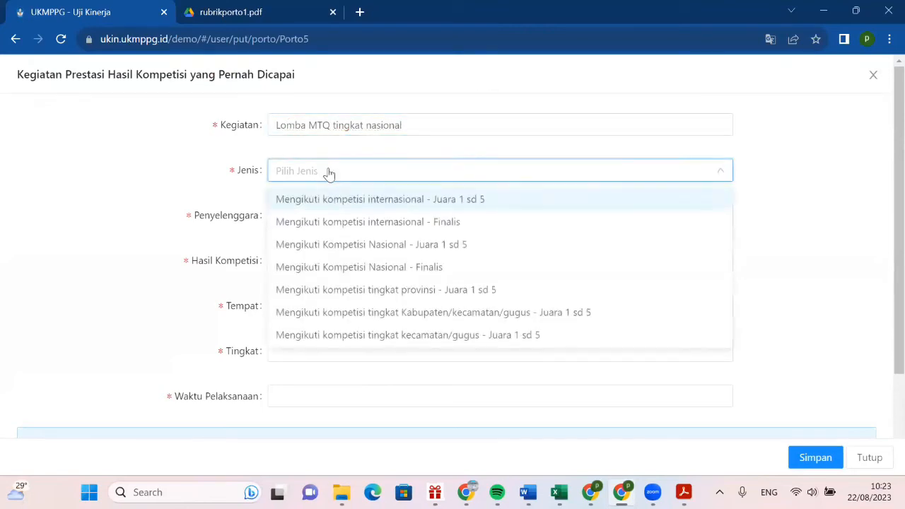
pyautogui.click(337, 202)
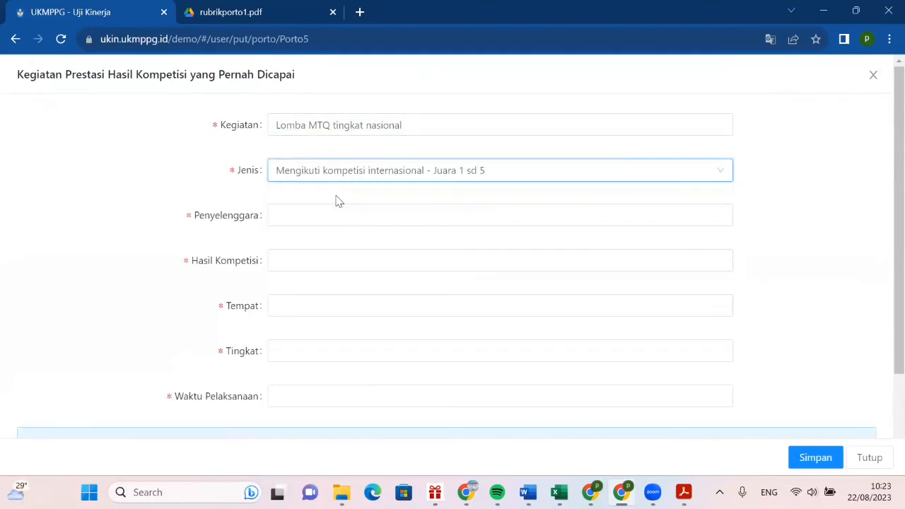
# Step: Enter "Kemenag Kaltim" as the Penyelenggara and "Juara 1" as the Hasil Kompetisi
pyautogui.click(322, 220)
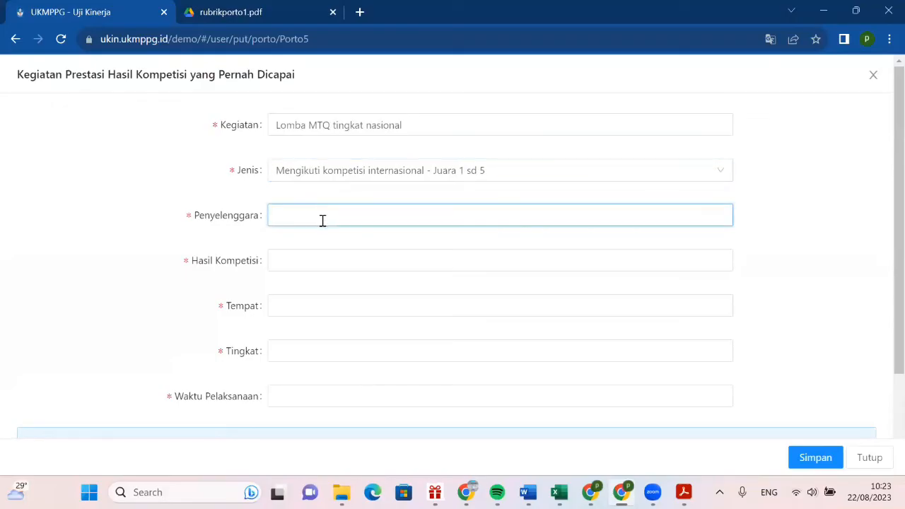
pyautogui.write('Kemenag ')
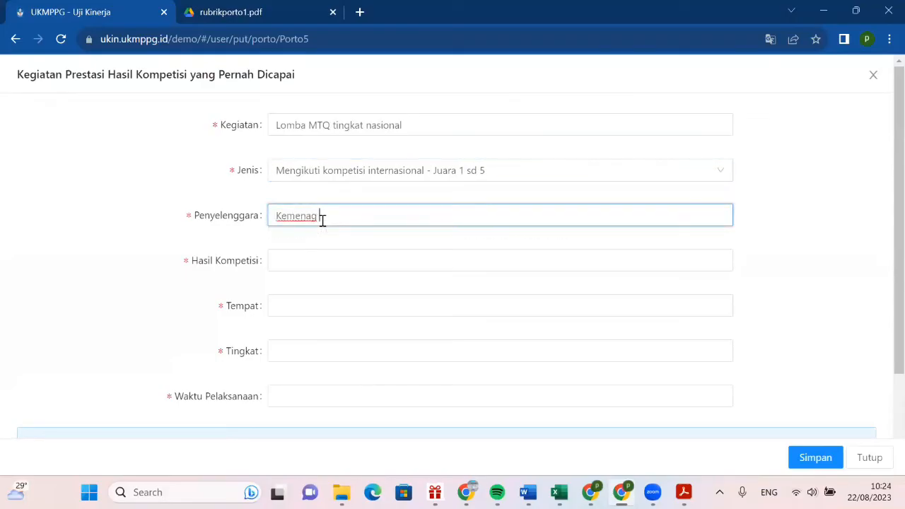
pyautogui.write('Kaltim')
pyautogui.click(325, 262)
pyautogui.write('Ju')
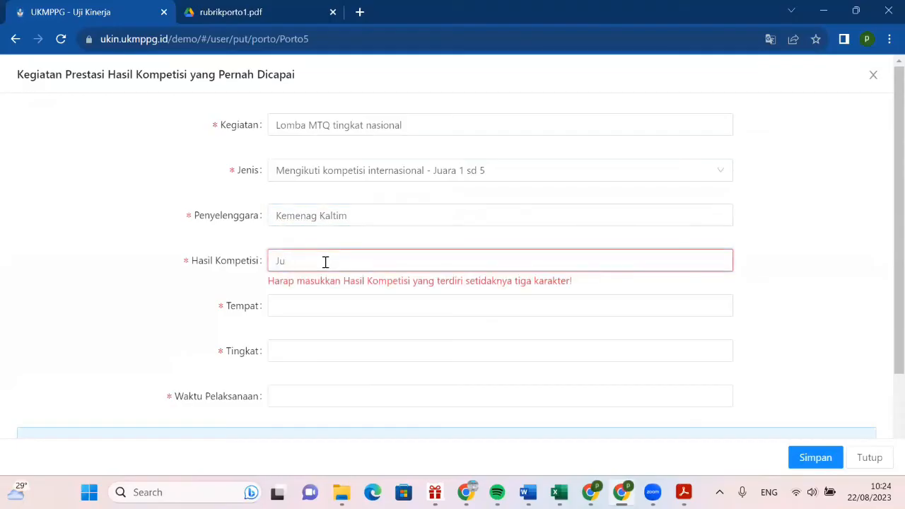
pyautogui.write('ara 1')
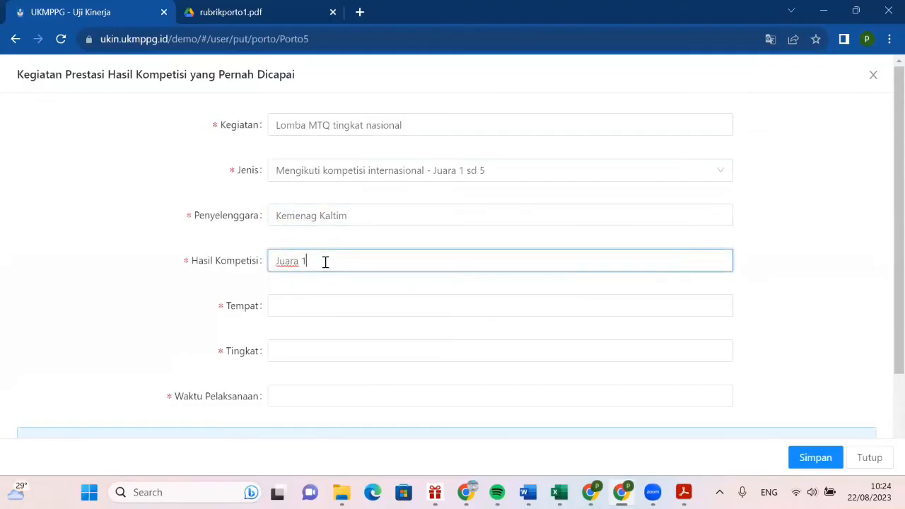
# Step: Enter "Samarinda" as the Tempat of the competition
pyautogui.click(302, 308)
pyautogui.write('Saam')
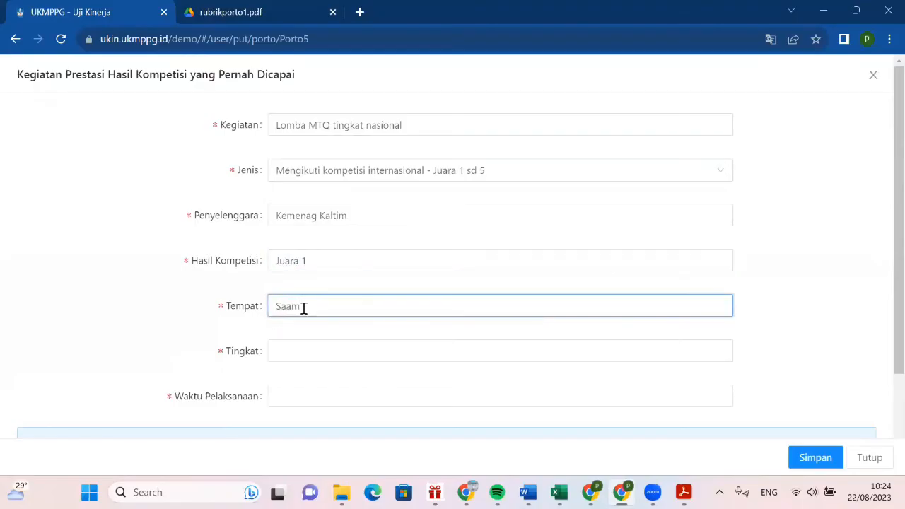
pyautogui.press('BackSpace')
pyautogui.press('BackSpace')
pyautogui.press('BackSpace')
pyautogui.write('a')
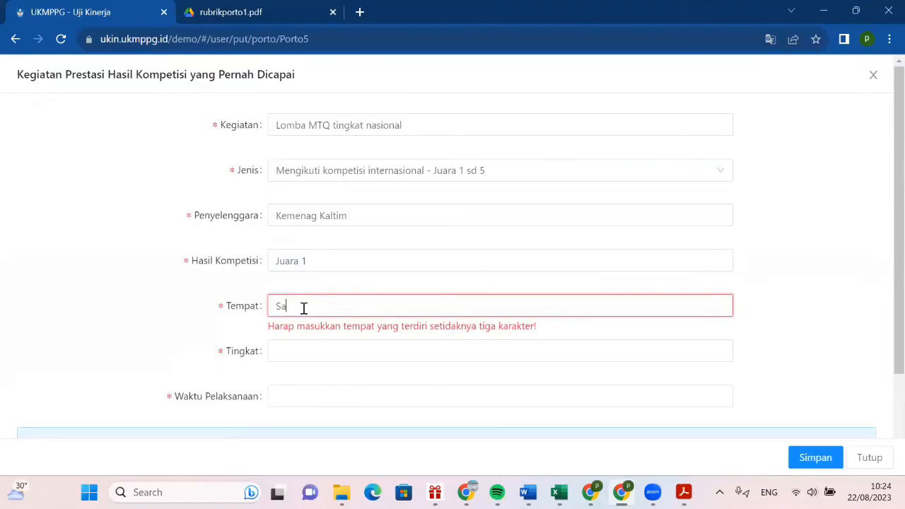
pyautogui.write('marind')
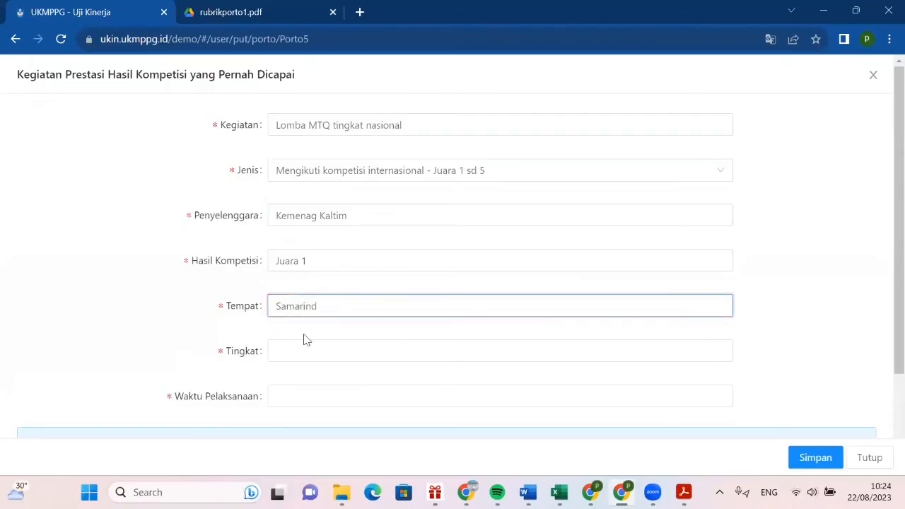
pyautogui.write('a')
# Step: Set the Tingkat to "Provinsi" and the Jenis to "Mengikuti kompetisi tingkat provinsi - Juara 1 sd 5"
pyautogui.click(308, 350)
pyautogui.write('P')
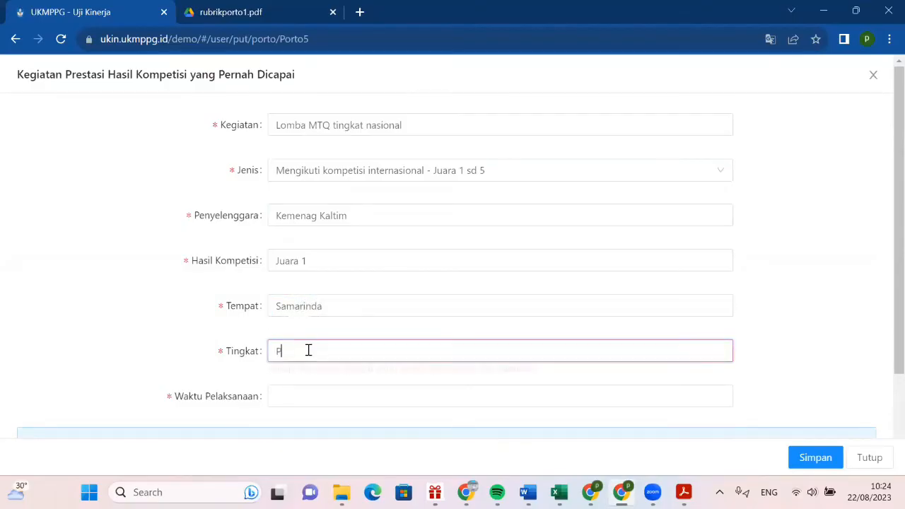
pyautogui.write('rovinsi')
pyautogui.click(407, 175)
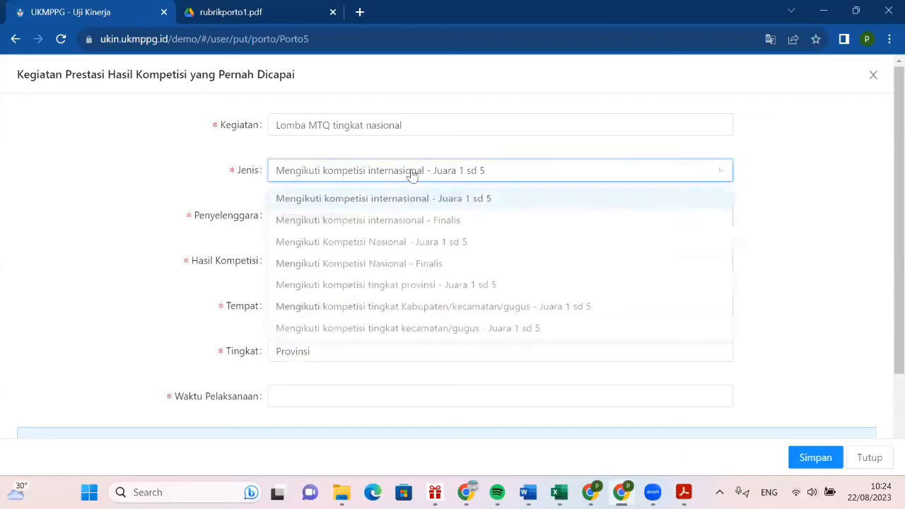
pyautogui.click(389, 291)
# Step: Enter "12 Desember 2023" as the Waktu Pelaksanaan
pyautogui.click(347, 396)
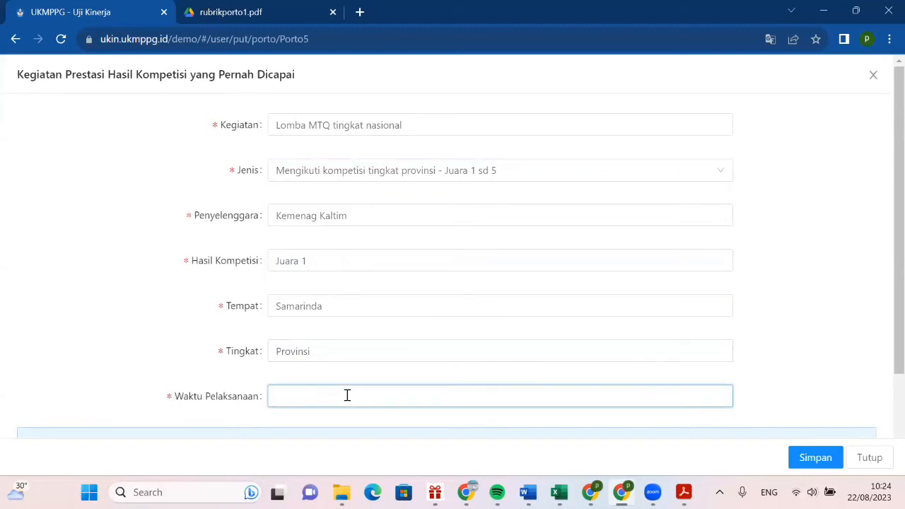
pyautogui.write('12')
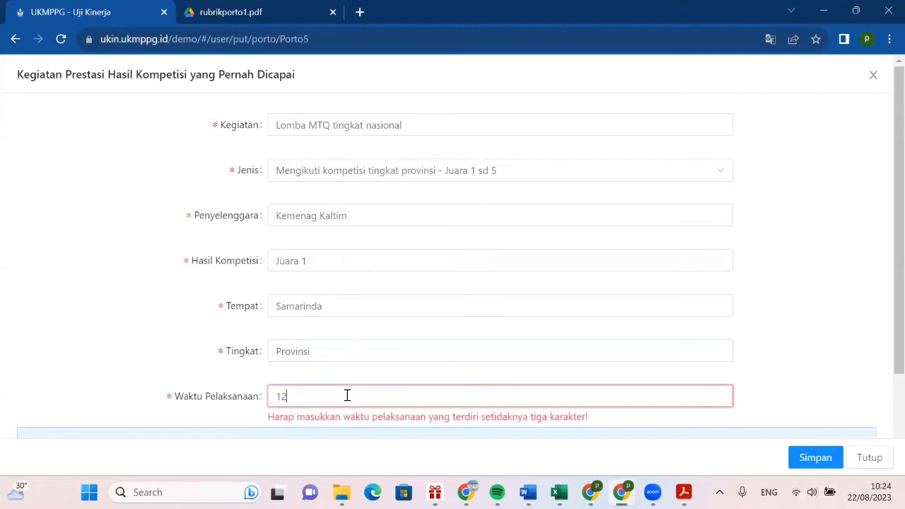
pyautogui.write(' Desemb')
pyautogui.press('BackSpace')
pyautogui.press('BackSpace')
pyautogui.press('BackSpace')
pyautogui.press('BackSpace')
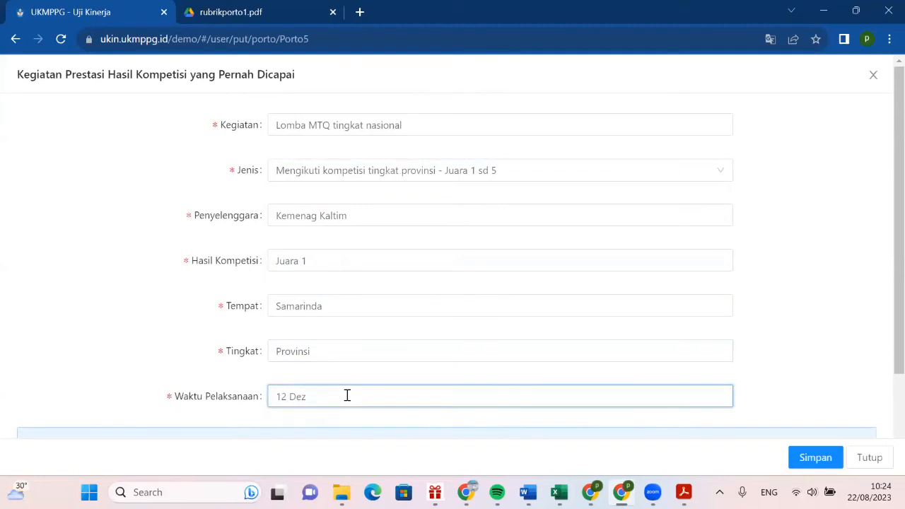
pyautogui.press('BackSpace')
pyautogui.write('esember 2023')
# Step: Attach the DATA MAHASISWA MADRASAH PPG BATCH 2 PDF from Downloads as a Dokumen File and save the competition achievement
pyautogui.scroll(-2, 346, 396)
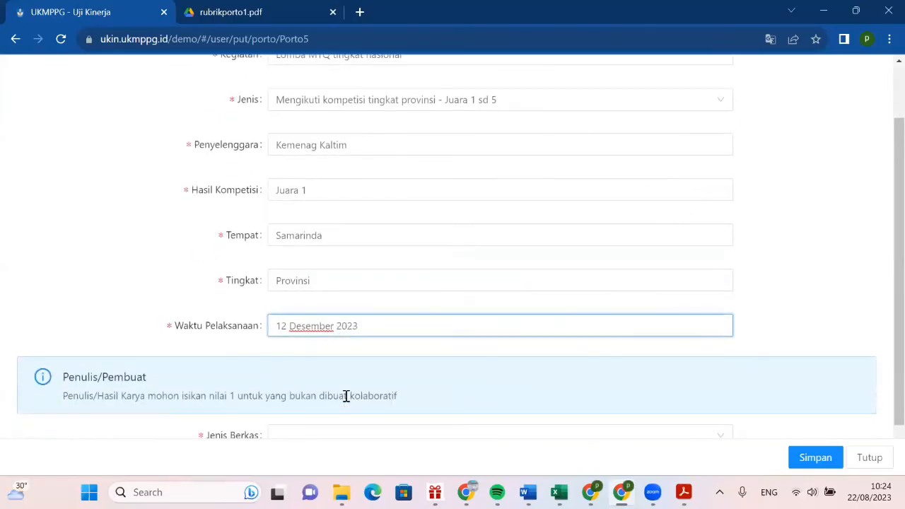
pyautogui.click(327, 388)
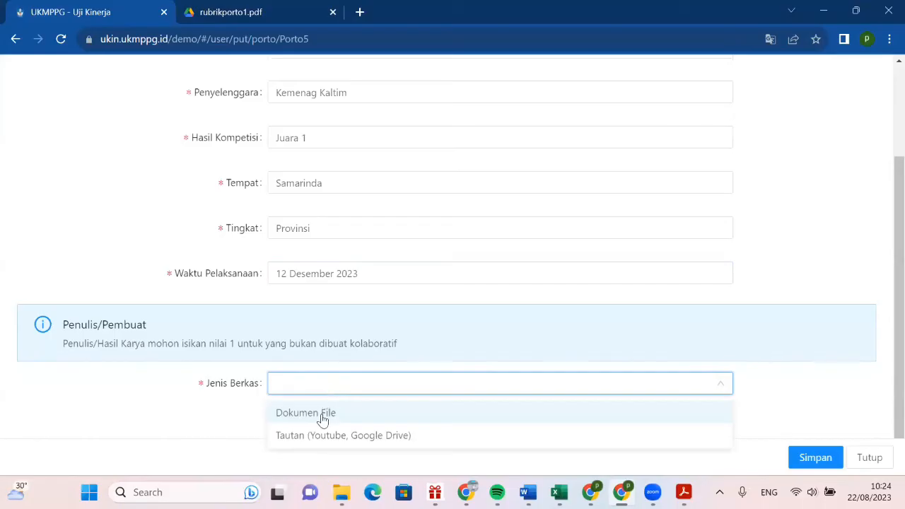
pyautogui.click(322, 414)
pyautogui.scroll(-1, 322, 419)
pyautogui.scroll(-1, 321, 420)
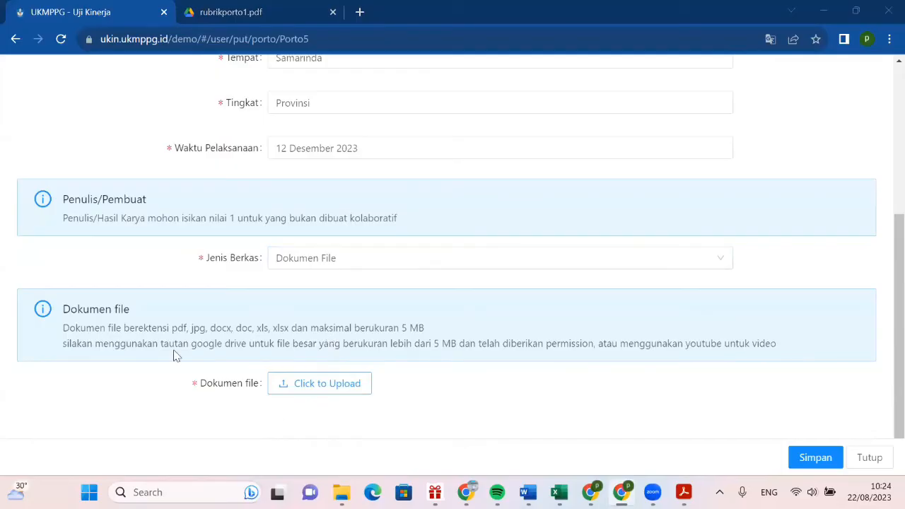
pyautogui.click(178, 330)
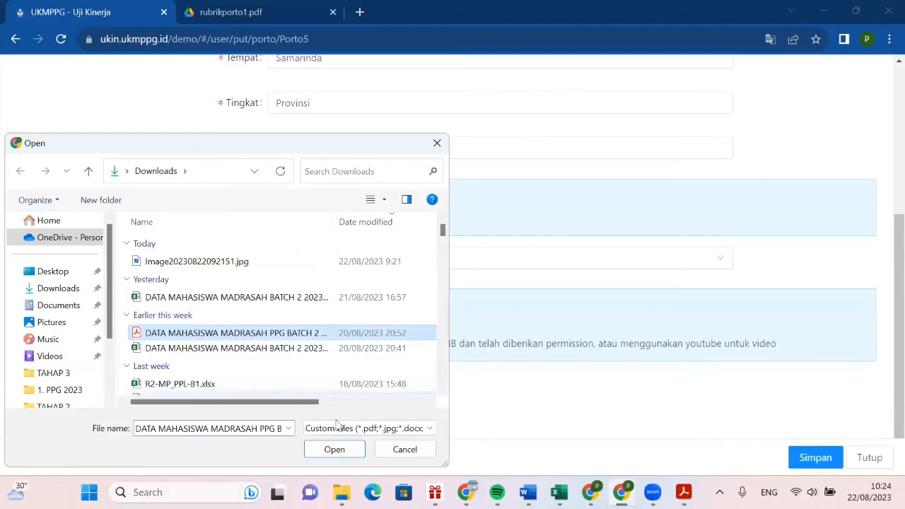
pyautogui.click(338, 449)
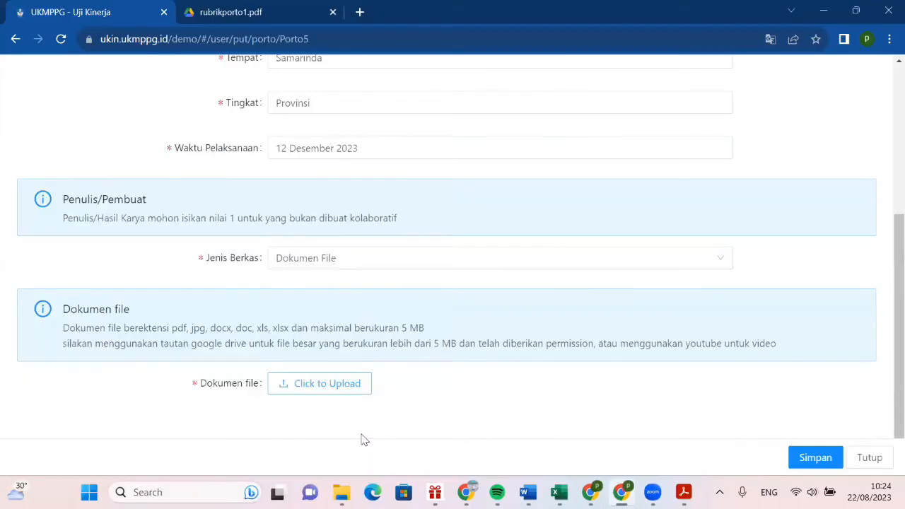
pyautogui.click(805, 458)
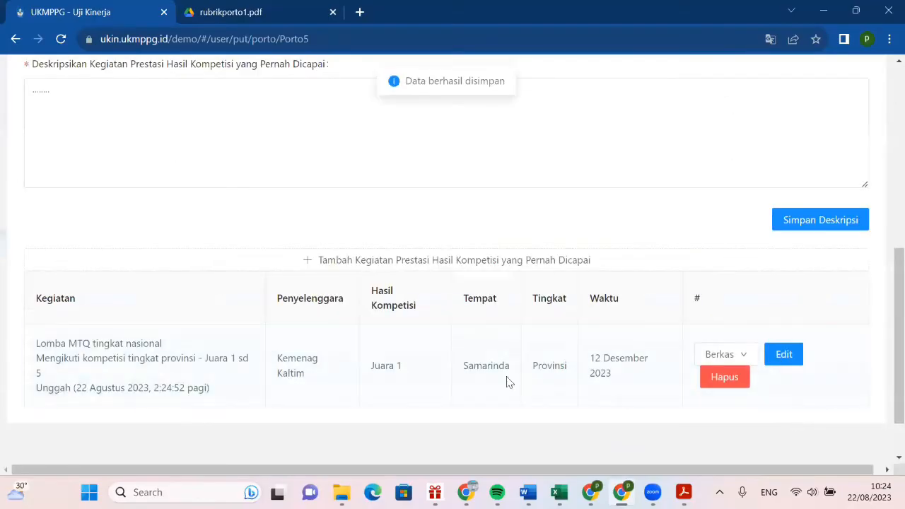
# Step: Leave the Kegiatan Prestasi Hasil Kompetisi section and return to the Portofolio overview
pyautogui.scroll(3, 494, 339)
pyautogui.scroll(-1, 464, 424)
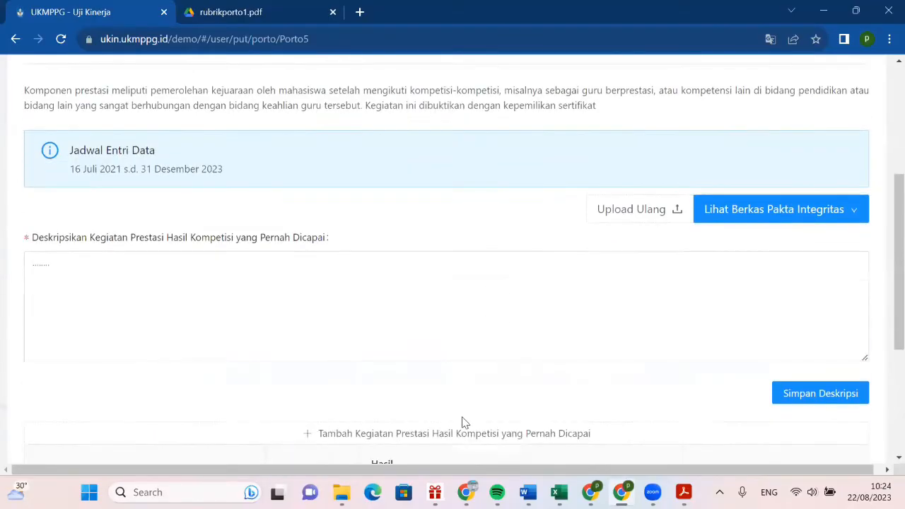
pyautogui.scroll(4, 467, 417)
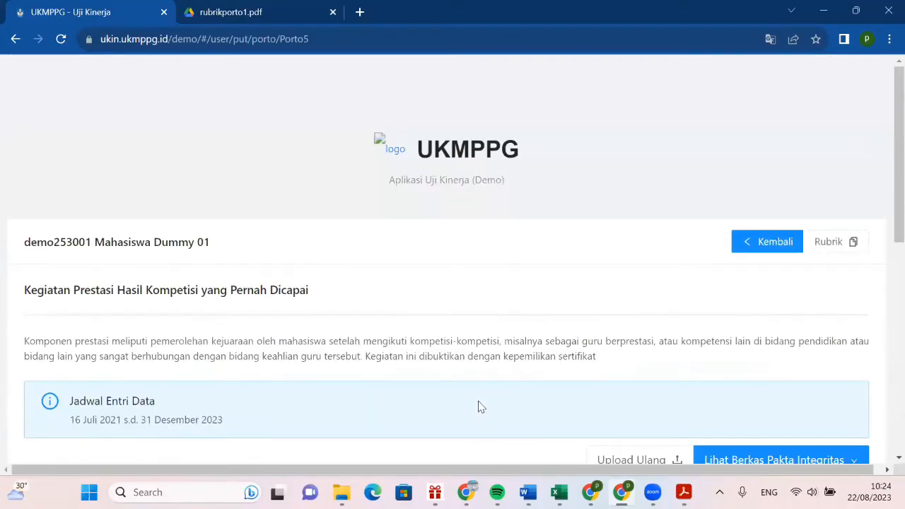
pyautogui.click(776, 244)
# Step: Open the Kegiatan Pengabdian yang telah dilakukan section of the portfolio and go to its description and activity list
pyautogui.scroll(-3, 605, 318)
pyautogui.scroll(-2, 616, 329)
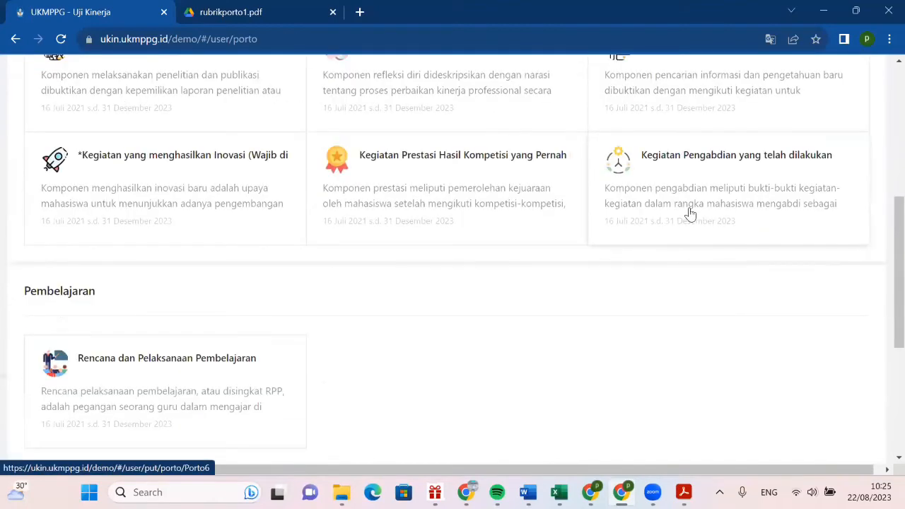
pyautogui.click(690, 214)
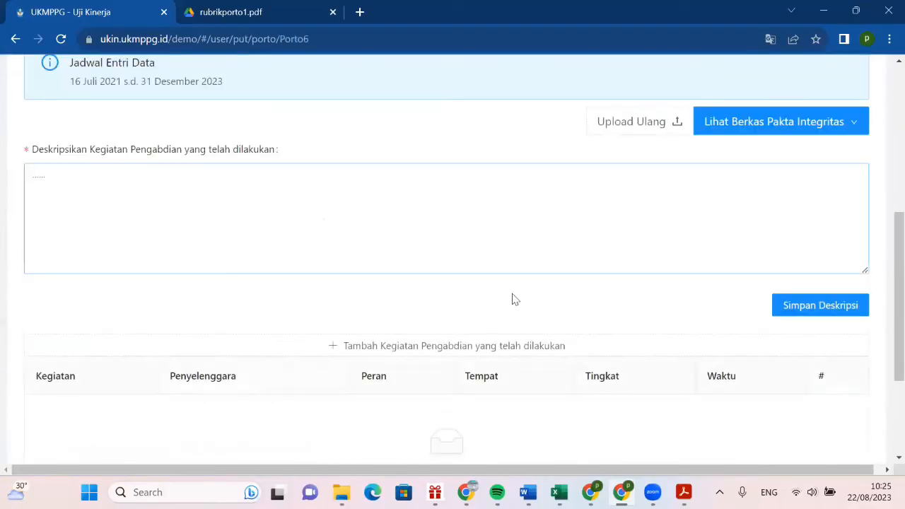
pyautogui.click(184, 236)
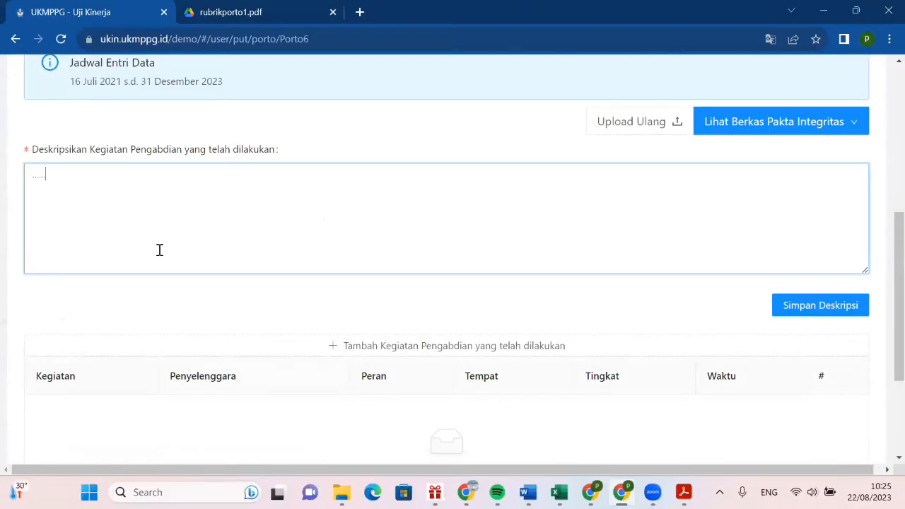
pyautogui.scroll(1, 159, 249)
pyautogui.scroll(-2, 406, 299)
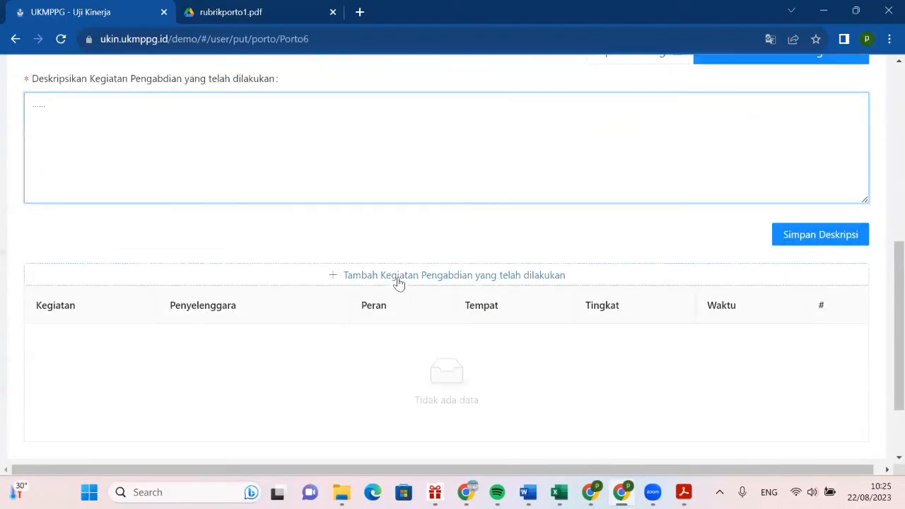
pyautogui.scroll(1, 384, 390)
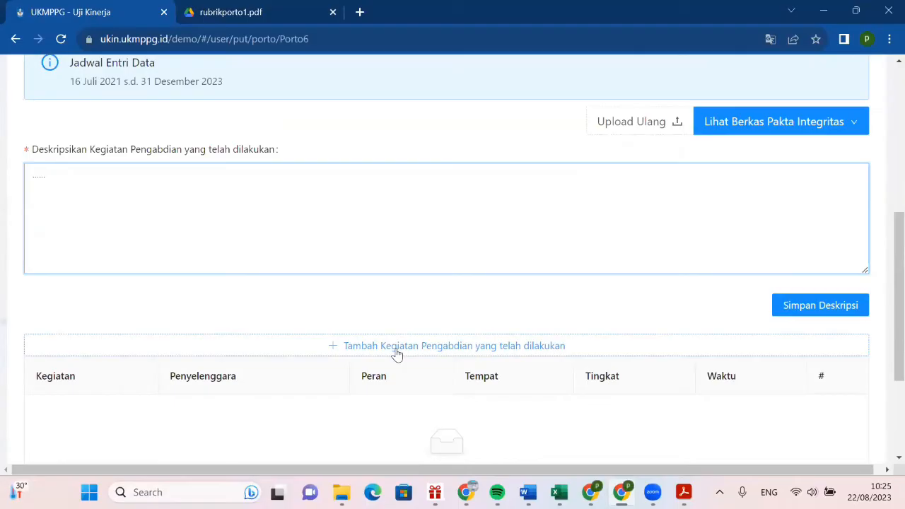
# Step: Add a new Kegiatan Pengabdian entry with "Kegiatan HAB (Hari Besar Islam) di Sekolah..." as the Kegiatan
pyautogui.click(396, 348)
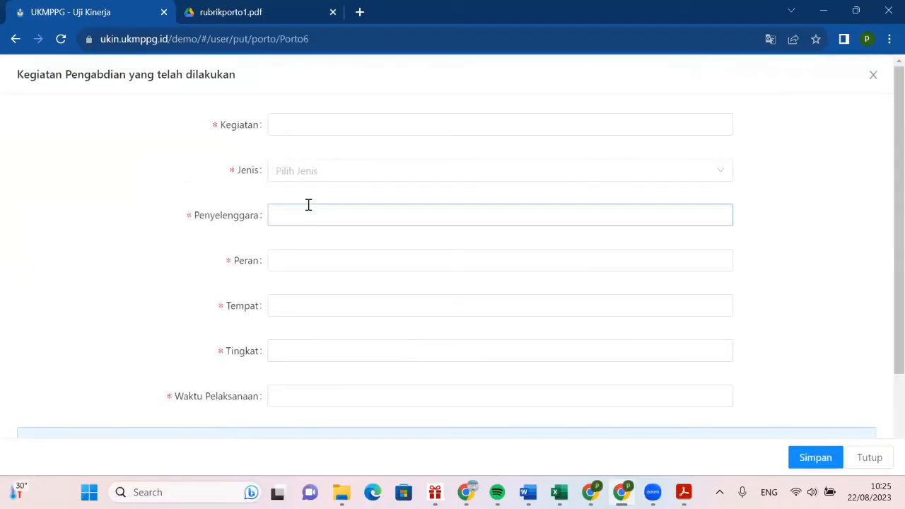
pyautogui.click(298, 127)
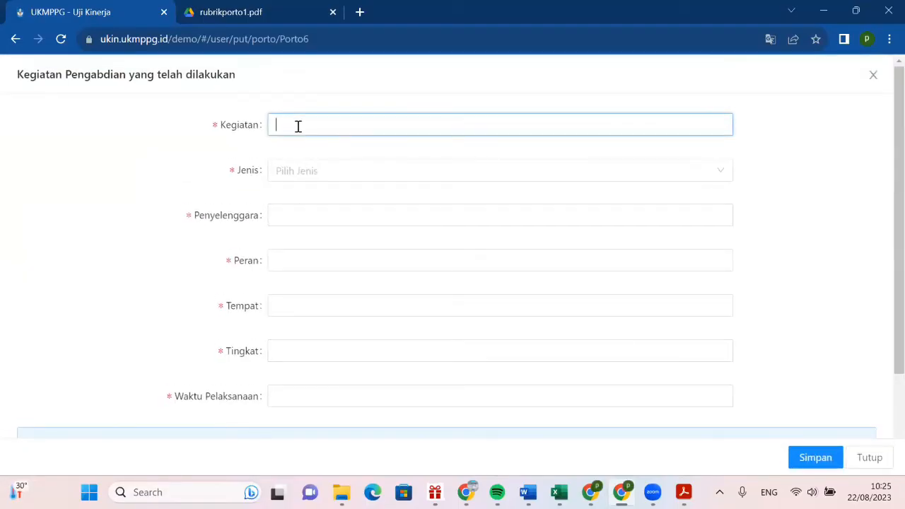
pyautogui.write('Kegiatan HAB (Hari Besar Islam')
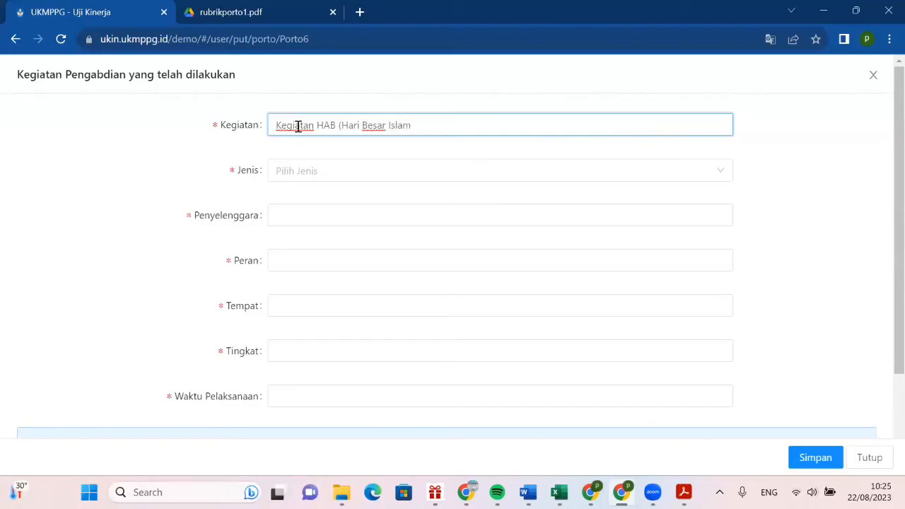
pyautogui.write(') di Sekolah...')
# Step: Set the Jenis to "Berperan aktif dalam kepanitiaan tingkat sekolah/kecamatan/desa (selain ketua)"
pyautogui.click(339, 175)
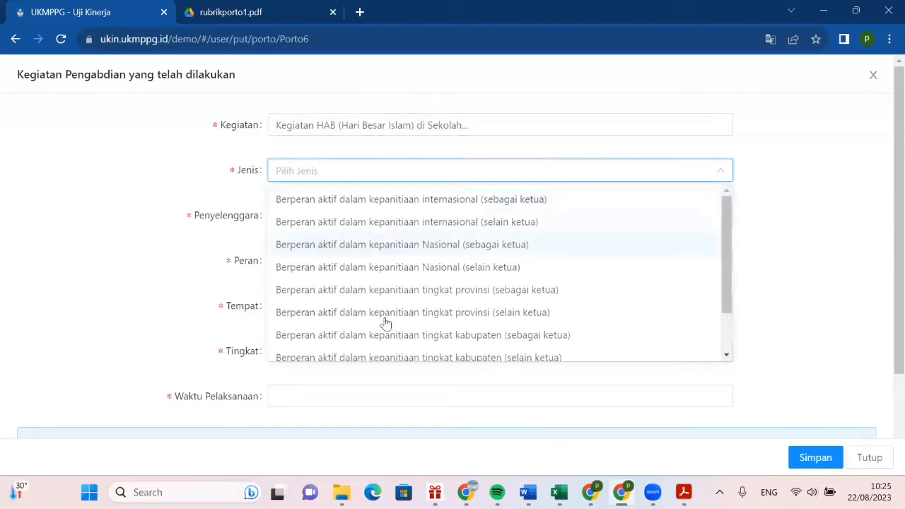
pyautogui.scroll(-2, 385, 319)
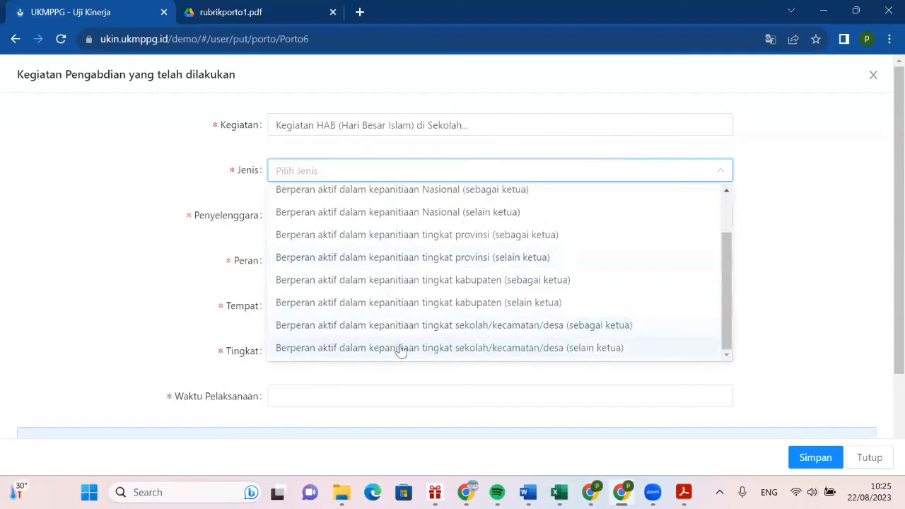
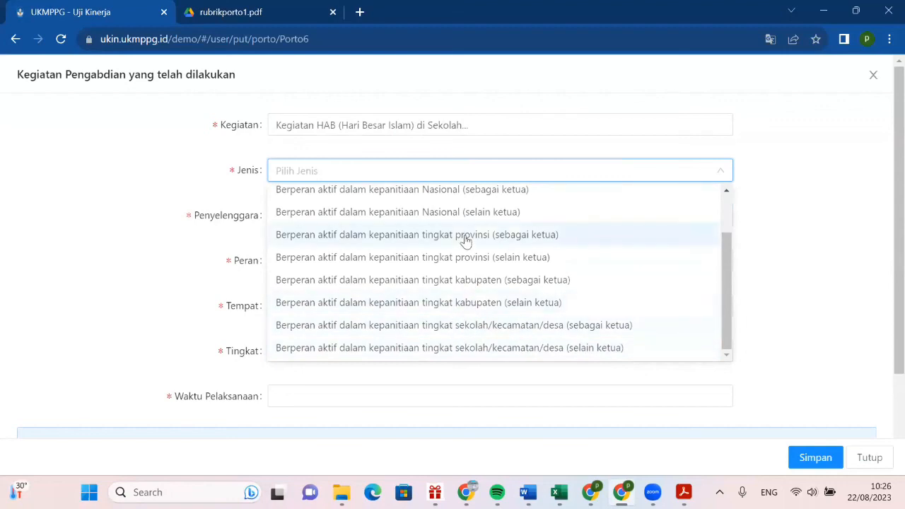
pyautogui.scroll(1, 463, 240)
pyautogui.scroll(-1, 466, 286)
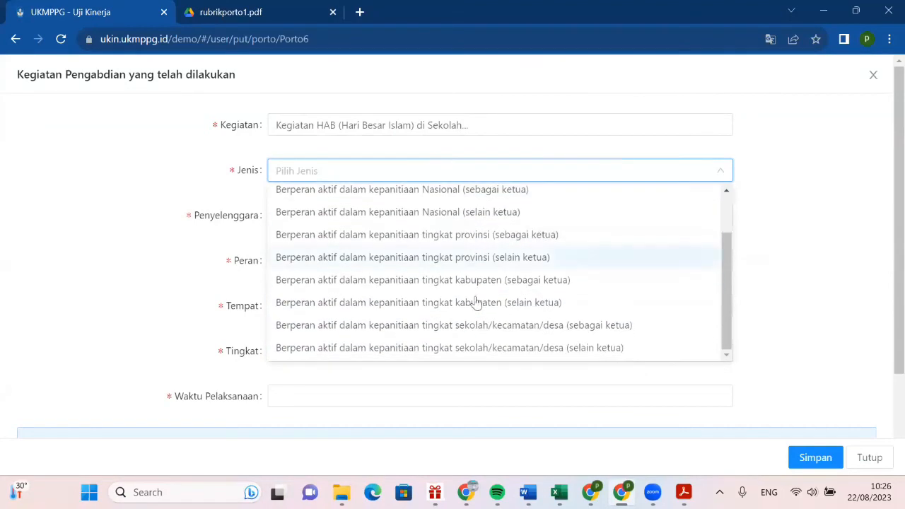
pyautogui.click(467, 347)
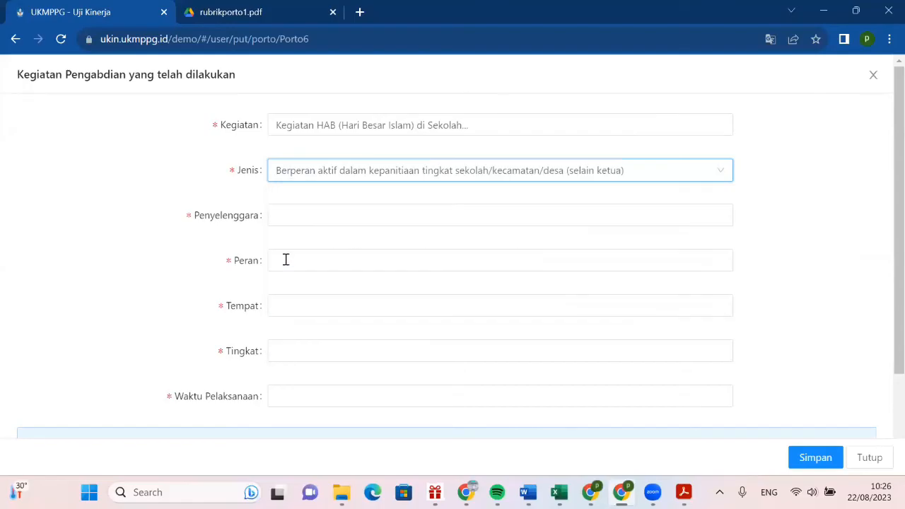
# Step: Enter "SD 01 ..." as the Penyelenggara and "Sekretaris" as the Peran
pyautogui.click(288, 212)
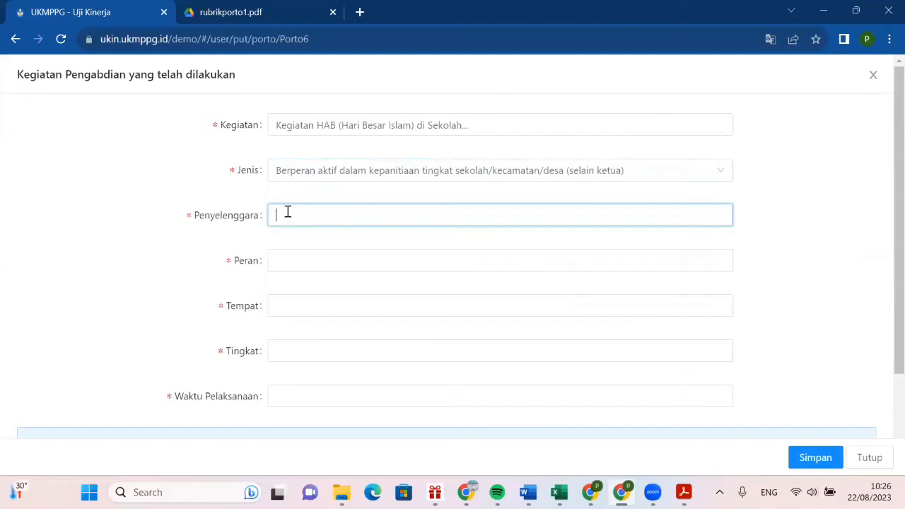
pyautogui.write('Sek')
pyautogui.press('BackSpace')
pyautogui.press('BackSpace')
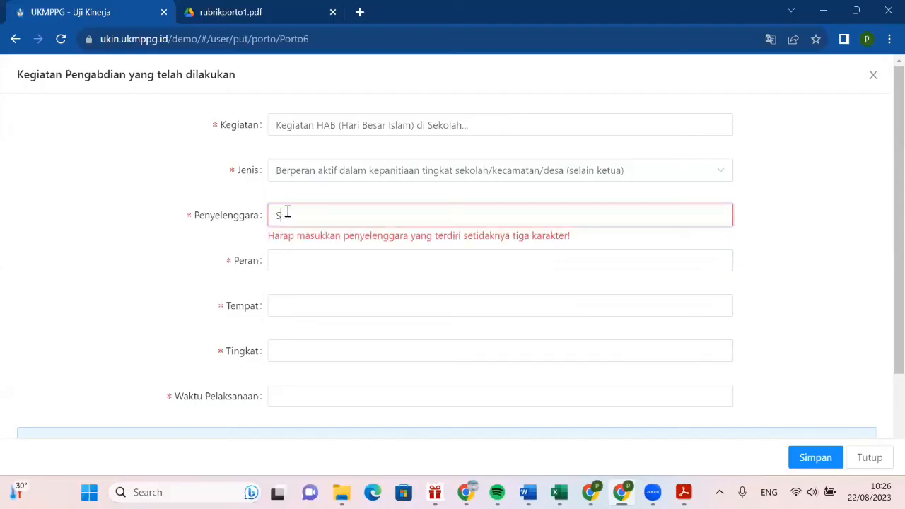
pyautogui.write('D ')
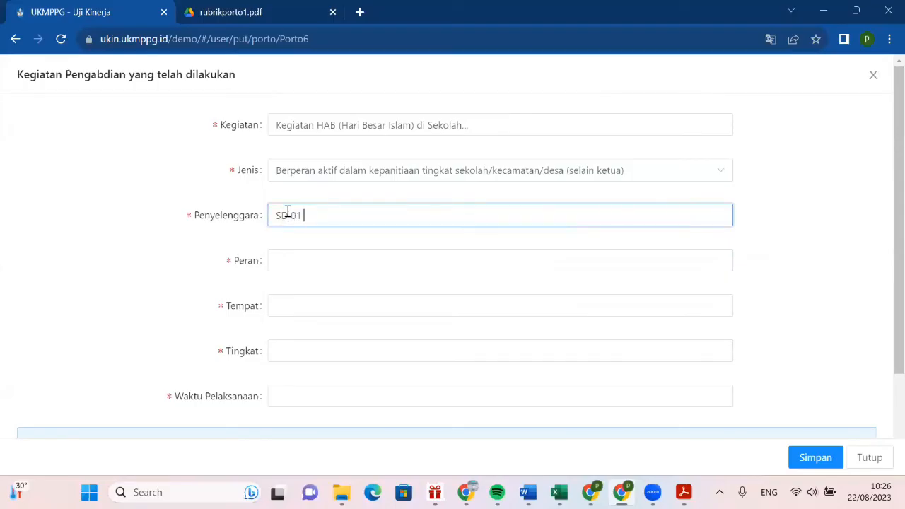
pyautogui.write('01 ...')
pyautogui.click(293, 255)
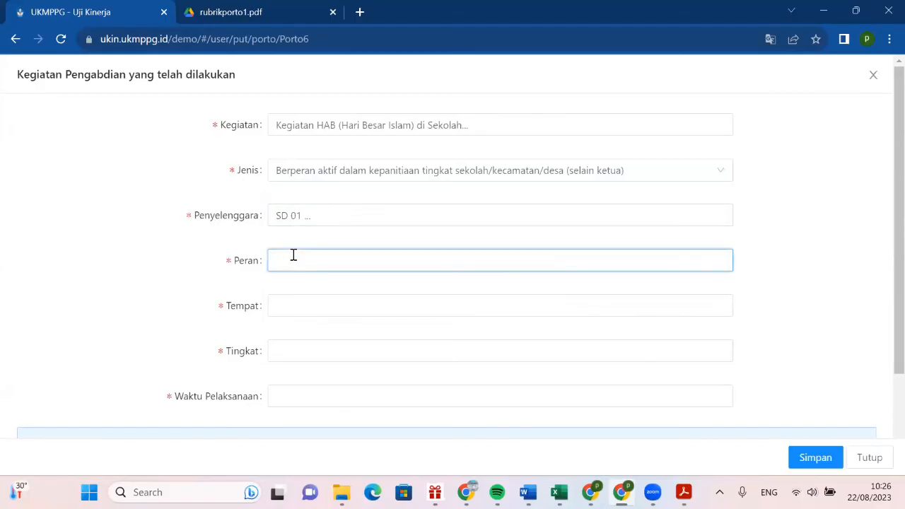
pyautogui.write('Sekretaris')
# Step: Enter "Samarinda" as the Tempat and "Sekolah" as the Tingkat
pyautogui.click(321, 312)
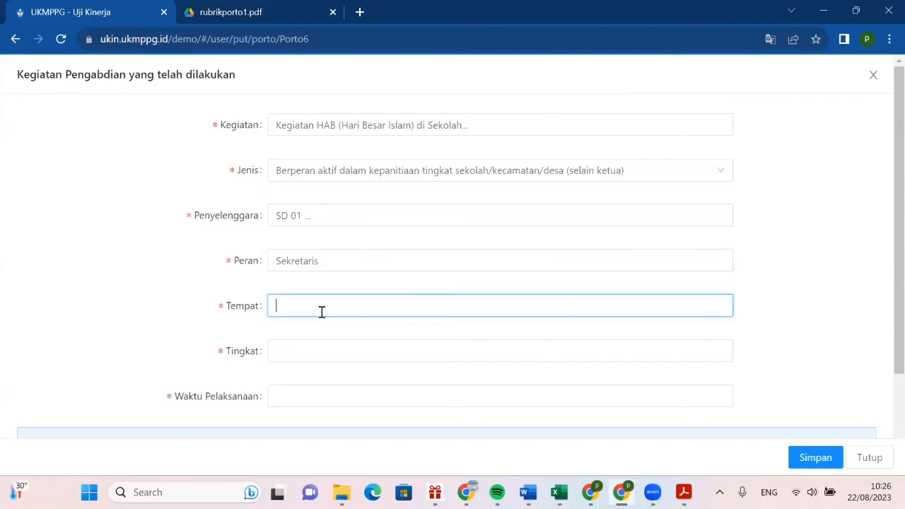
pyautogui.write('SD 0')
pyautogui.press('BackSpace')
pyautogui.press('BackSpace')
pyautogui.press('BackSpace')
pyautogui.press('BackSpace')
pyautogui.write('Samarinda')
pyautogui.click(329, 353)
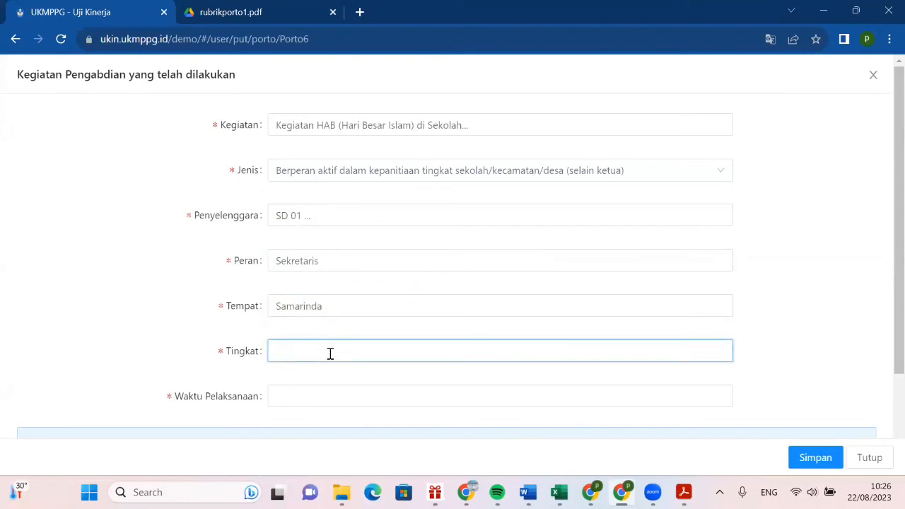
pyautogui.write('Sekolah')
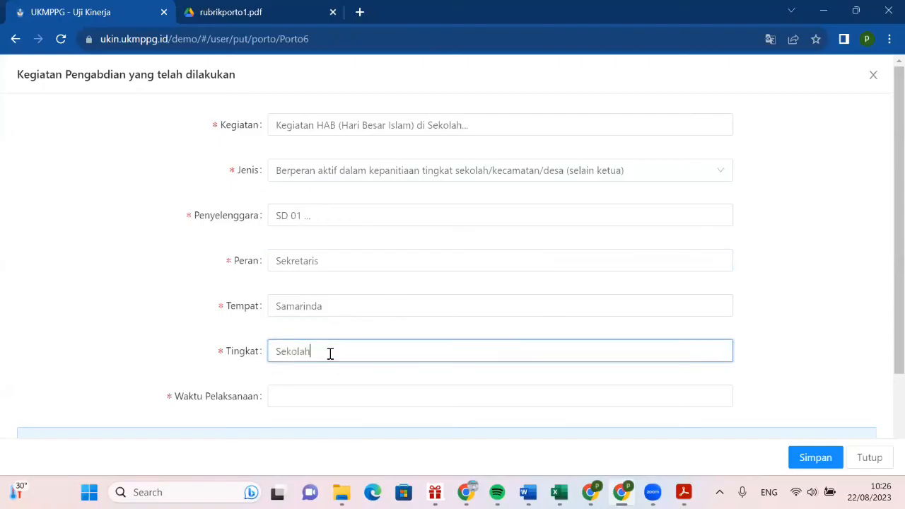
# Step: Enter "12 Desember 2022" as the Waktu Pelaksanaan
pyautogui.click(317, 401)
pyautogui.write('1')
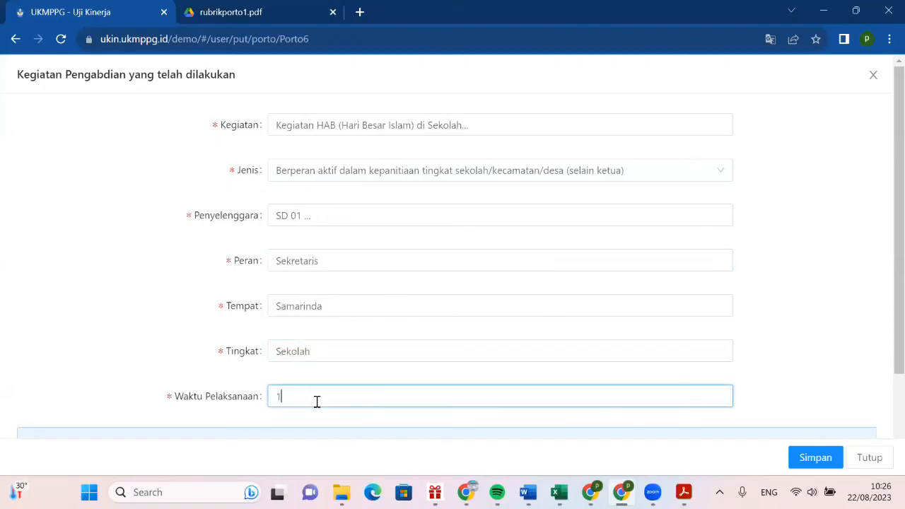
pyautogui.write('2 Desember 2022')
# Step: Attach the DATA MAHASISWA MADRASAH PPG BATCH 2 PDF from Downloads as a Dokumen File and save the Pengabdian entry
pyautogui.scroll(-2, 354, 386)
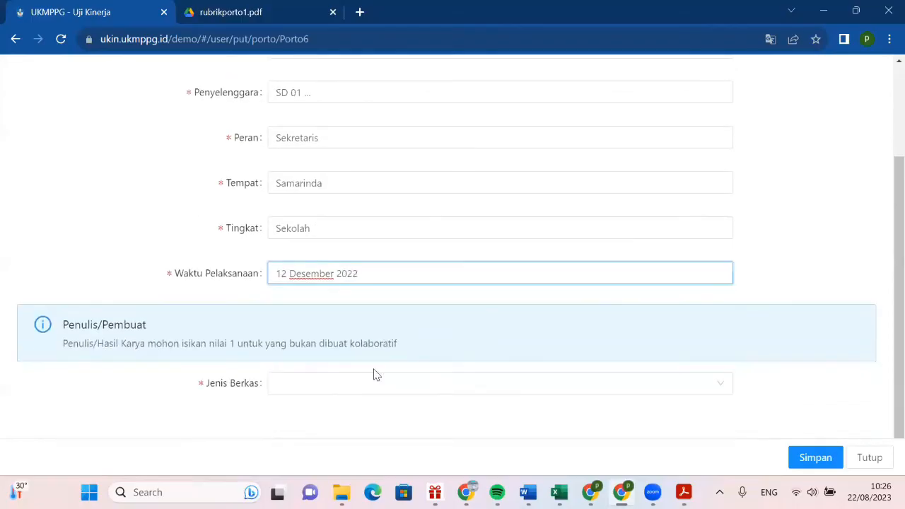
pyautogui.click(364, 384)
pyautogui.click(349, 414)
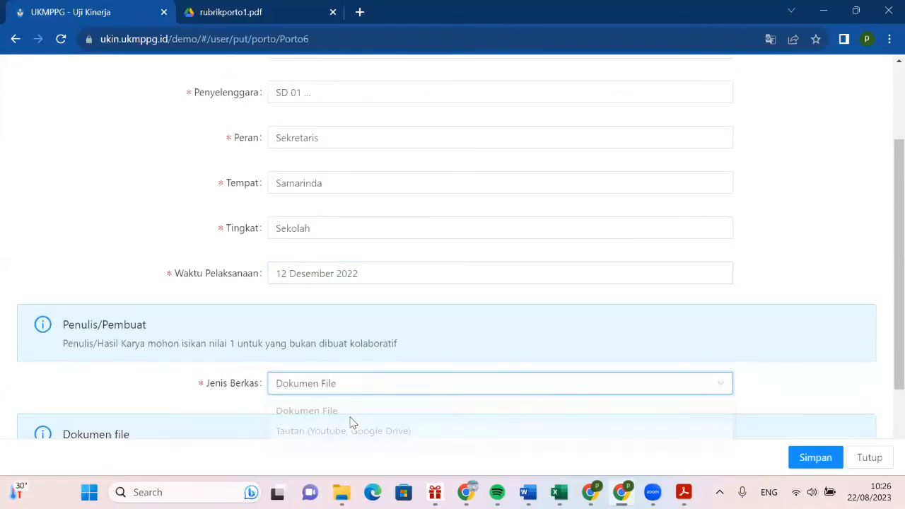
pyautogui.scroll(-2, 349, 418)
pyautogui.click(332, 384)
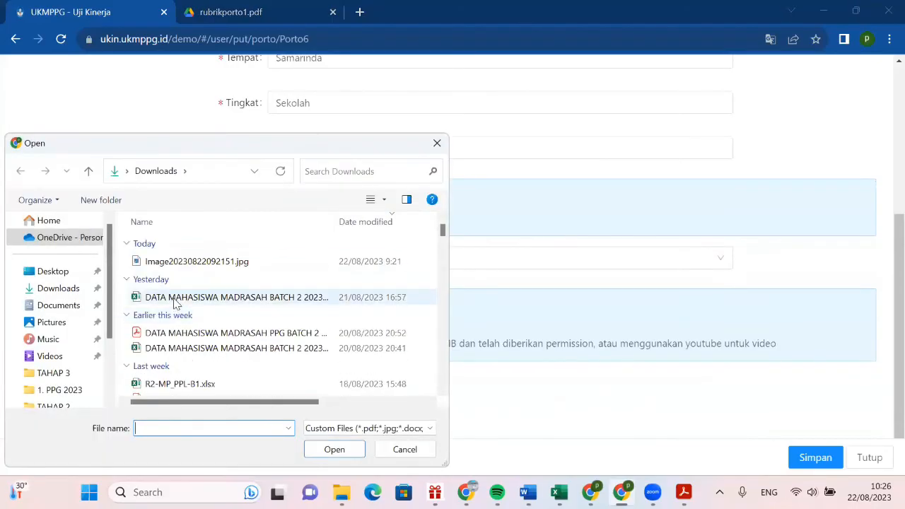
pyautogui.click(177, 333)
pyautogui.click(334, 449)
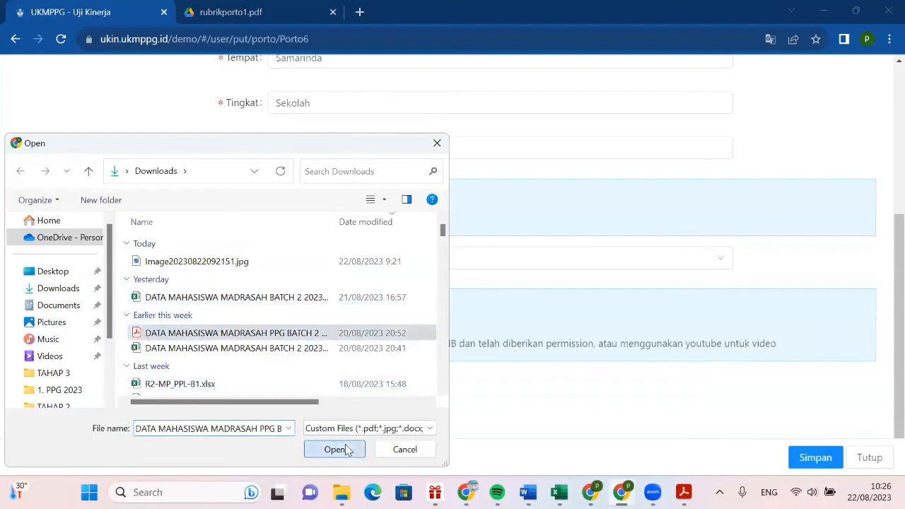
pyautogui.click(816, 458)
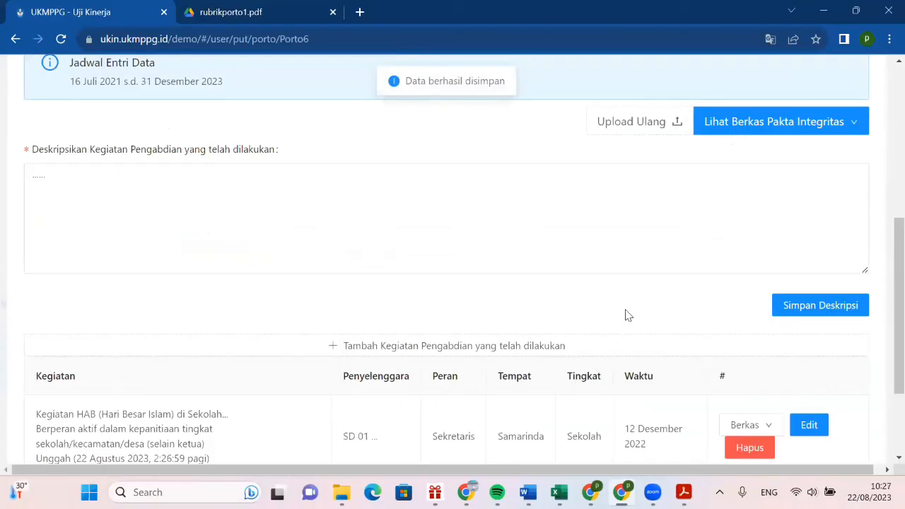
# Step: Leave the Kegiatan Pengabdian section, return to the Portofolio overview and look over its Portofolio and Pembelajaran parts
pyautogui.scroll(4, 628, 198)
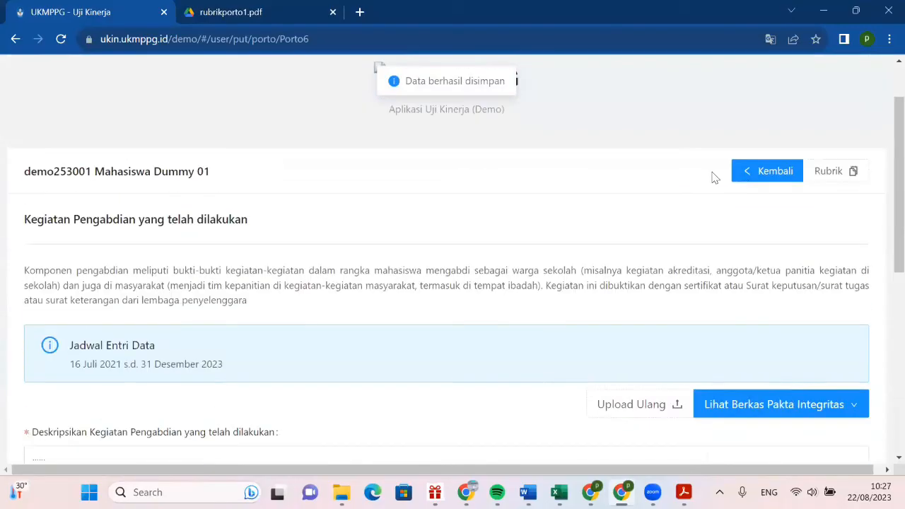
pyautogui.click(763, 171)
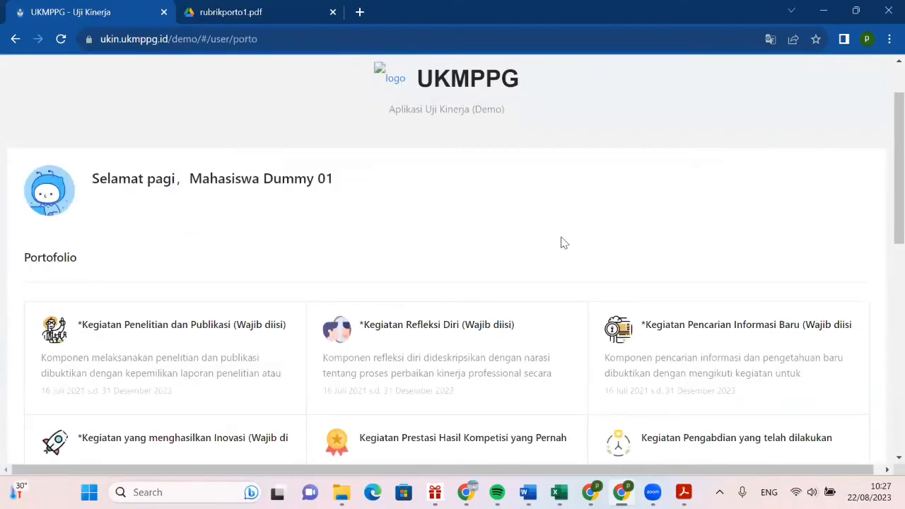
pyautogui.scroll(-5, 563, 242)
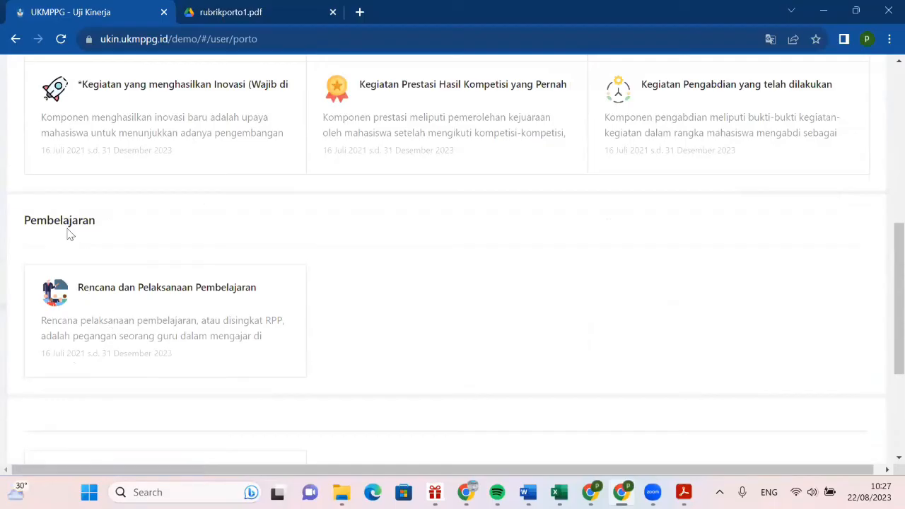
pyautogui.scroll(1, 212, 240)
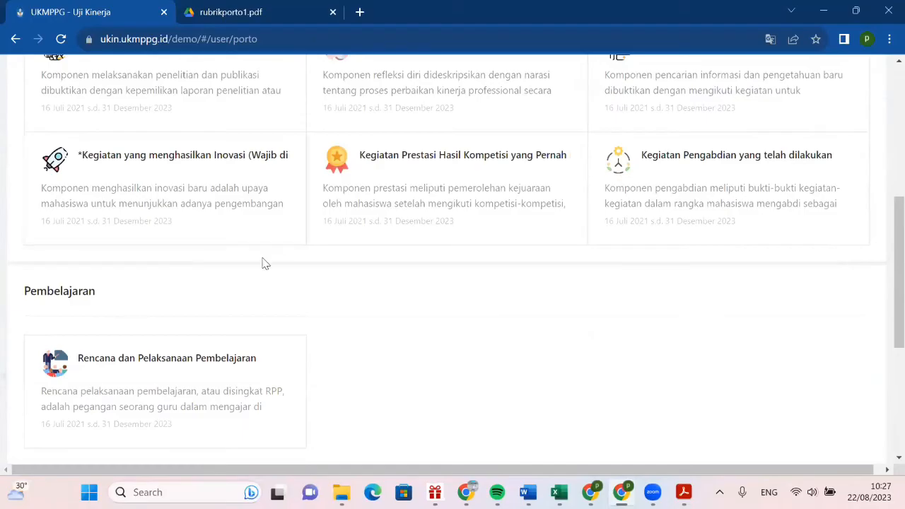
pyautogui.scroll(-1, 212, 290)
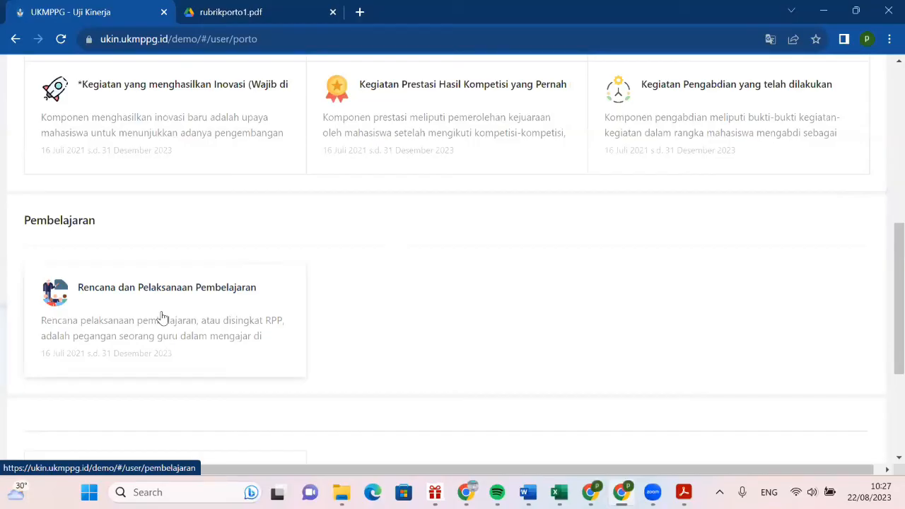
# Step: Open the Kegiatan Penelitian dan Publikasi section and examine its description and Pakta Integritas area
pyautogui.scroll(4, 162, 317)
pyautogui.click(166, 292)
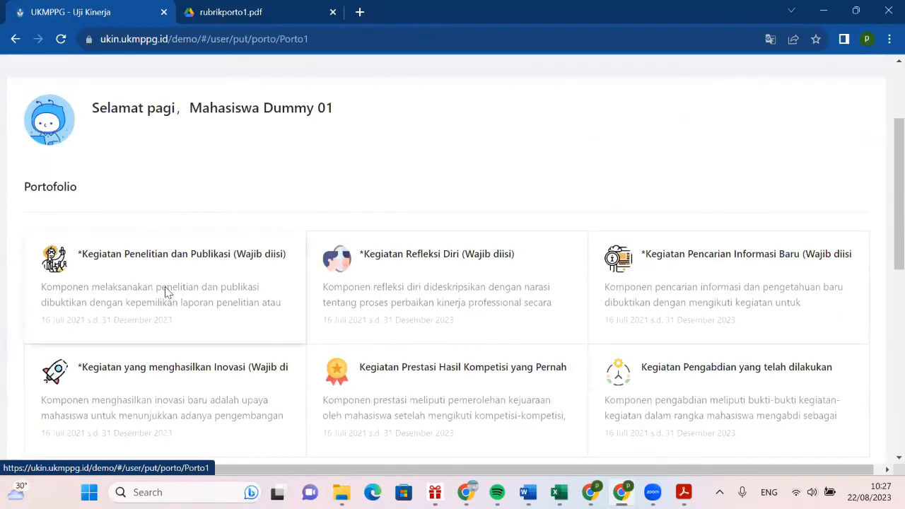
pyautogui.scroll(-1, 493, 418)
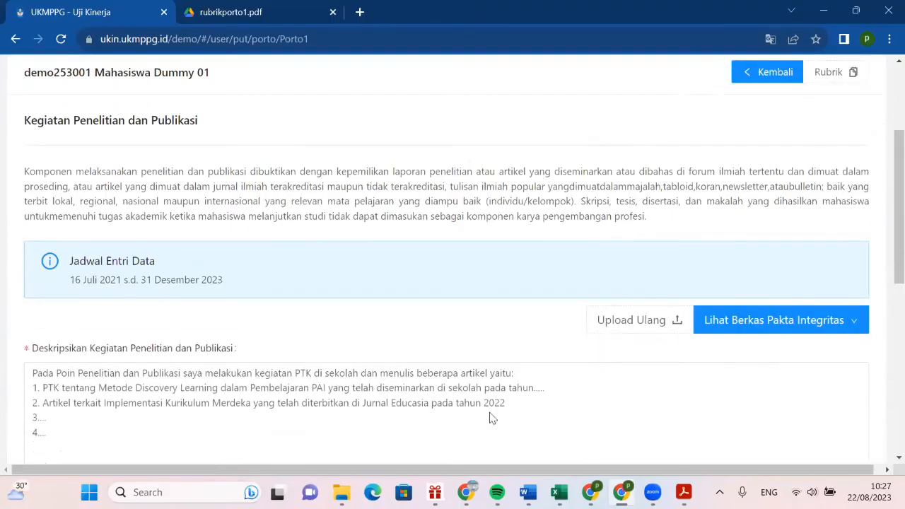
pyautogui.scroll(-2, 493, 418)
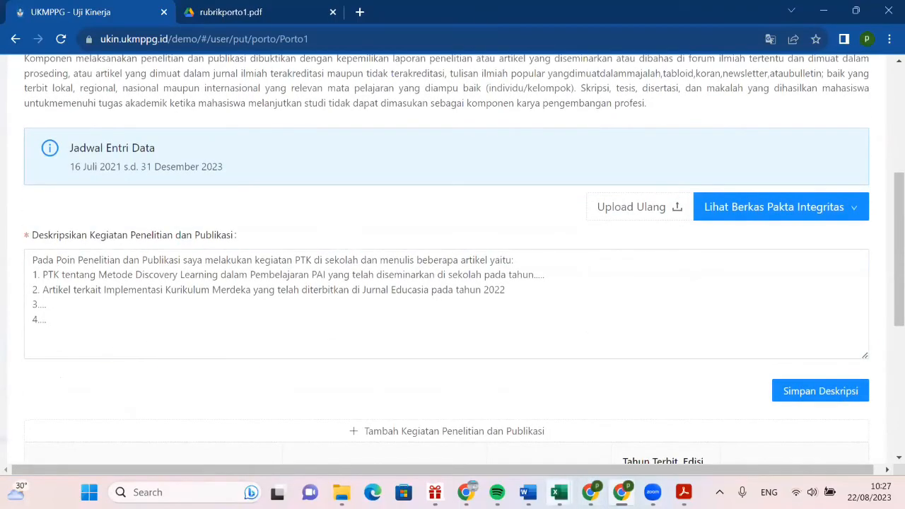
# Step: Switch to the PAKTA INTEGRITAS PORTOFOLIO UKIN document in Word and replace "RPP" at the start of statement A with "Modul Ajar"
pyautogui.moveTo(528, 492)
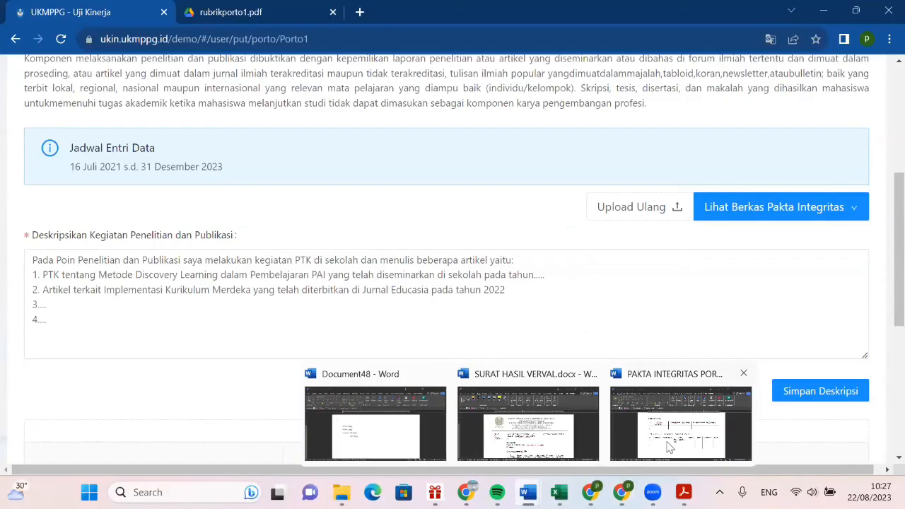
pyautogui.click(742, 424)
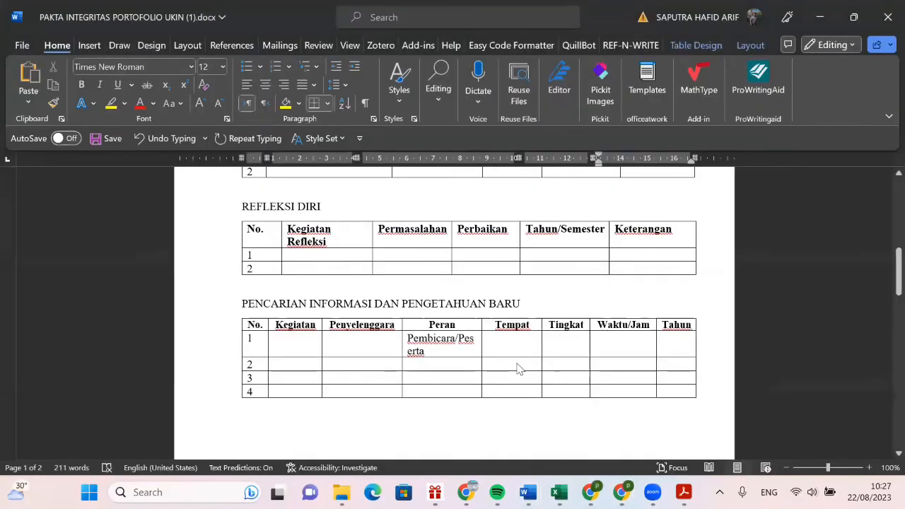
pyautogui.scroll(5, 720, 320)
pyautogui.scroll(3, 707, 320)
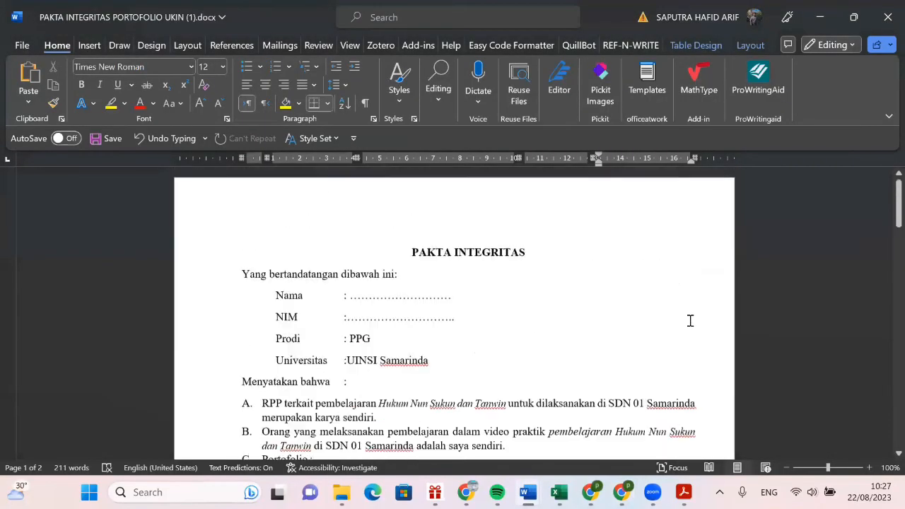
pyautogui.scroll(-2, 641, 329)
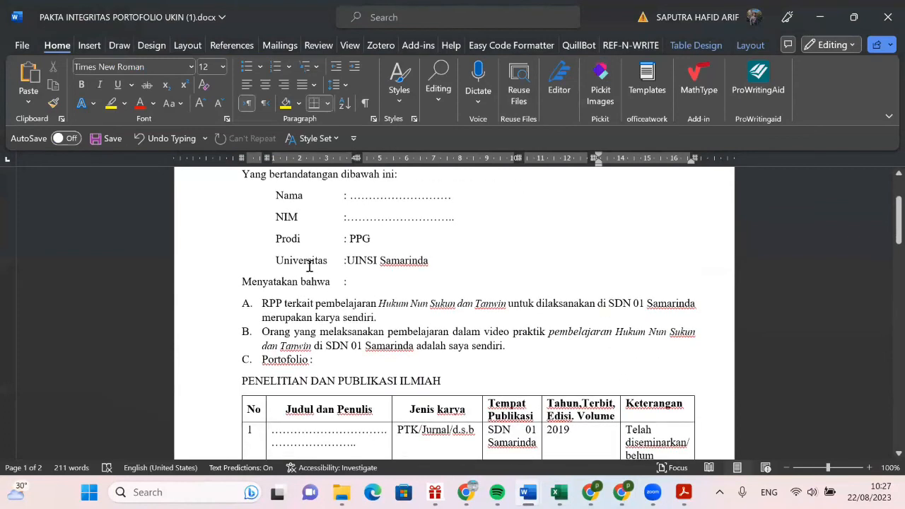
pyautogui.moveTo(262, 304); pyautogui.dragTo(282, 303)
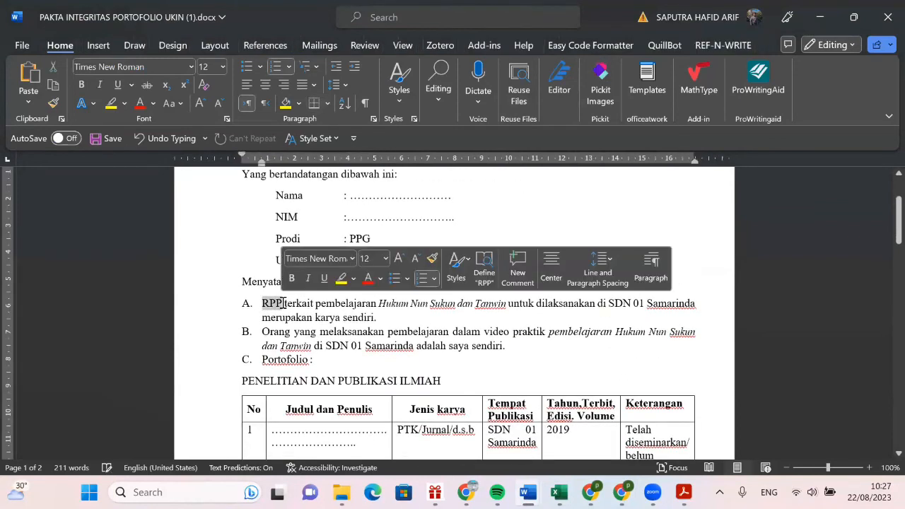
pyautogui.press('BackSpace')
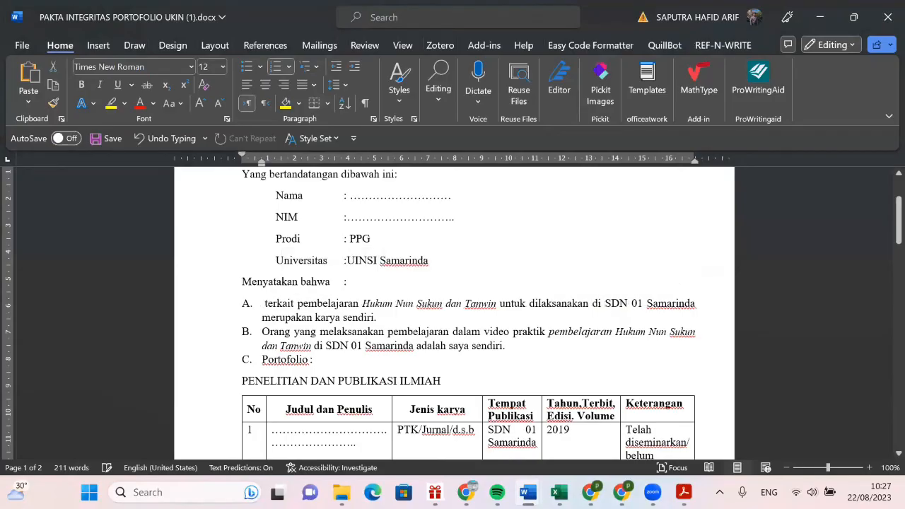
pyautogui.write('Modl Ajar')
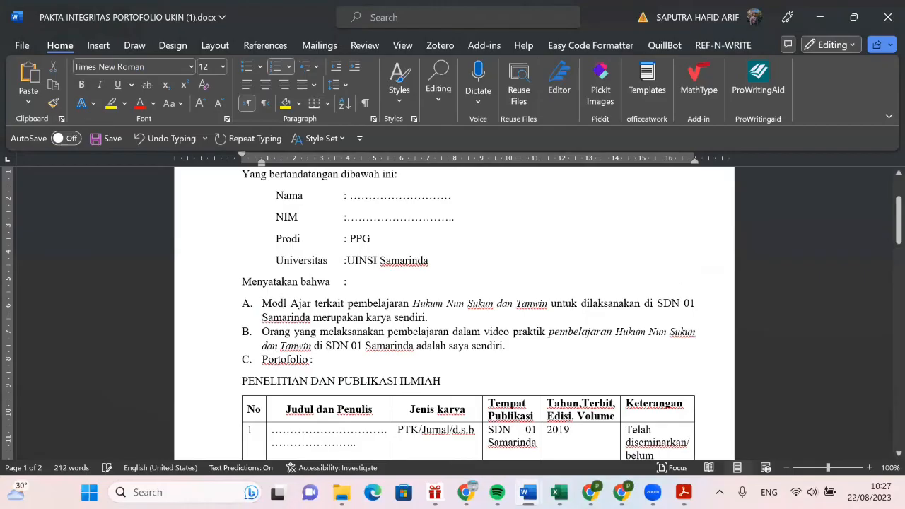
pyautogui.click(279, 303)
pyautogui.write('u')
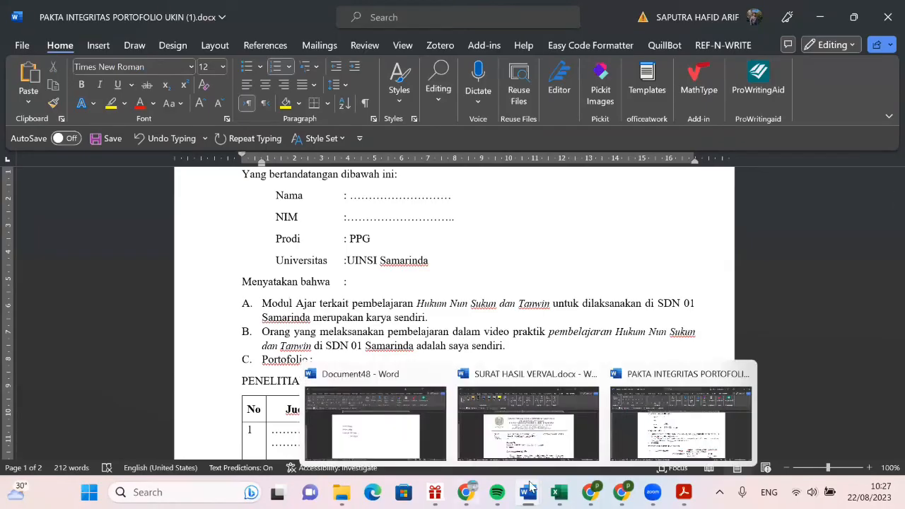
# Step: Switch back to the UKMPPG site in Chrome, return to the portfolio overview and open Rencana dan Pelaksanaan Pembelajaran
pyautogui.click(466, 492)
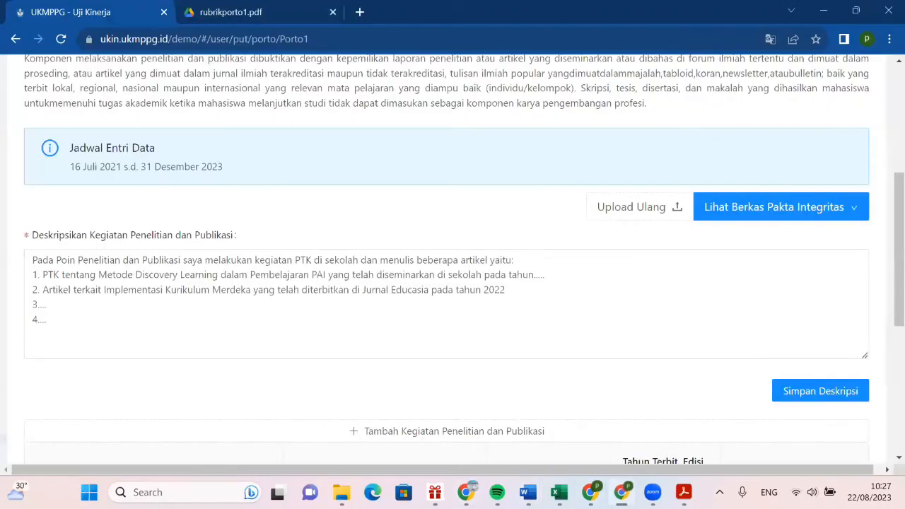
pyautogui.click(620, 491)
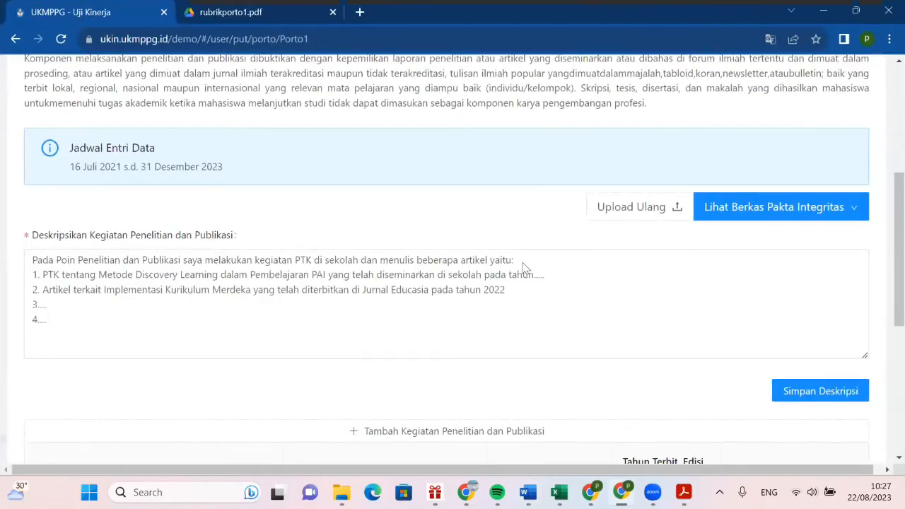
pyautogui.scroll(5, 751, 252)
pyautogui.hotkey('alt', 'Left')
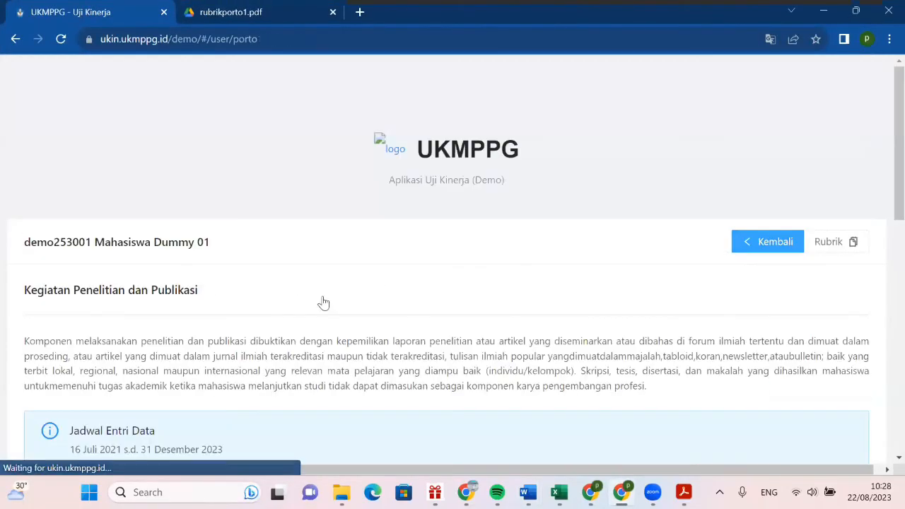
pyautogui.scroll(-1, 325, 302)
pyautogui.scroll(-3, 323, 301)
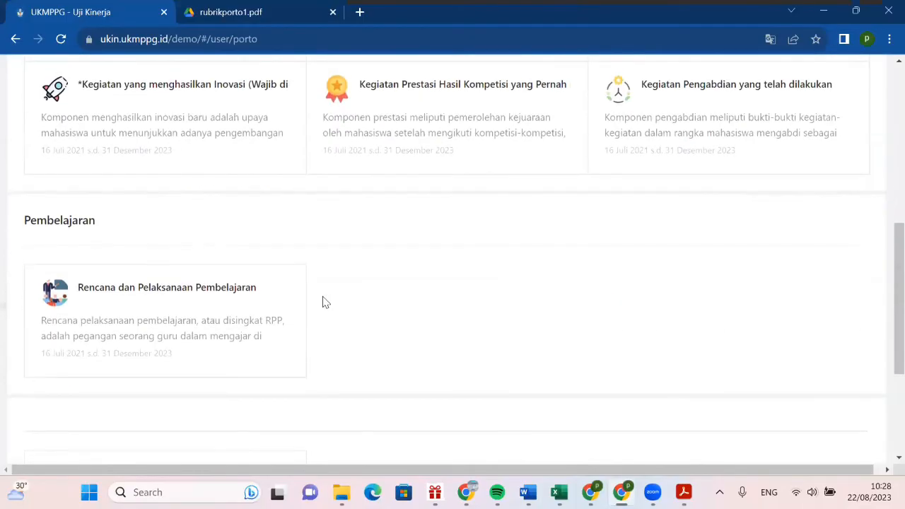
pyautogui.click(118, 315)
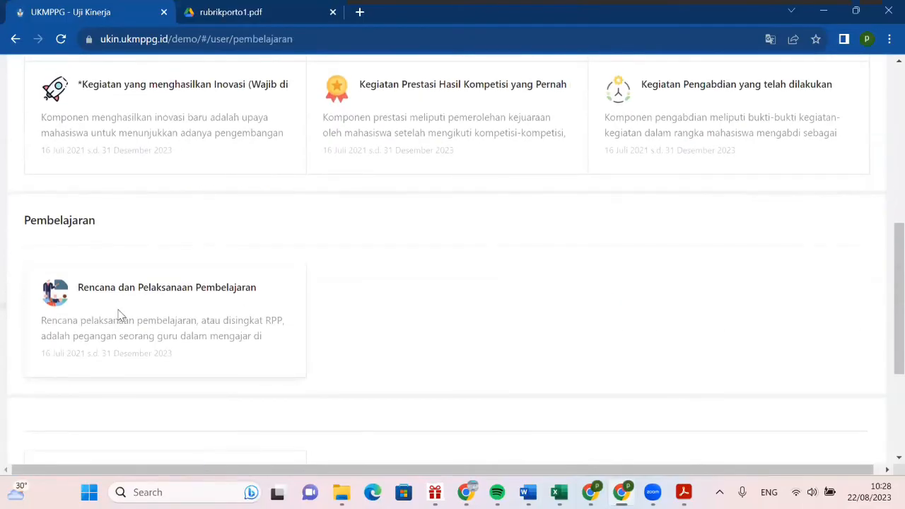
# Step: Look over the Rencana Pelaksanaan Pembelajaran entry and open it for editing
pyautogui.scroll(4, 448, 272)
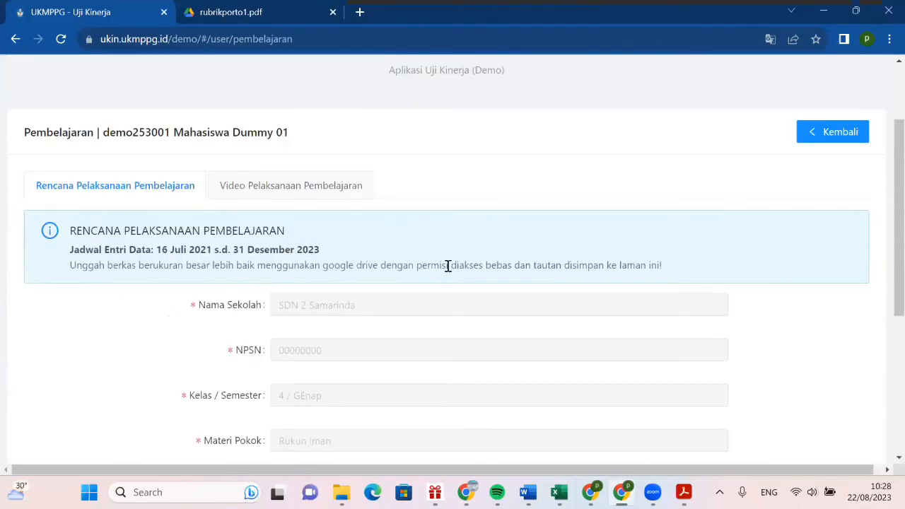
pyautogui.scroll(-3, 447, 269)
pyautogui.scroll(-2, 424, 297)
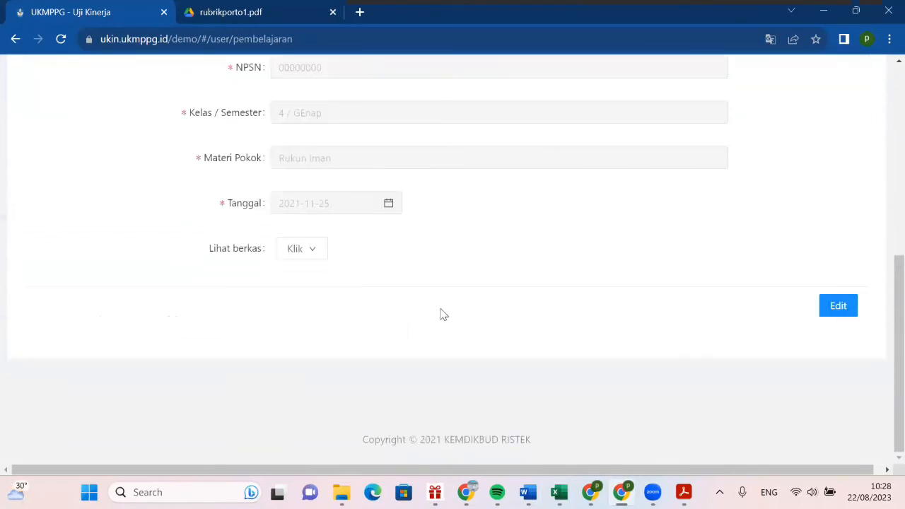
pyautogui.scroll(5, 441, 313)
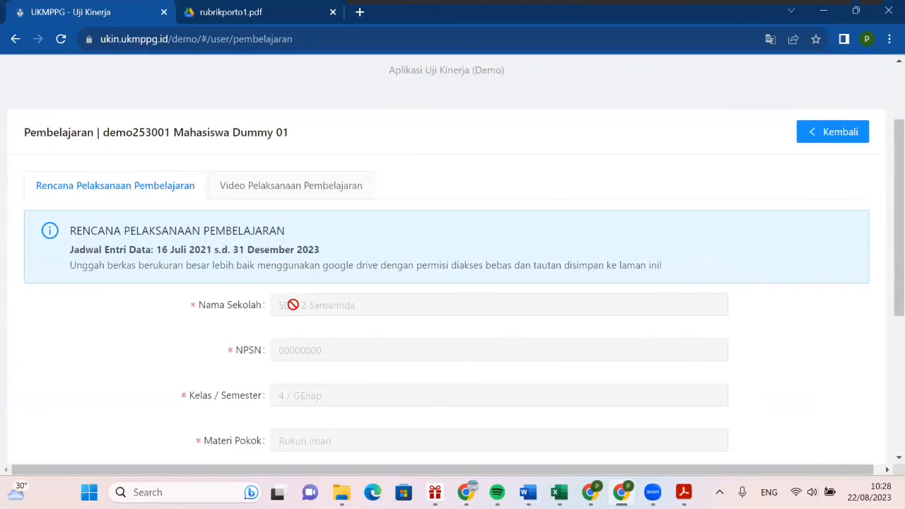
pyautogui.scroll(-2, 305, 414)
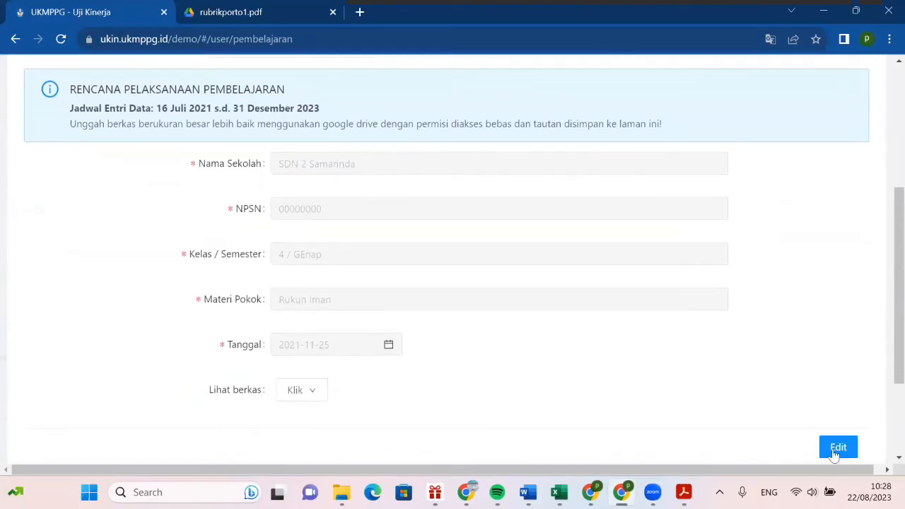
pyautogui.click(838, 448)
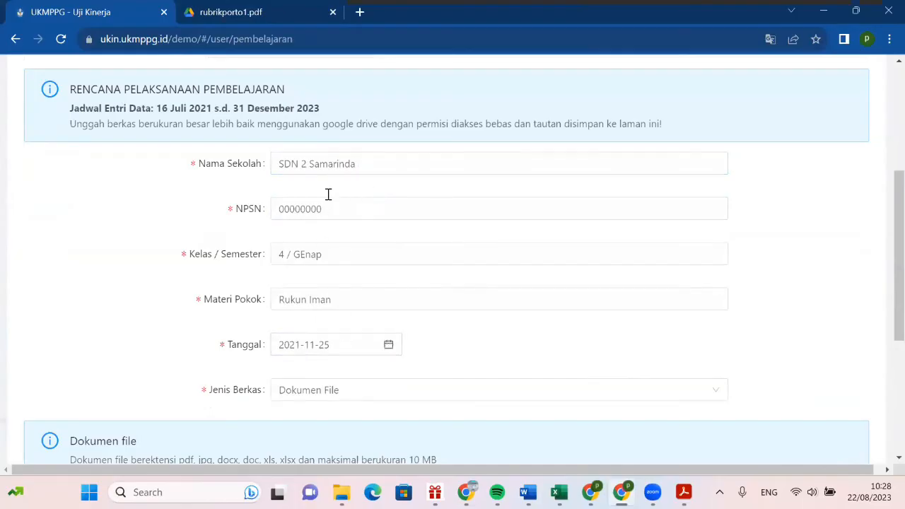
# Step: Go through the Nama Sekolah, NPSN, Kelas / Semester, Materi Pokok and Tanggal fields of the lesson plan form
pyautogui.click(311, 167)
pyautogui.click(316, 215)
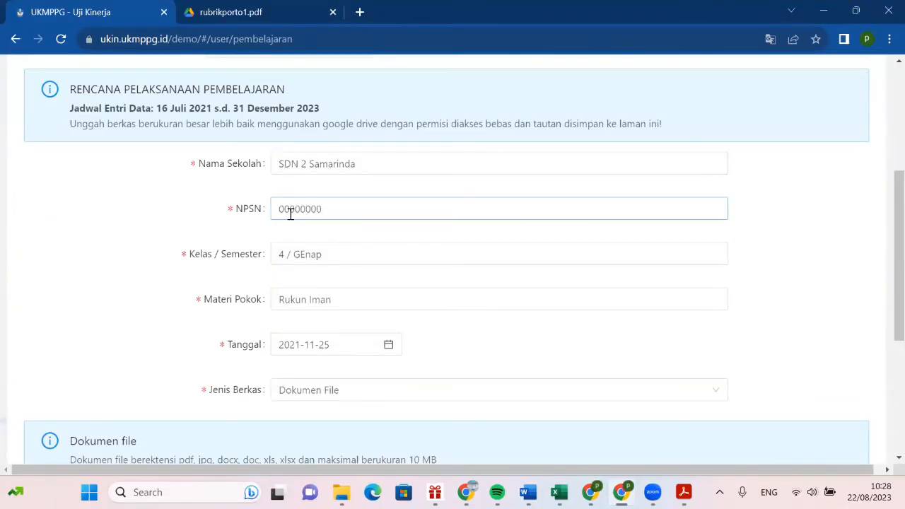
pyautogui.click(282, 258)
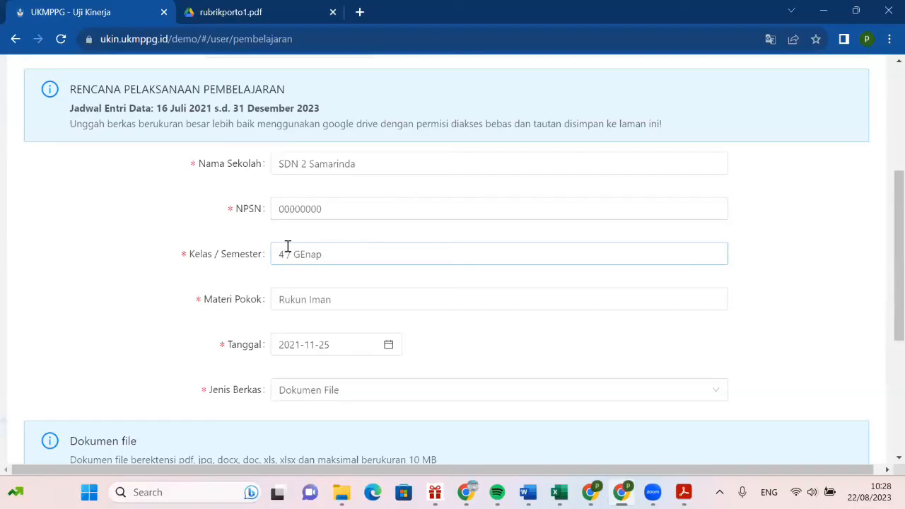
pyautogui.click(309, 202)
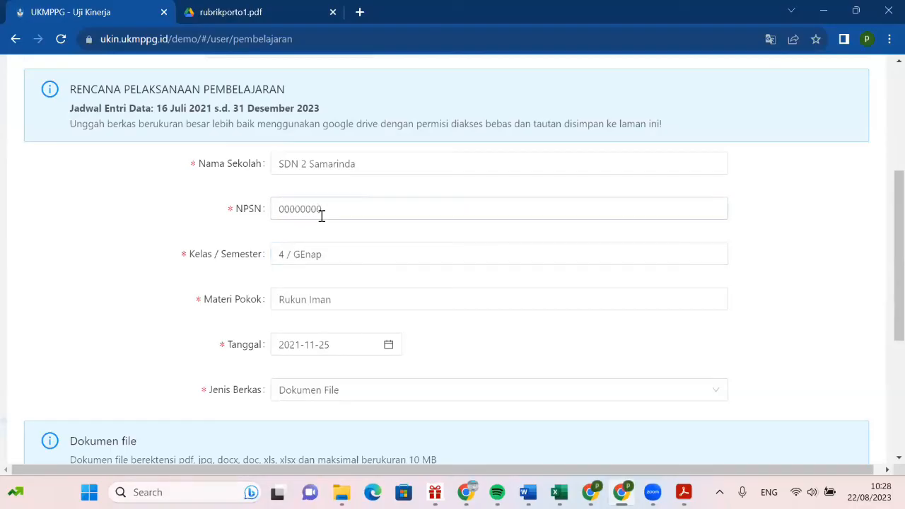
pyautogui.click(329, 255)
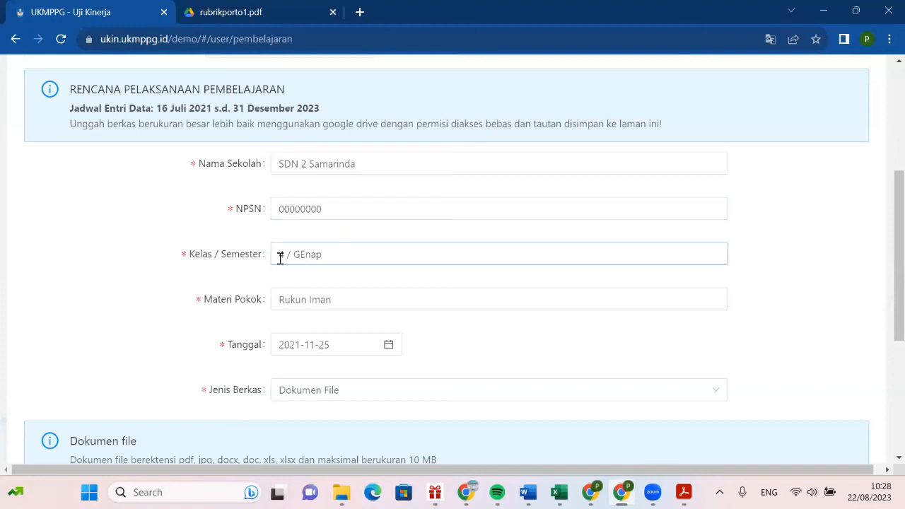
pyautogui.click(322, 300)
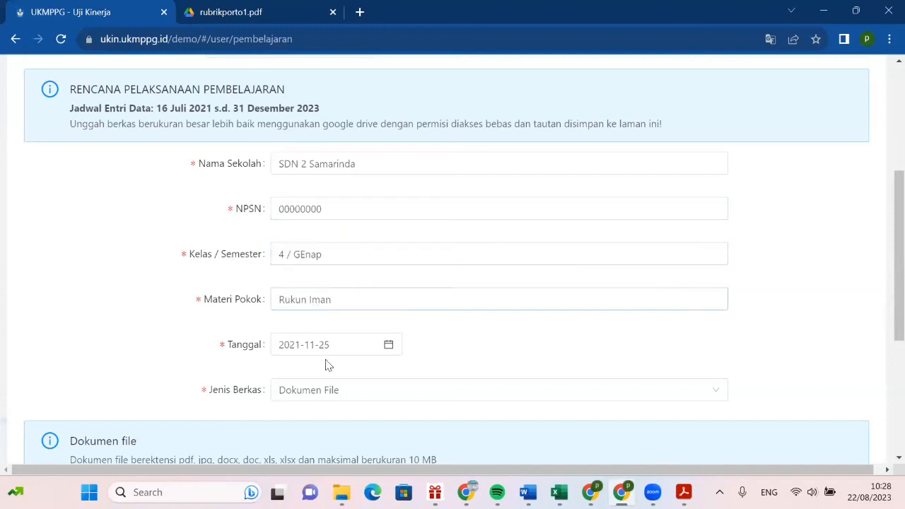
pyautogui.scroll(-1, 322, 357)
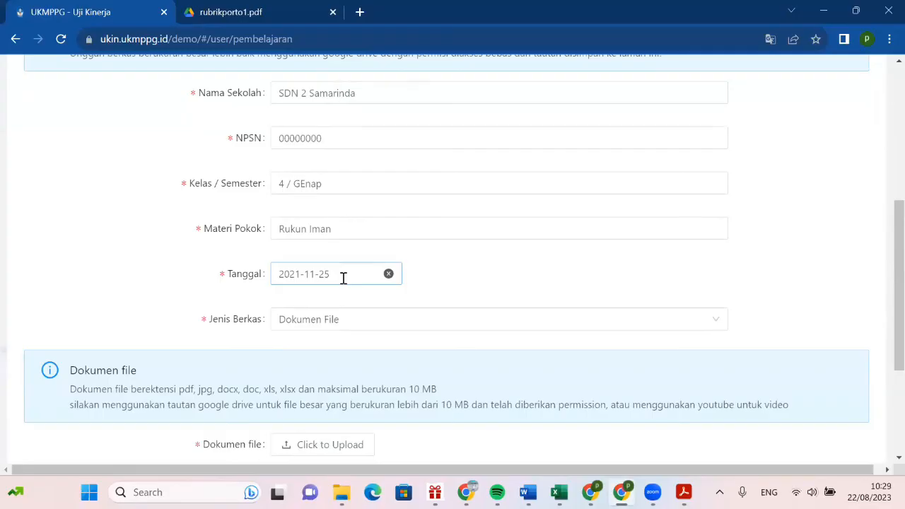
# Step: Review the file type choices and set Jenis Berkas to Tautan Google
pyautogui.click(368, 330)
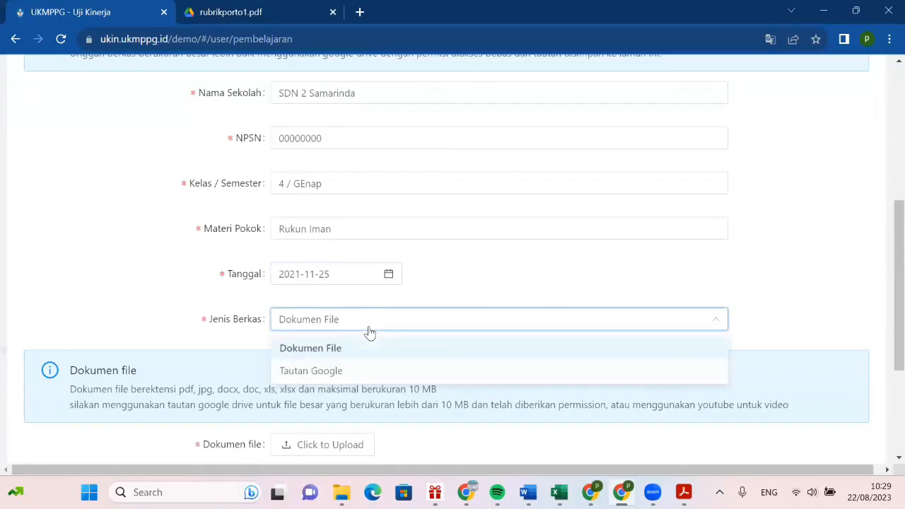
pyautogui.scroll(3, 369, 332)
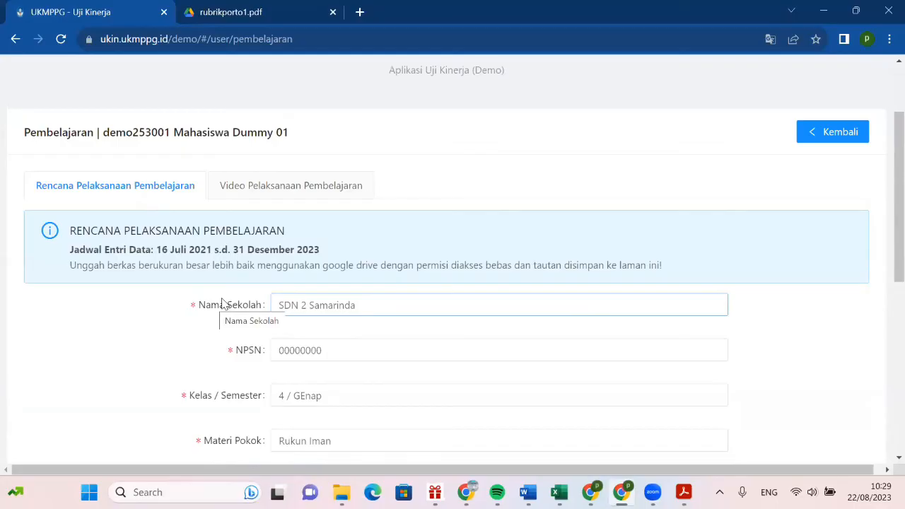
pyautogui.scroll(-6, 222, 310)
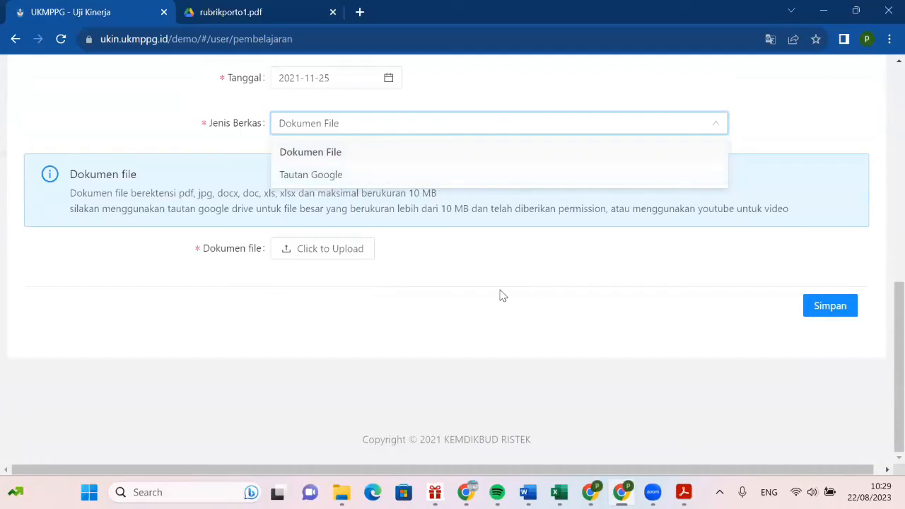
pyautogui.scroll(1, 424, 272)
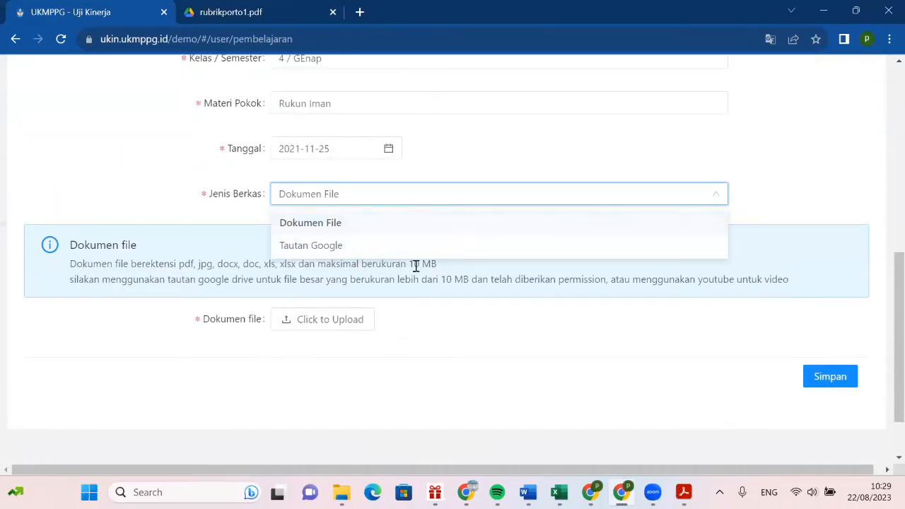
pyautogui.click(329, 257)
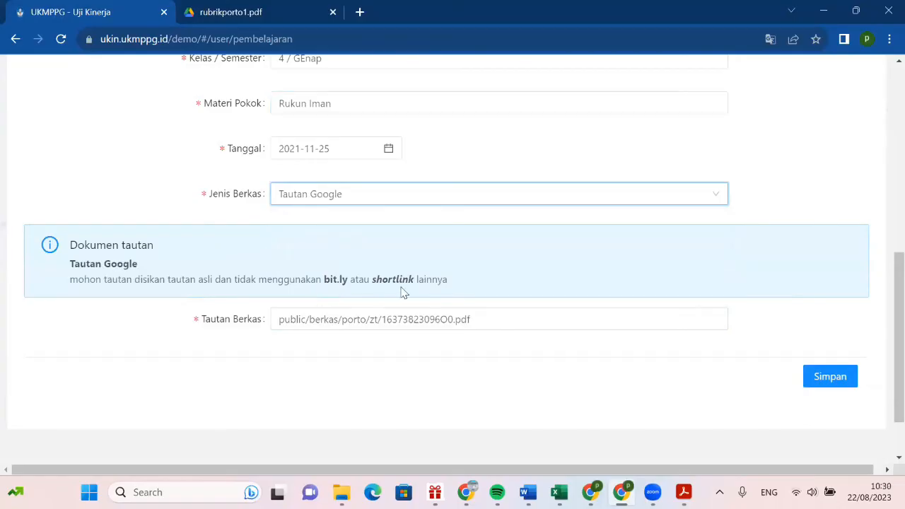
# Step: Replace the Tautan Berkas with the web address of the open rubrikporto1.pdf page and save the lesson plan entry
pyautogui.click(215, 7)
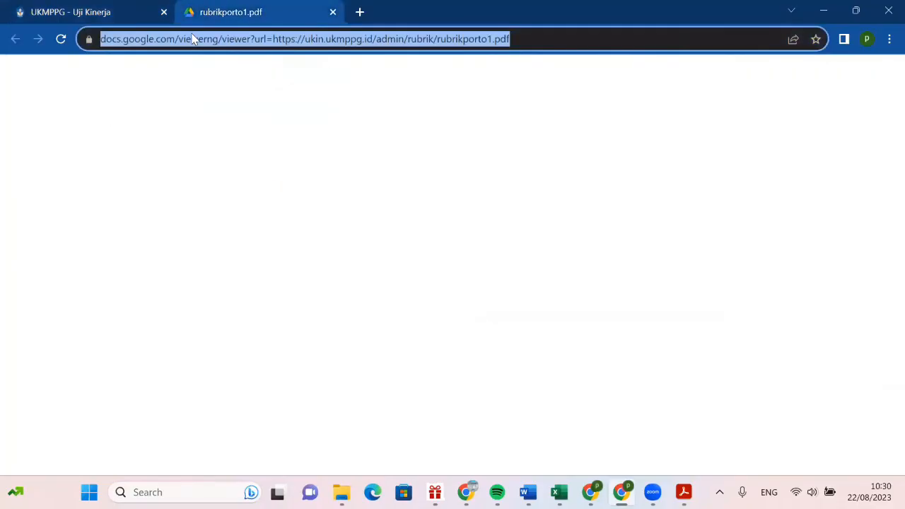
pyautogui.click(119, 7)
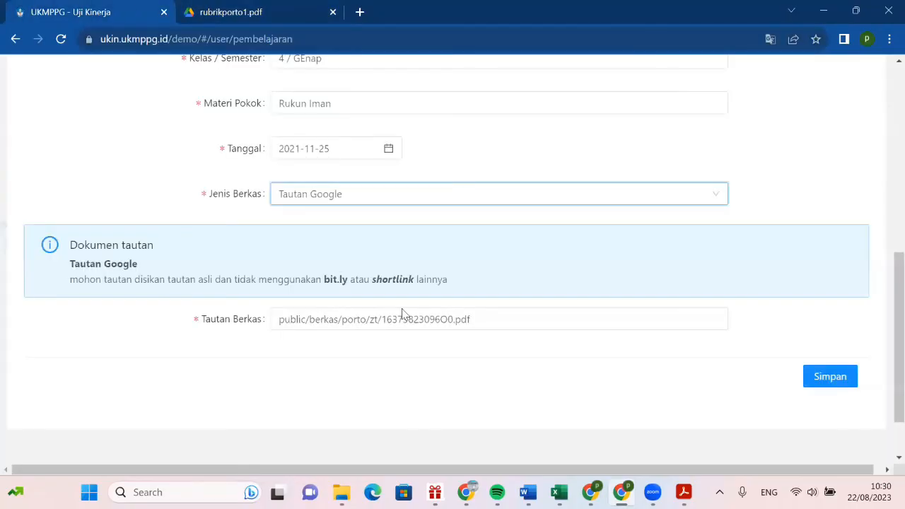
pyautogui.moveTo(480, 316); pyautogui.dragTo(219, 305)
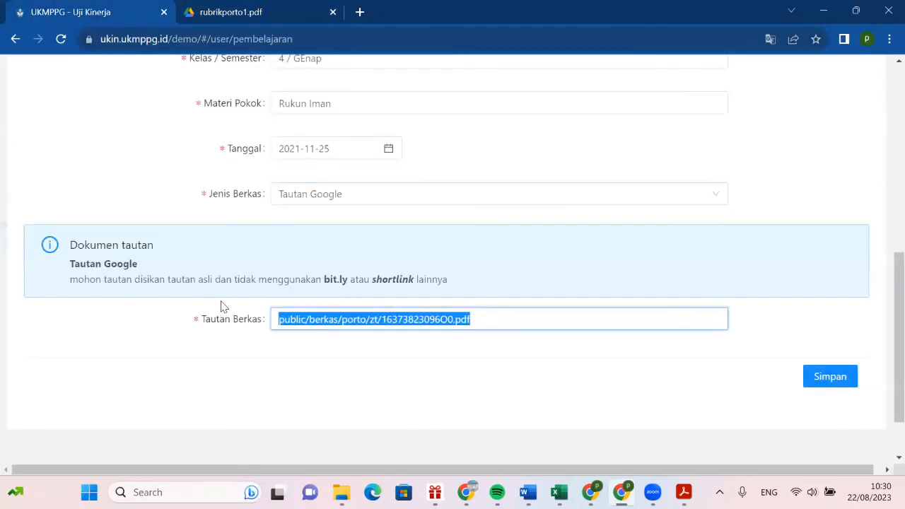
pyautogui.write('https://docs.google.com/viewerng/viewer?url=https://ukin.ukmppg.id/admin/rubrik/rubrikporto1.pdf')
pyautogui.click(832, 375)
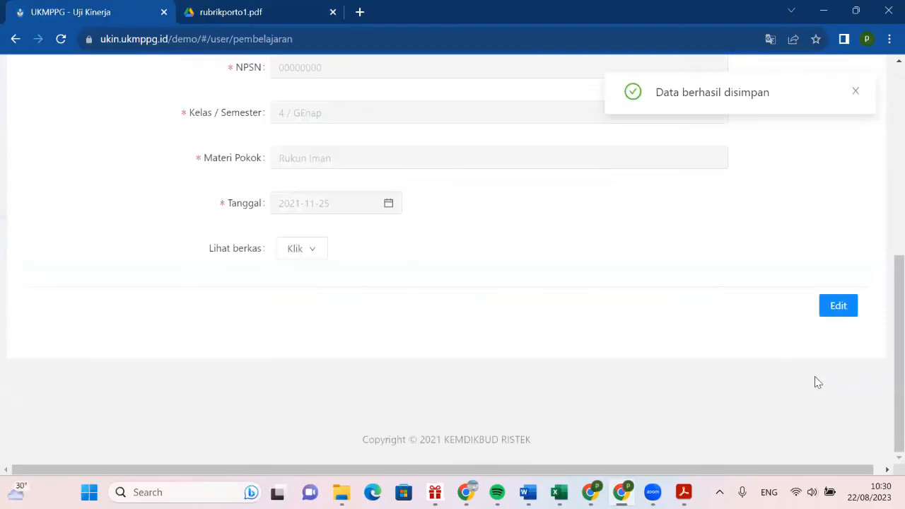
# Step: Open the Video Pelaksanaan Pembelajaran form
pyautogui.scroll(4, 485, 269)
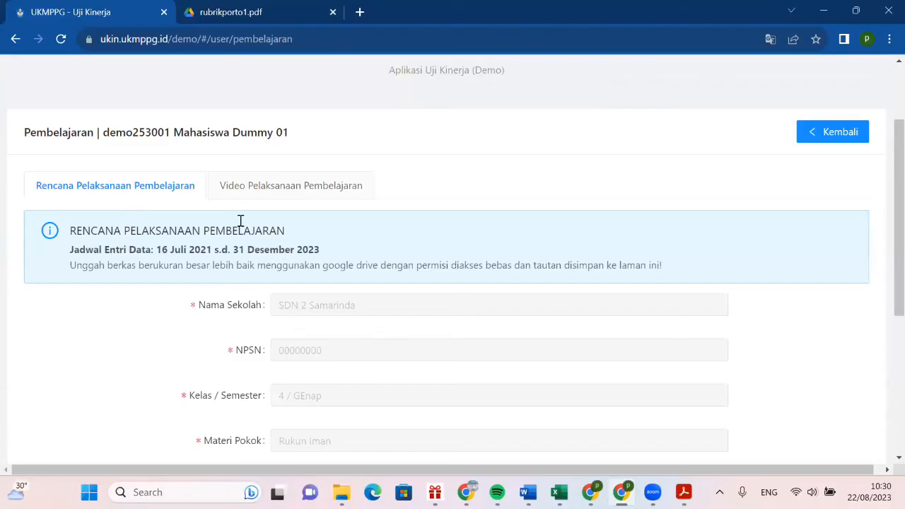
pyautogui.click(286, 185)
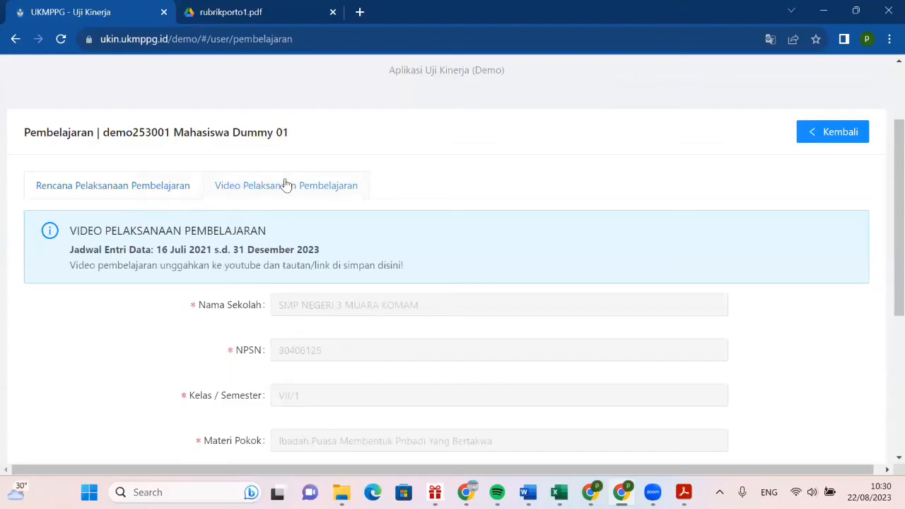
# Step: Make the Video Pelaksanaan Pembelajaran entry editable
pyautogui.scroll(-3, 400, 319)
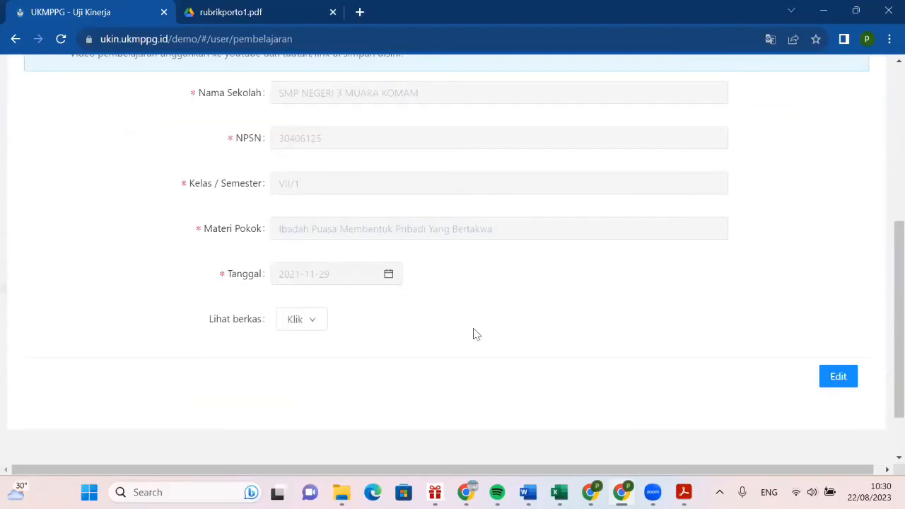
pyautogui.click(836, 375)
pyautogui.scroll(2, 666, 247)
pyautogui.scroll(1, 666, 249)
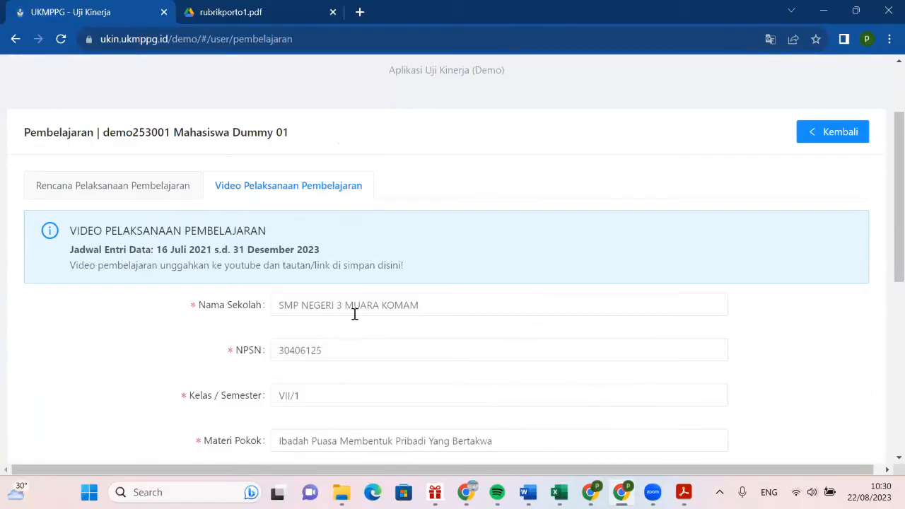
# Step: Go through the Nama Sekolah, NPSN, Kelas / Semester and Materi Pokok fields of the learning video form
pyautogui.click(373, 309)
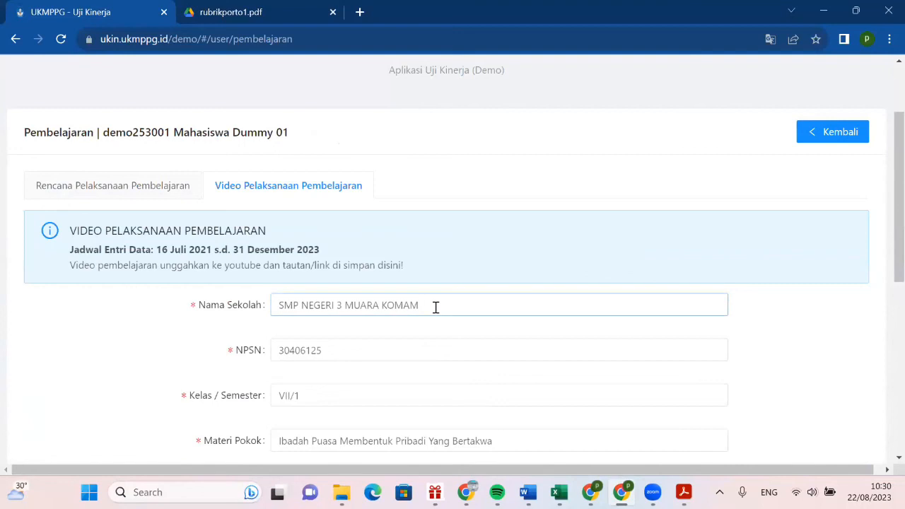
pyautogui.scroll(-1, 435, 306)
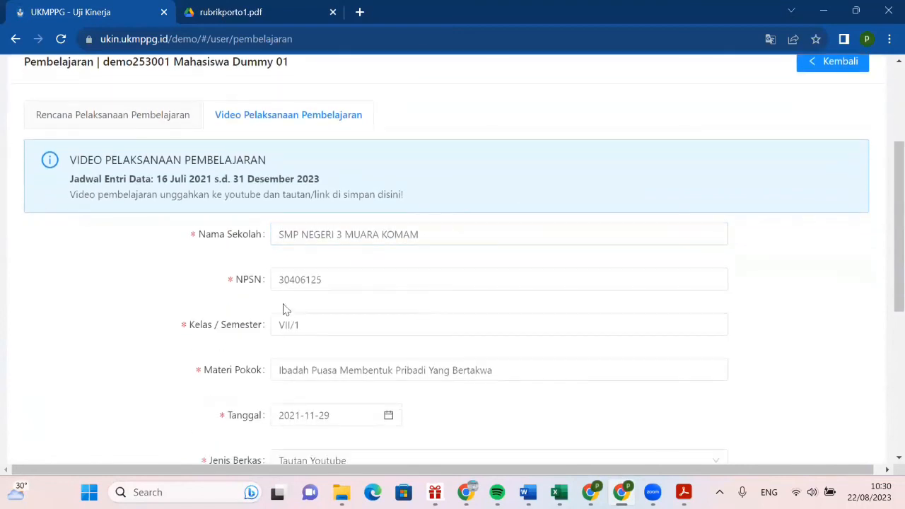
pyautogui.click(311, 281)
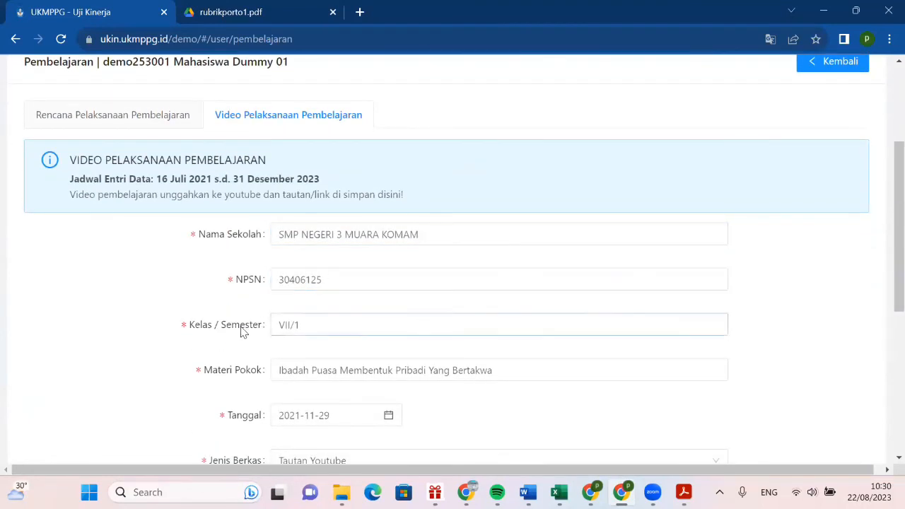
pyautogui.click(276, 325)
pyautogui.click(279, 366)
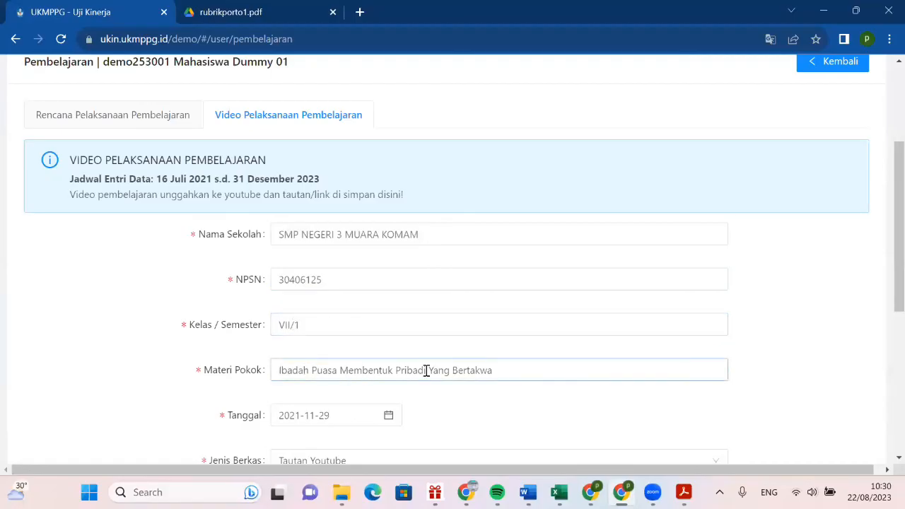
# Step: Set Jenis Berkas to Tautan Youtube and save the learning video entry with its existing YouTube link
pyautogui.scroll(-1, 354, 396)
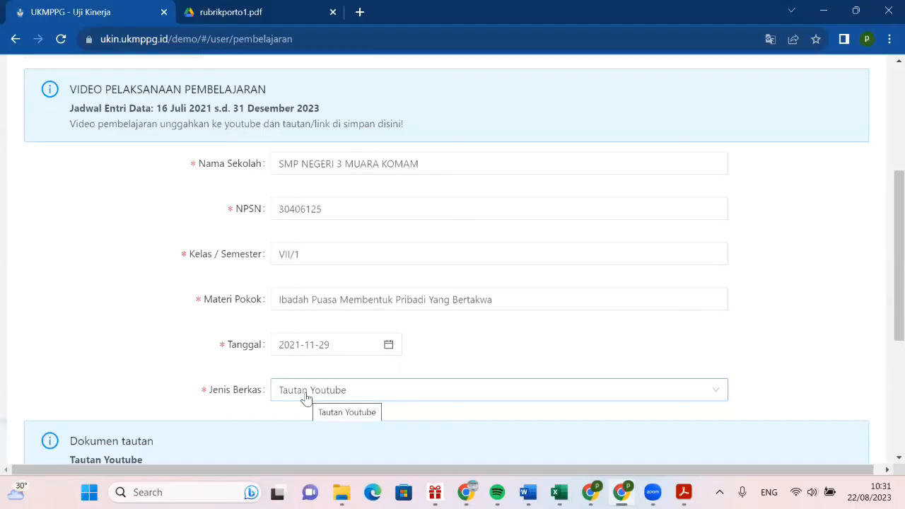
pyautogui.scroll(-1, 337, 369)
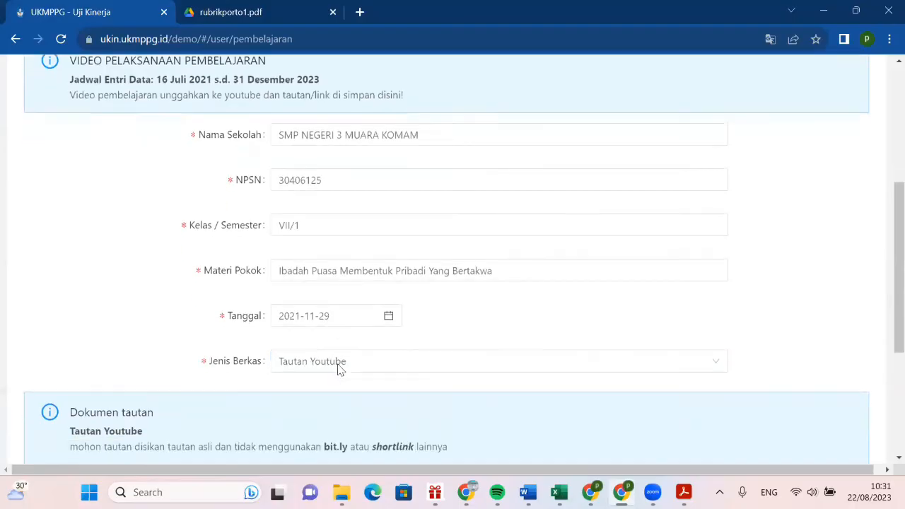
pyautogui.scroll(-1, 338, 370)
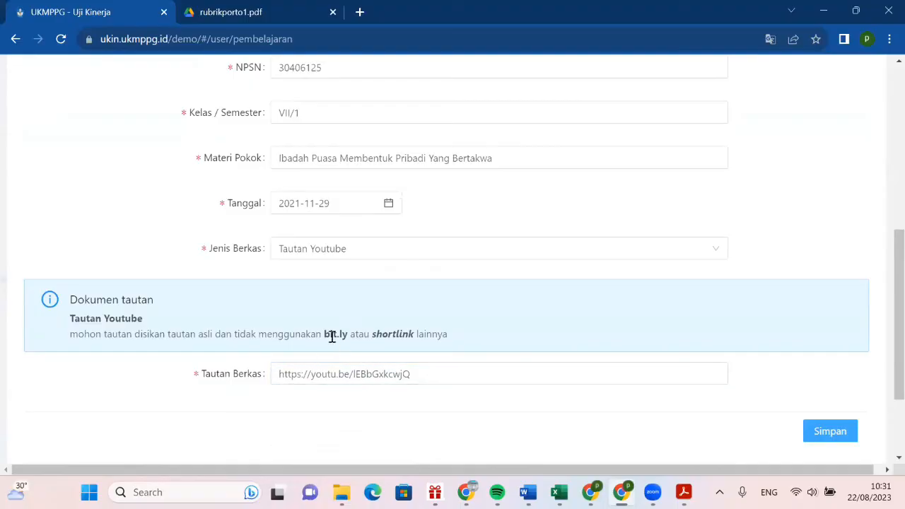
pyautogui.click(319, 259)
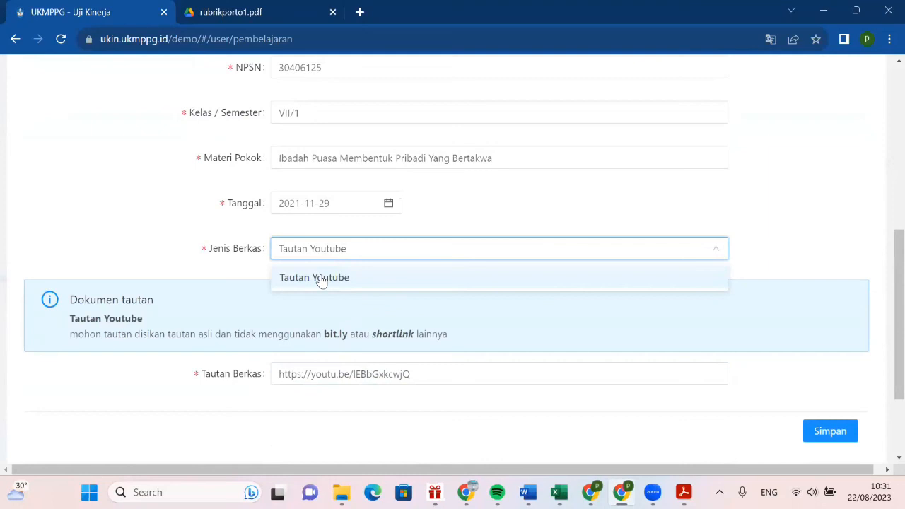
pyautogui.click(320, 277)
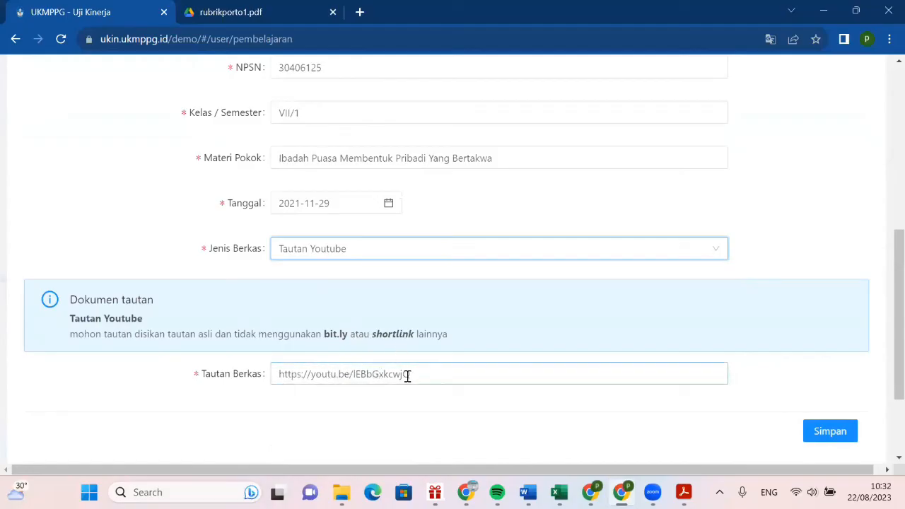
pyautogui.click(825, 437)
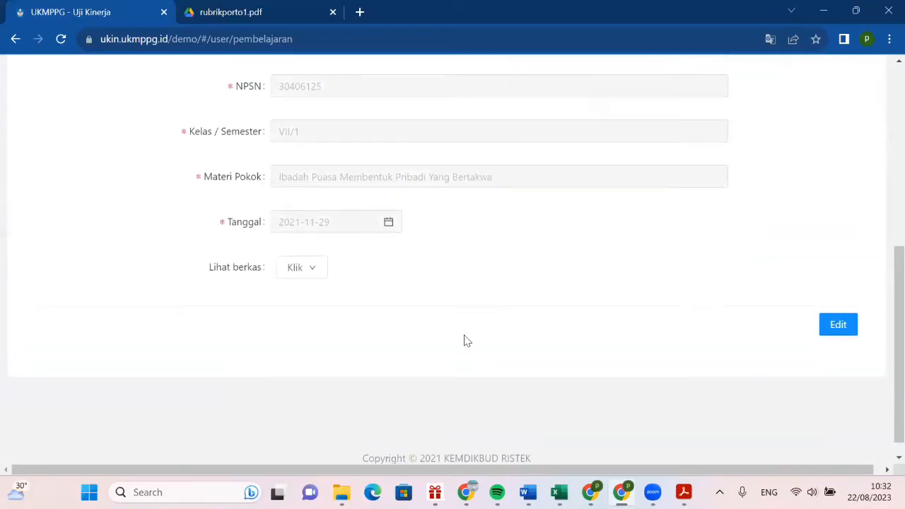
# Step: Return to the main overview page and look over the Portofolio activity cards and the Pembelajaran section
pyautogui.scroll(5, 464, 340)
pyautogui.click(834, 255)
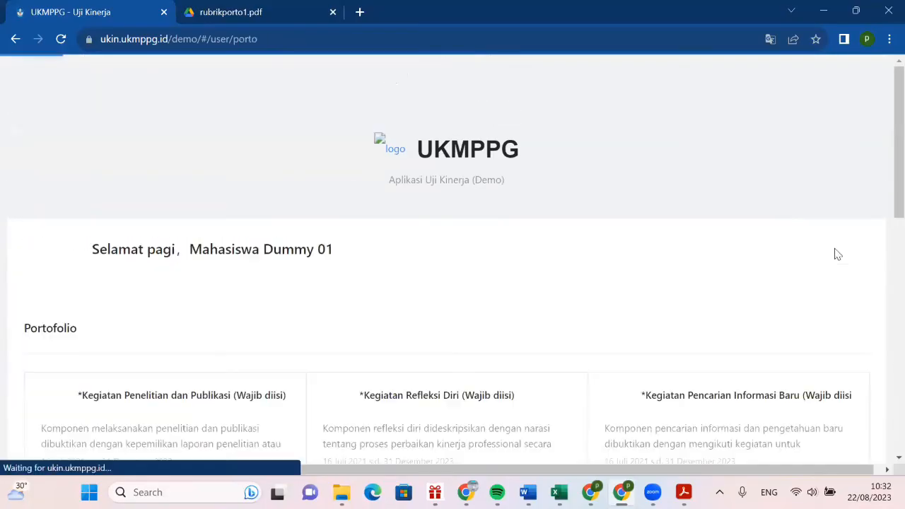
pyautogui.scroll(-1, 669, 309)
pyautogui.scroll(-4, 252, 212)
pyautogui.scroll(3, 438, 178)
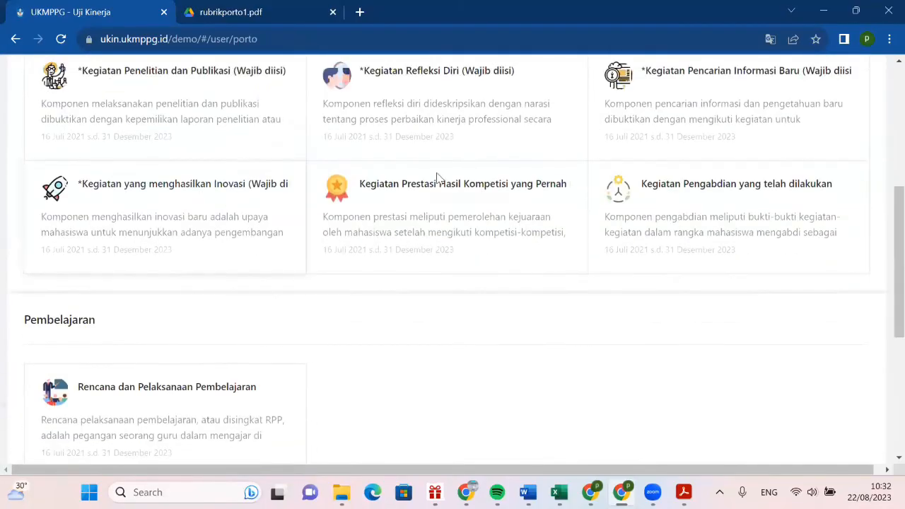
pyautogui.scroll(-3, 256, 319)
pyautogui.scroll(-1, 129, 323)
pyautogui.scroll(2, 279, 252)
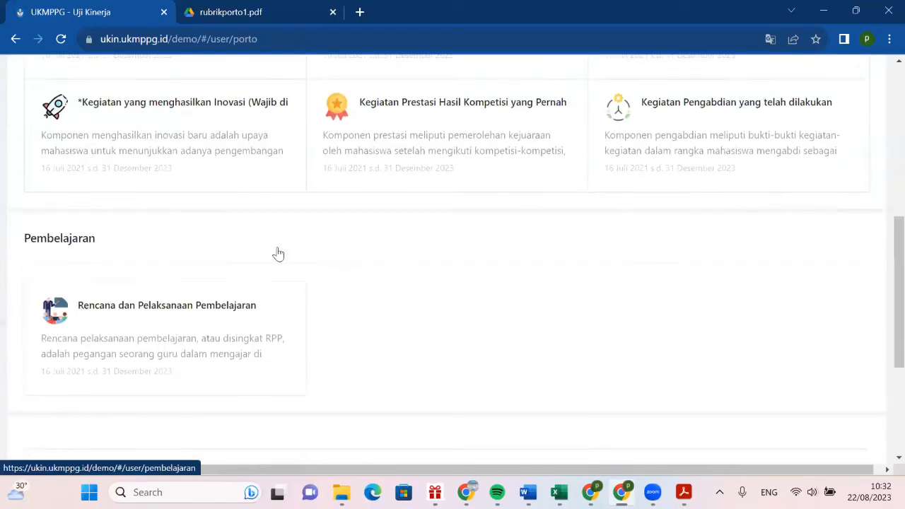
pyautogui.scroll(-2, 162, 297)
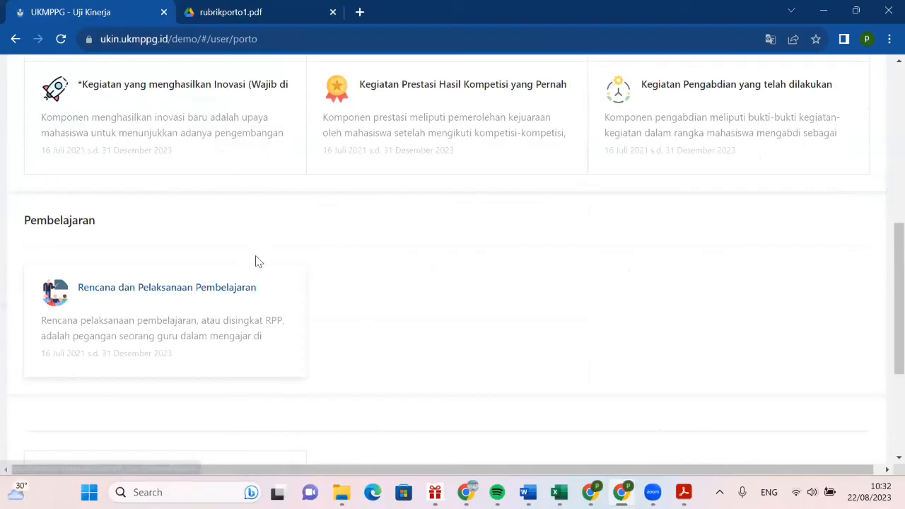
pyautogui.scroll(1, 262, 294)
pyautogui.scroll(5, 266, 297)
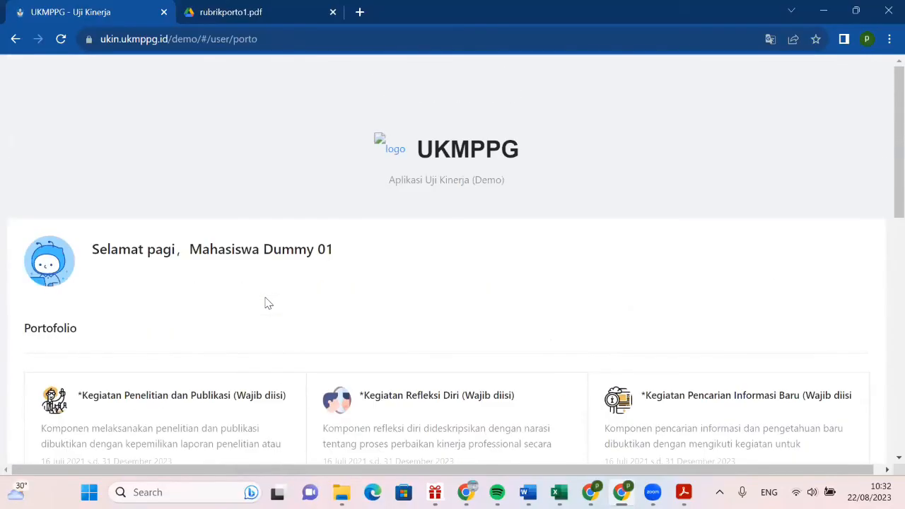